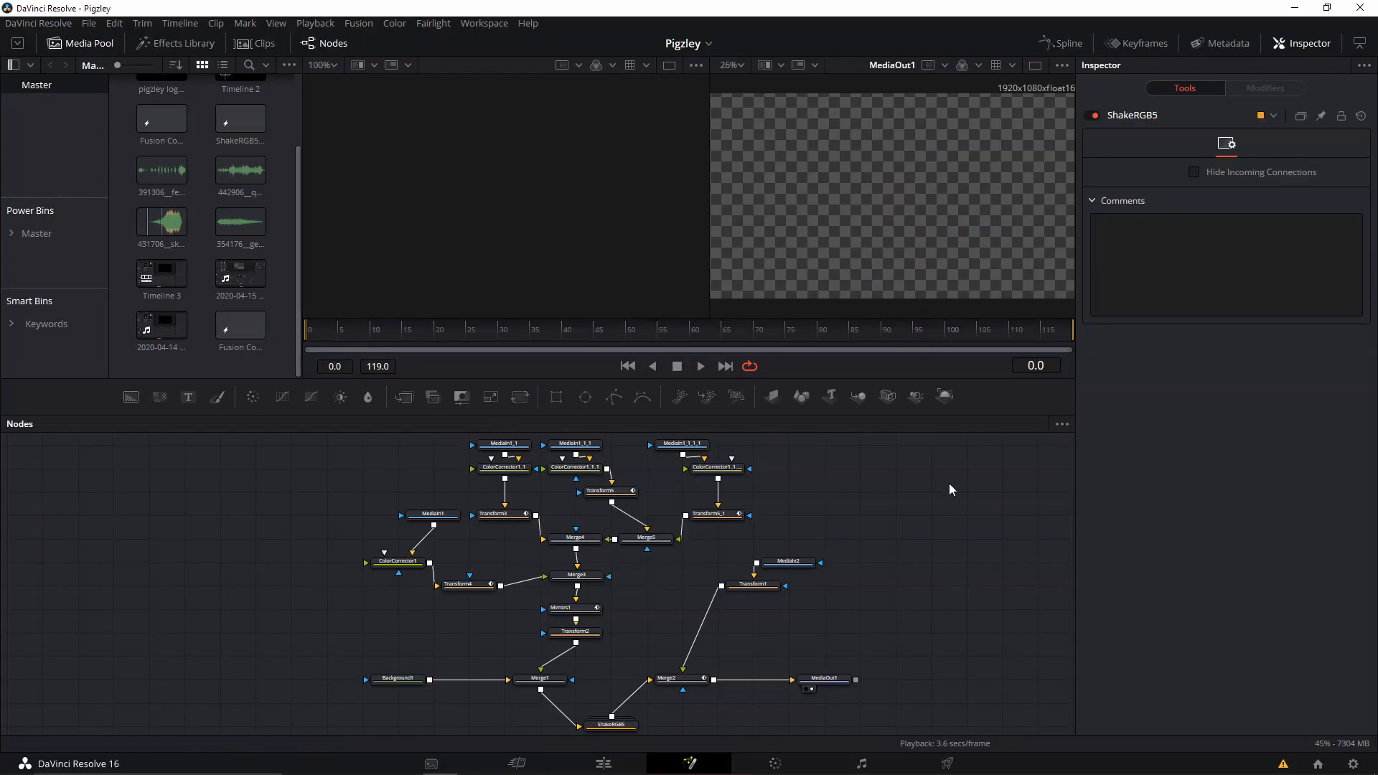
# Review the error log in the console, close it, and look over the existing node tree.
pyautogui.click(1282, 764)
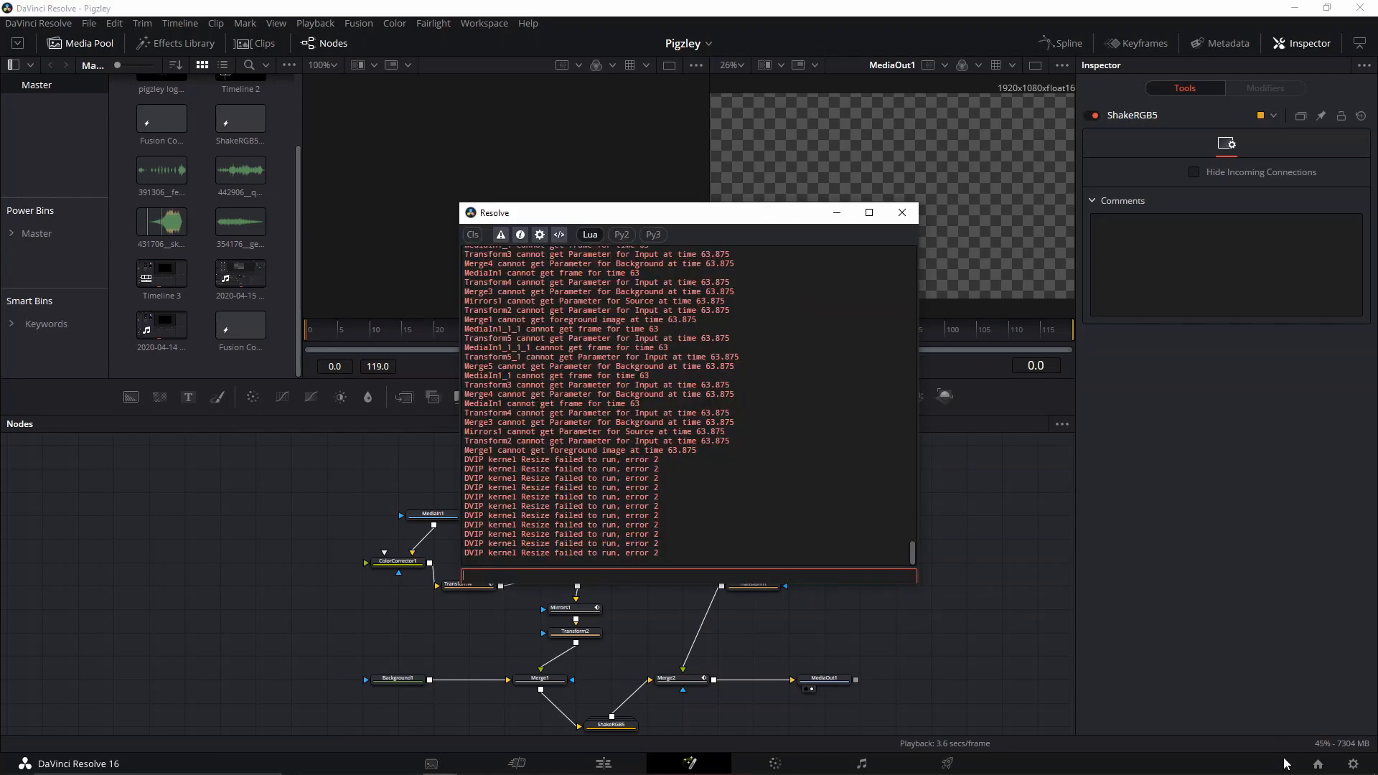
pyautogui.click(914, 218)
pyautogui.scroll(3, 829, 585)
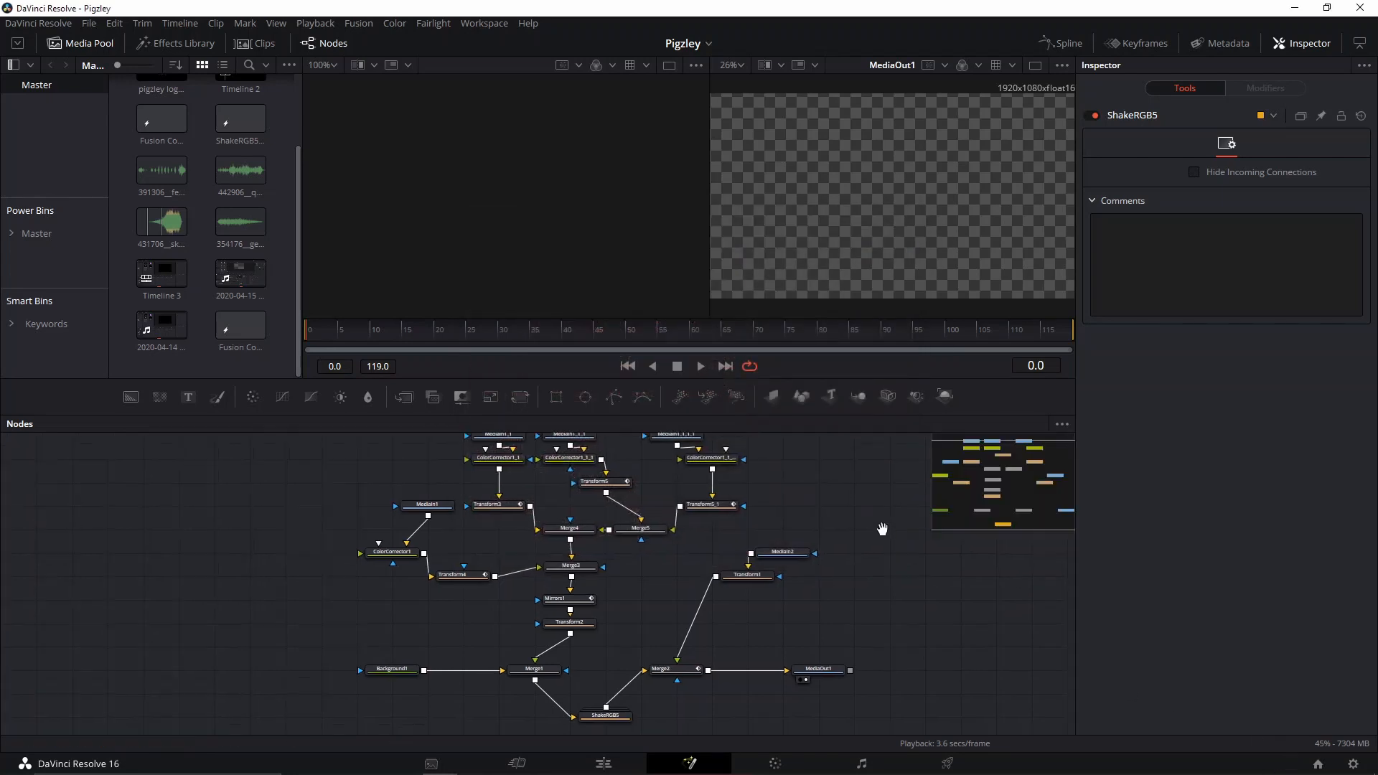
pyautogui.scroll(-3, 551, 662)
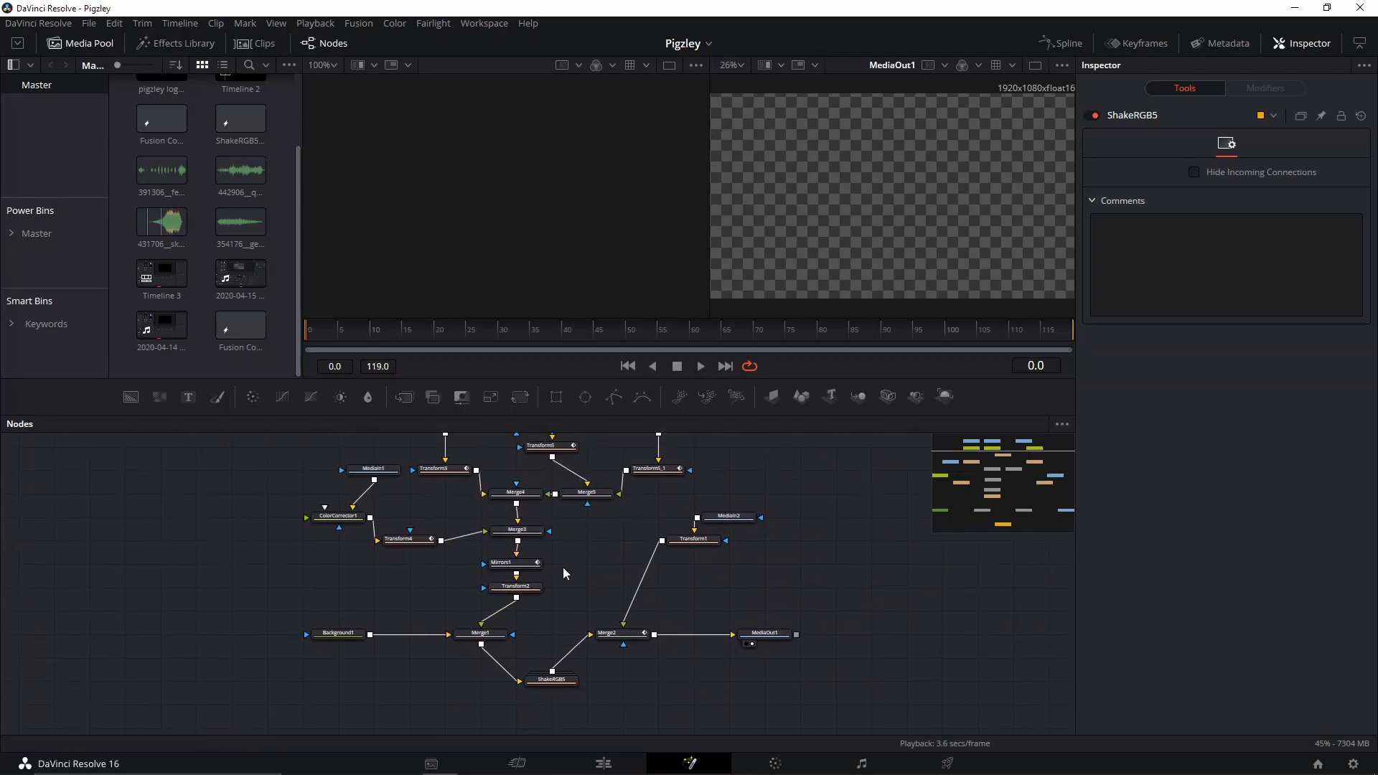
pyautogui.scroll(3, 563, 567)
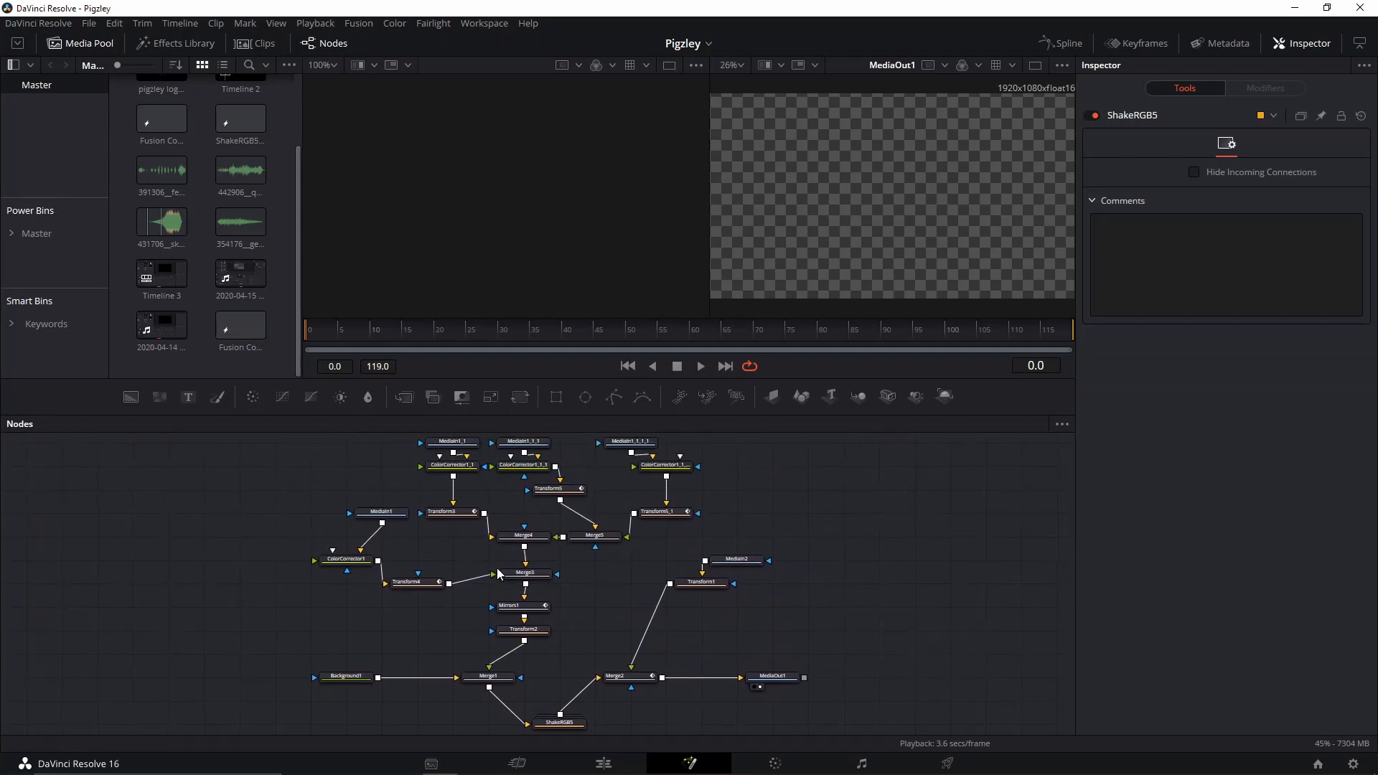
pyautogui.scroll(3, 502, 572)
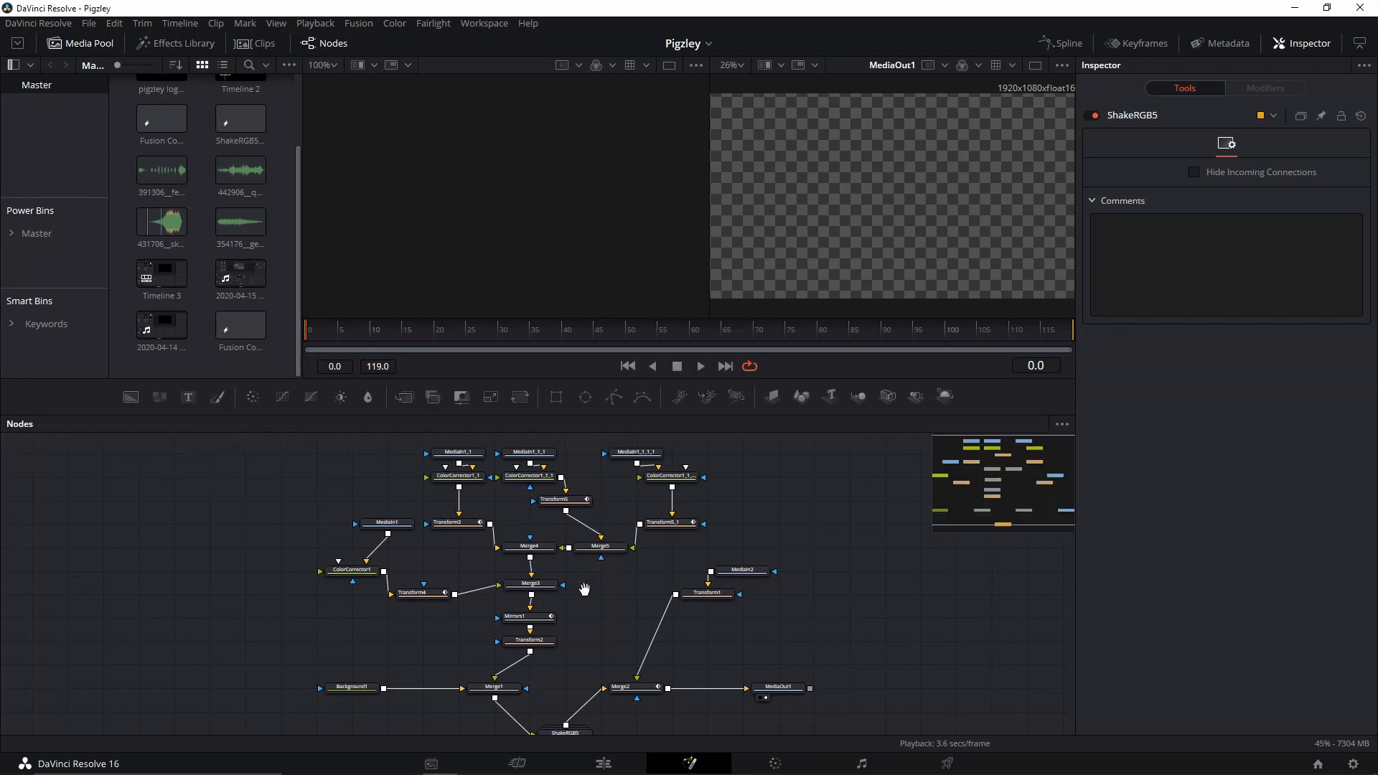
# Preview the finished logo animation through its kaleidoscope and RGB shake sections, inspecting the Mirrors1 node's settings.
pyautogui.press('space')
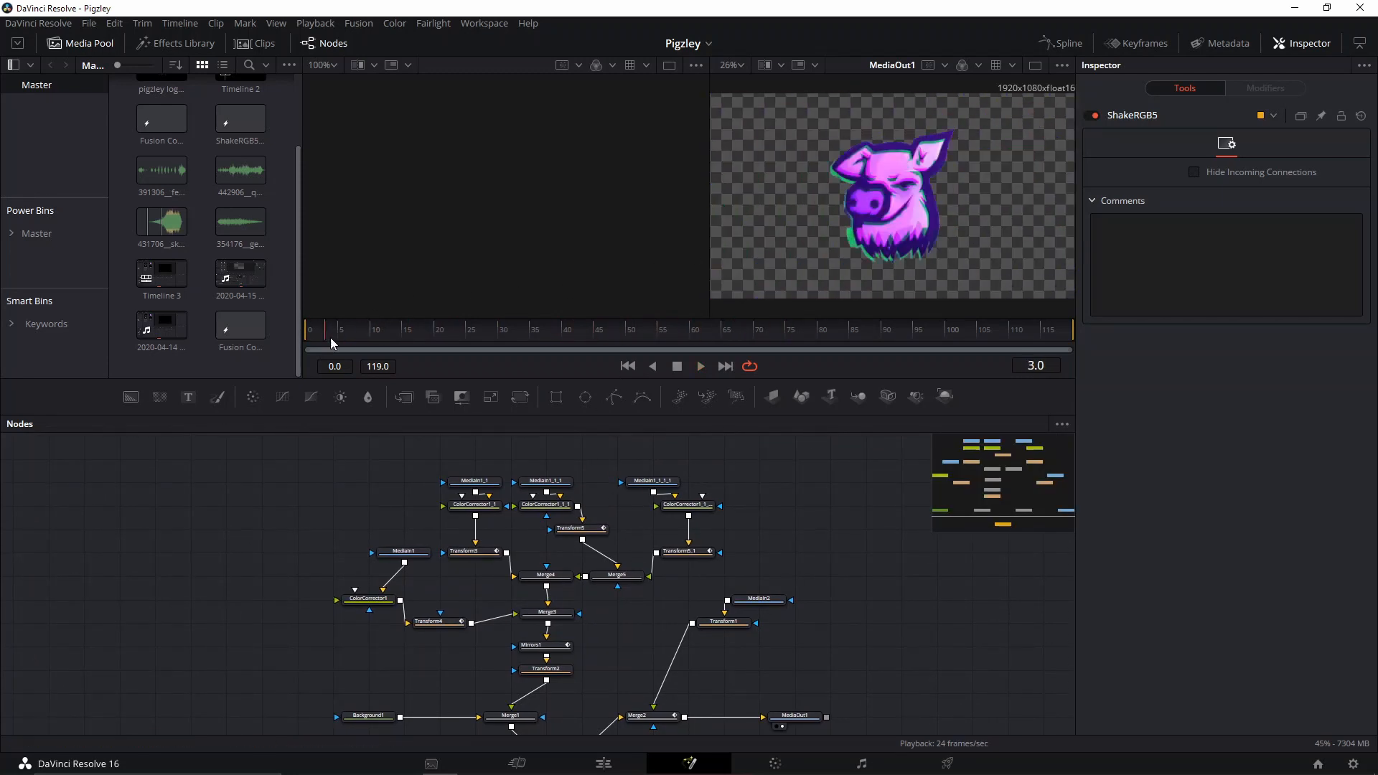
pyautogui.moveTo(330, 343); pyautogui.dragTo(492, 378)
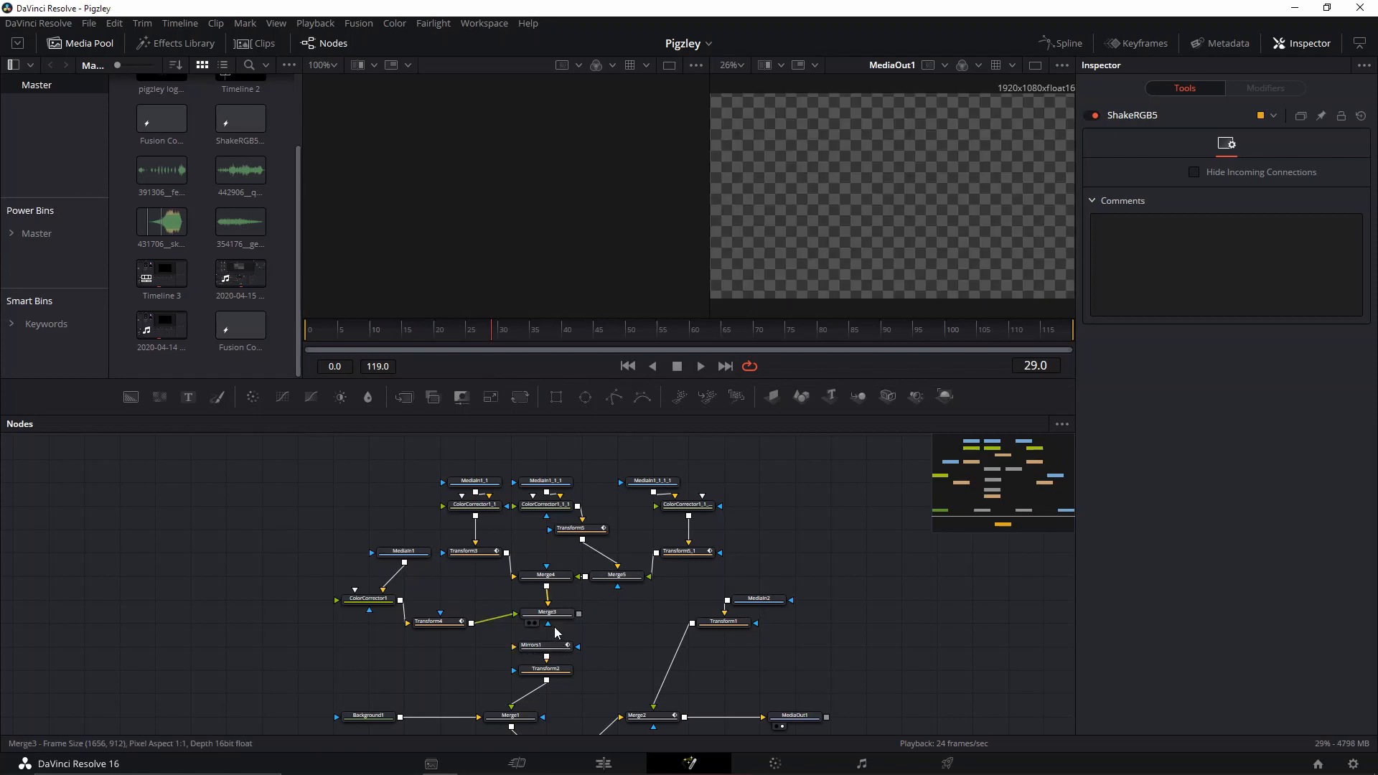
pyautogui.click(560, 646)
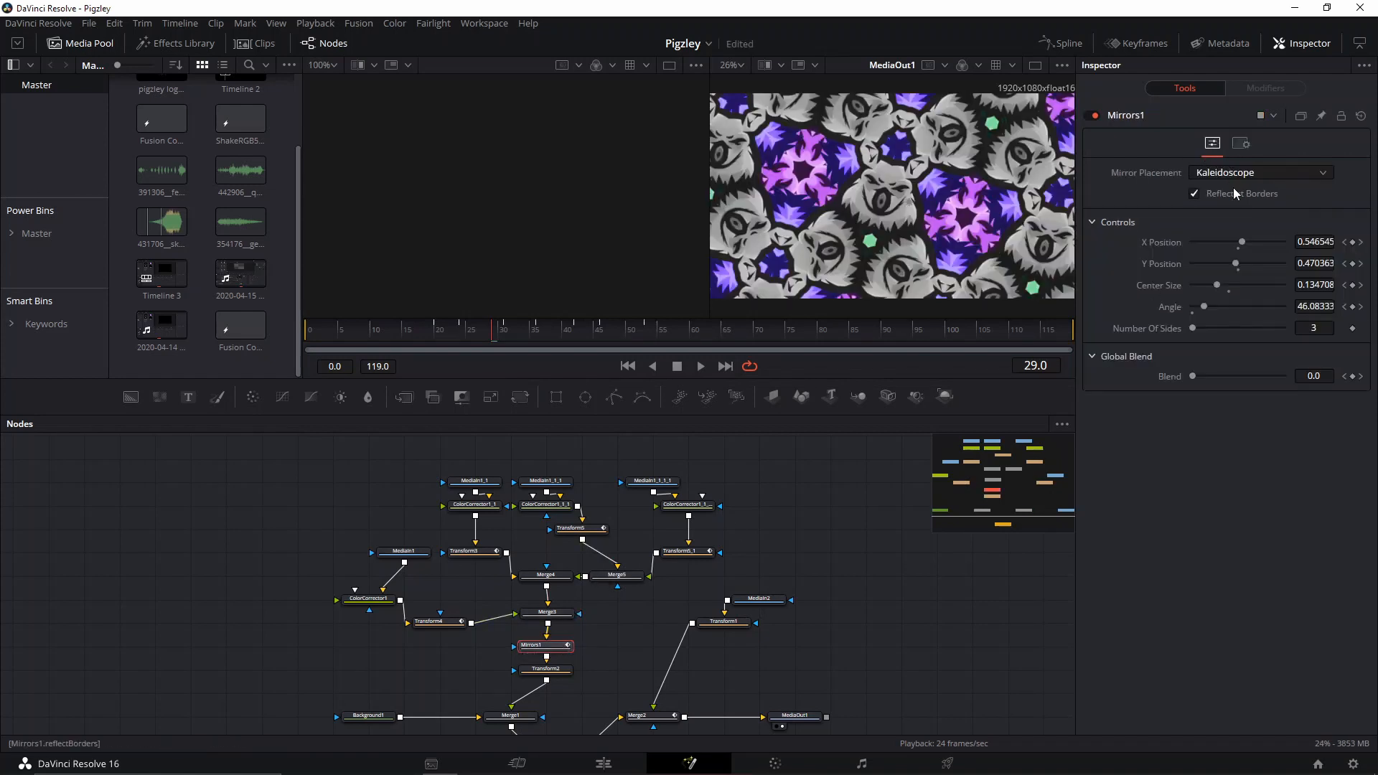
pyautogui.moveTo(481, 332); pyautogui.dragTo(644, 331)
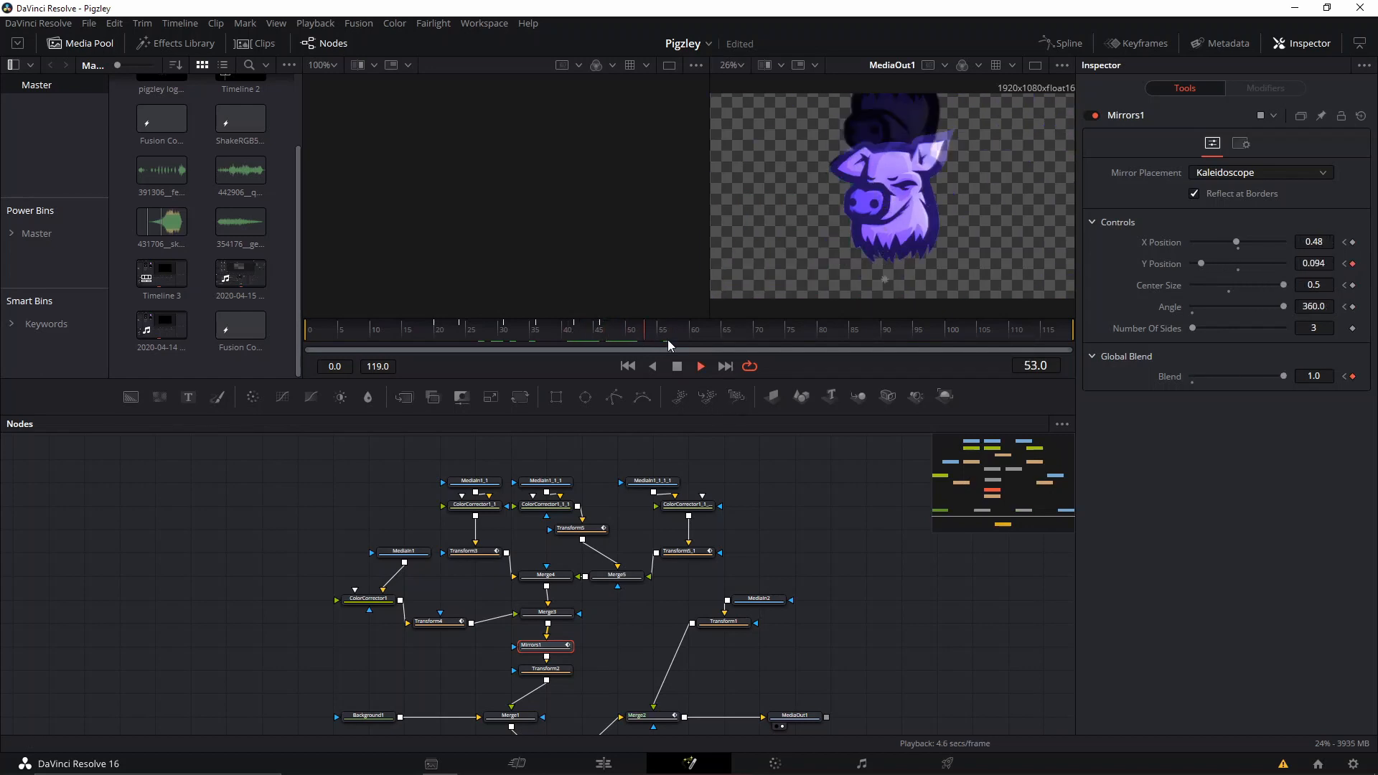
pyautogui.press('space')
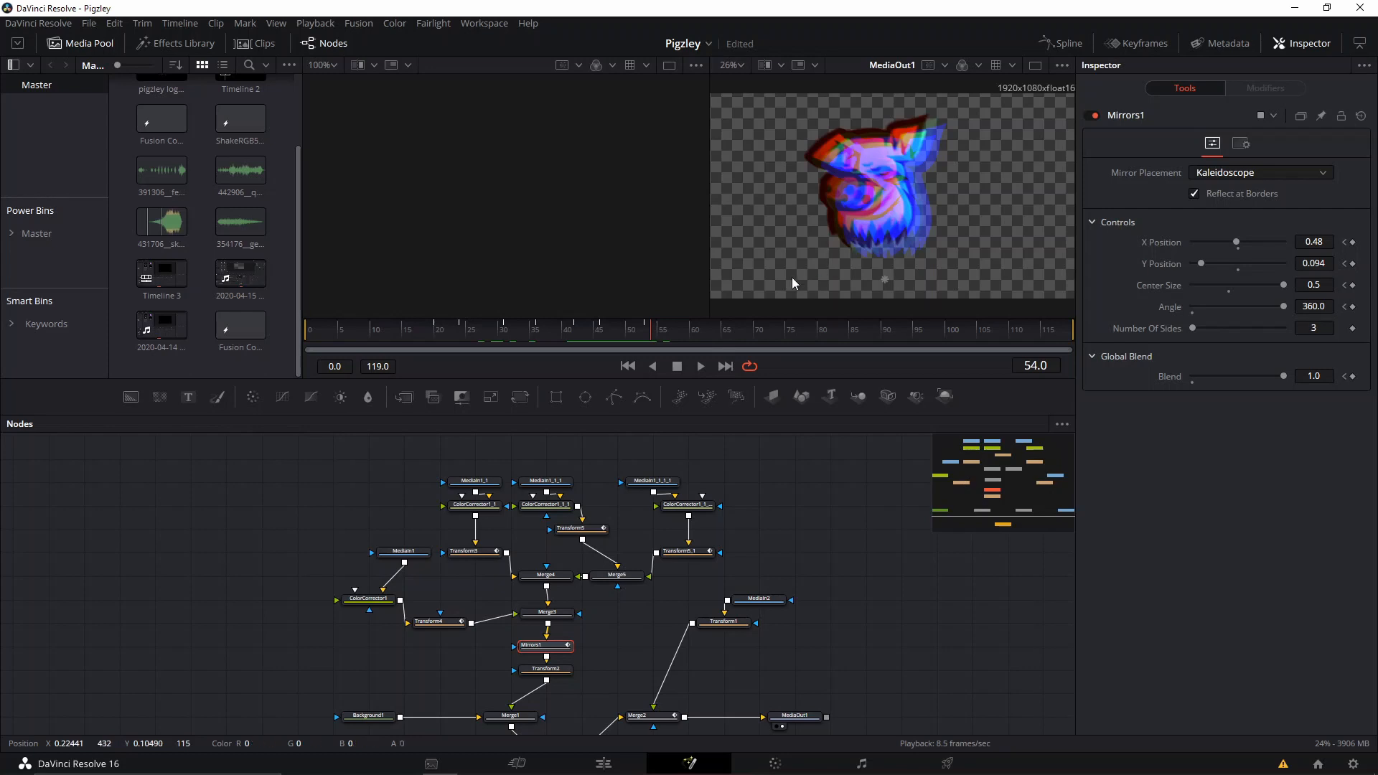
pyautogui.press('space')
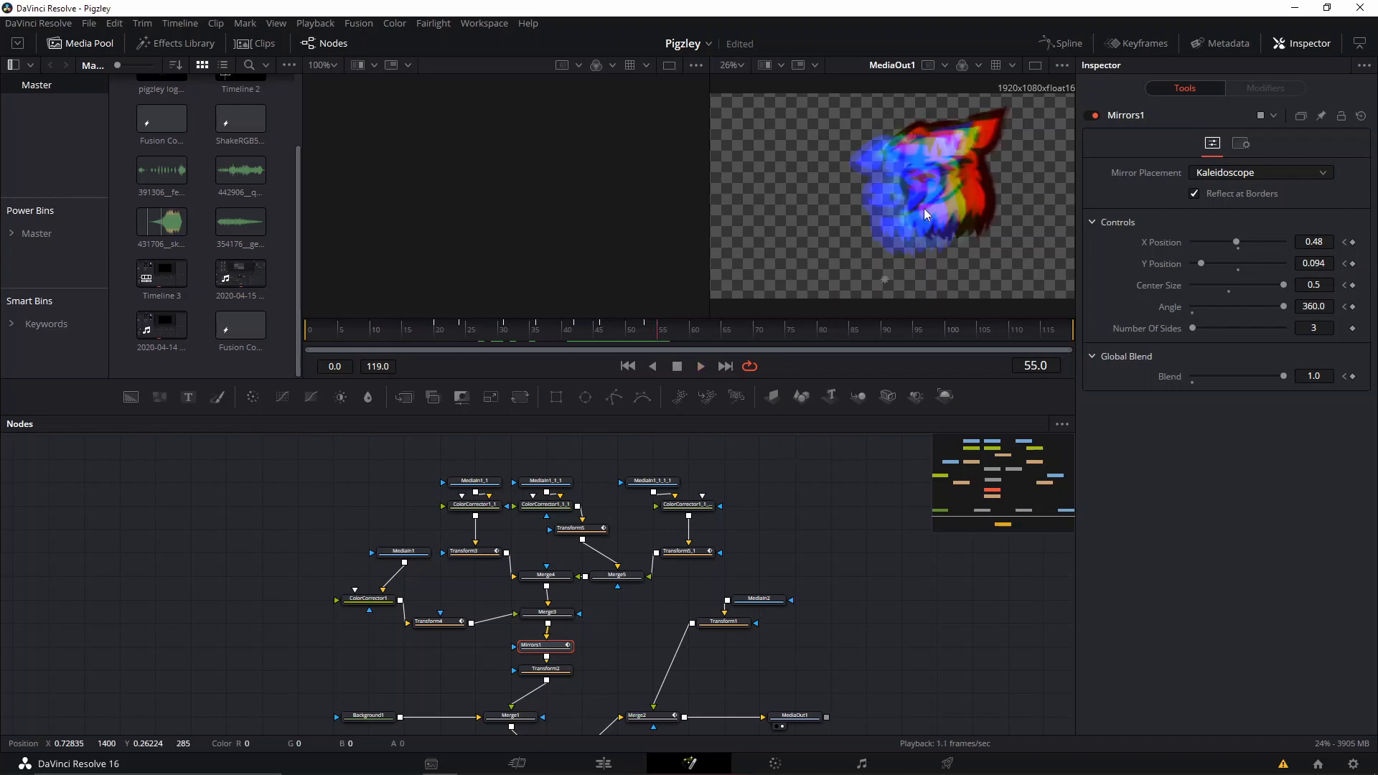
# Inspect the ShakeRGB5 node between Merge1 and Merge2 and its place in the node tree.
pyautogui.moveTo(754, 465); pyautogui.dragTo(792, 376)
pyautogui.click(632, 675)
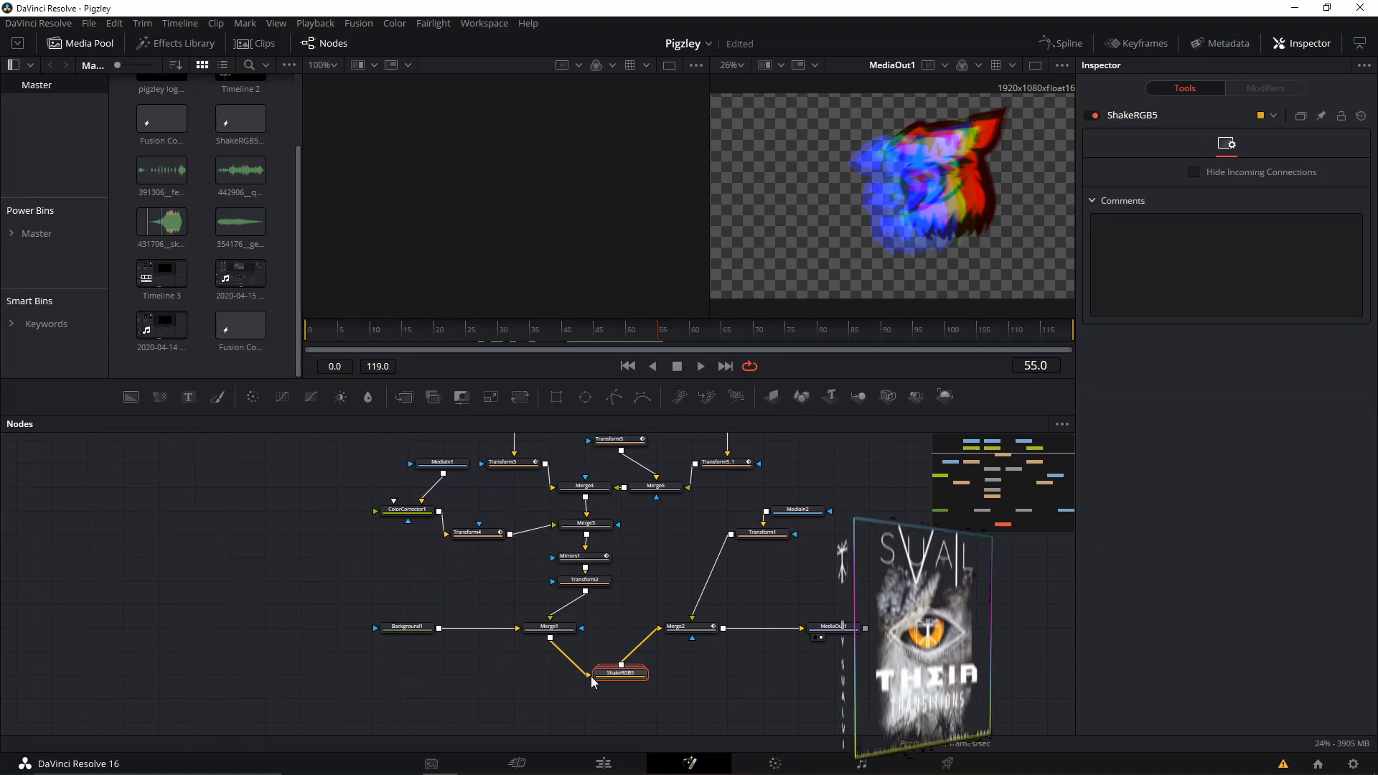
pyautogui.moveTo(608, 646); pyautogui.dragTo(677, 726)
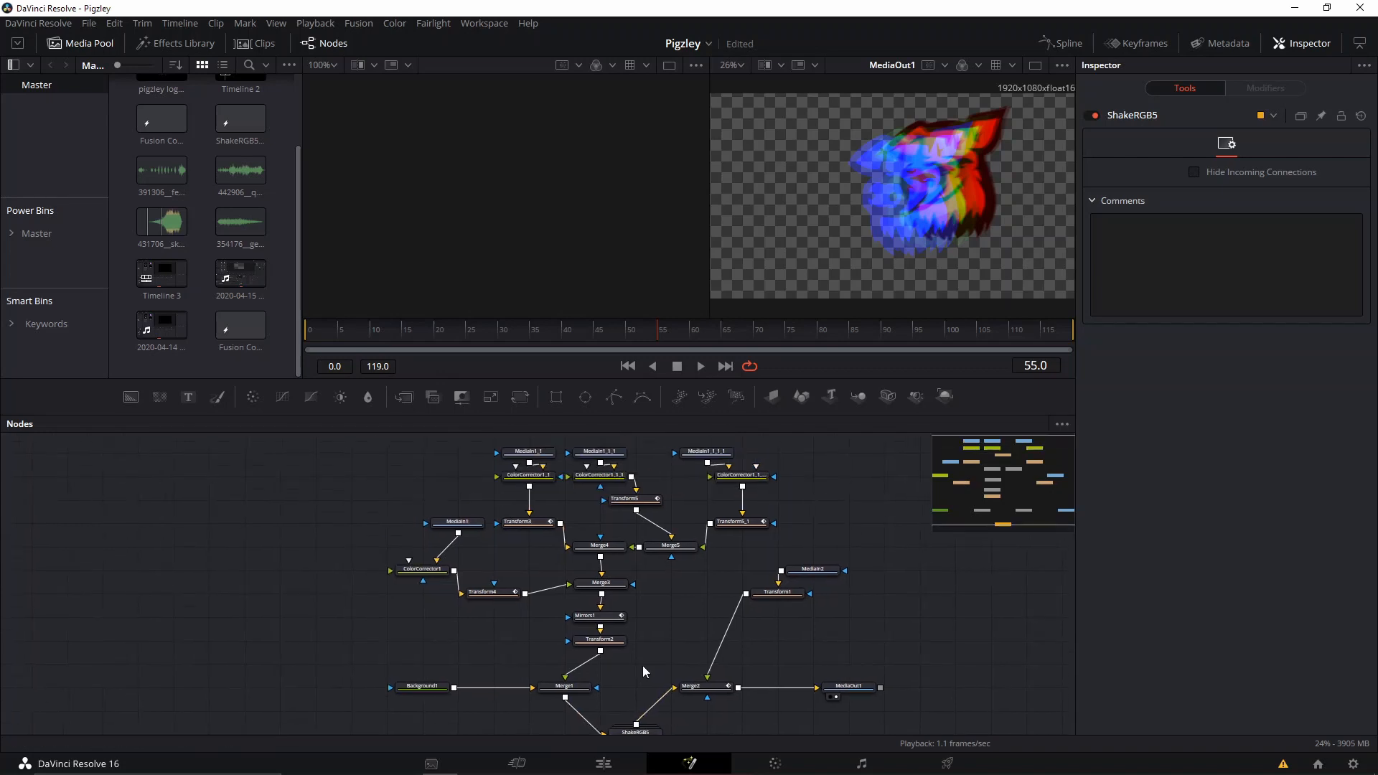
pyautogui.moveTo(626, 603); pyautogui.dragTo(643, 665)
# Line up all tools to the grid and move the MediaIn1 node directly above ColorCorrector1.
pyautogui.moveTo(417, 498); pyautogui.dragTo(335, 516)
pyautogui.rightClick(310, 527)
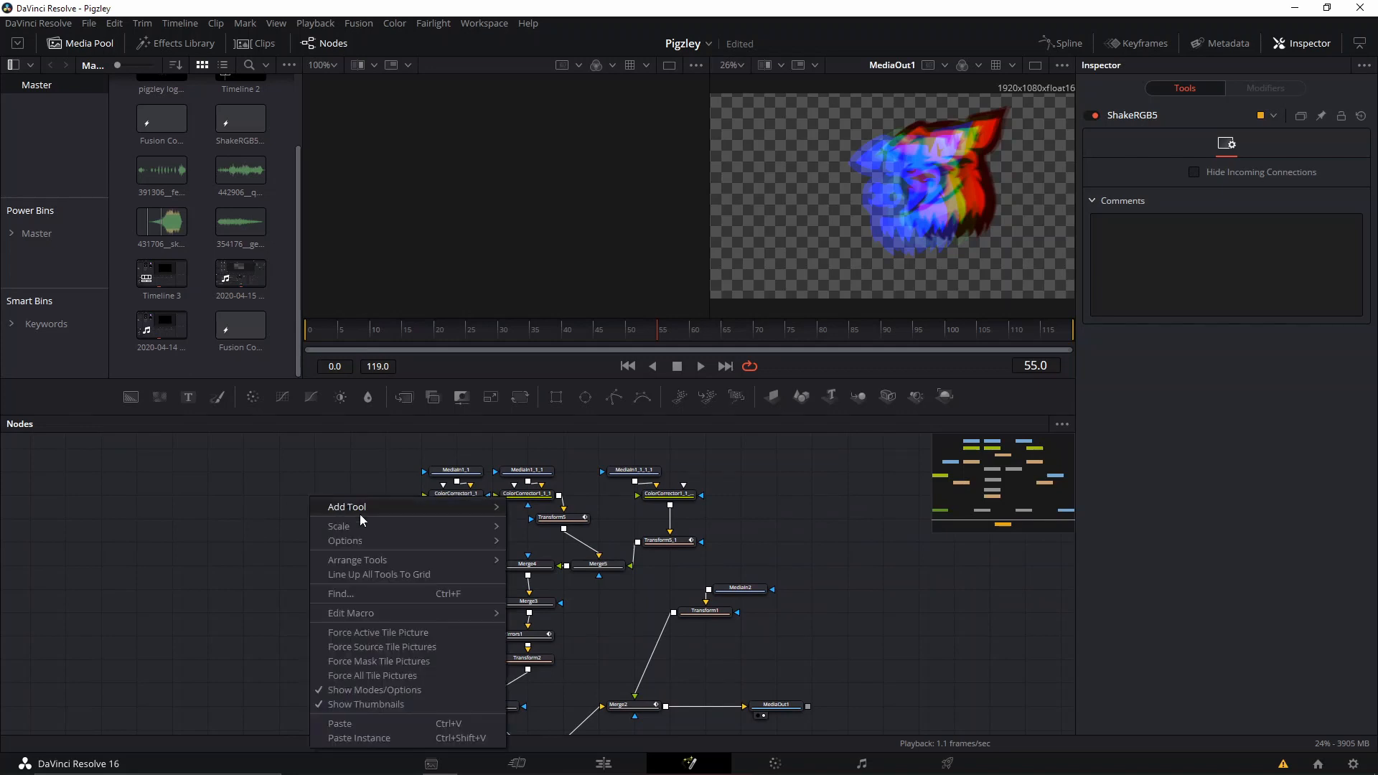
pyautogui.click(368, 574)
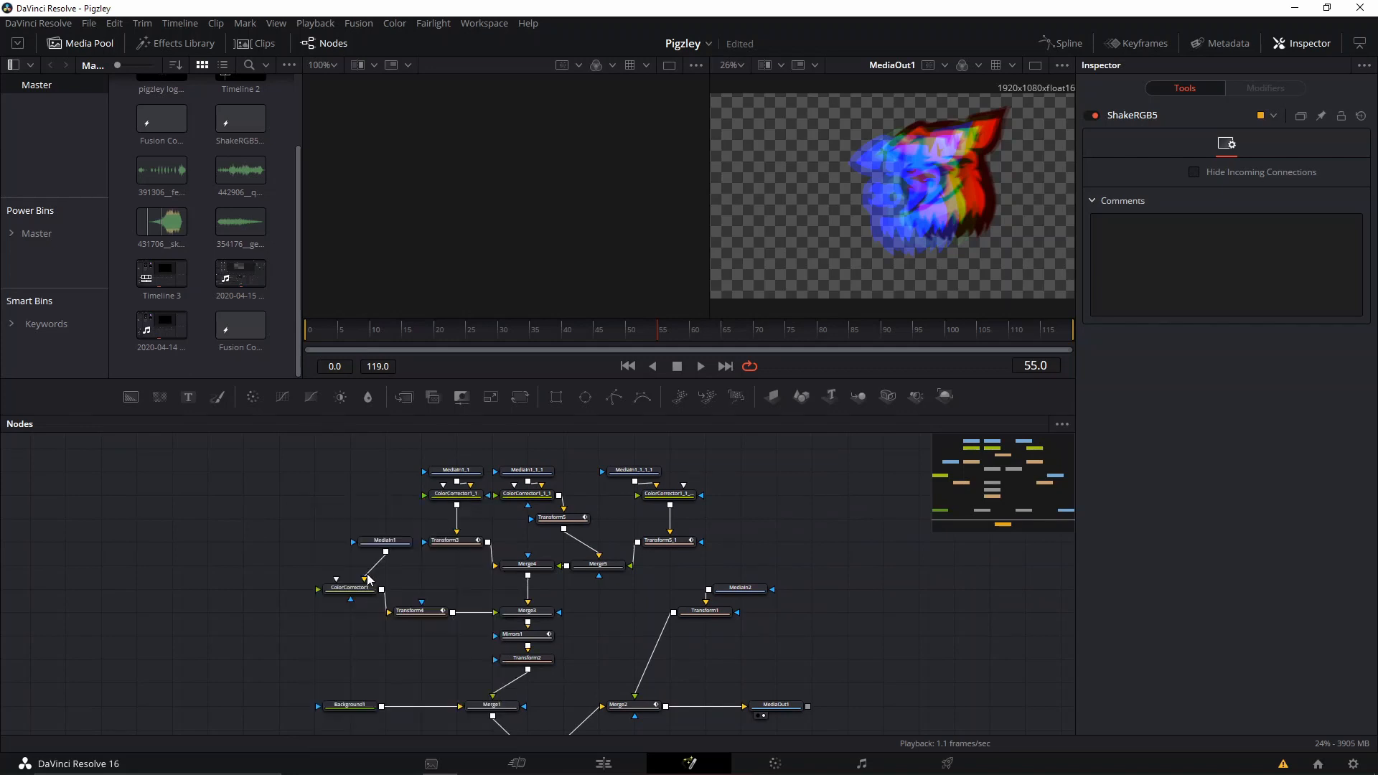
pyautogui.rightClick(370, 513)
pyautogui.click(269, 546)
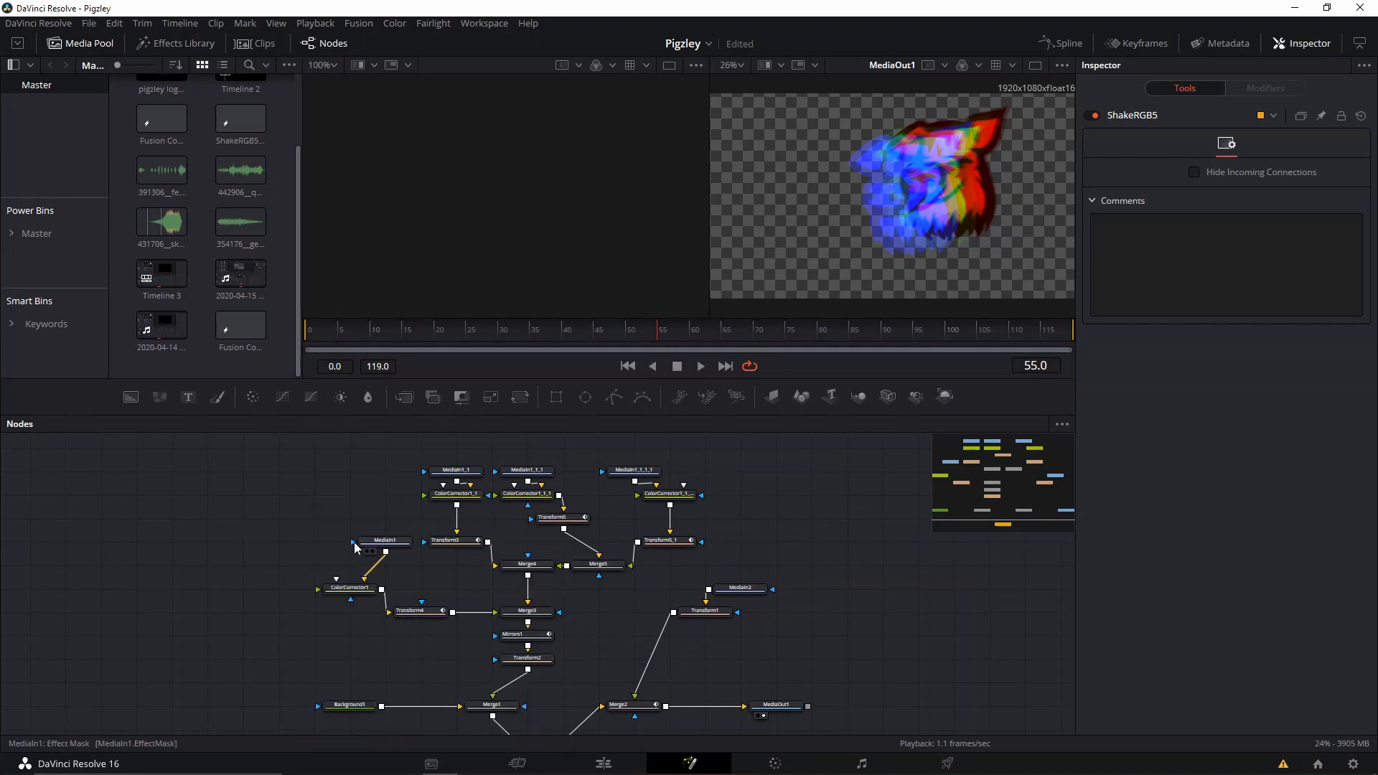
pyautogui.moveTo(382, 543); pyautogui.dragTo(348, 562)
pyautogui.rightClick(349, 536)
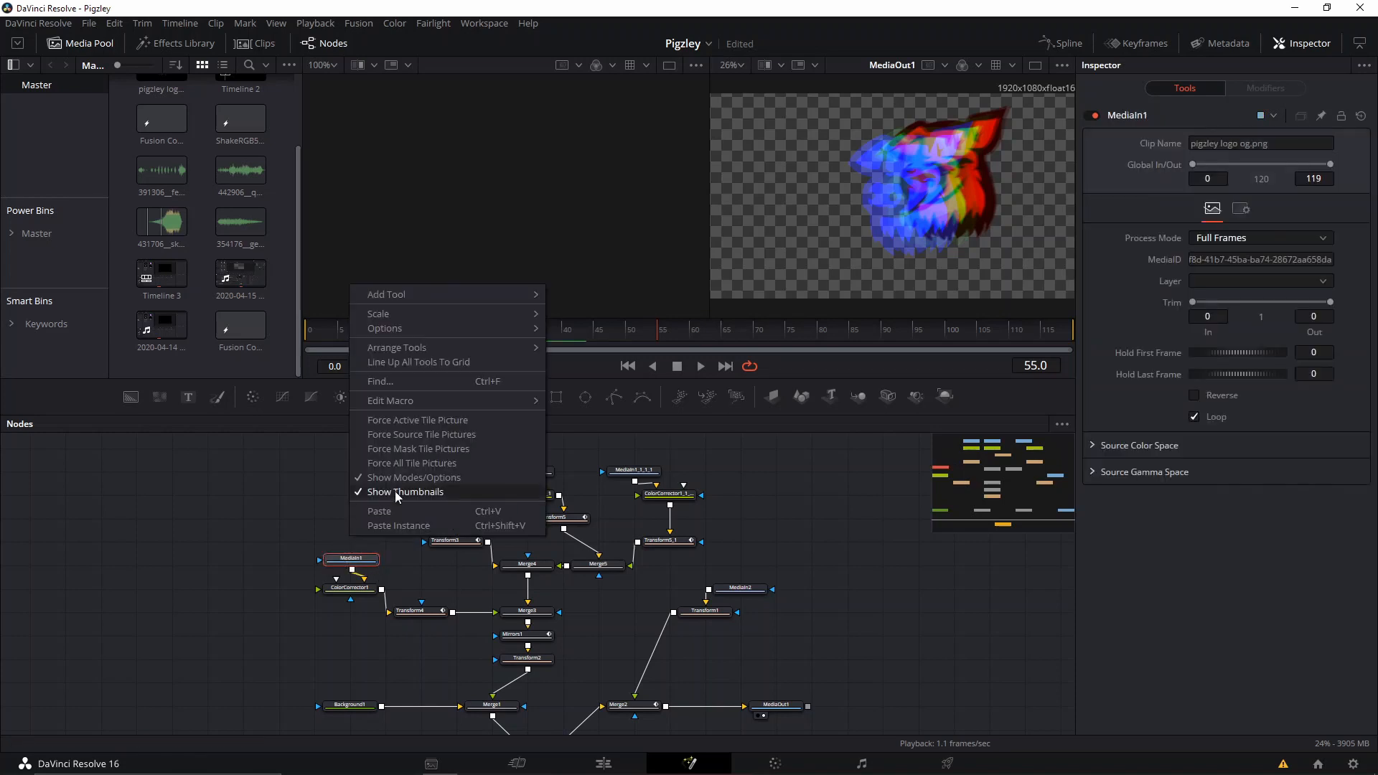
pyautogui.click(277, 460)
pyautogui.scroll(-2, 417, 484)
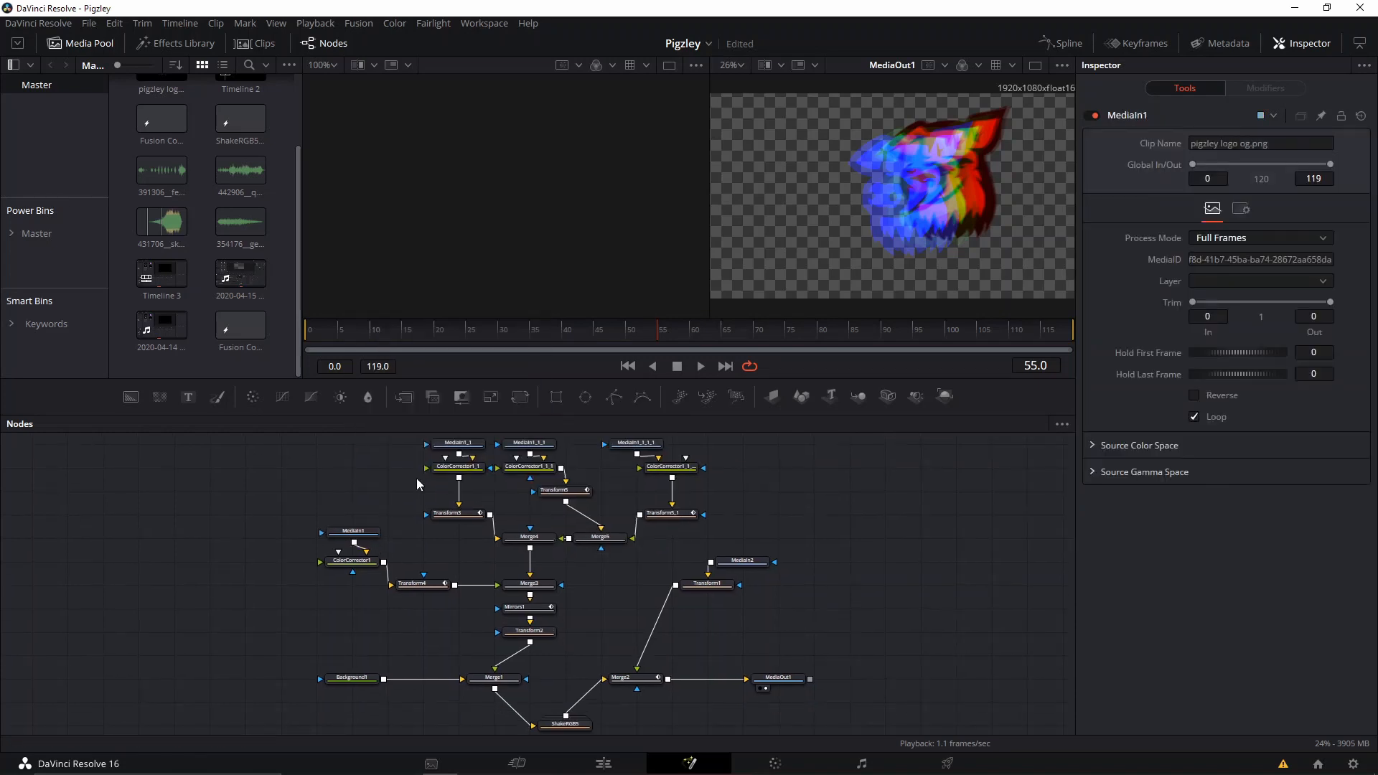
# Delete all render cache for the current project.
pyautogui.moveTo(553, 577); pyautogui.dragTo(307, 576)
pyautogui.moveTo(595, 564); pyautogui.dragTo(432, 560)
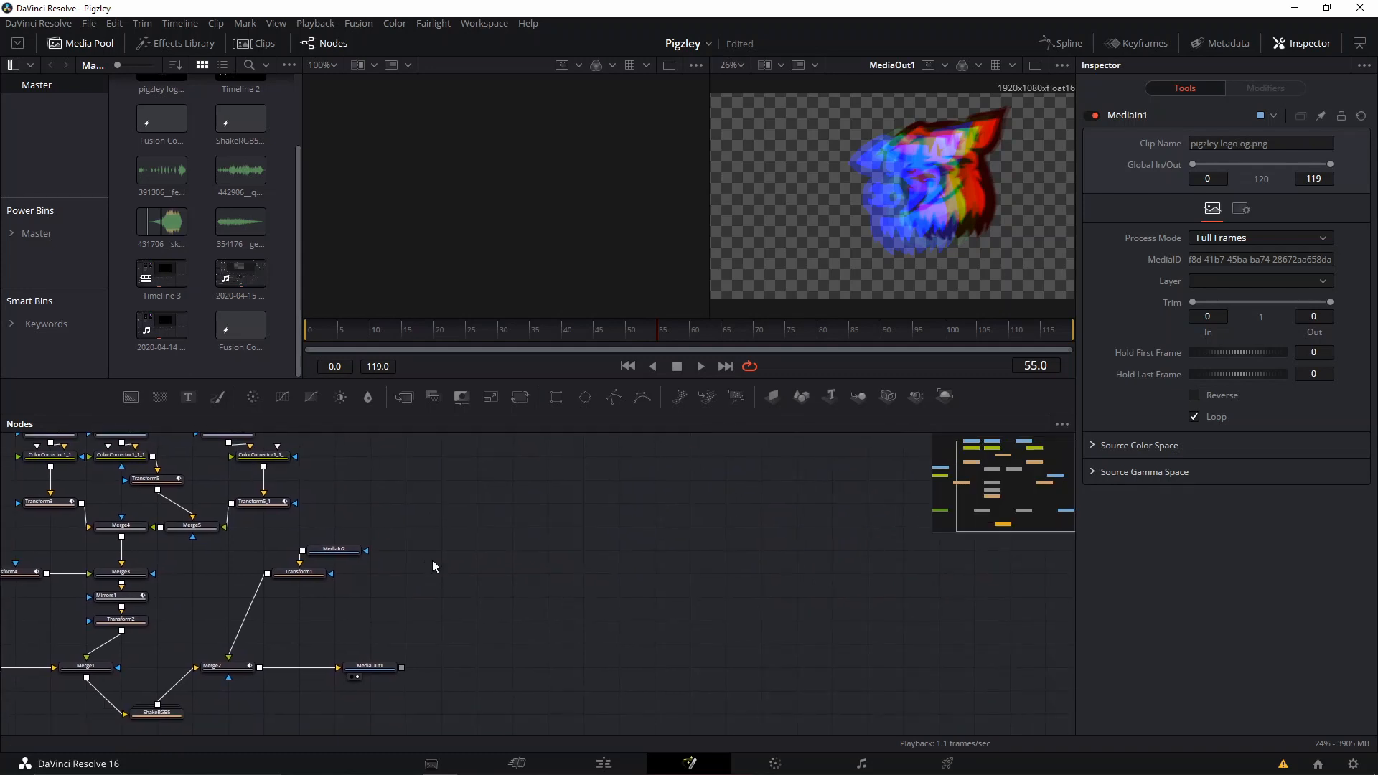
pyautogui.click(354, 23)
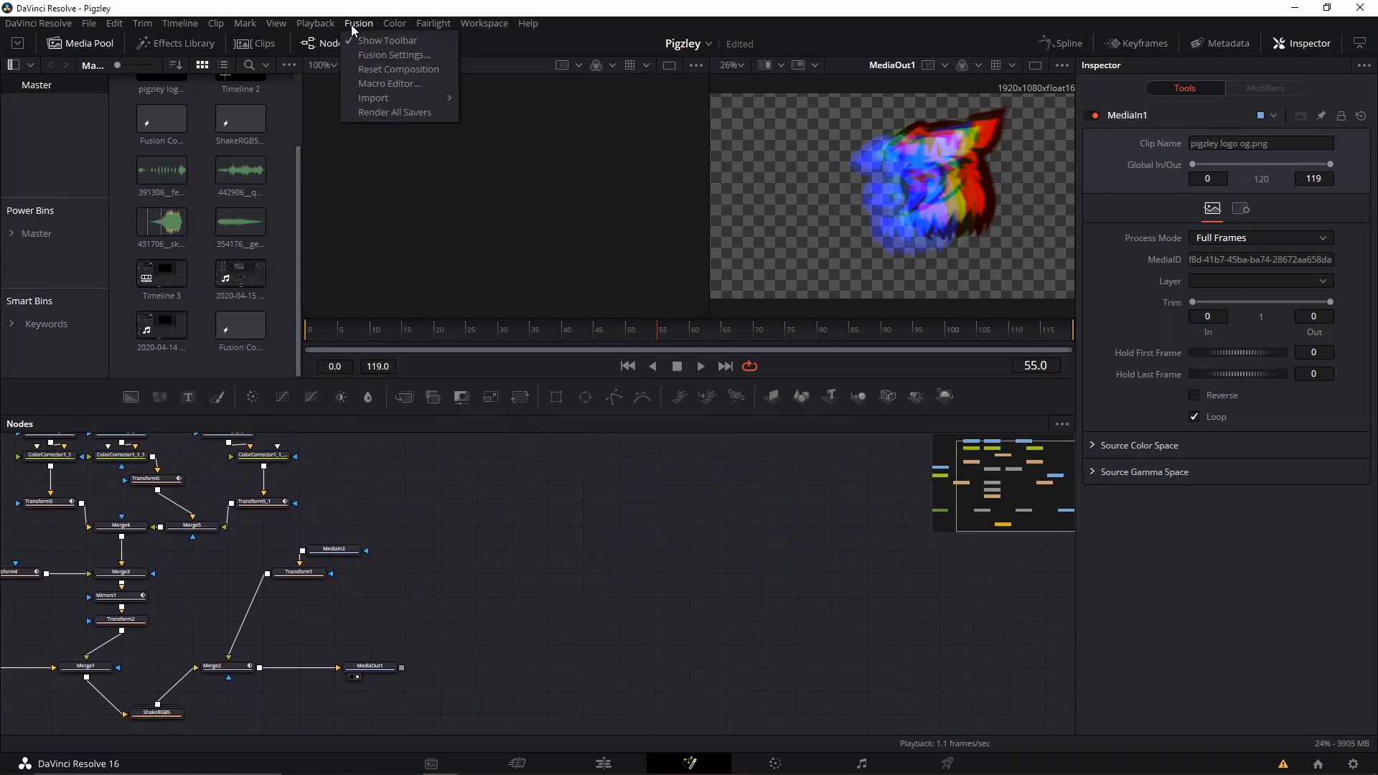
pyautogui.moveTo(330, 23)
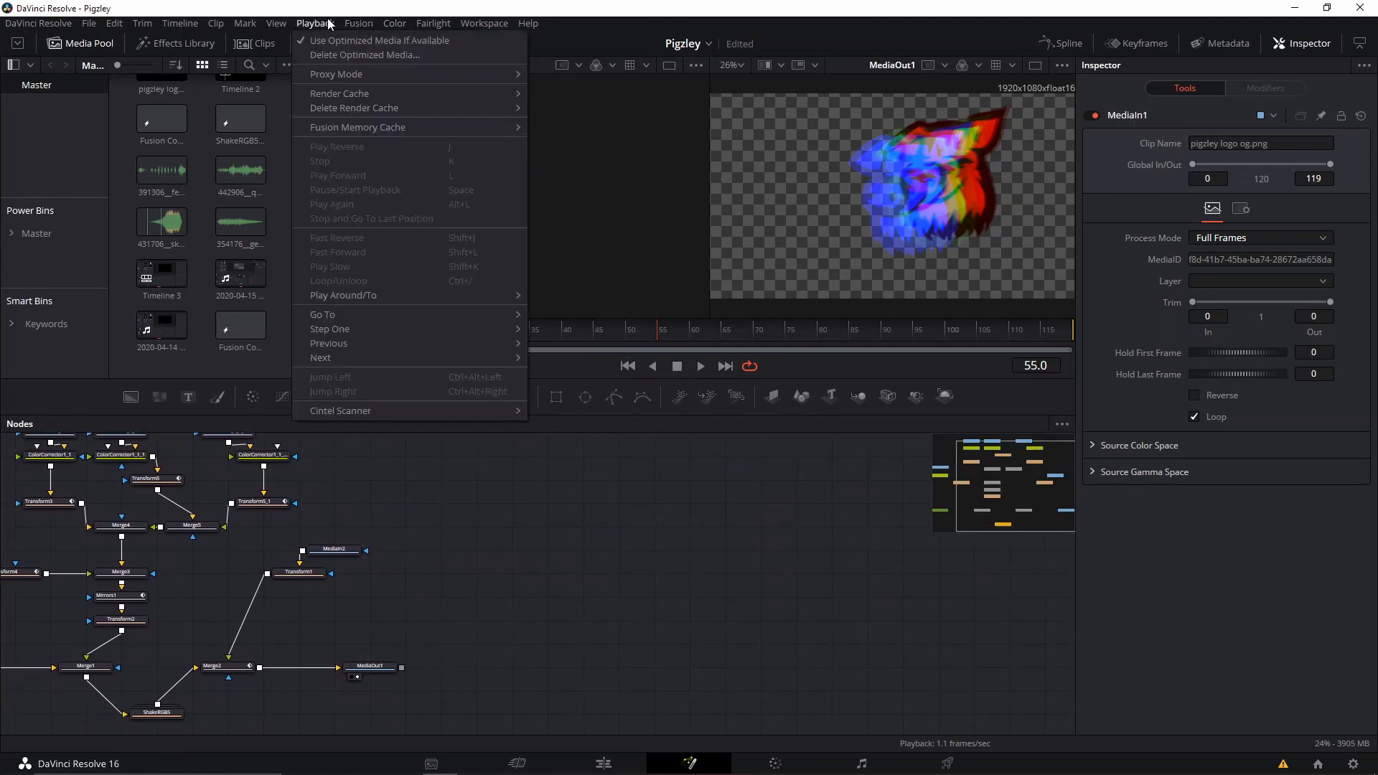
pyautogui.moveTo(376, 93)
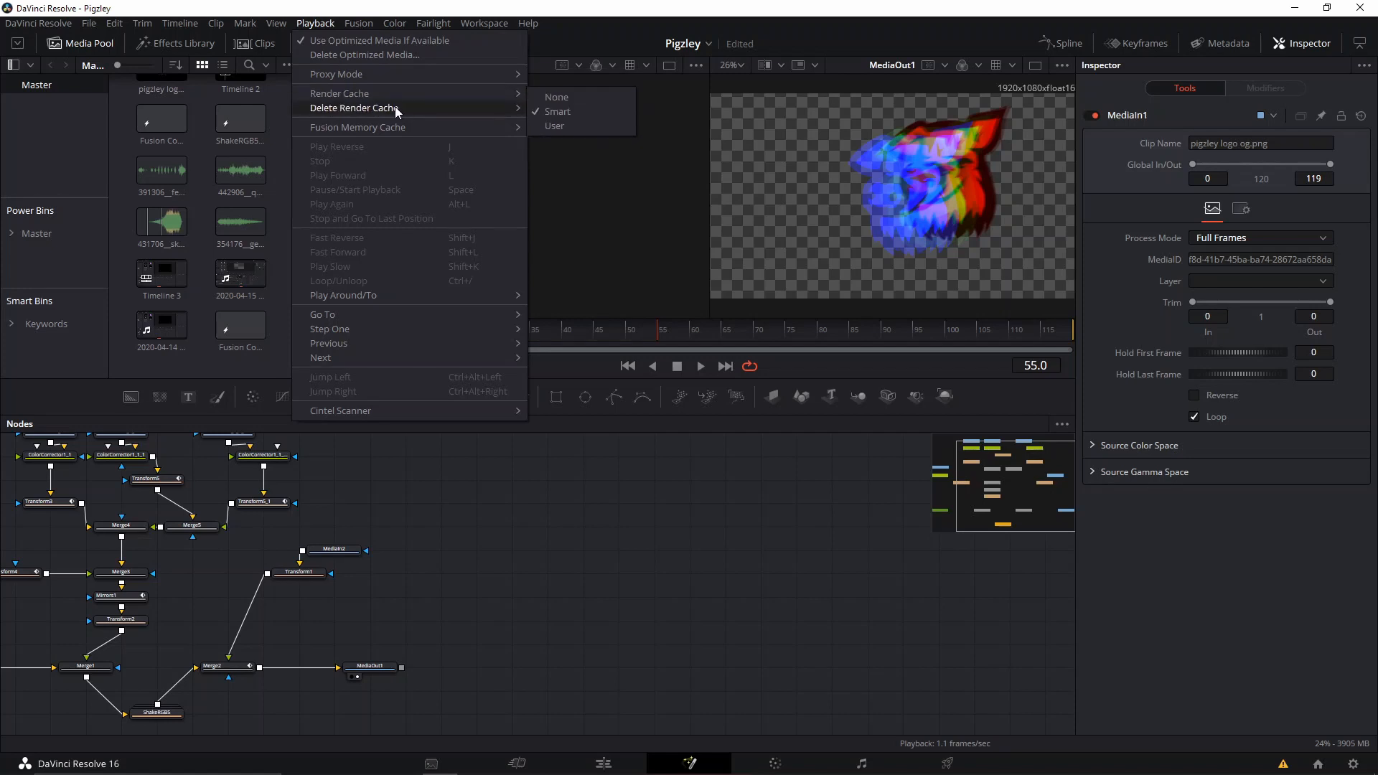
pyautogui.moveTo(493, 114)
pyautogui.click(547, 115)
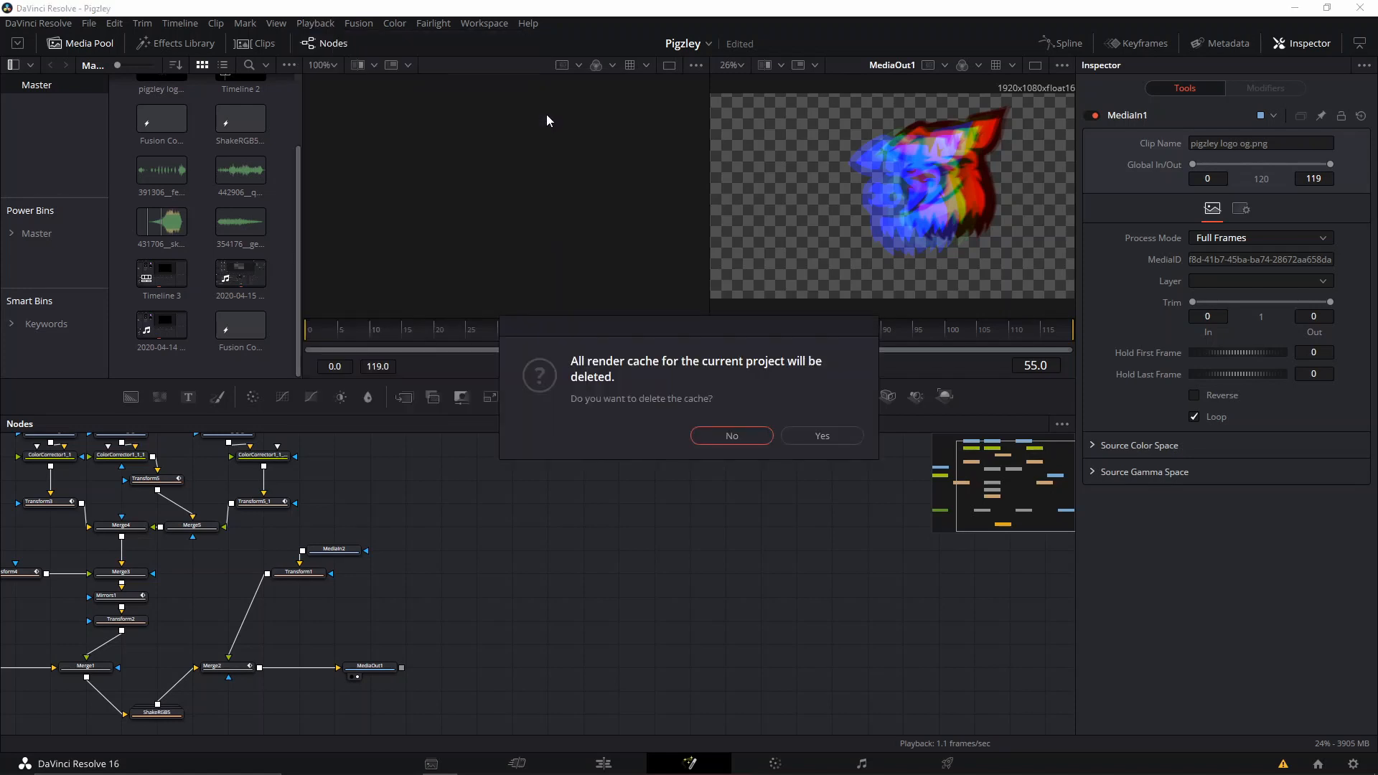
pyautogui.click(808, 438)
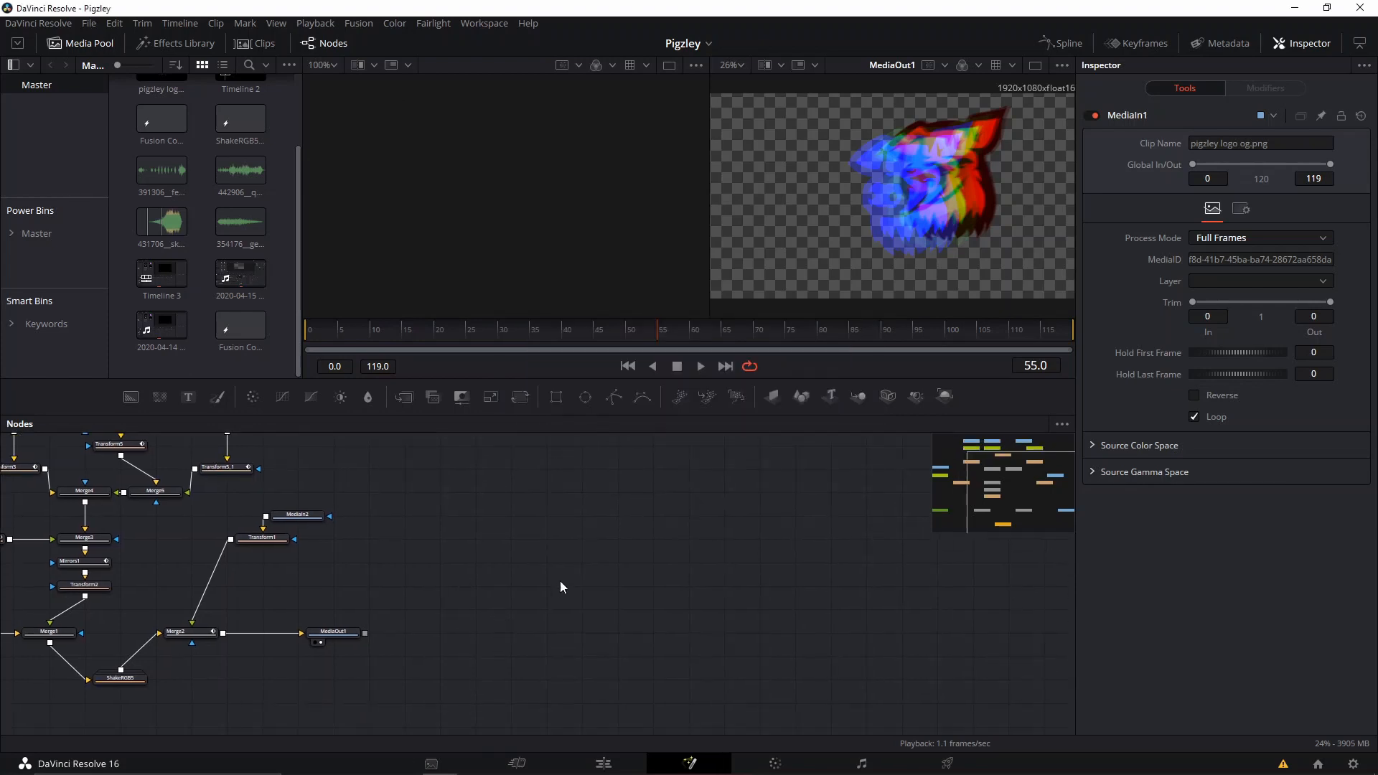
# Move MediaOut1 away from the existing tree, disconnect it from Merge2, and feed it from a new Background node in the empty area.
pyautogui.moveTo(356, 632); pyautogui.dragTo(935, 611)
pyautogui.click(867, 613)
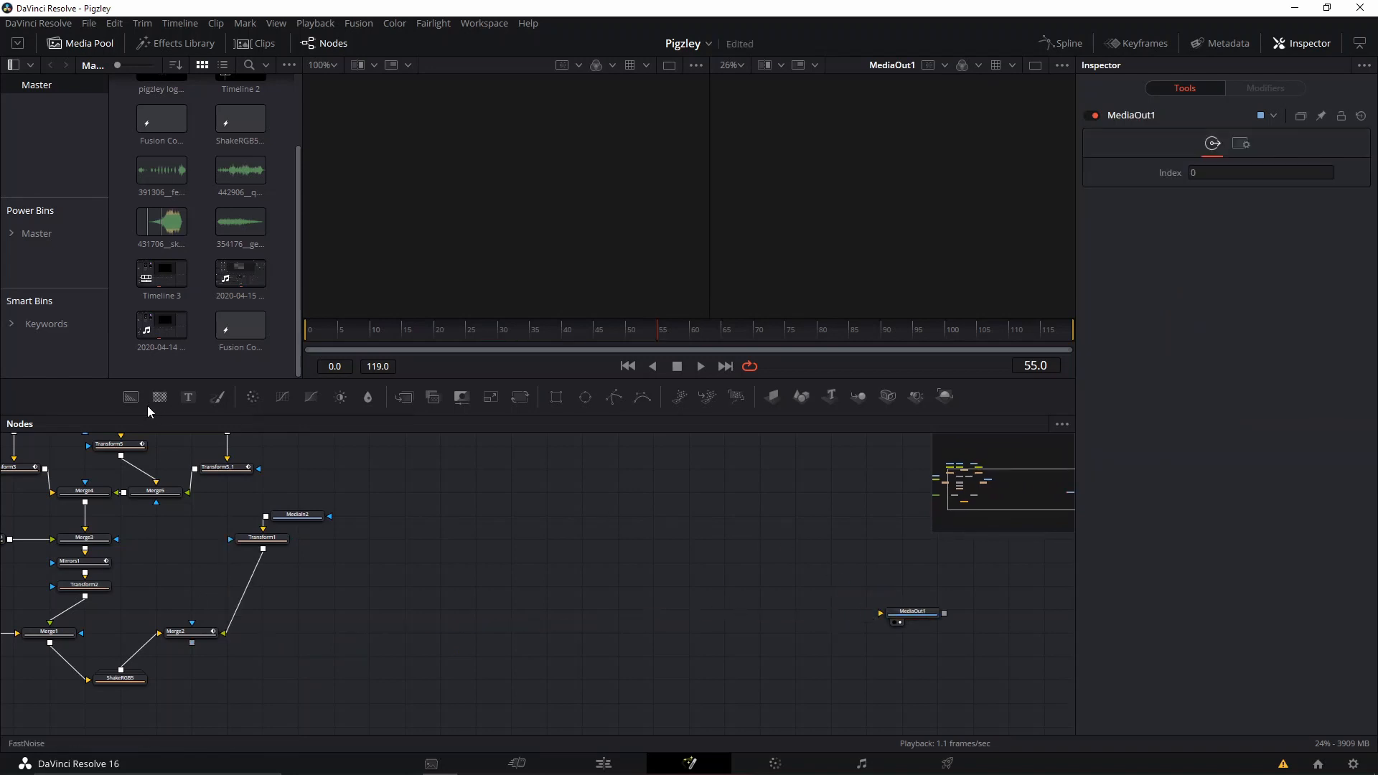
pyautogui.click(130, 396)
pyautogui.moveTo(722, 603); pyautogui.dragTo(880, 614)
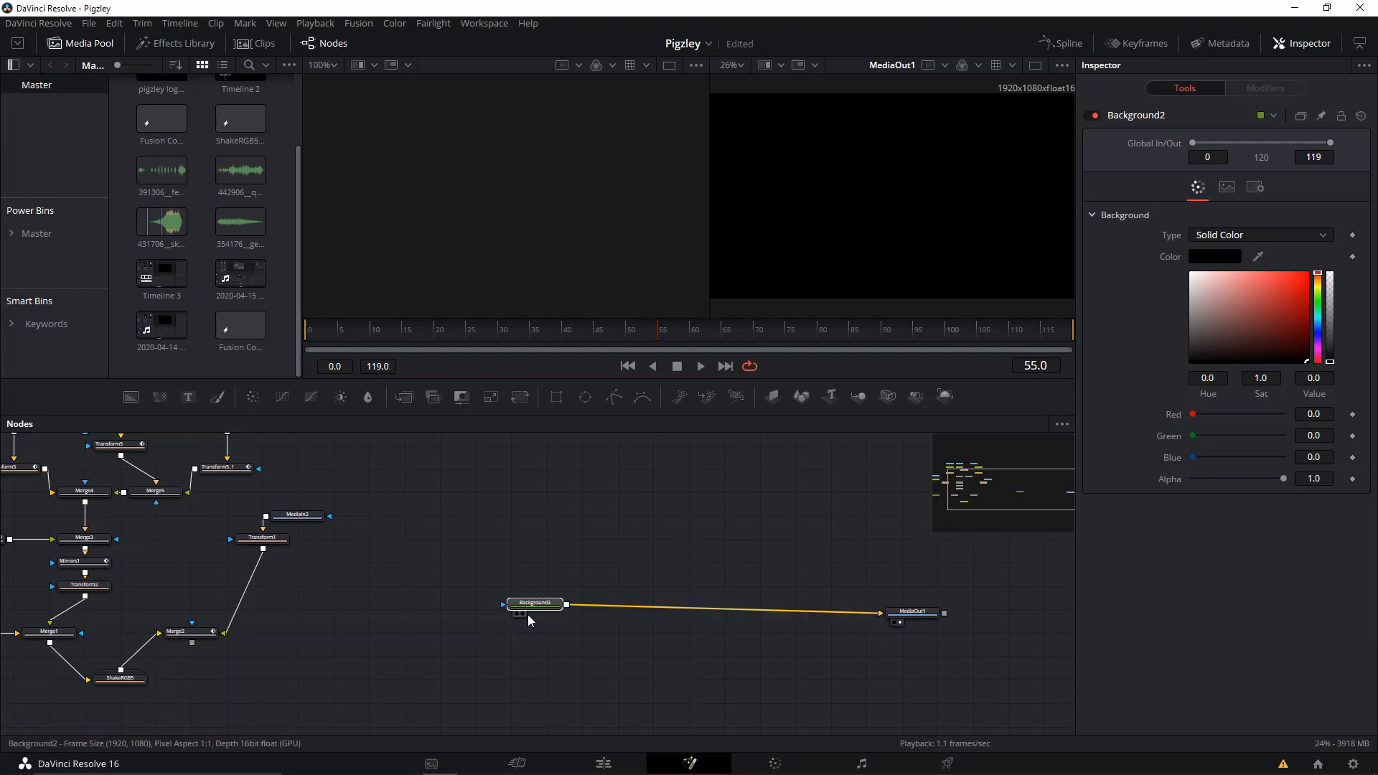
pyautogui.moveTo(527, 615); pyautogui.dragTo(456, 622)
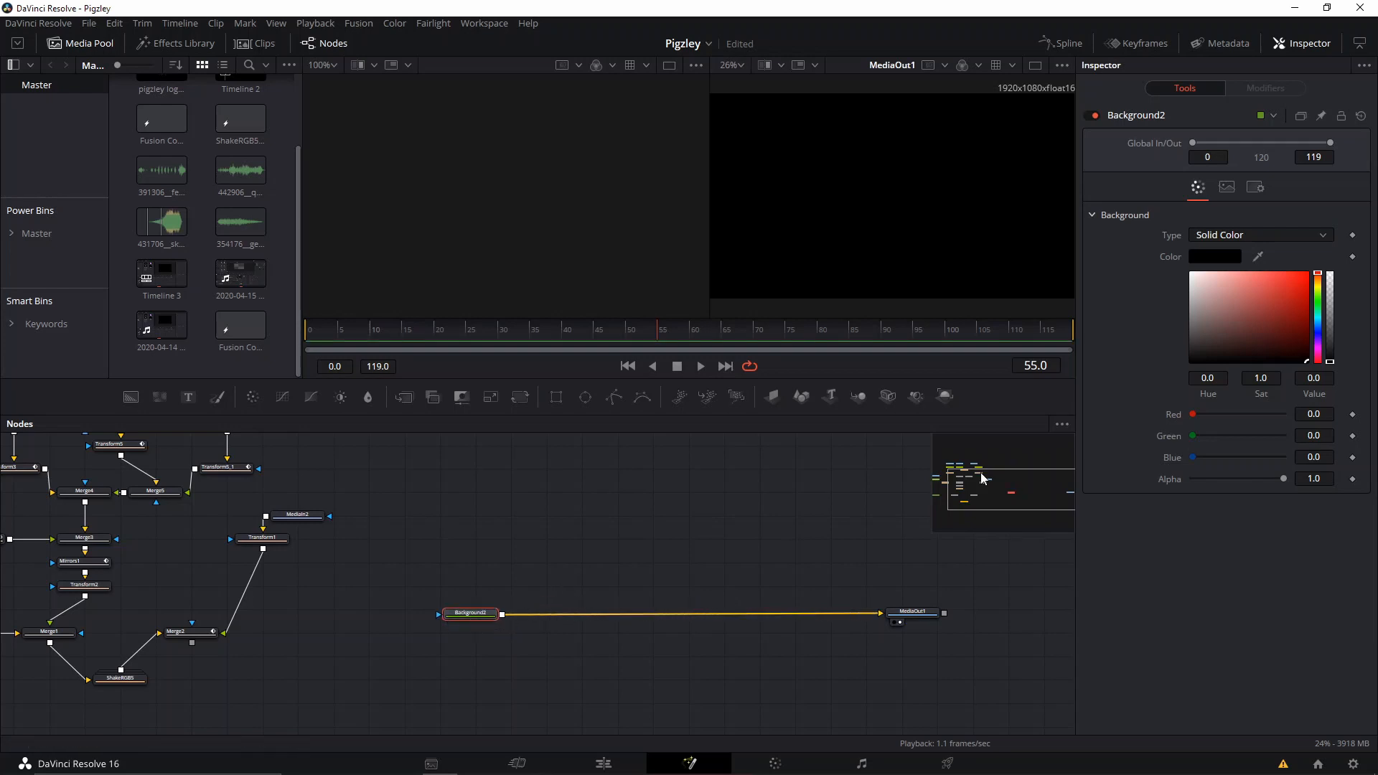
# Set the new Background to transparent black with Red 0.0 and Alpha 0.0.
pyautogui.moveTo(1262, 343); pyautogui.dragTo(1308, 309)
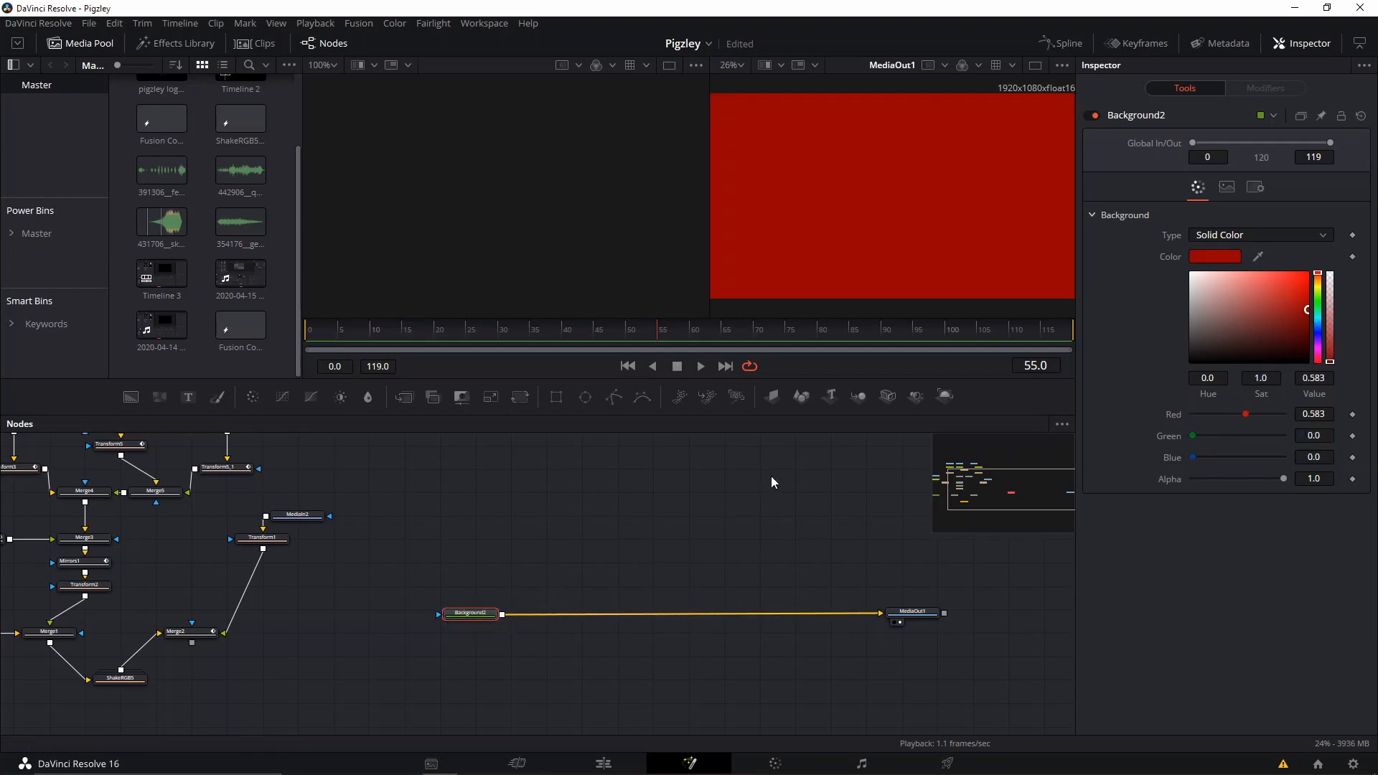
pyautogui.moveTo(1285, 312); pyautogui.dragTo(1295, 366)
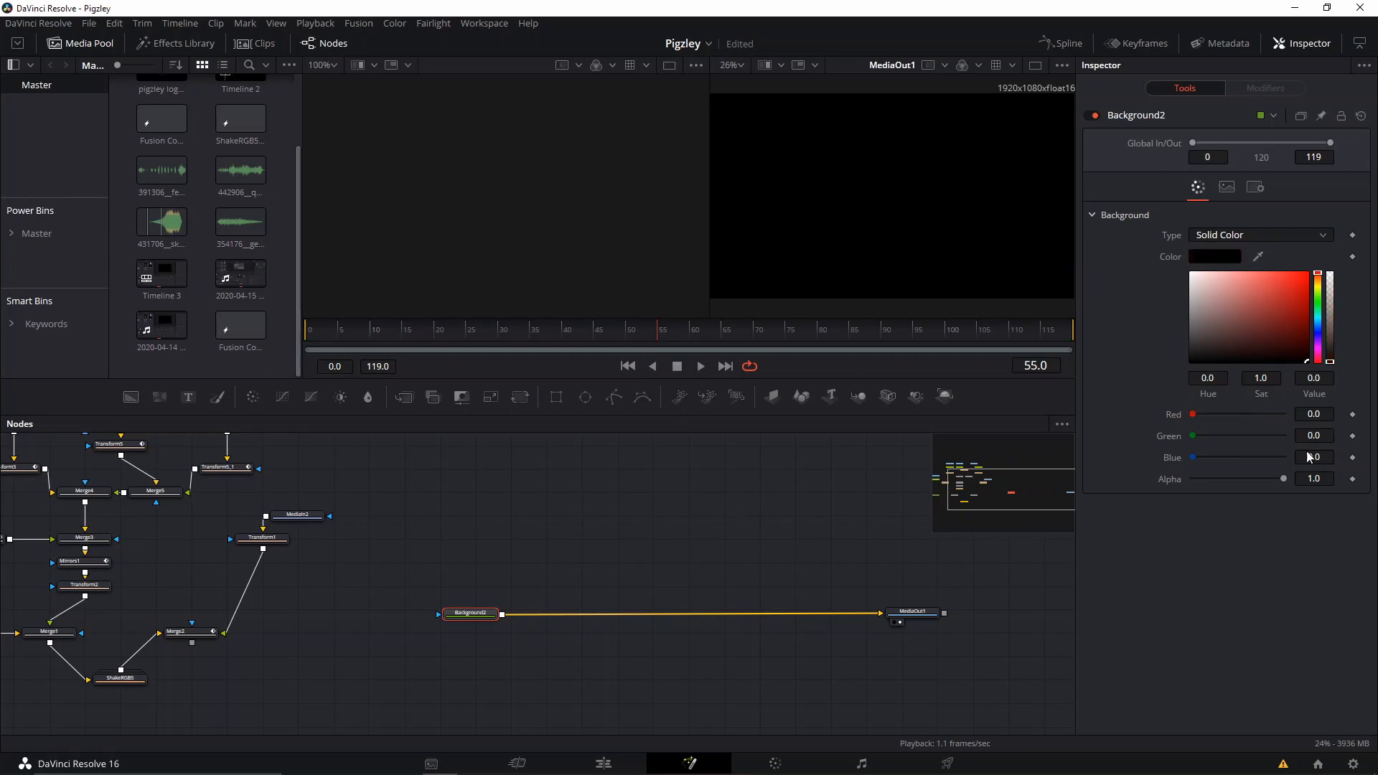
pyautogui.moveTo(1283, 478); pyautogui.dragTo(1130, 507)
# Insert a Merge node between the new Background and MediaOut1, spacing the Background out to make room.
pyautogui.moveTo(468, 614); pyautogui.dragTo(441, 611)
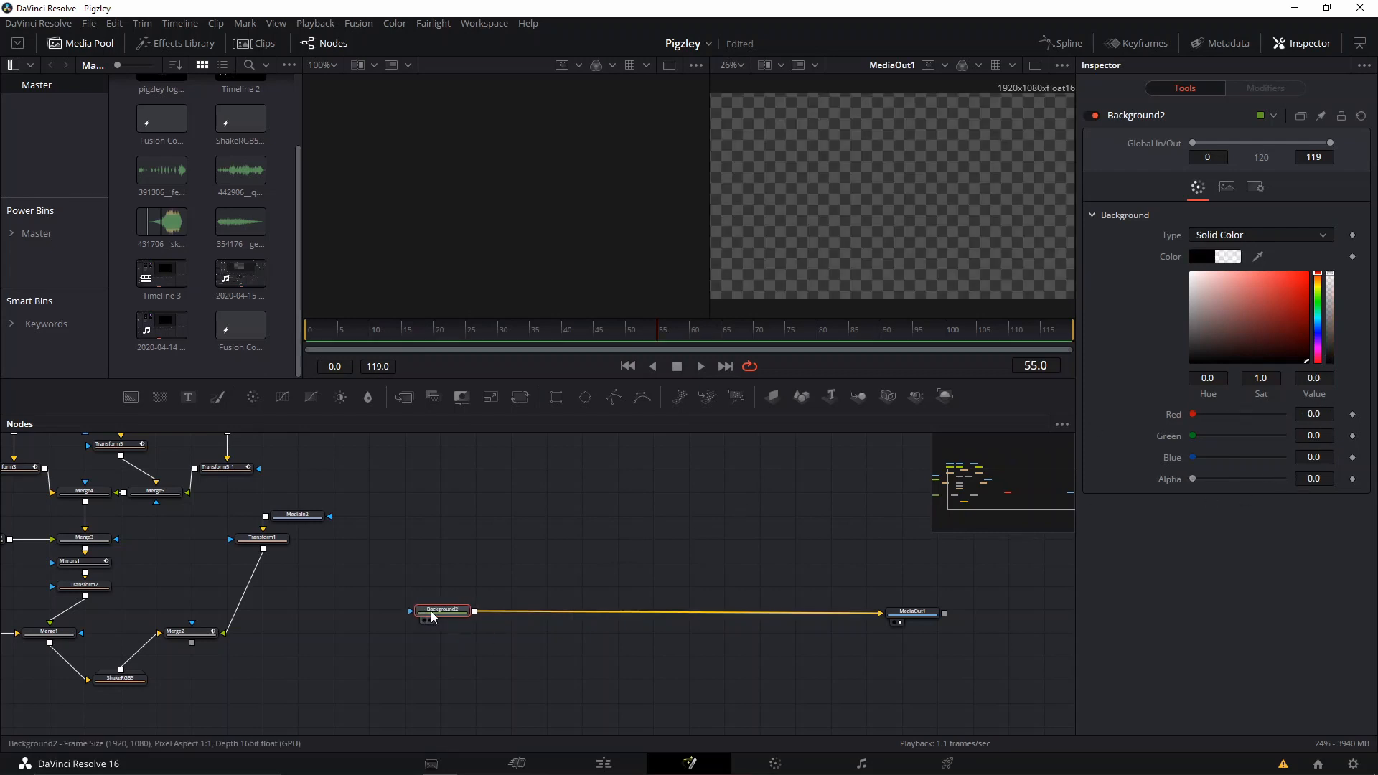
pyautogui.click(403, 399)
pyautogui.moveTo(523, 609); pyautogui.dragTo(585, 609)
# Add pigzley logo og.png from the media pool as a new node above the Background and show it in the second viewer.
pyautogui.moveTo(416, 557); pyautogui.dragTo(638, 570)
pyautogui.click(134, 499)
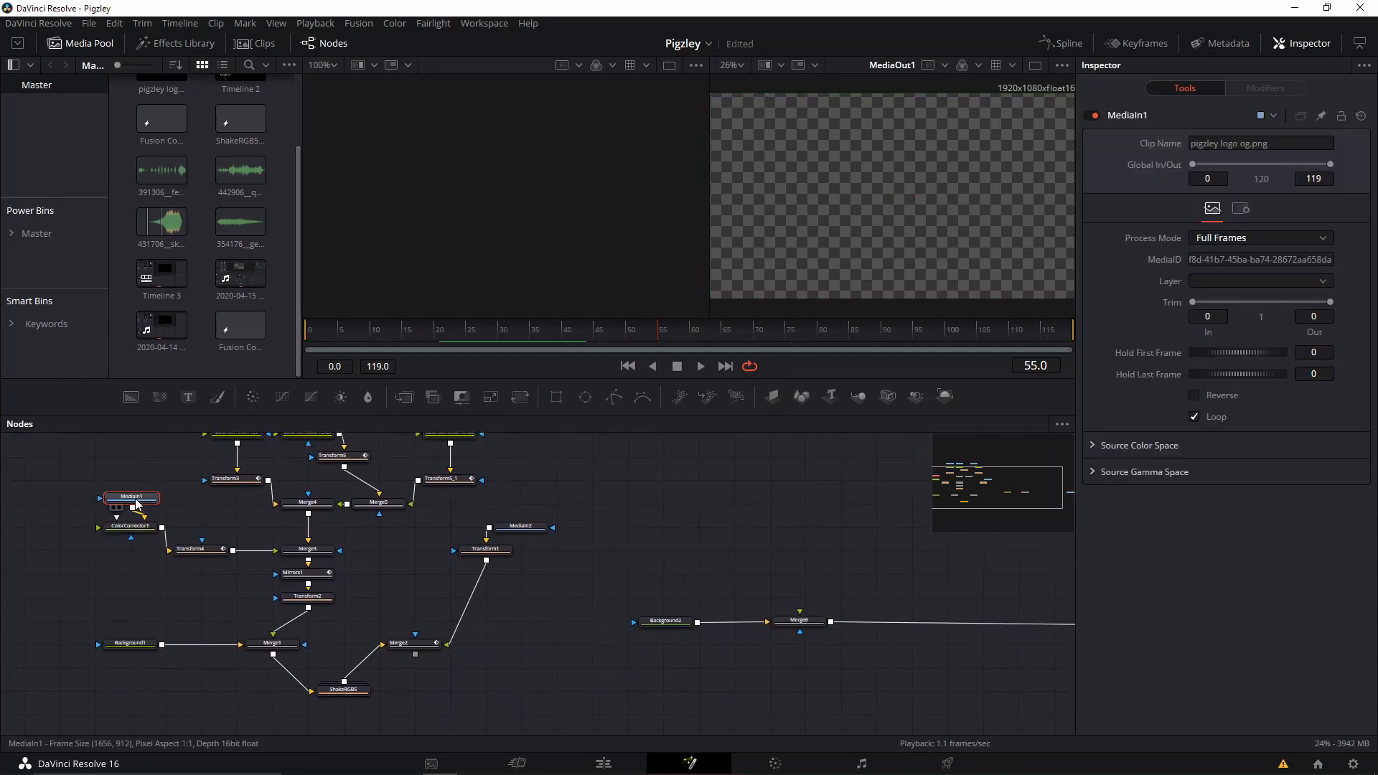
pyautogui.moveTo(876, 541); pyautogui.dragTo(747, 548)
pyautogui.scroll(3, 237, 208)
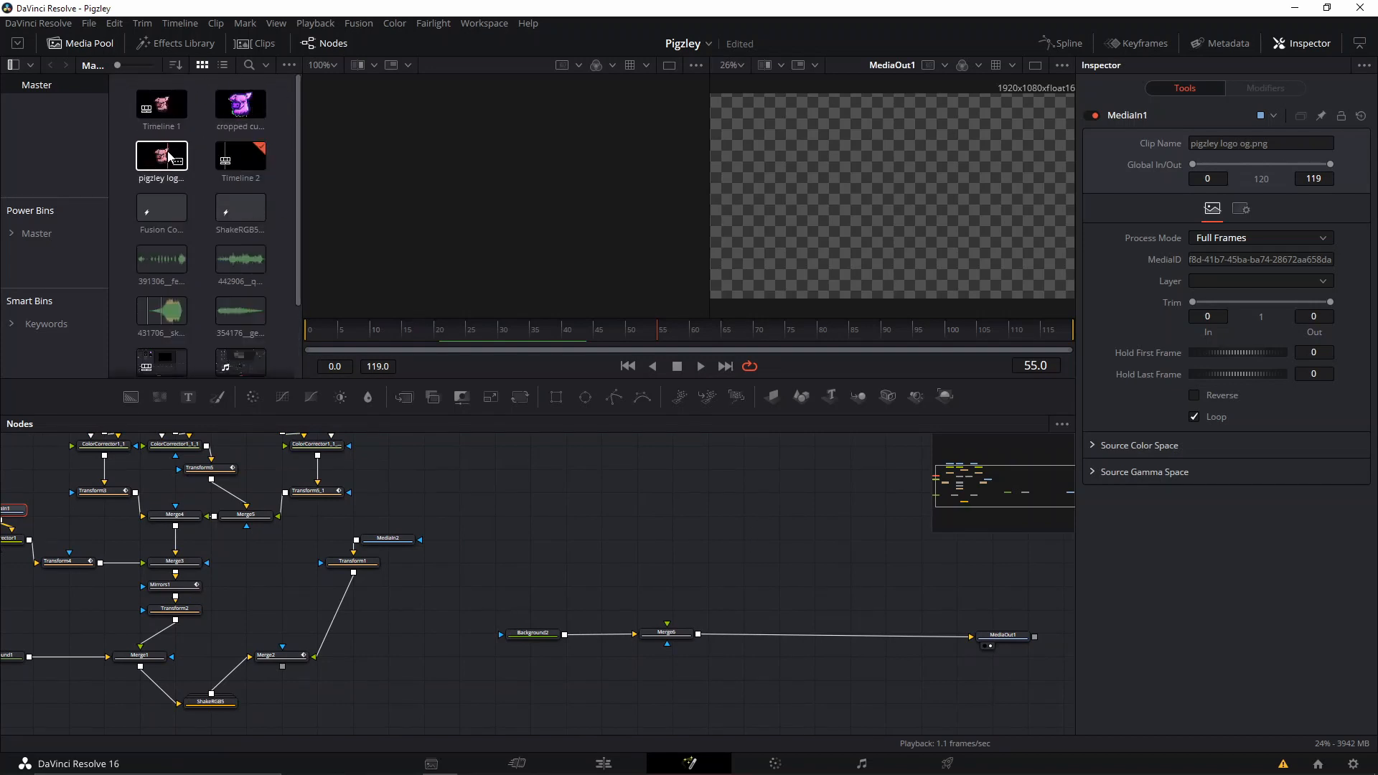
pyautogui.moveTo(170, 157); pyautogui.dragTo(540, 536)
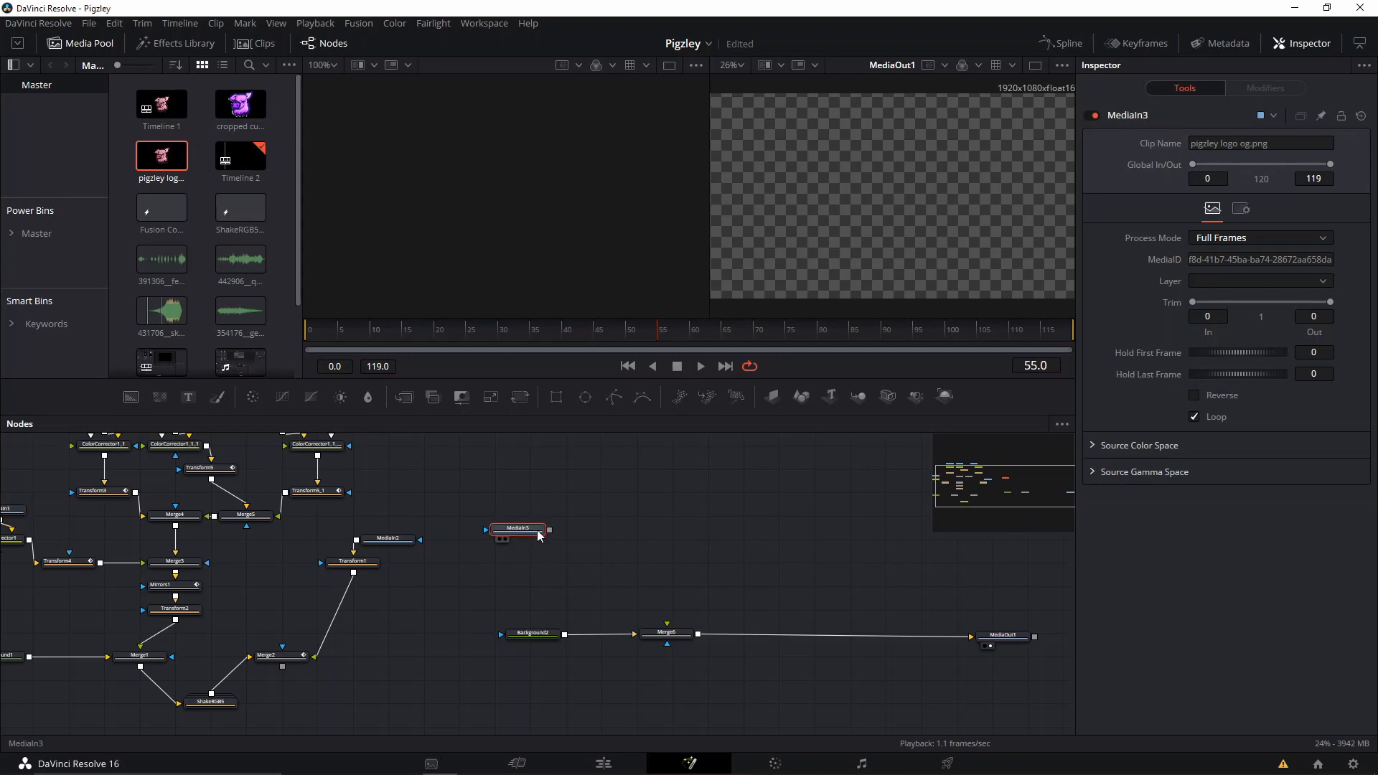
pyautogui.press('2')
pyautogui.scroll(5, 879, 260)
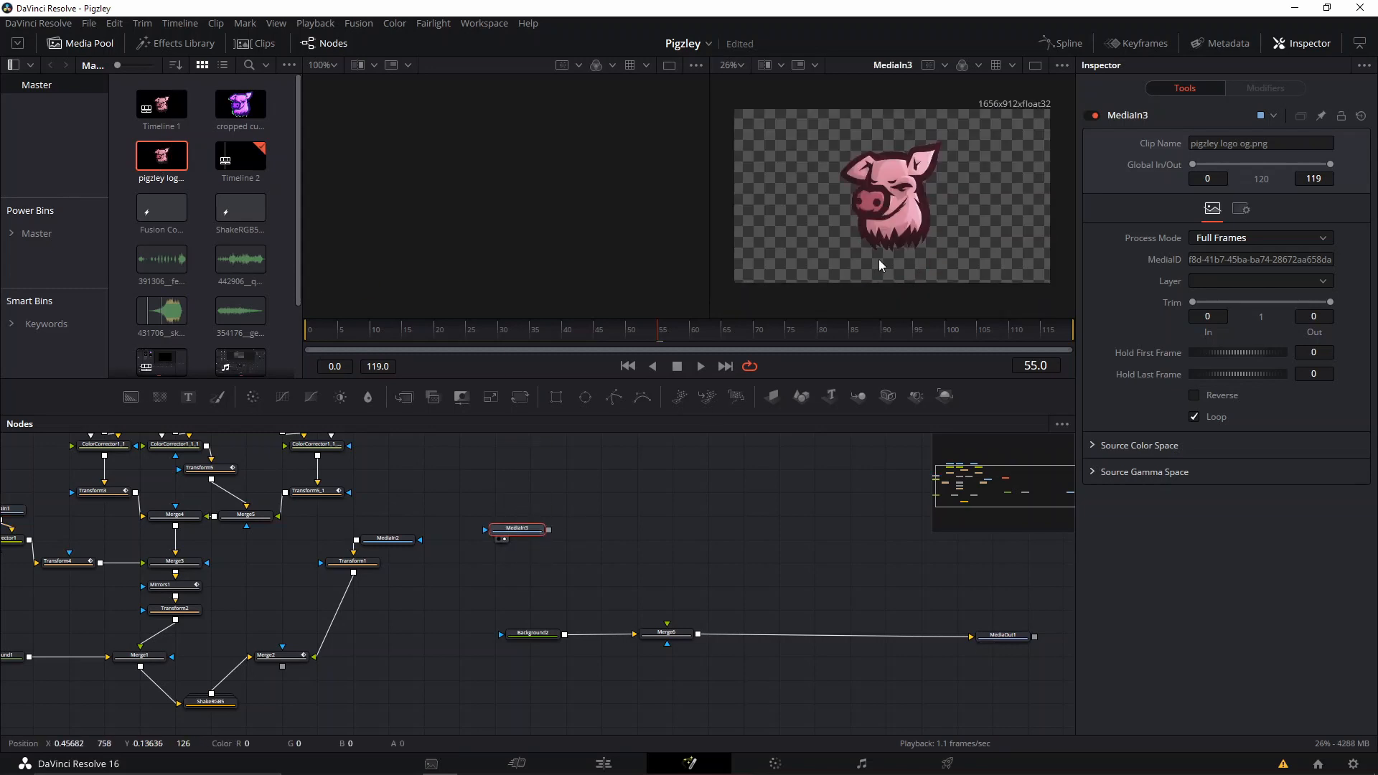
pyautogui.scroll(-5, 878, 260)
pyautogui.moveTo(240, 104); pyautogui.dragTo(607, 475)
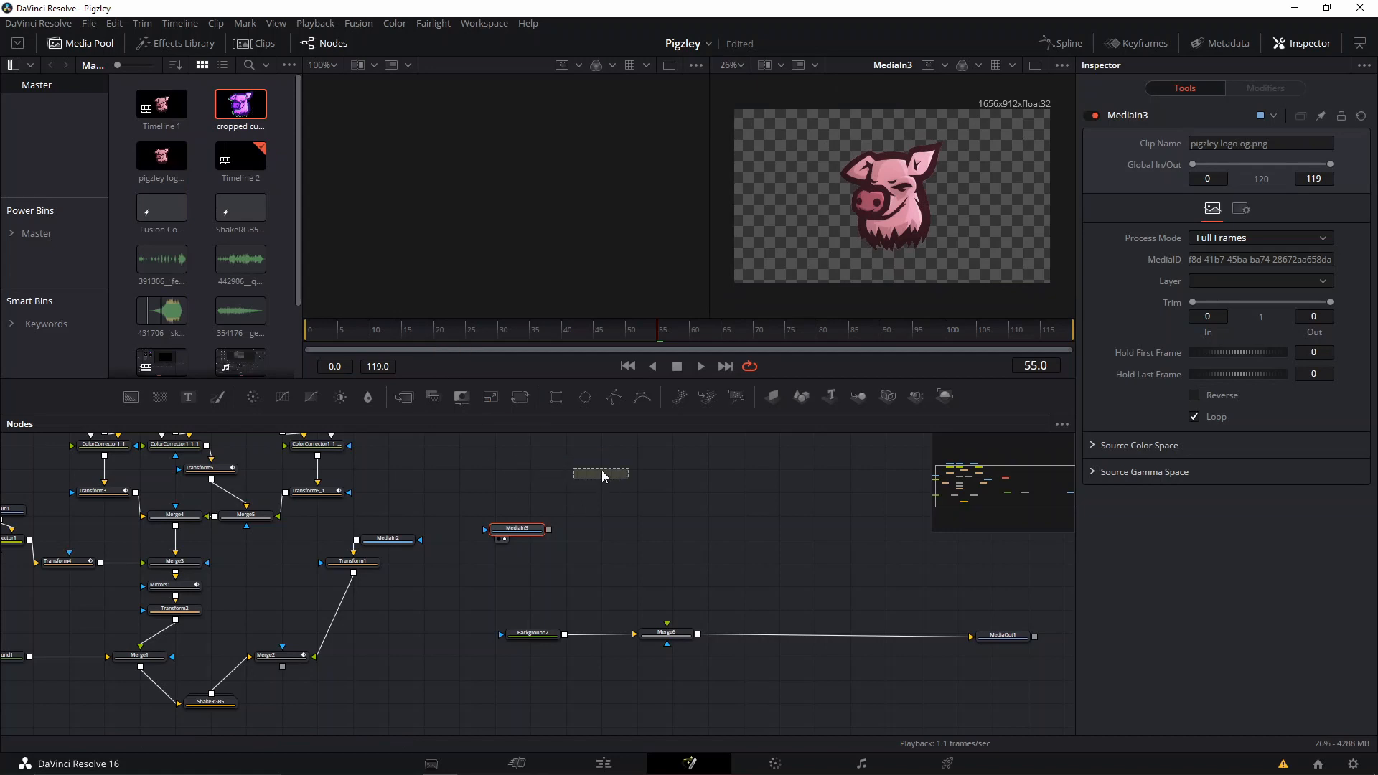
pyautogui.press('2')
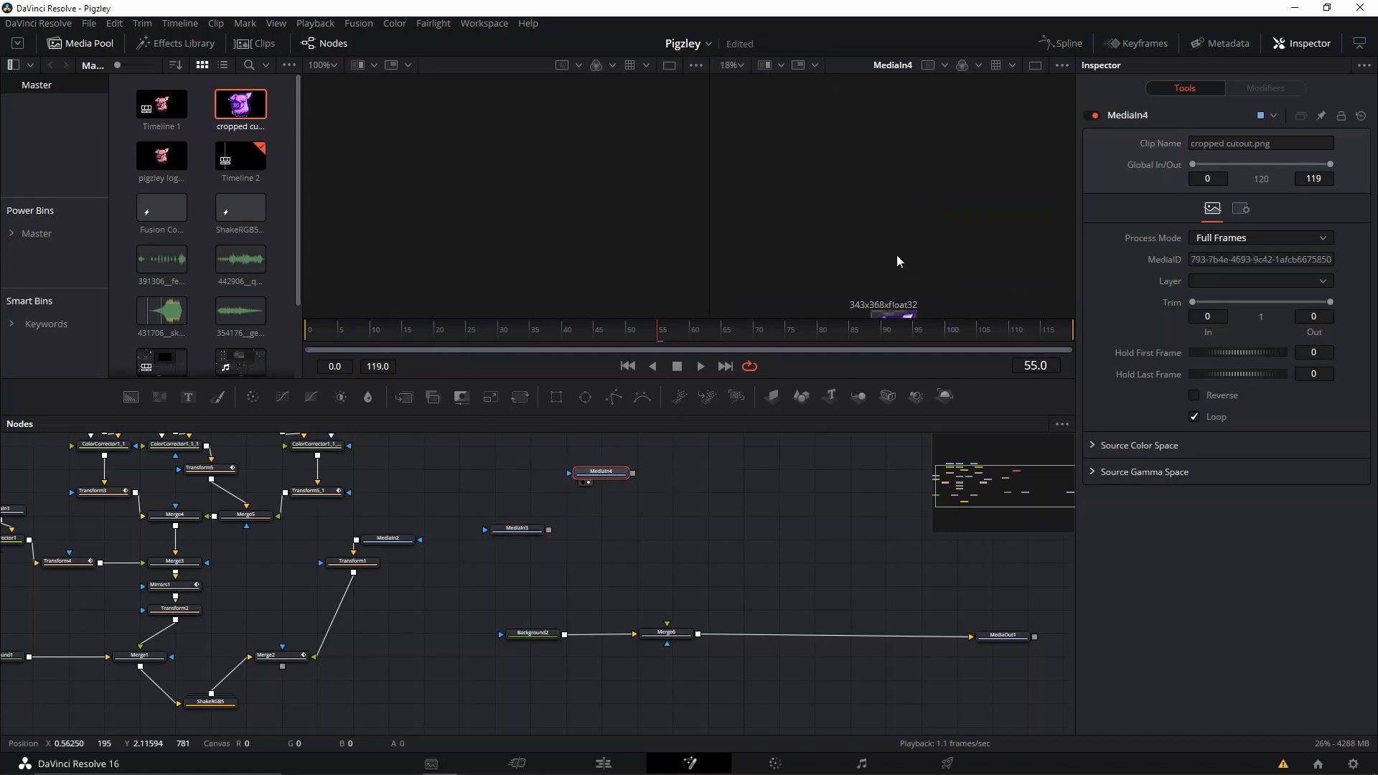
pyautogui.scroll(5, 914, 225)
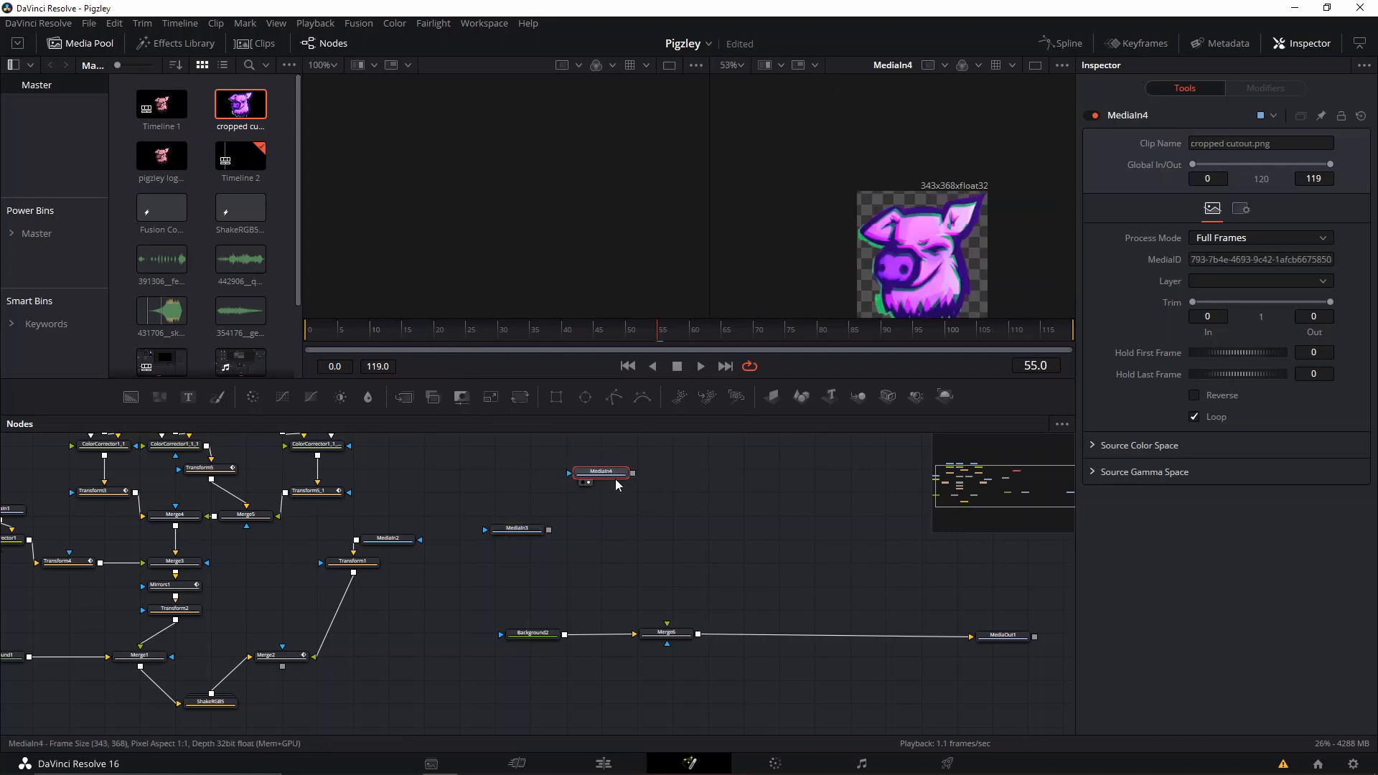
pyautogui.press('Delete')
# Reposition the pigzley logo node in the second viewer's display and connect its output to the foreground of the new Merge.
pyautogui.moveTo(518, 528); pyautogui.dragTo(565, 503)
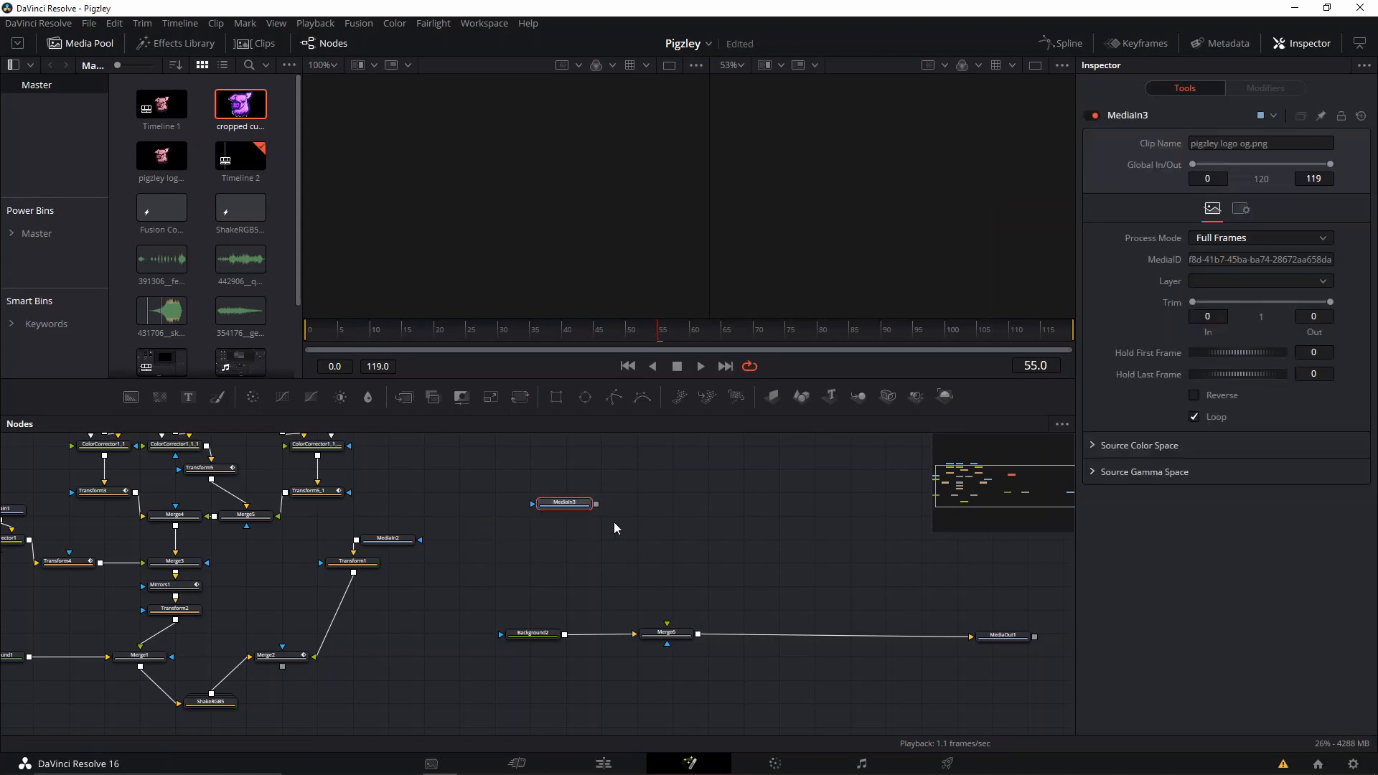
pyautogui.click(1015, 637)
pyautogui.press('2')
pyautogui.click(562, 505)
pyautogui.press('2')
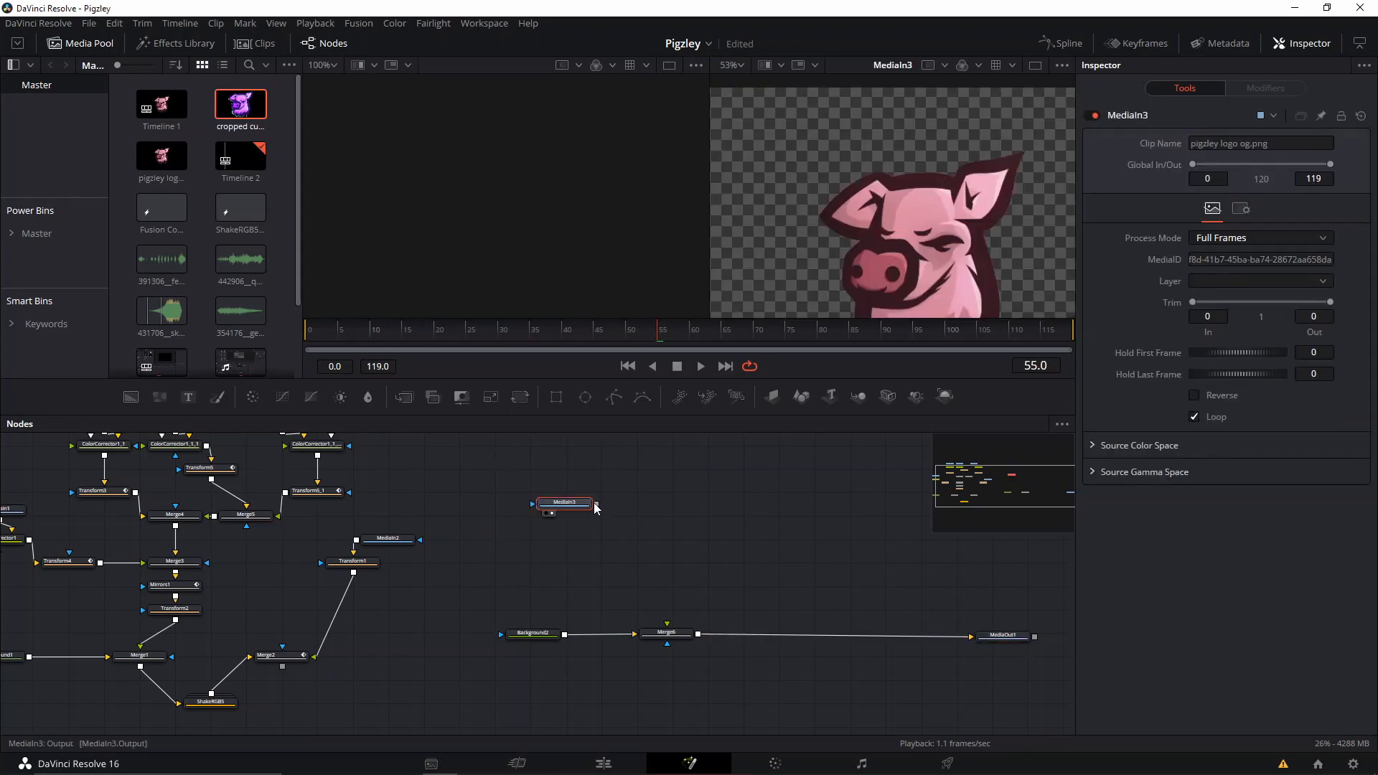
pyautogui.moveTo(583, 504); pyautogui.dragTo(575, 516)
pyautogui.moveTo(918, 278); pyautogui.dragTo(887, 174)
pyautogui.scroll(-5, 866, 207)
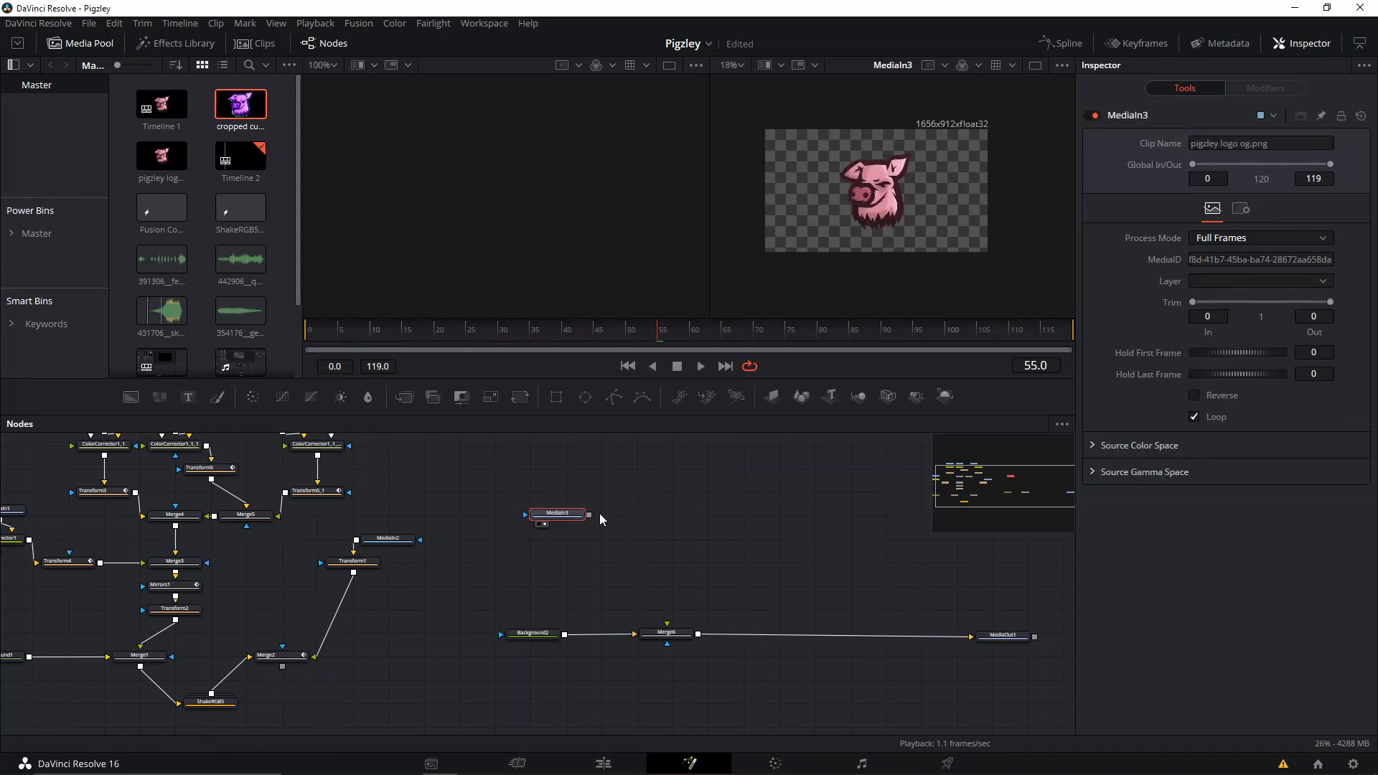
pyautogui.moveTo(589, 515); pyautogui.dragTo(668, 626)
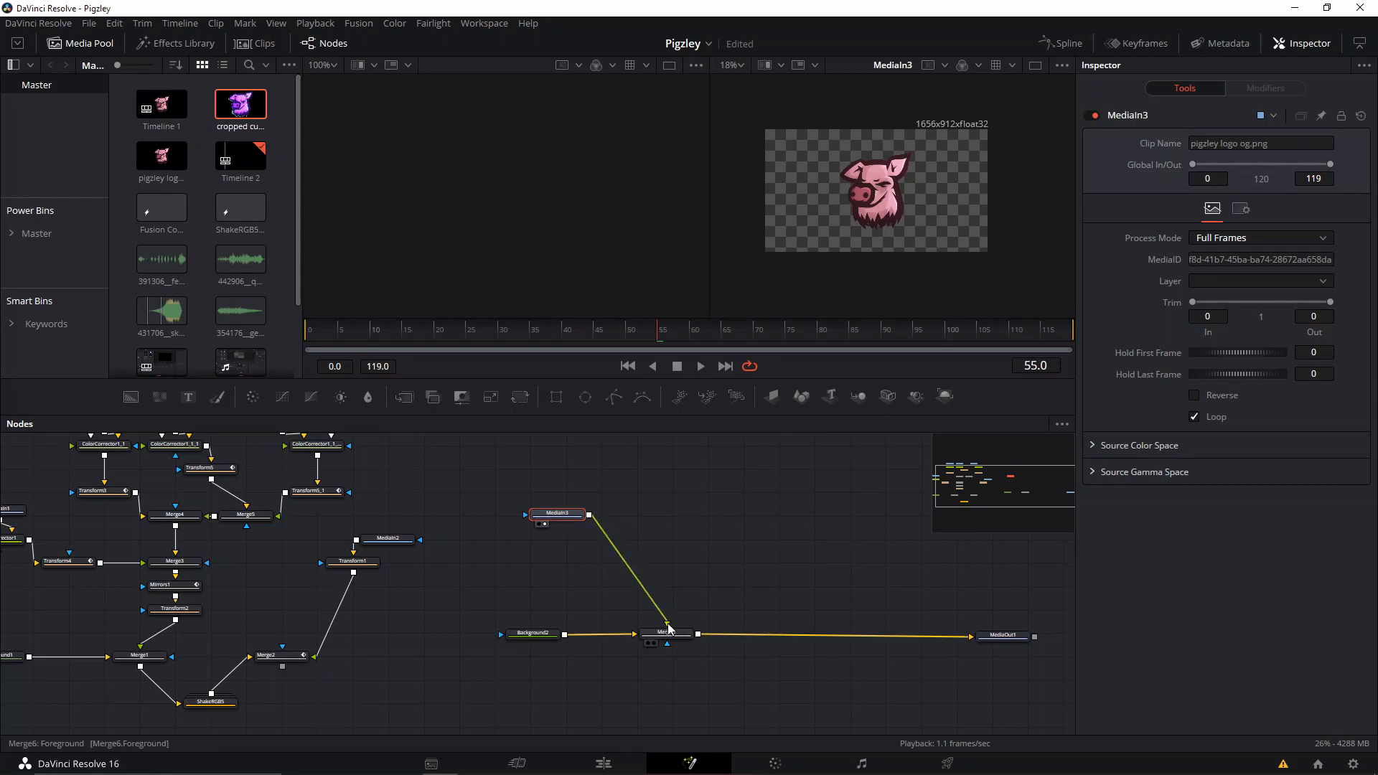
pyautogui.moveTo(565, 517); pyautogui.dragTo(555, 485)
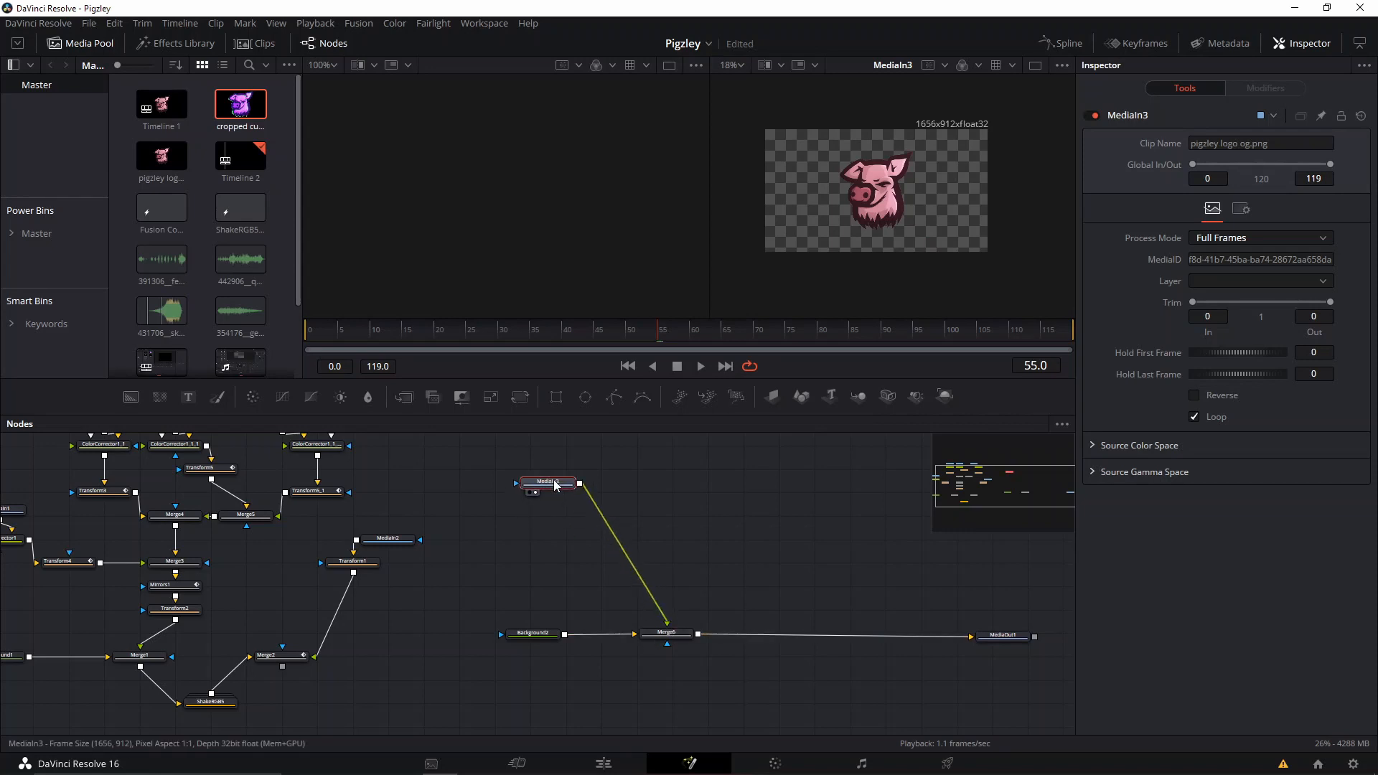
# Insert a Color Corrector between the logo node and the Merge, giving it a full-strength blue tint.
pyautogui.hotkey('shift', 'space')
pyautogui.write('color')
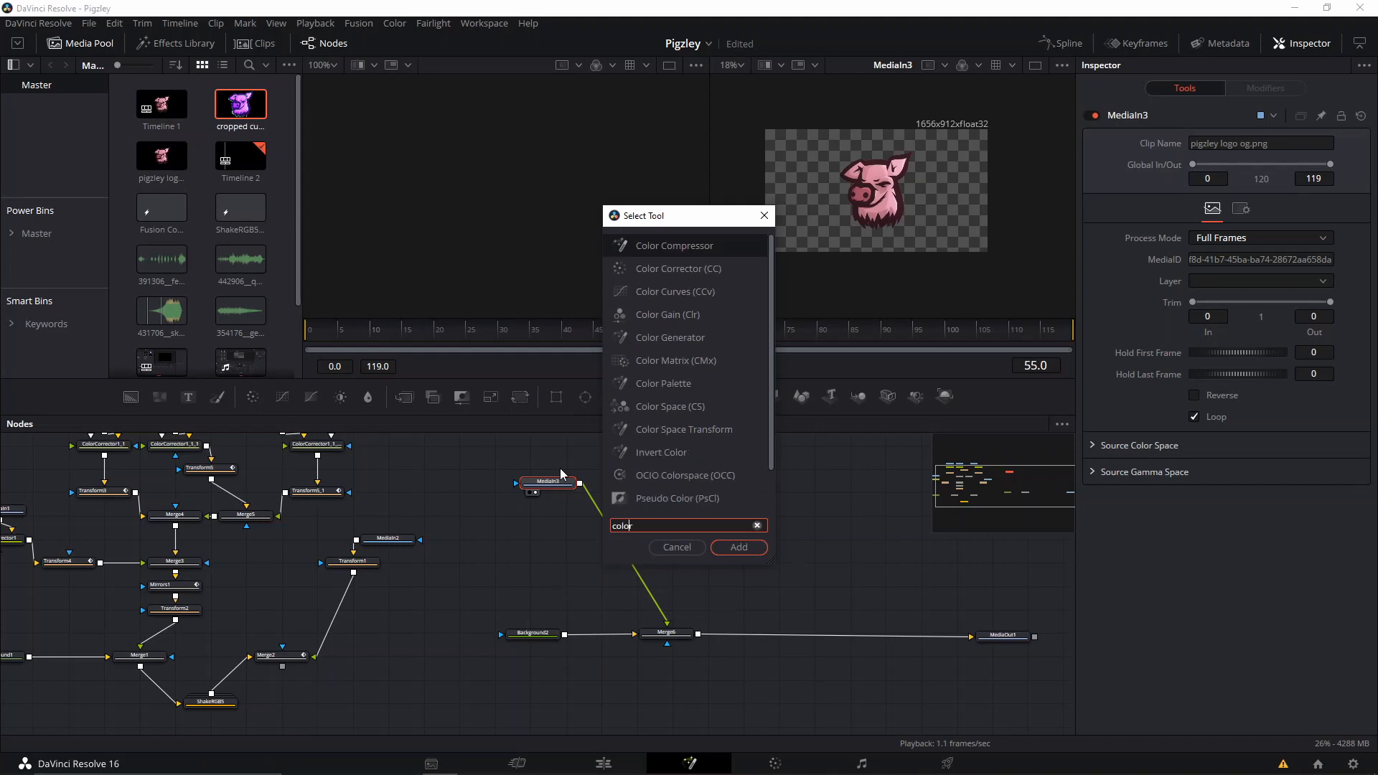
pyautogui.press('Down')
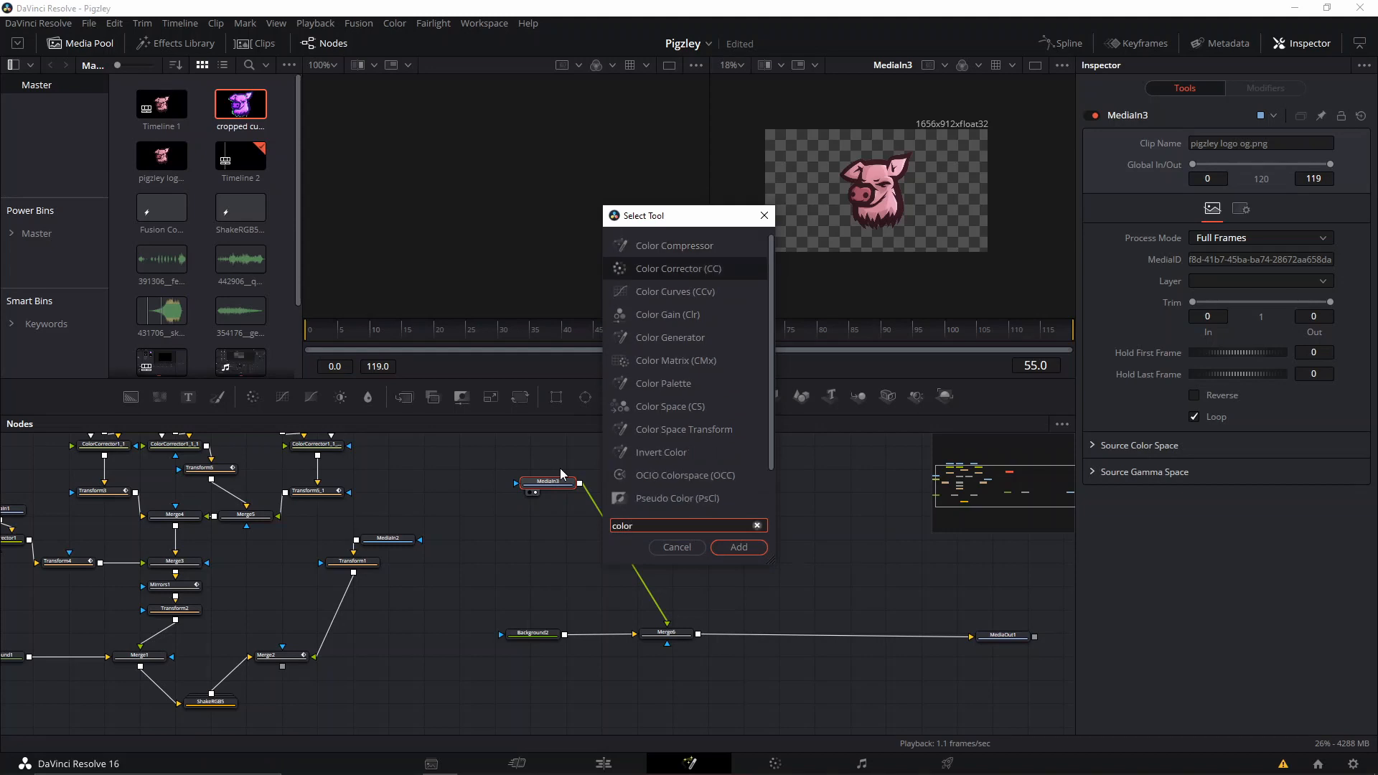
pyautogui.press('Return')
pyautogui.moveTo(1207, 312)
pyautogui.mouseDown()
pyautogui.moveTo(1187, 279)
pyautogui.moveTo(1213, 297)
pyautogui.mouseUp()
pyautogui.moveTo(564, 511); pyautogui.dragTo(576, 521)
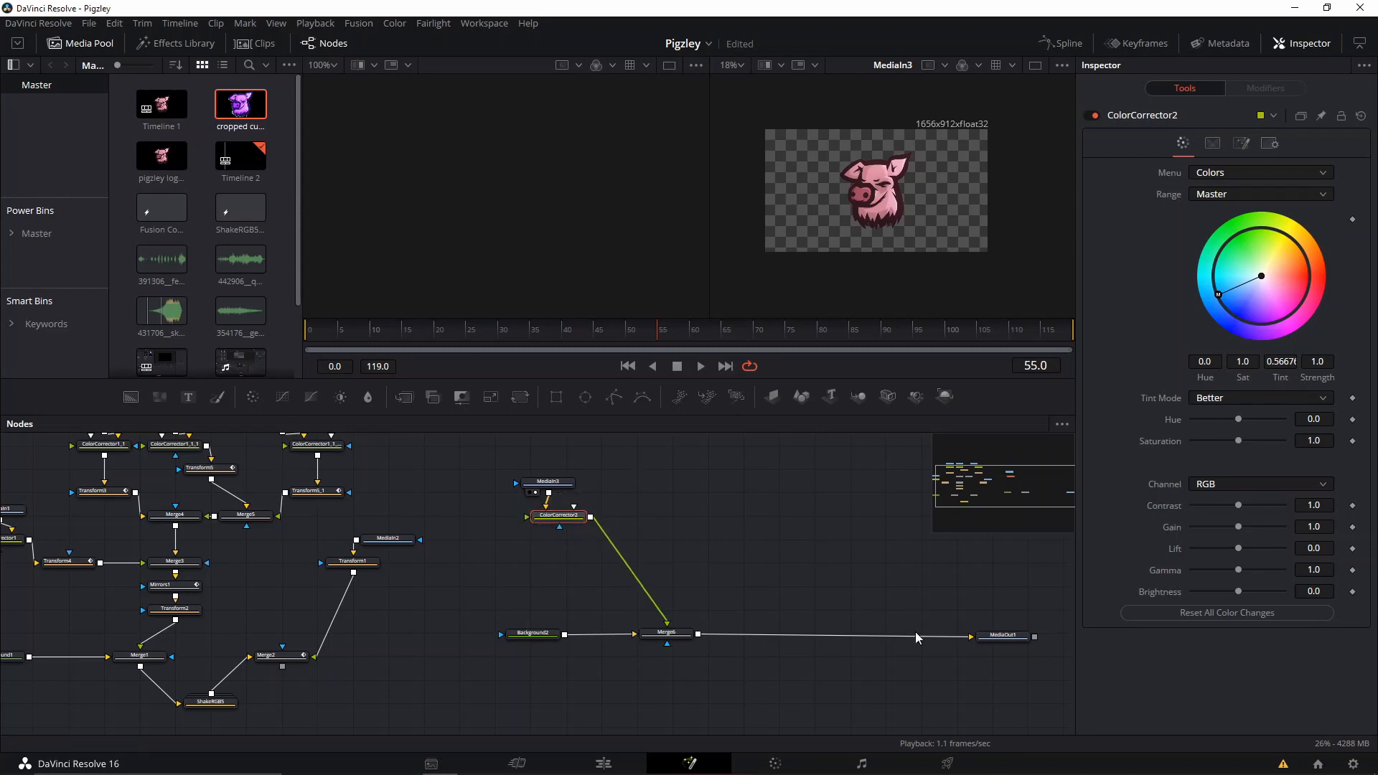
# Show MediaOut1 in the second viewer and shift the Color Corrector's tint from blue to teal.
pyautogui.click(1001, 636)
pyautogui.press('2')
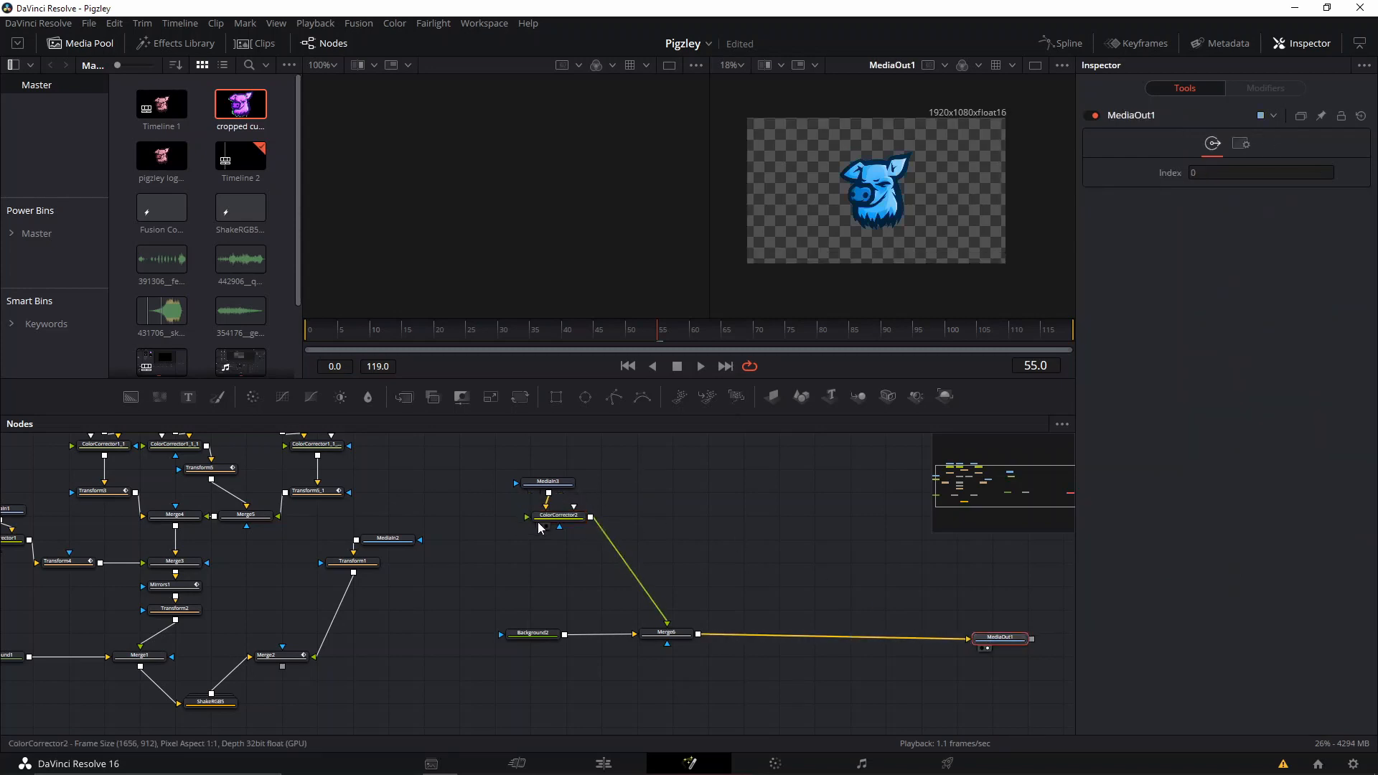
pyautogui.click(558, 515)
pyautogui.moveTo(1268, 302); pyautogui.dragTo(1214, 267)
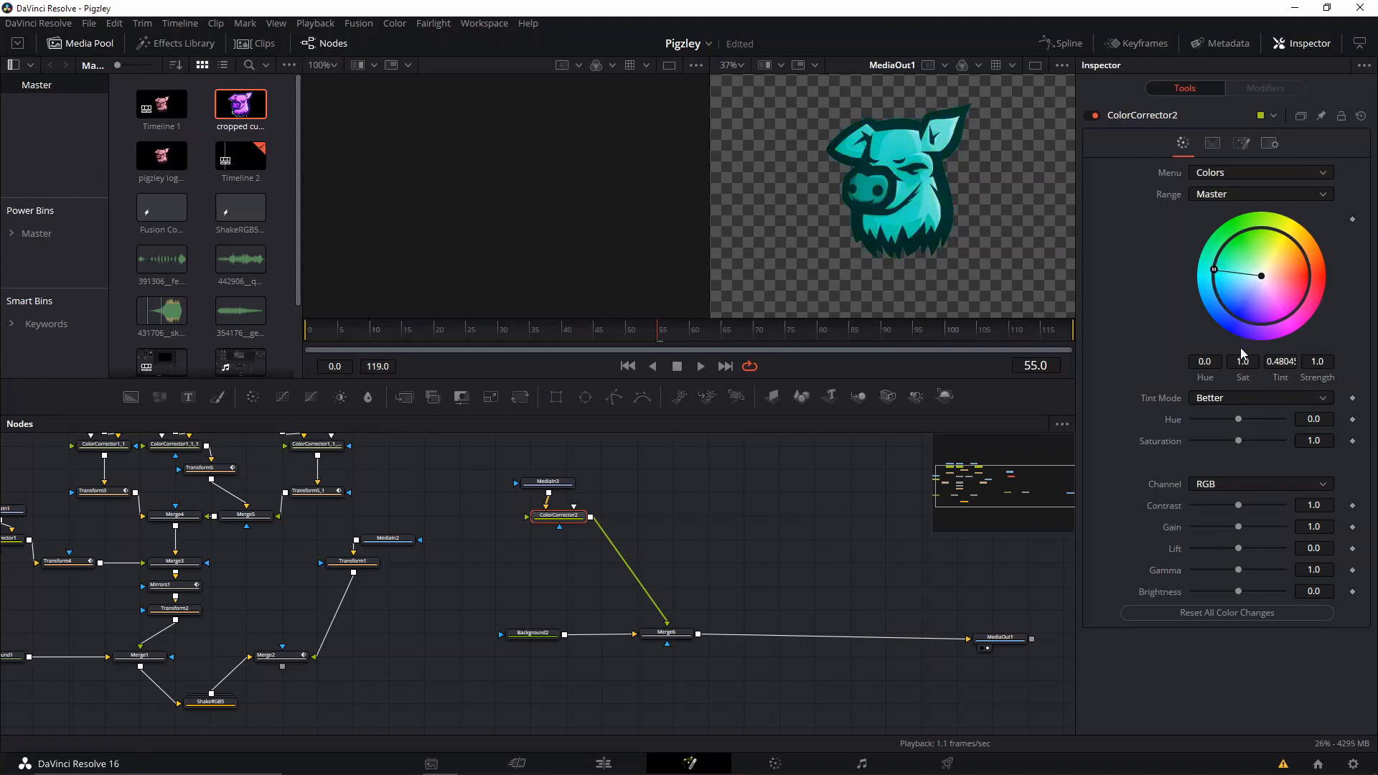
# Bring the Color Corrector's tint strength down to about 0.008 and set Saturation to 0.0.
pyautogui.click(1260, 279)
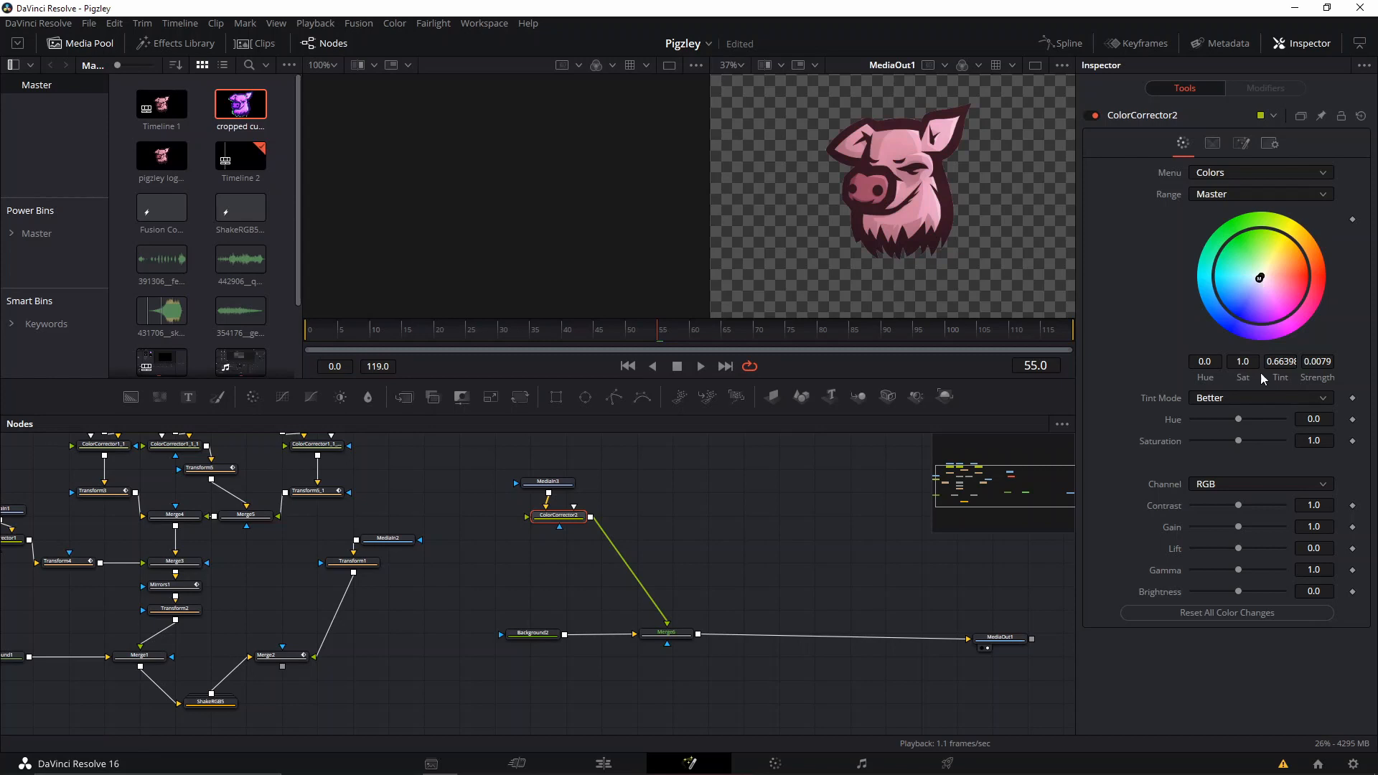
pyautogui.moveTo(1238, 419); pyautogui.dragTo(1174, 444)
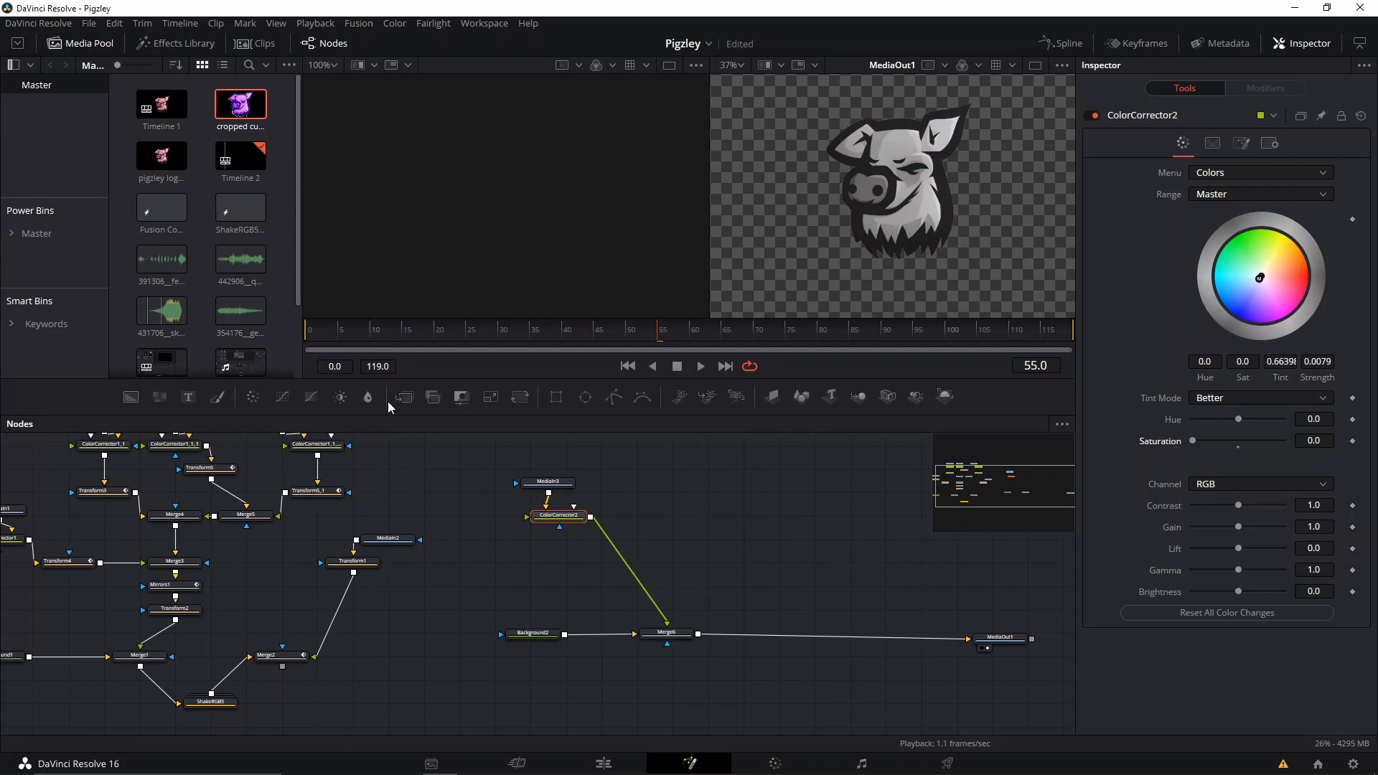
pyautogui.scroll(-2, 846, 199)
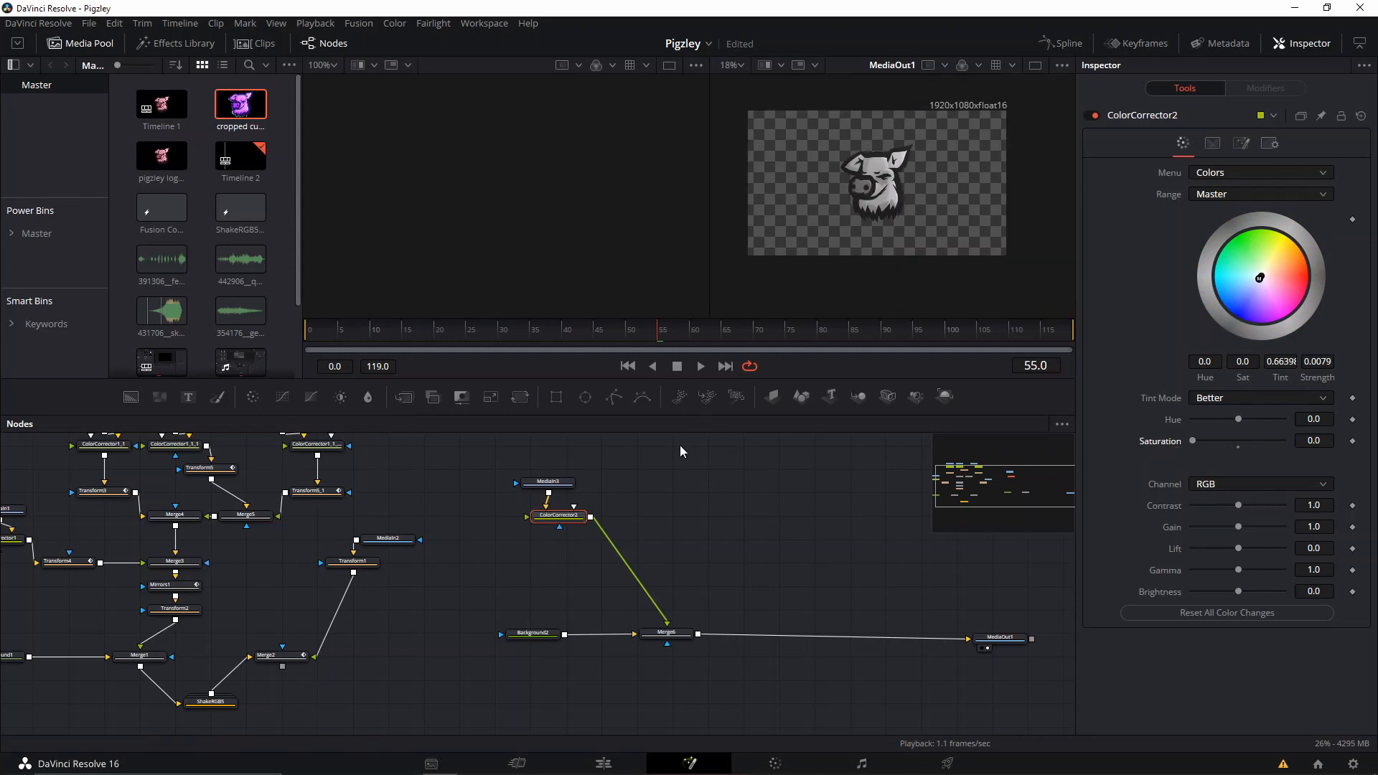
# Duplicate the logo node with its Color Corrector and merge the copy over the original corrector's output.
pyautogui.moveTo(615, 471); pyautogui.dragTo(505, 549)
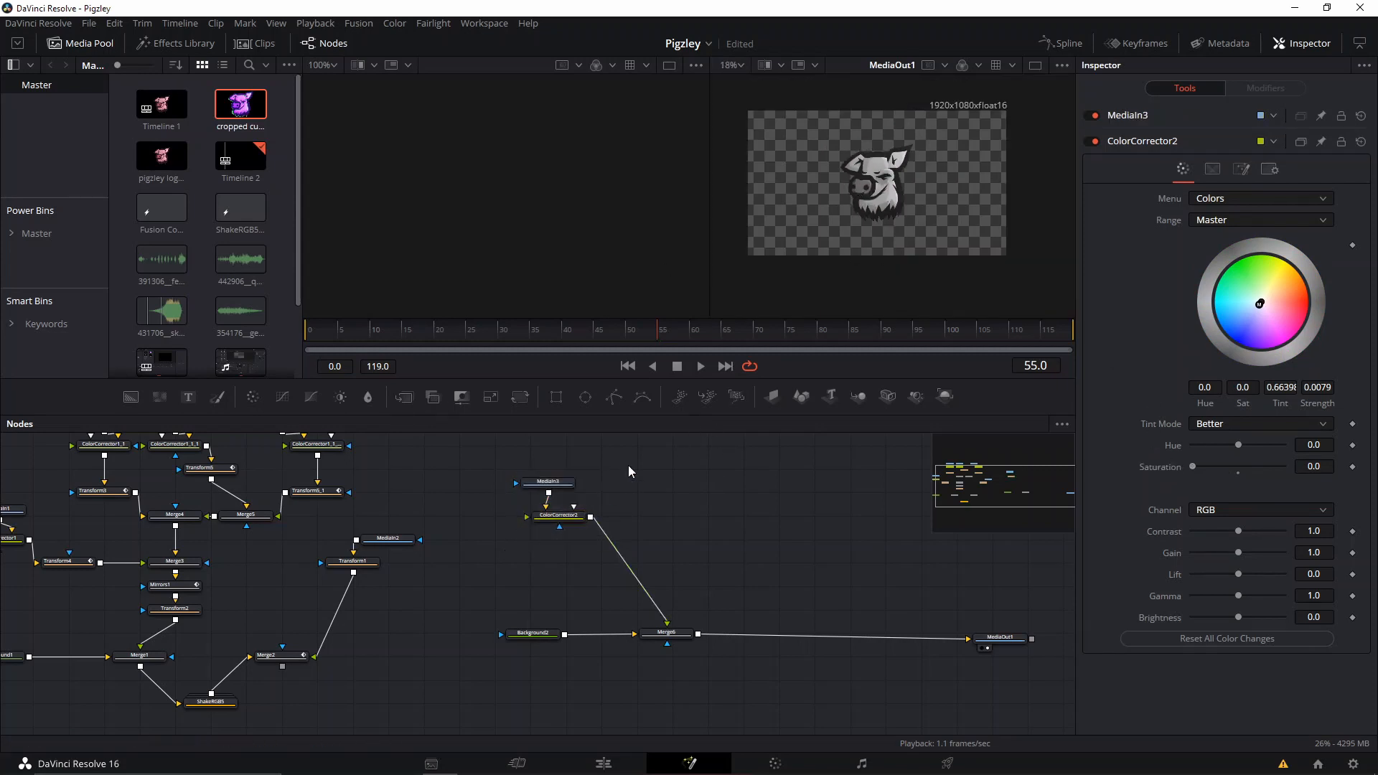
pyautogui.hotkey('ctrl', 'c')
pyautogui.hotkey('ctrl', 'v')
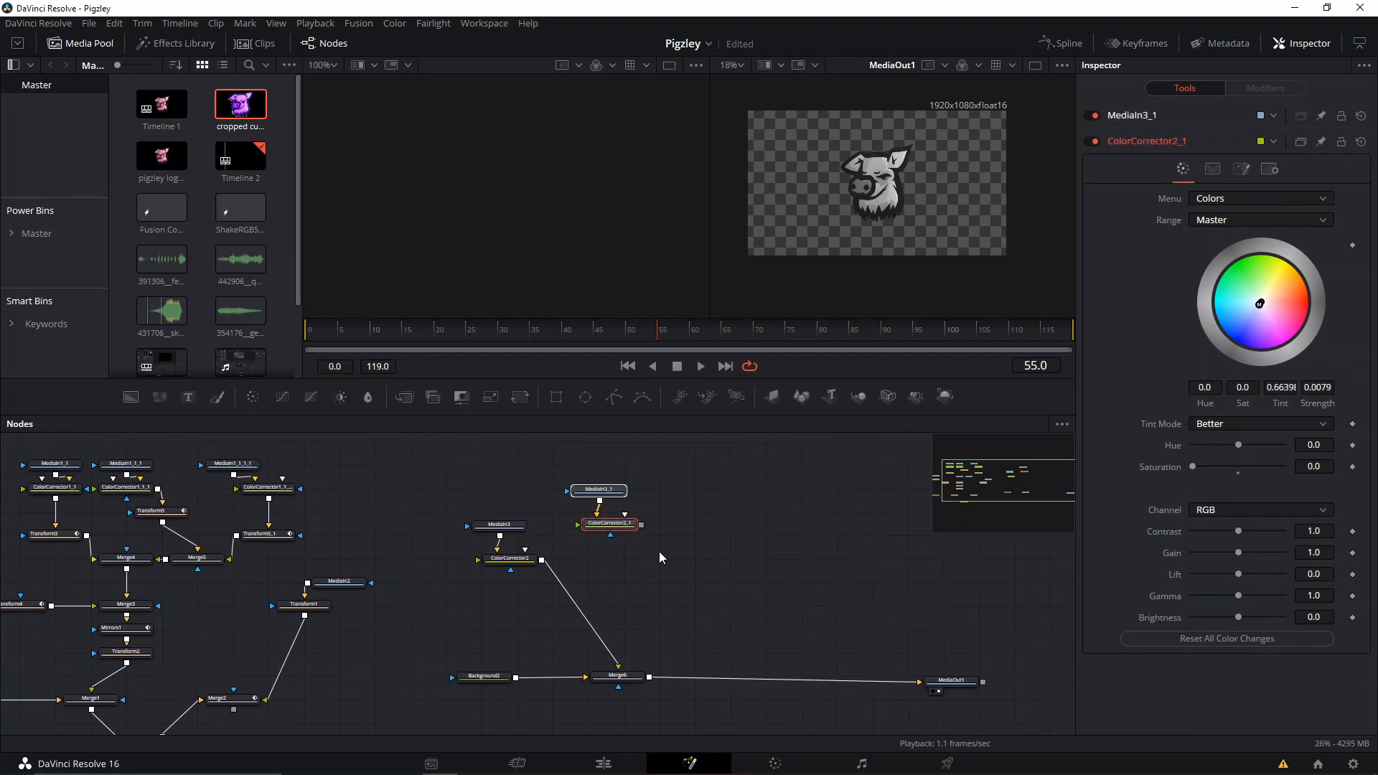
pyautogui.moveTo(640, 525); pyautogui.dragTo(601, 577)
# Paste a second copy of the logo and Color Corrector pair and merge it over the first copy.
pyautogui.moveTo(643, 480); pyautogui.dragTo(572, 483)
pyautogui.hotkey('ctrl', 'c')
pyautogui.click(623, 455)
pyautogui.hotkey('ctrl', 'v')
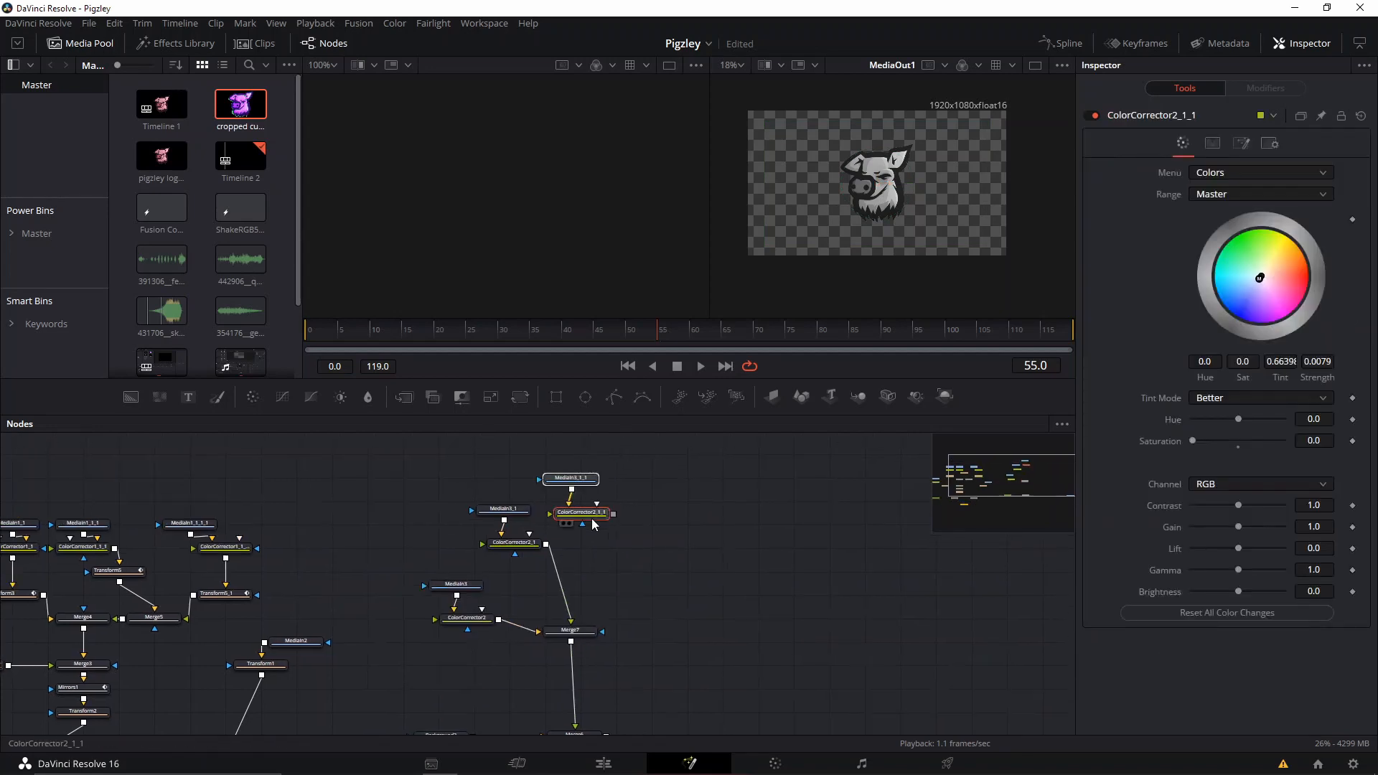
pyautogui.moveTo(635, 516); pyautogui.dragTo(592, 566)
# Paste a third copy of the logo and Color Corrector pair and merge it over the two merged copies.
pyautogui.hotkey('ctrl', 'c')
pyautogui.moveTo(671, 485); pyautogui.dragTo(604, 574)
pyautogui.click(689, 488)
pyautogui.hotkey('ctrl', 'v')
pyautogui.moveTo(702, 563); pyautogui.dragTo(629, 571)
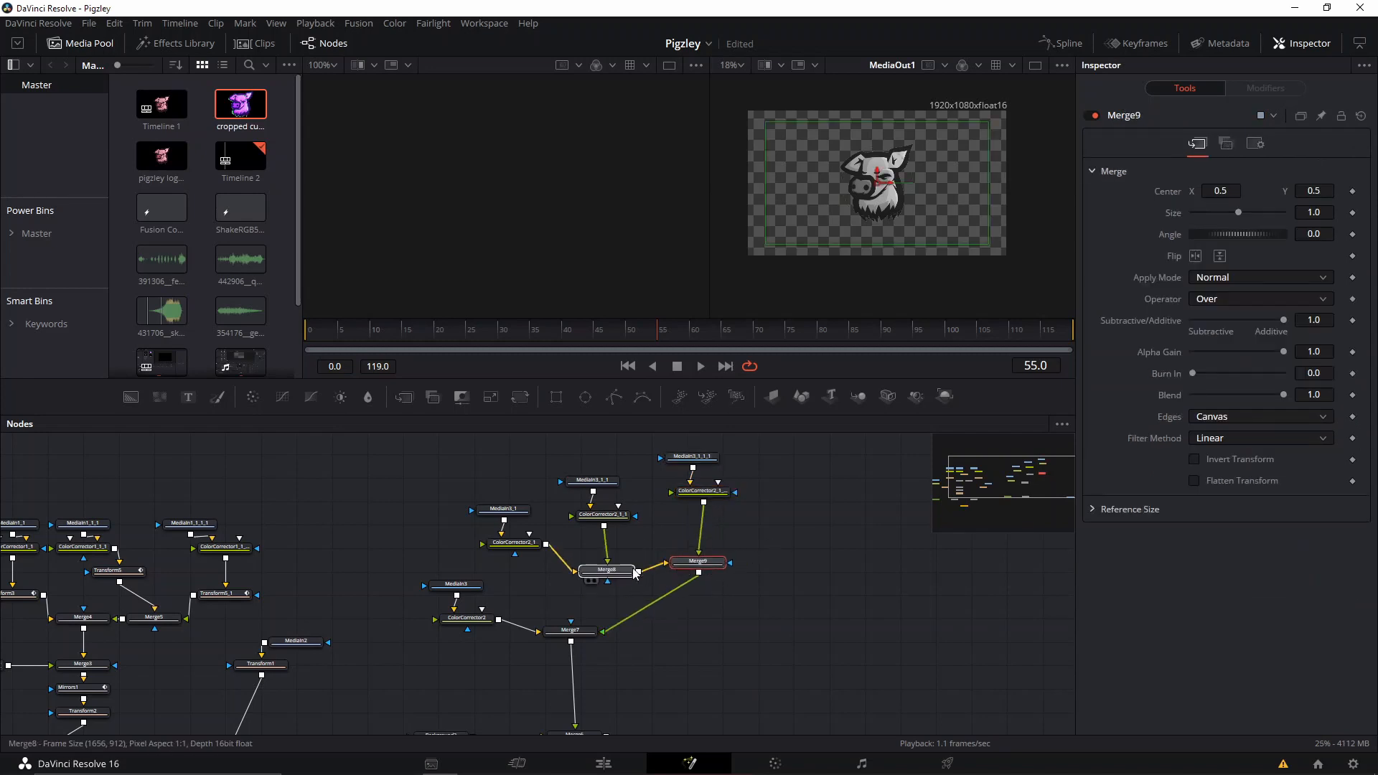
# Line up all the nodes to the grid and place the first logo copy directly above its Color Corrector.
pyautogui.rightClick(706, 608)
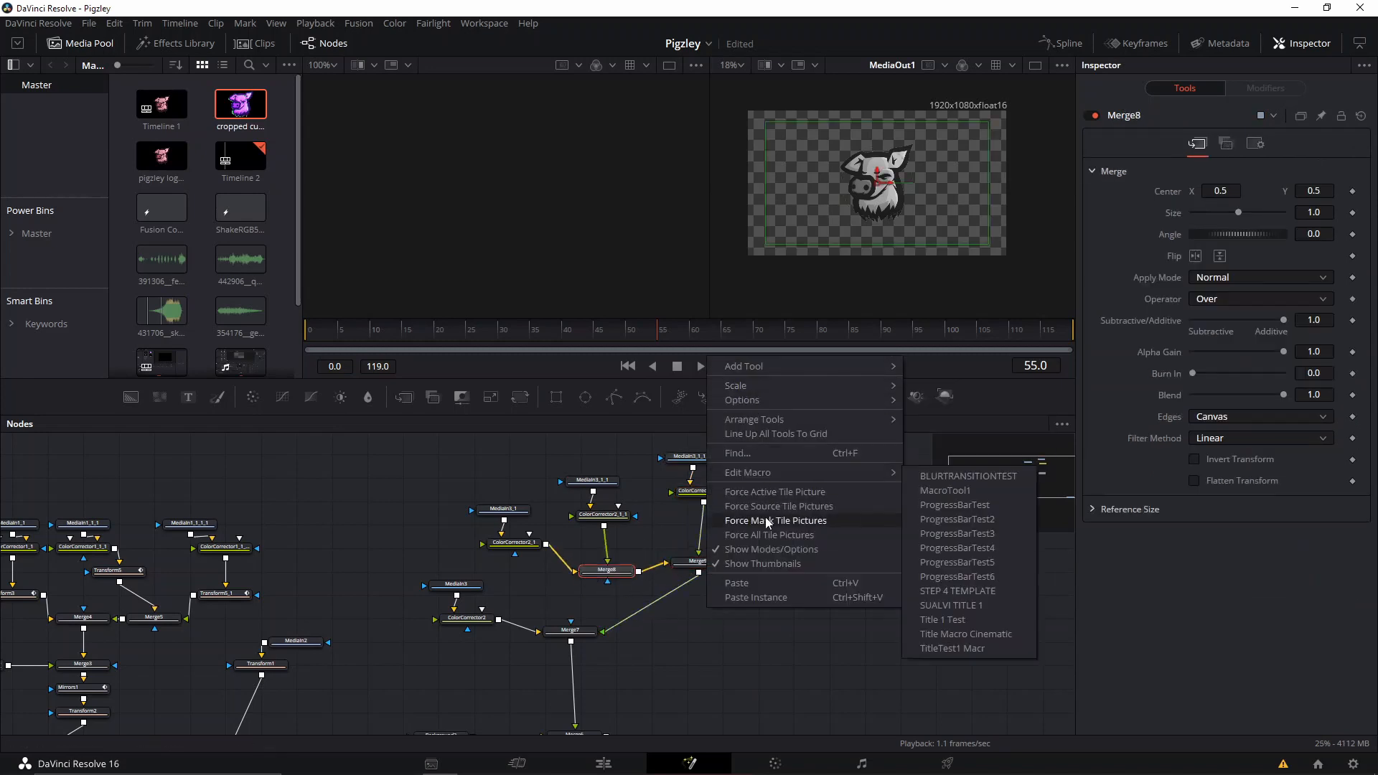
pyautogui.click(805, 438)
pyautogui.moveTo(509, 500); pyautogui.dragTo(494, 514)
pyautogui.rightClick(557, 531)
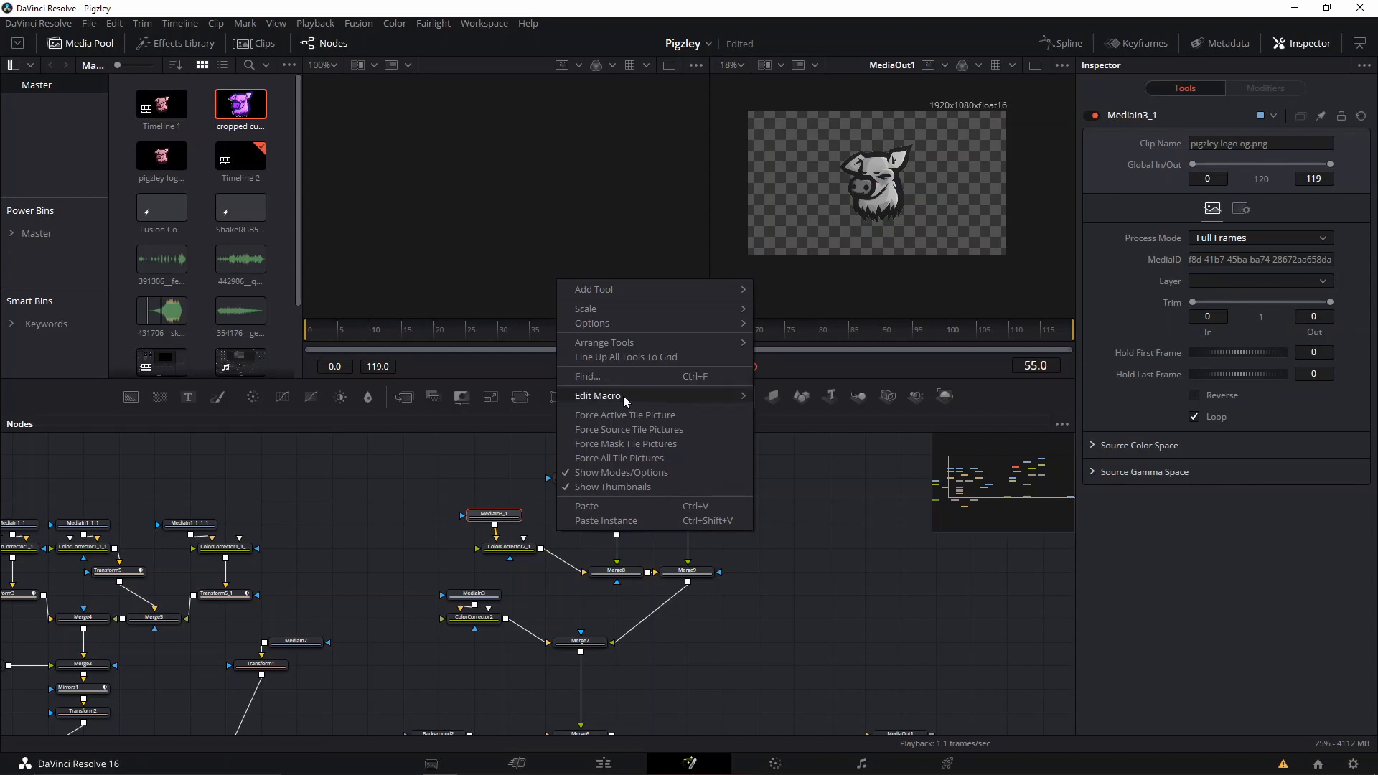
pyautogui.moveTo(660, 340)
pyautogui.click(798, 361)
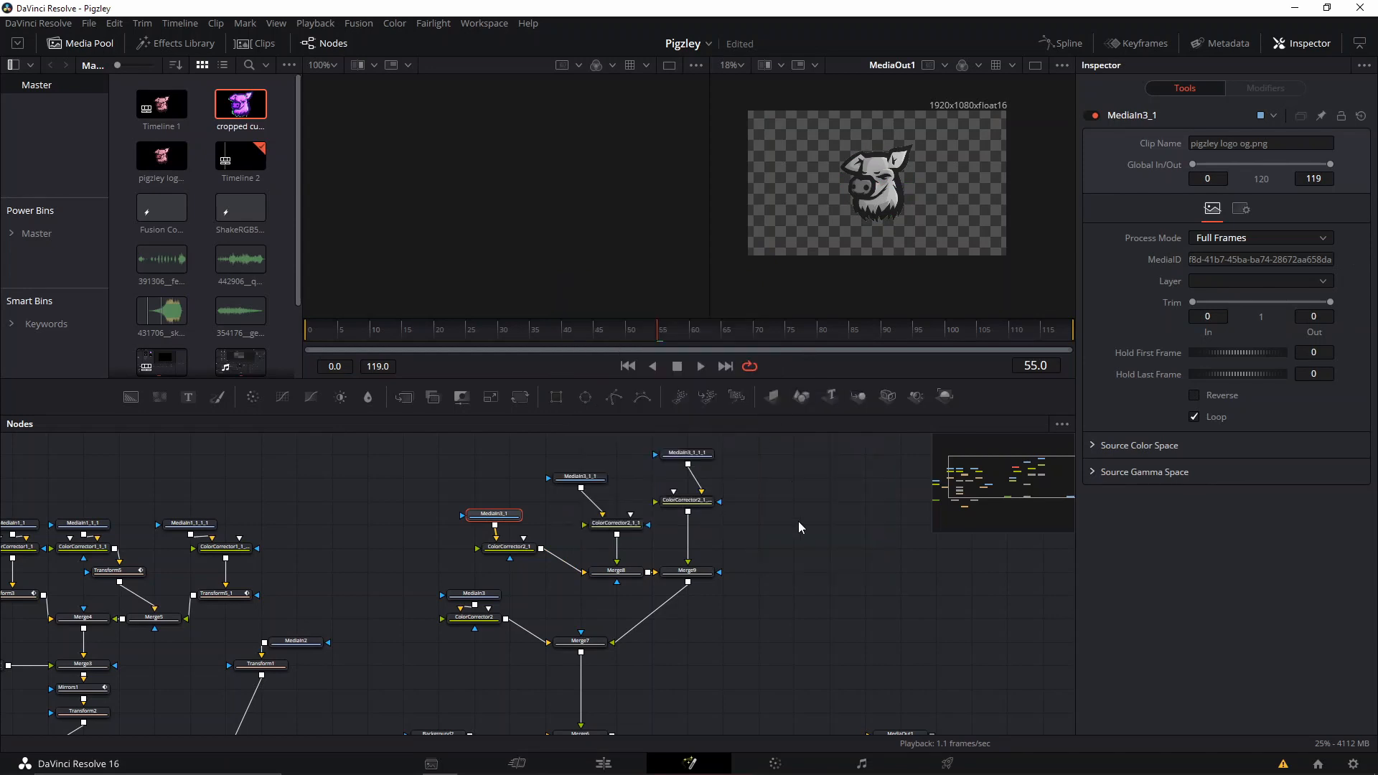
pyautogui.rightClick(799, 531)
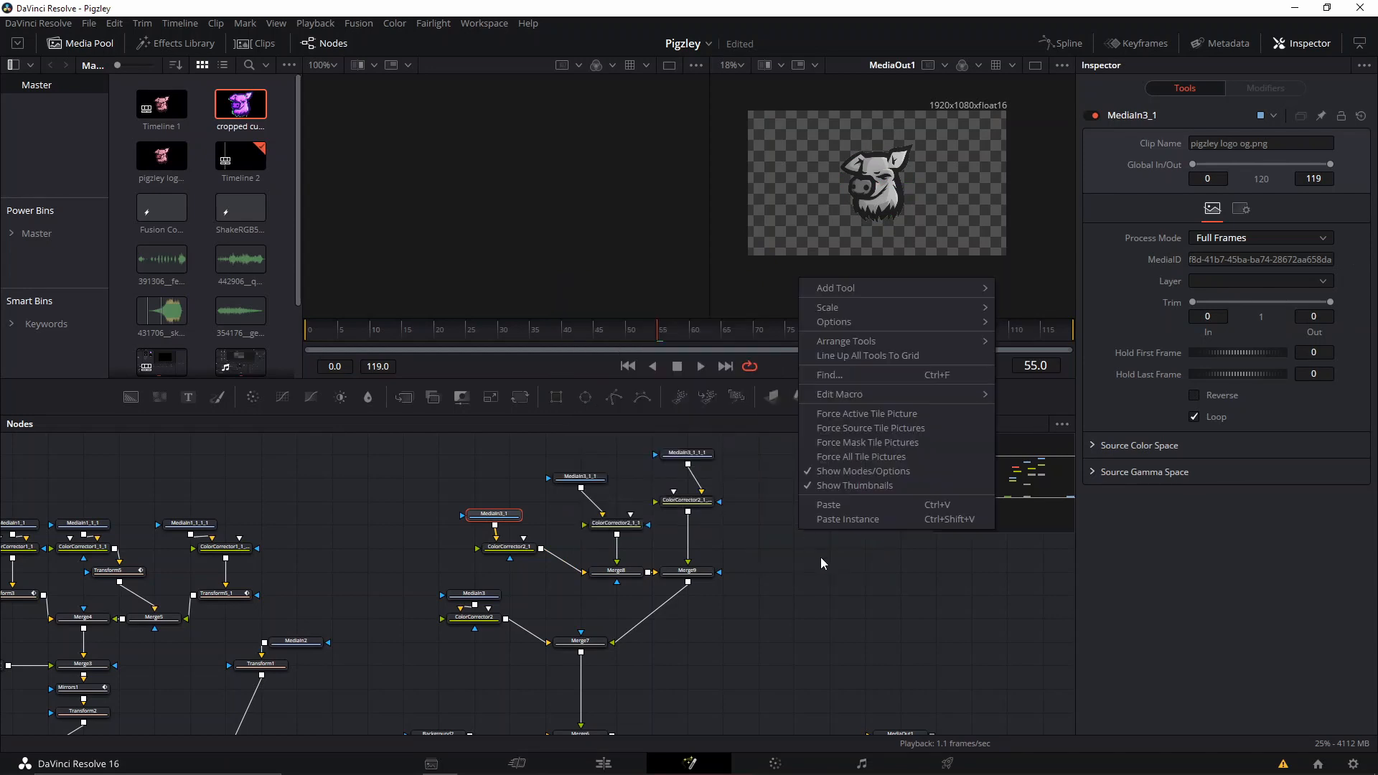
pyautogui.click(892, 357)
# Select the first logo copy's Color Corrector and show it in the first viewer.
pyautogui.scroll(4, 760, 601)
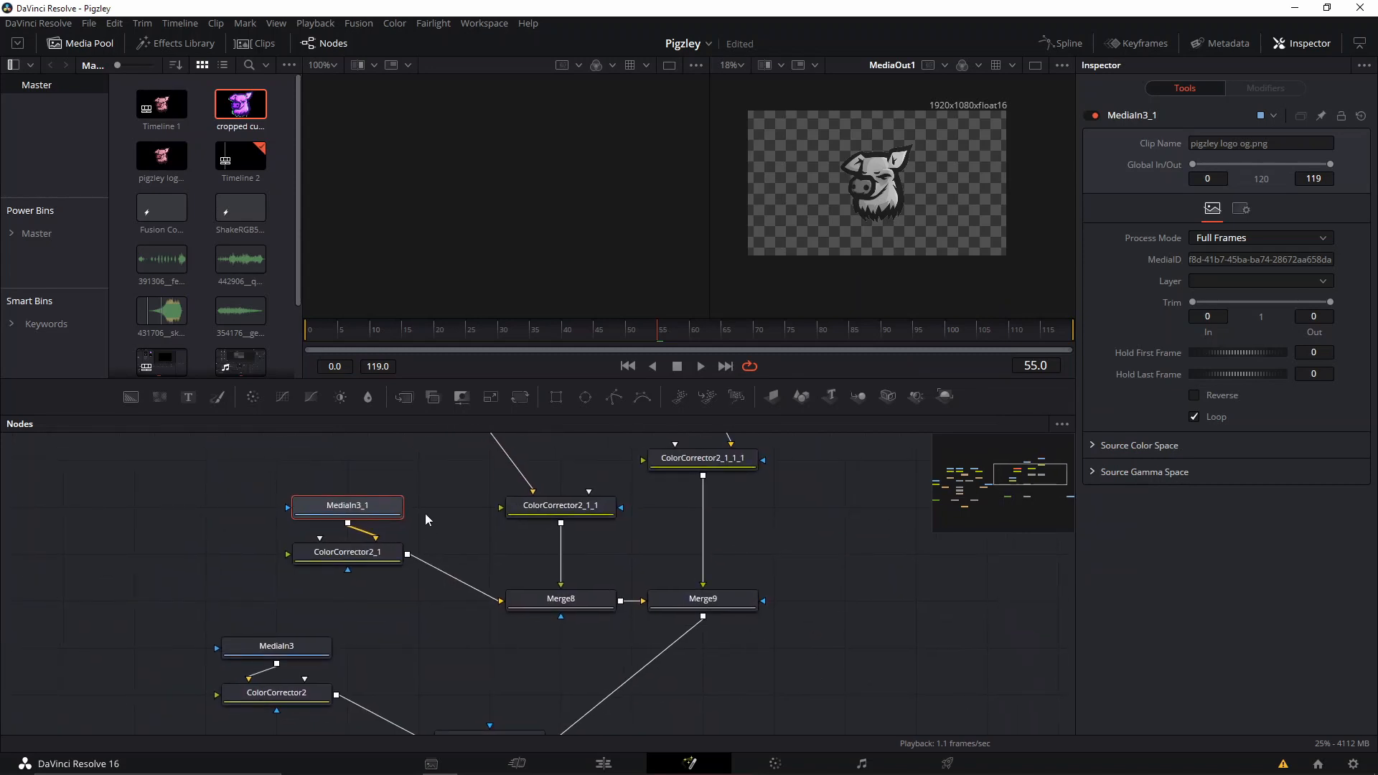
pyautogui.scroll(2, 430, 523)
pyautogui.scroll(-3, 440, 544)
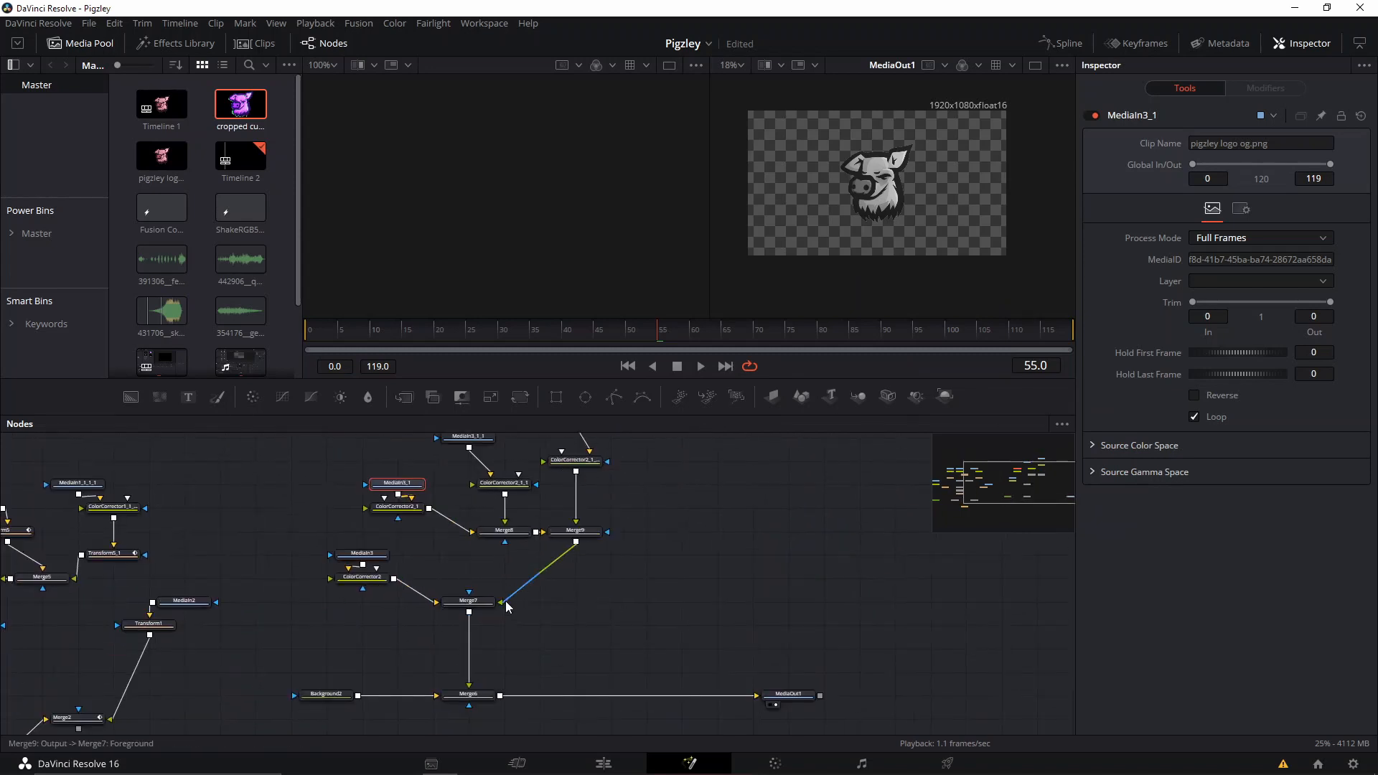
pyautogui.scroll(3, 506, 600)
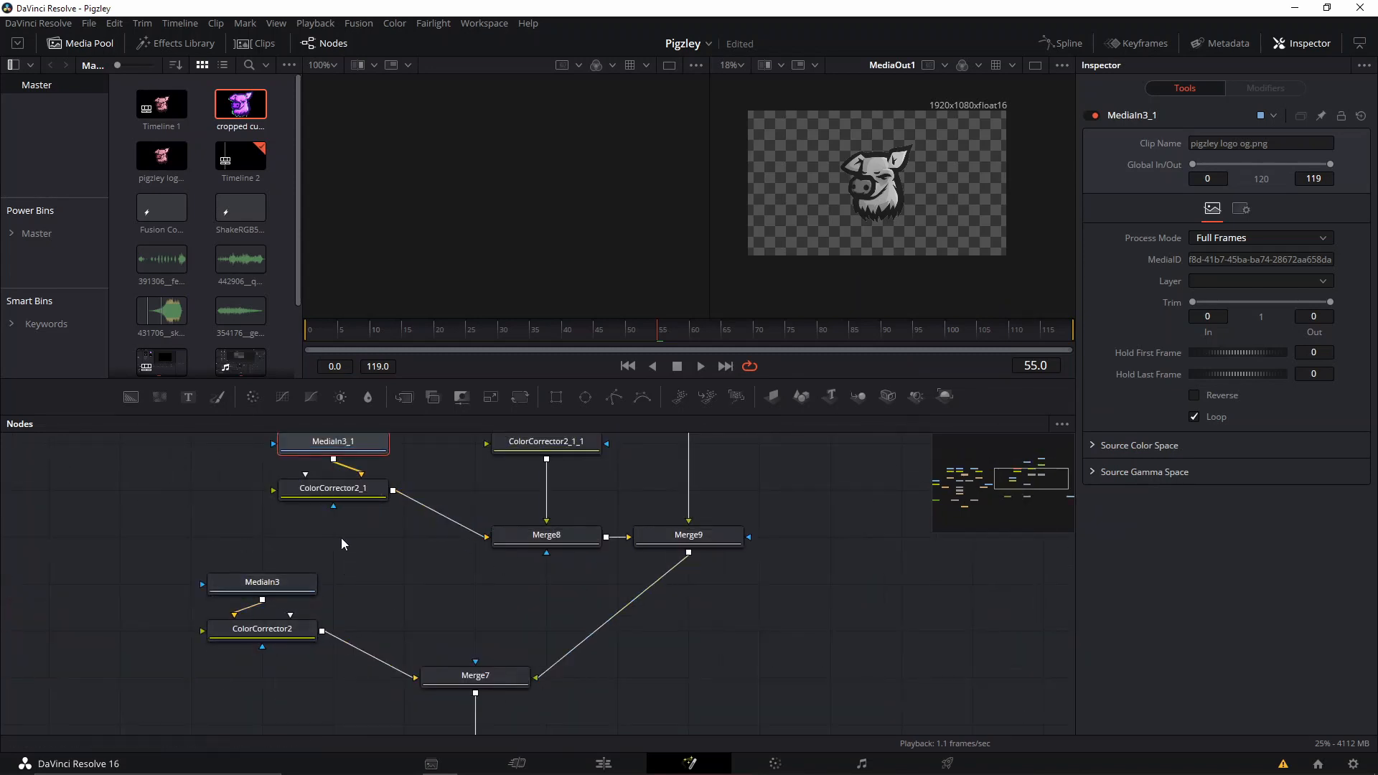
pyautogui.click(335, 494)
pyautogui.moveTo(335, 496); pyautogui.dragTo(532, 273)
pyautogui.scroll(-4, 437, 565)
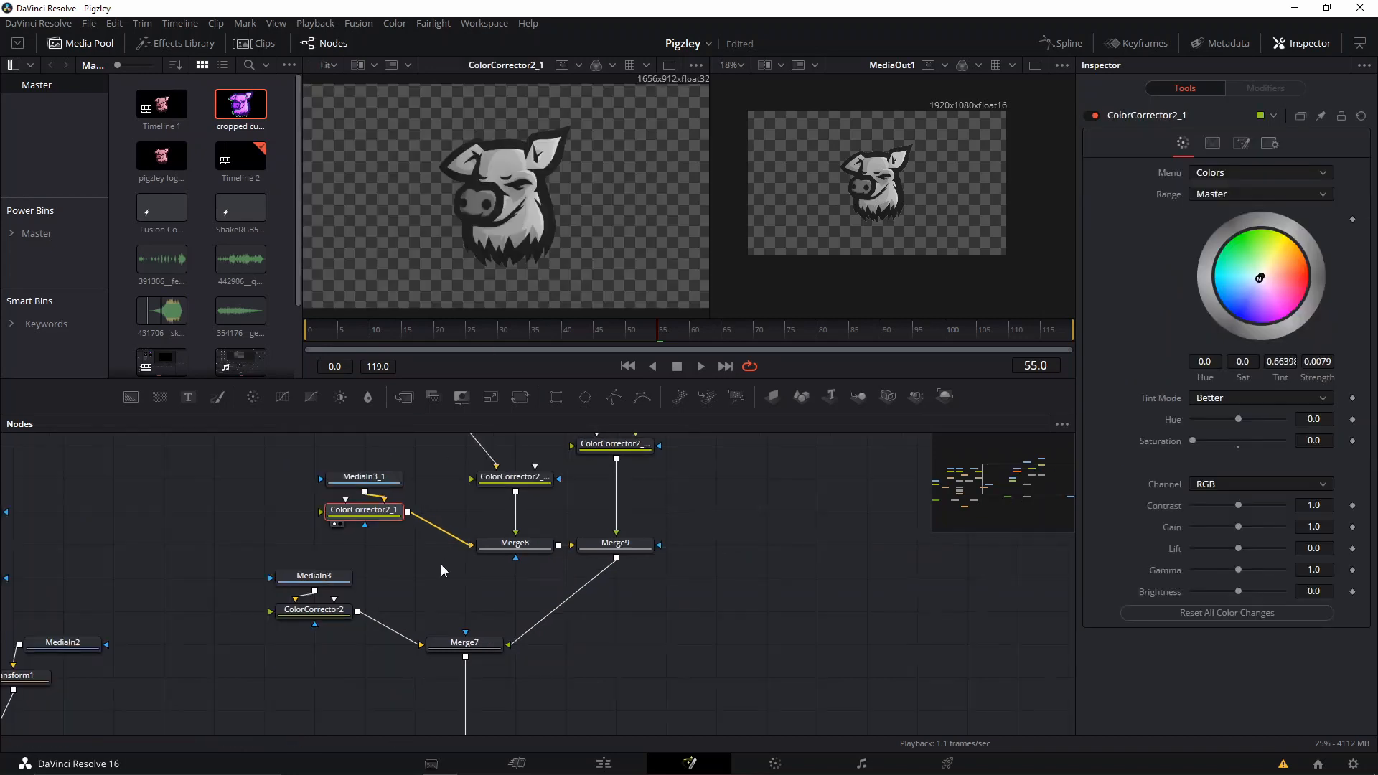
# Examine the tint settings of ColorCorrector1_1 in the original node tree for reference.
pyautogui.moveTo(441, 564); pyautogui.dragTo(547, 557)
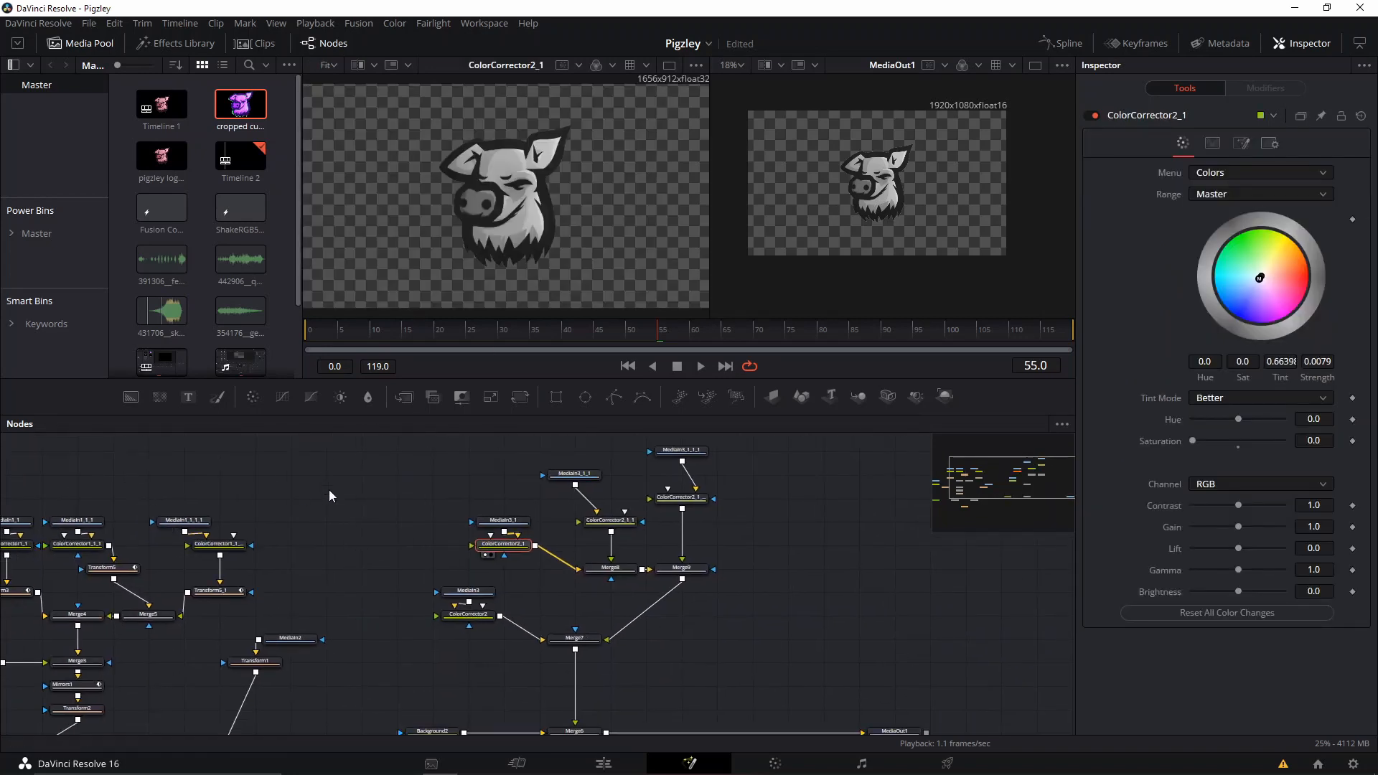
pyautogui.moveTo(328, 490); pyautogui.dragTo(519, 448)
pyautogui.click(200, 502)
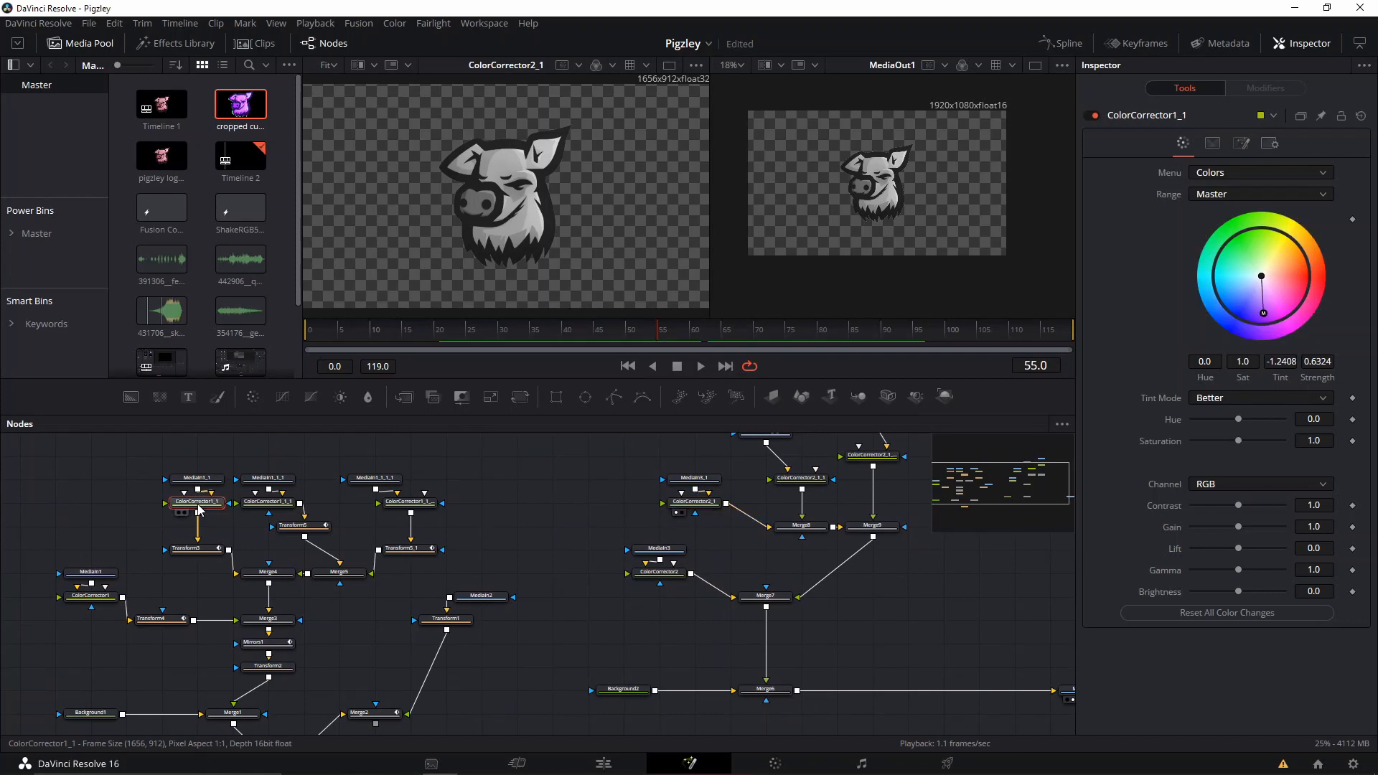
# Set the first copy's Color Corrector to Saturation 1.0 with a magenta tint of about 0.834 at about 0.944 strength.
pyautogui.click(696, 502)
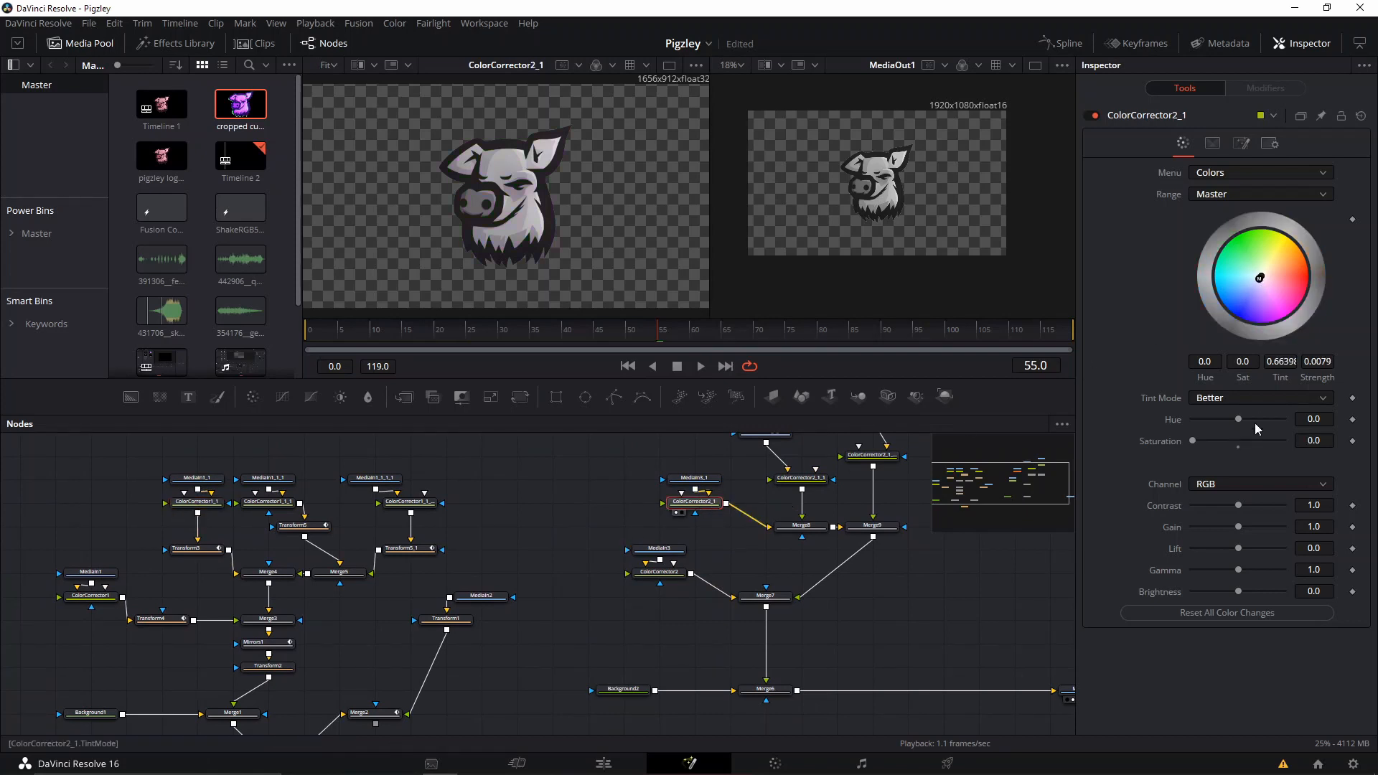
pyautogui.click(1242, 447)
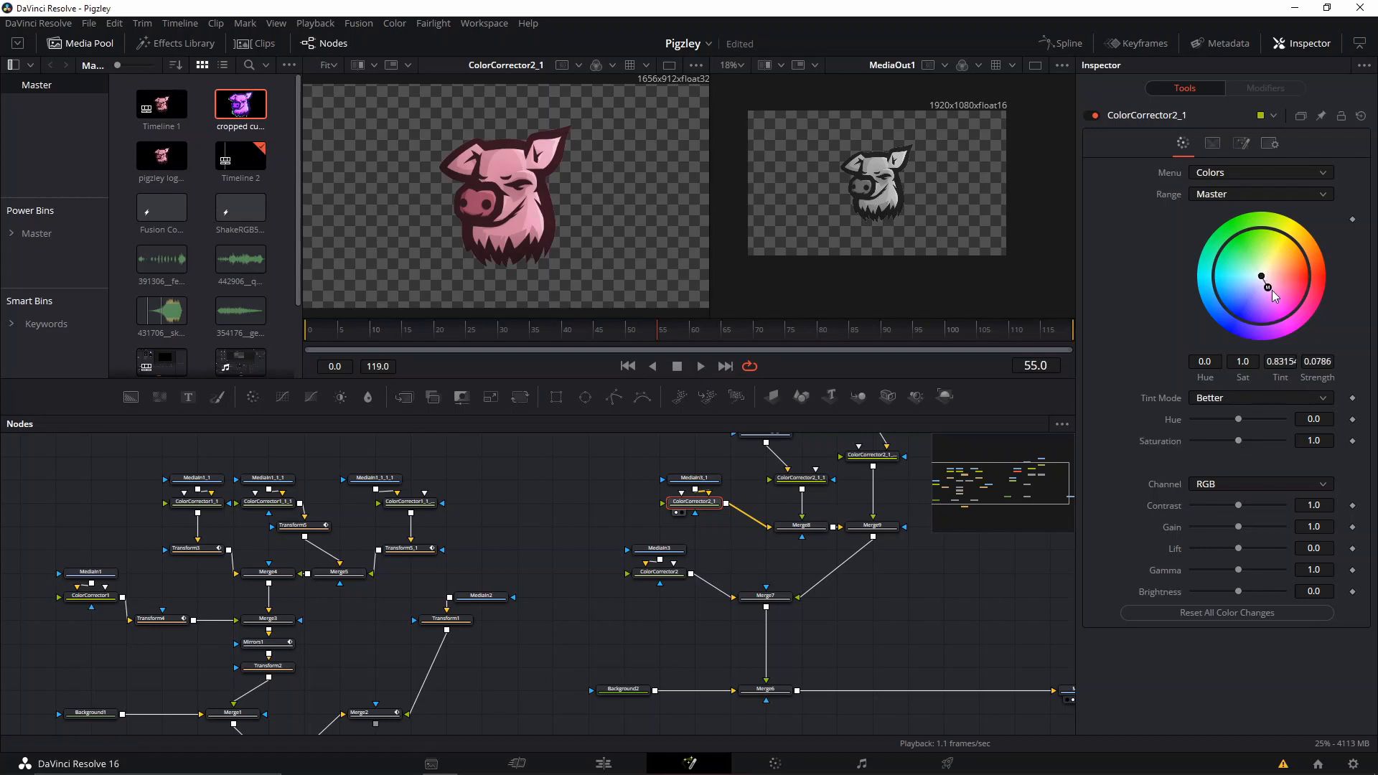
pyautogui.moveTo(1275, 296)
pyautogui.mouseDown()
pyautogui.moveTo(1296, 330)
pyautogui.moveTo(1277, 309)
pyautogui.mouseUp()
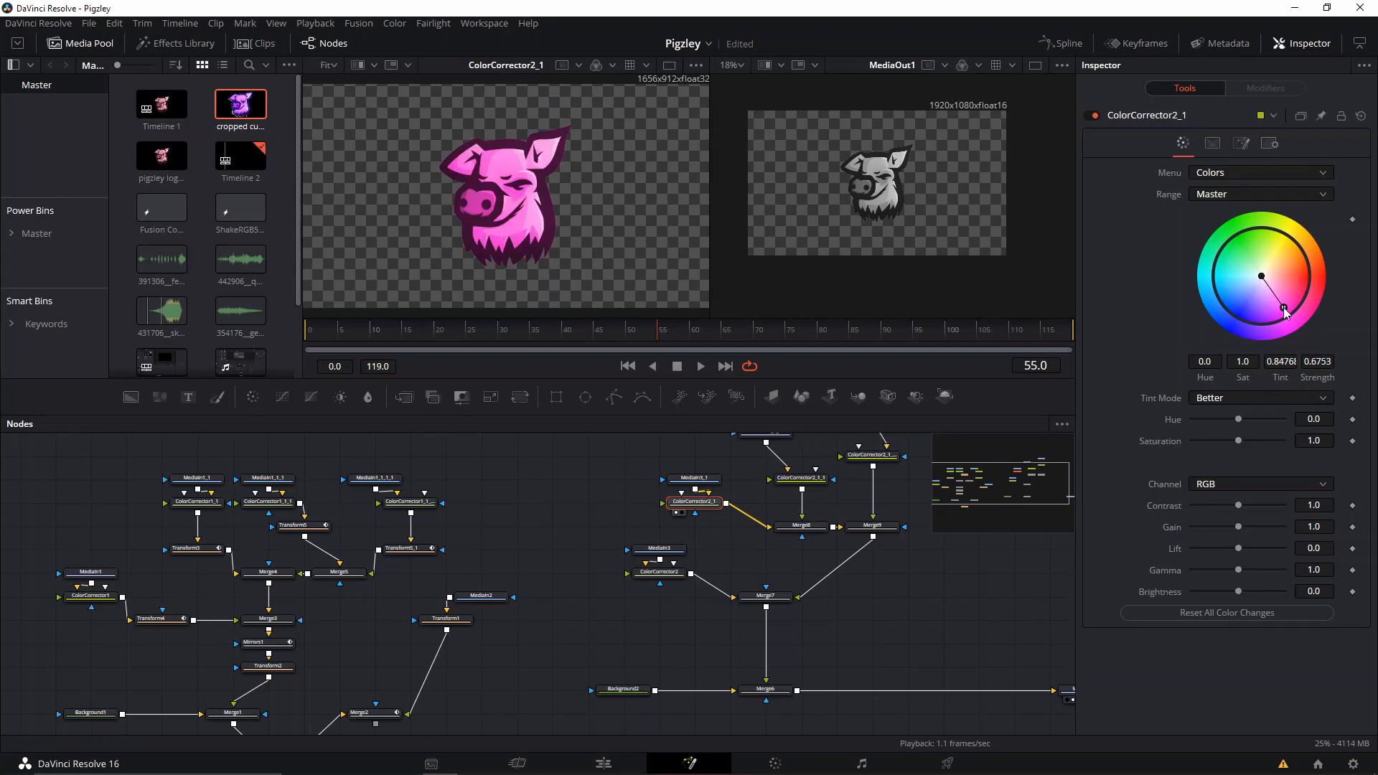
# Examine the second copy's Color Corrector and the green tint settings of ColorCorrector1_1_1 in the original node tree for reference.
pyautogui.moveTo(370, 524); pyautogui.dragTo(335, 530)
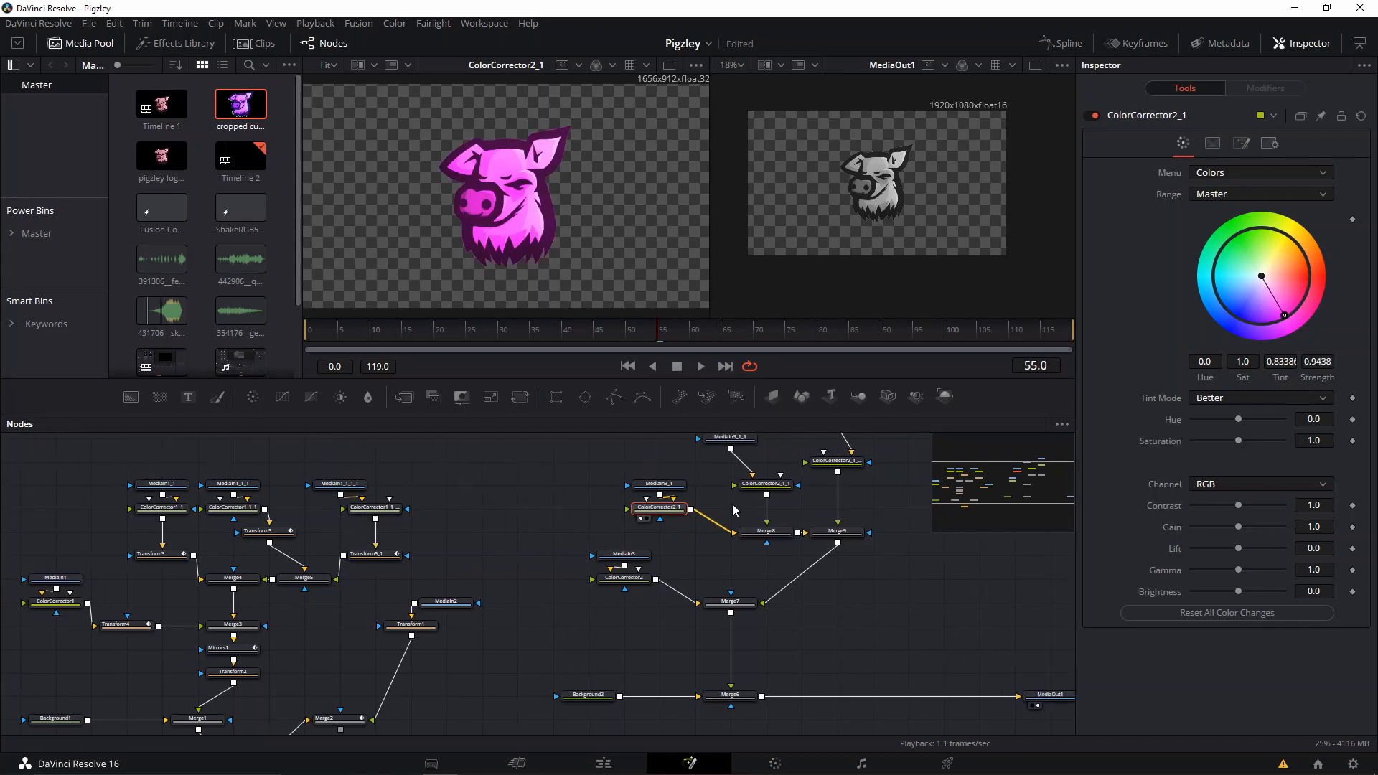
pyautogui.click(765, 483)
pyautogui.press('1')
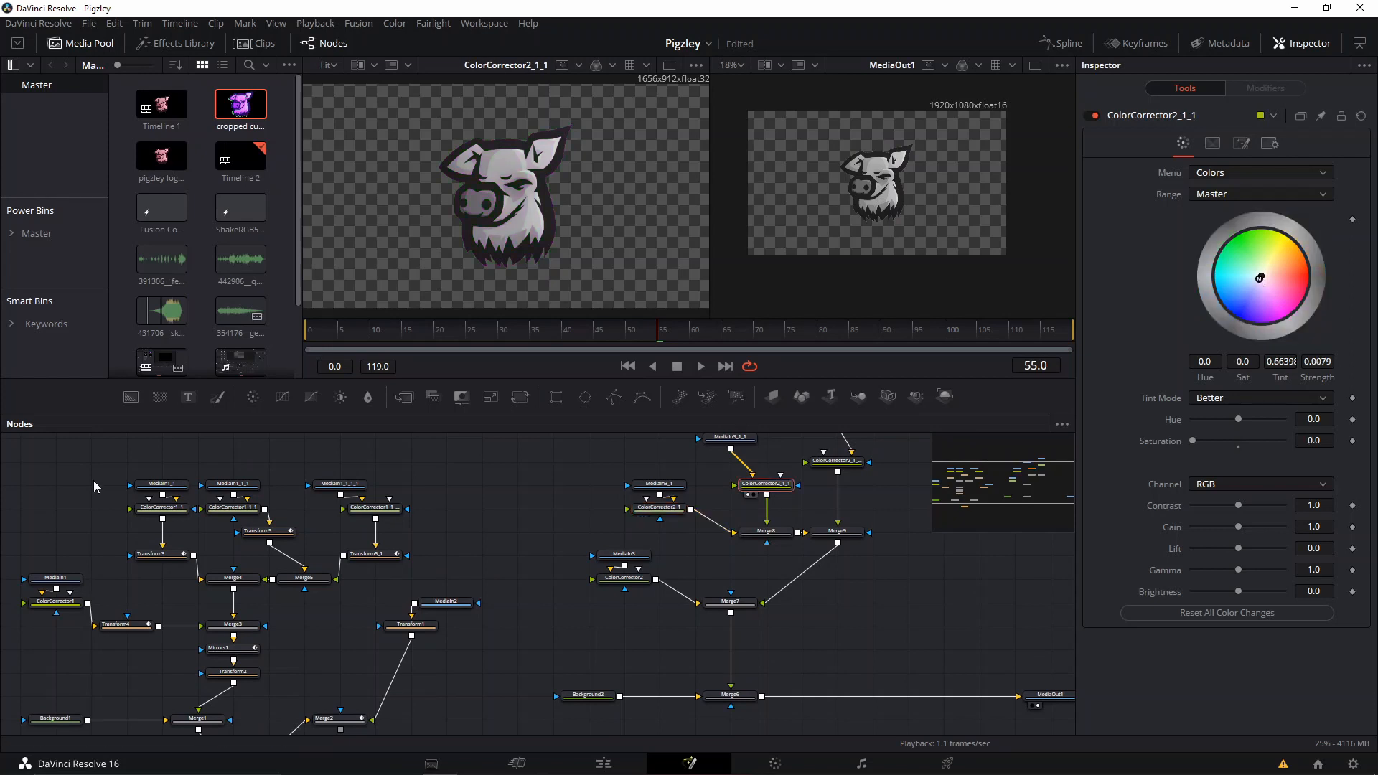
pyautogui.click(241, 511)
pyautogui.press('1')
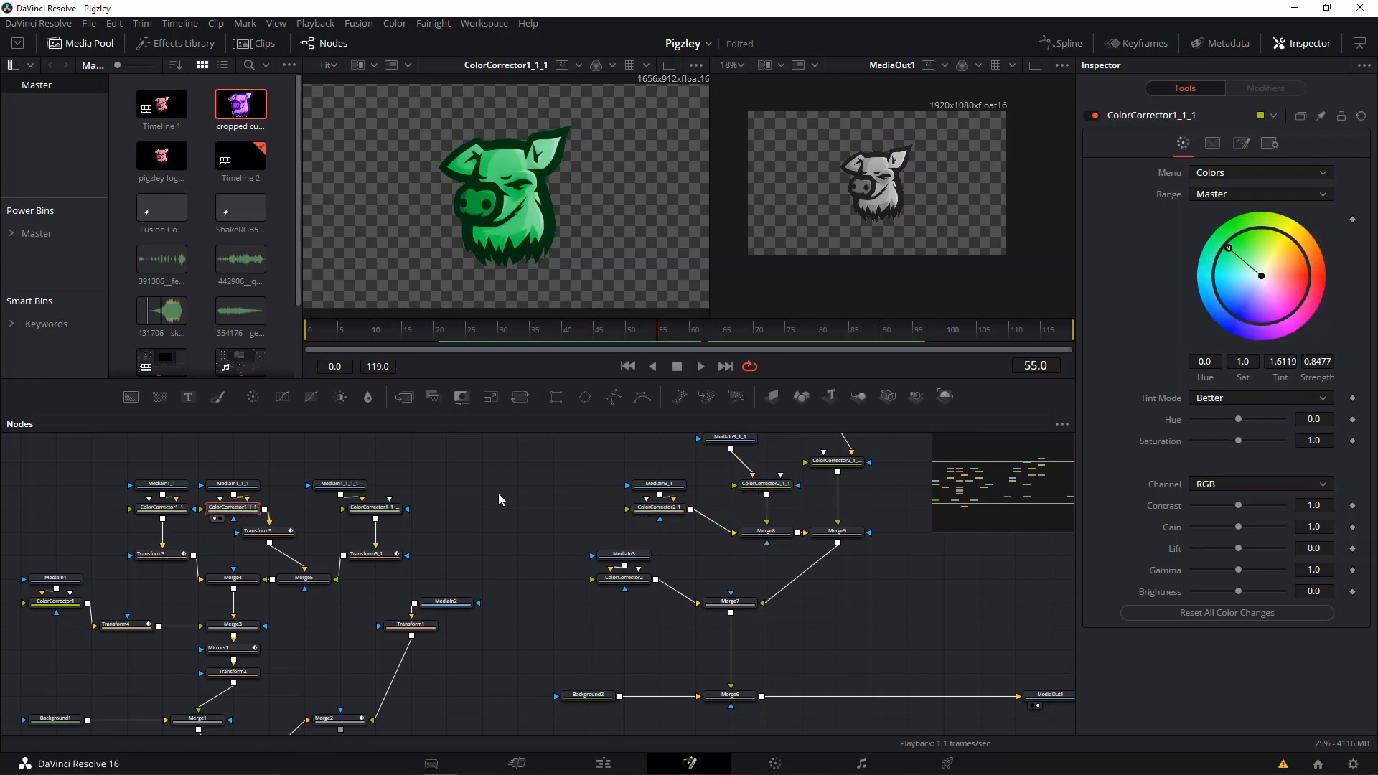
# Set the second copy's Color Corrector to Saturation 1.0 with a green tint of about 0.379 at about 0.784 strength, shown in the second viewer.
pyautogui.click(754, 491)
pyautogui.press('1')
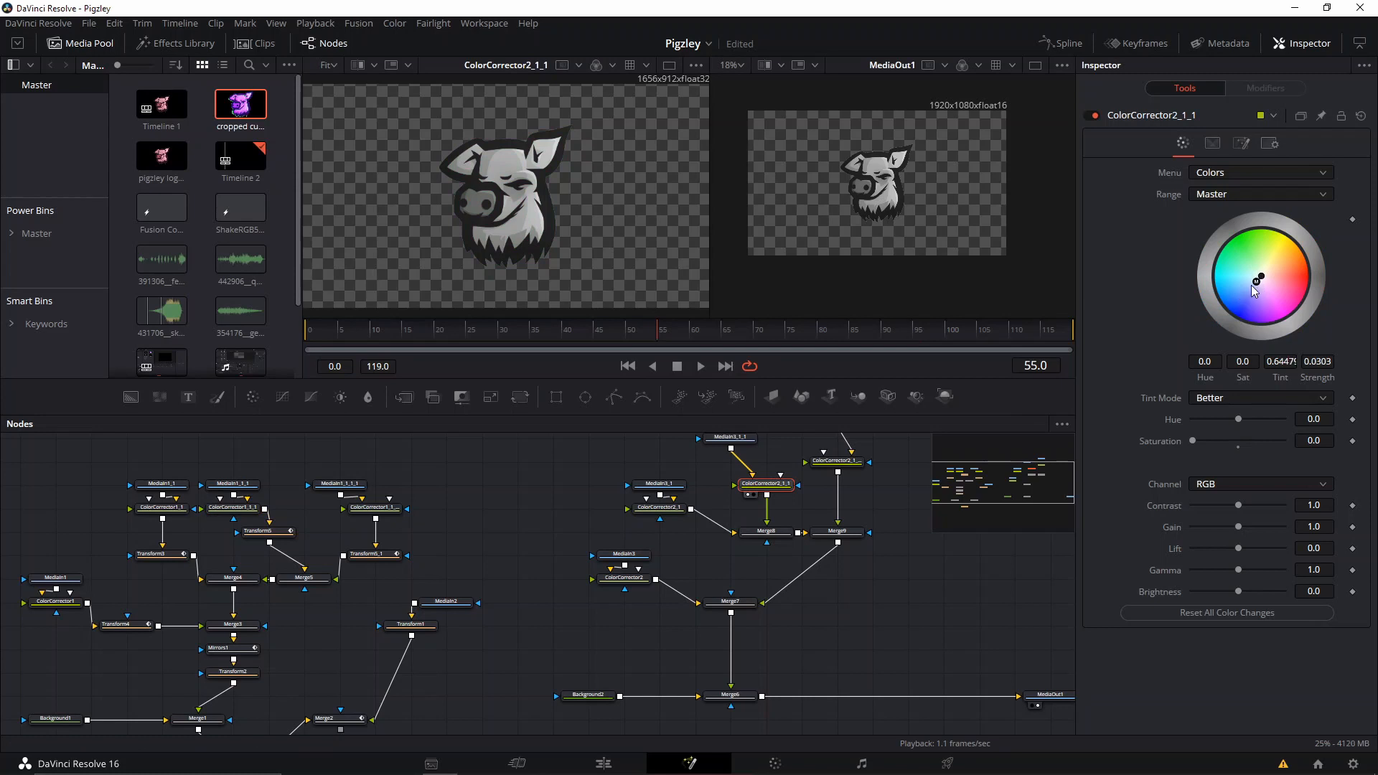
pyautogui.click(1238, 440)
pyautogui.moveTo(1240, 243)
pyautogui.mouseDown()
pyautogui.moveTo(1253, 249)
pyautogui.moveTo(1237, 259)
pyautogui.mouseUp()
pyautogui.press('2')
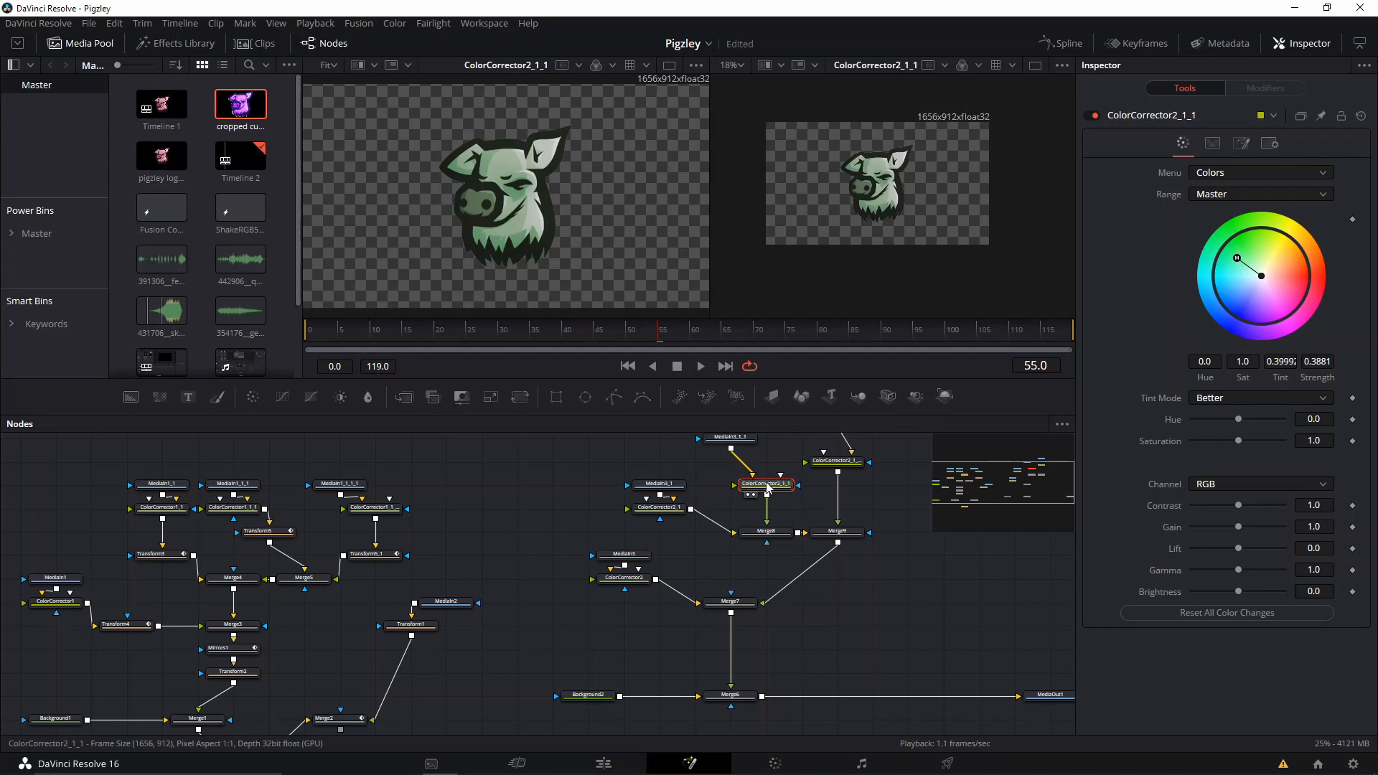
pyautogui.press('2')
pyautogui.press('1')
pyautogui.press('2')
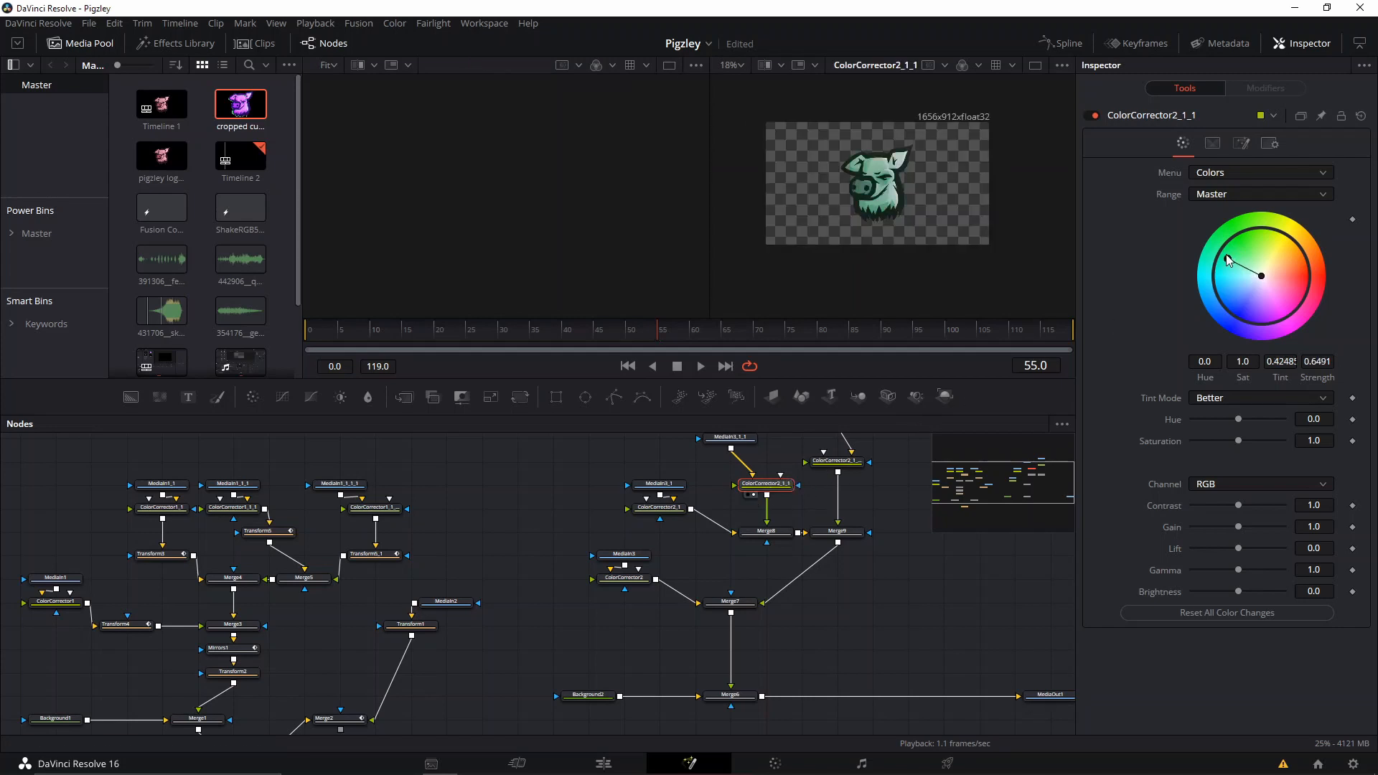
pyautogui.moveTo(1228, 259); pyautogui.dragTo(1255, 244)
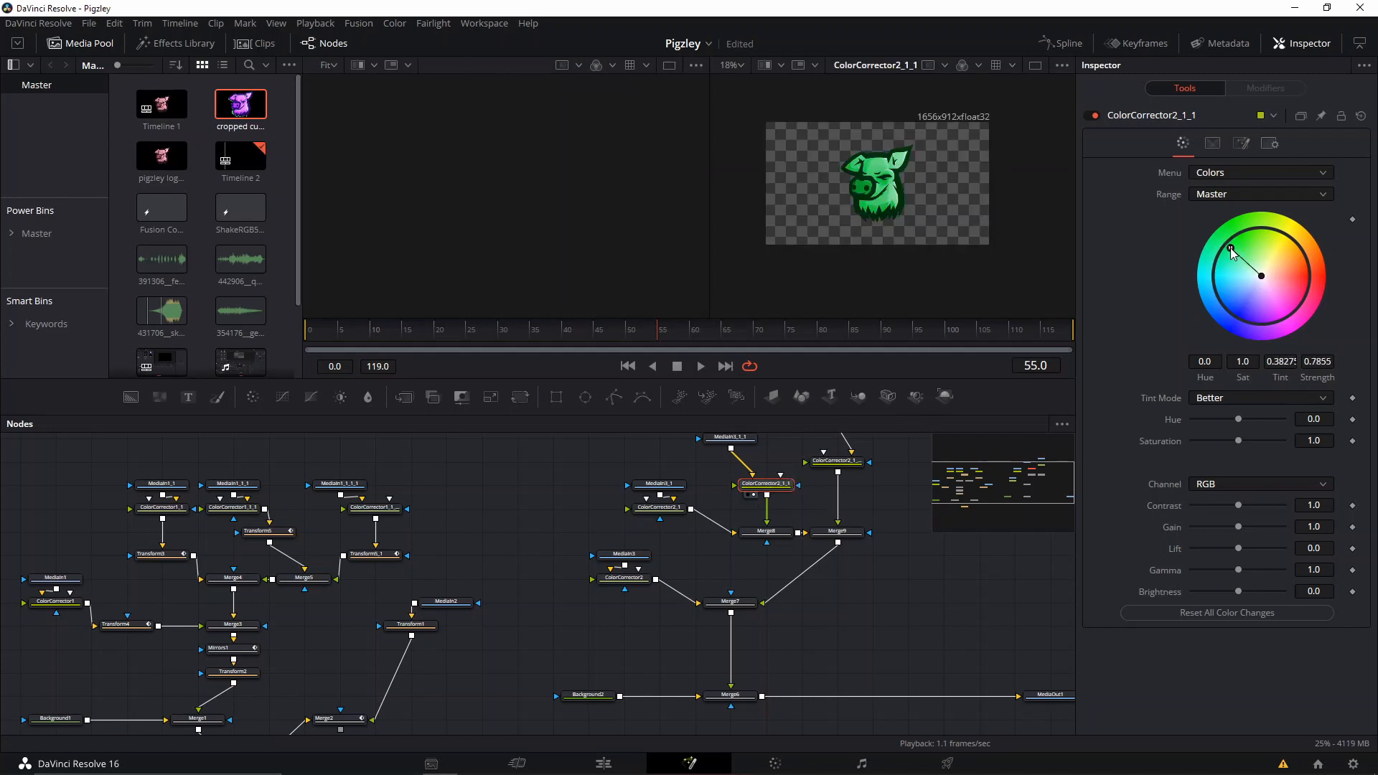
# Show the original ColorCorrector1_1_1_1 in the first viewer for reference and the third logo copy's Color Corrector in the second viewer.
pyautogui.click(367, 517)
pyautogui.press('1')
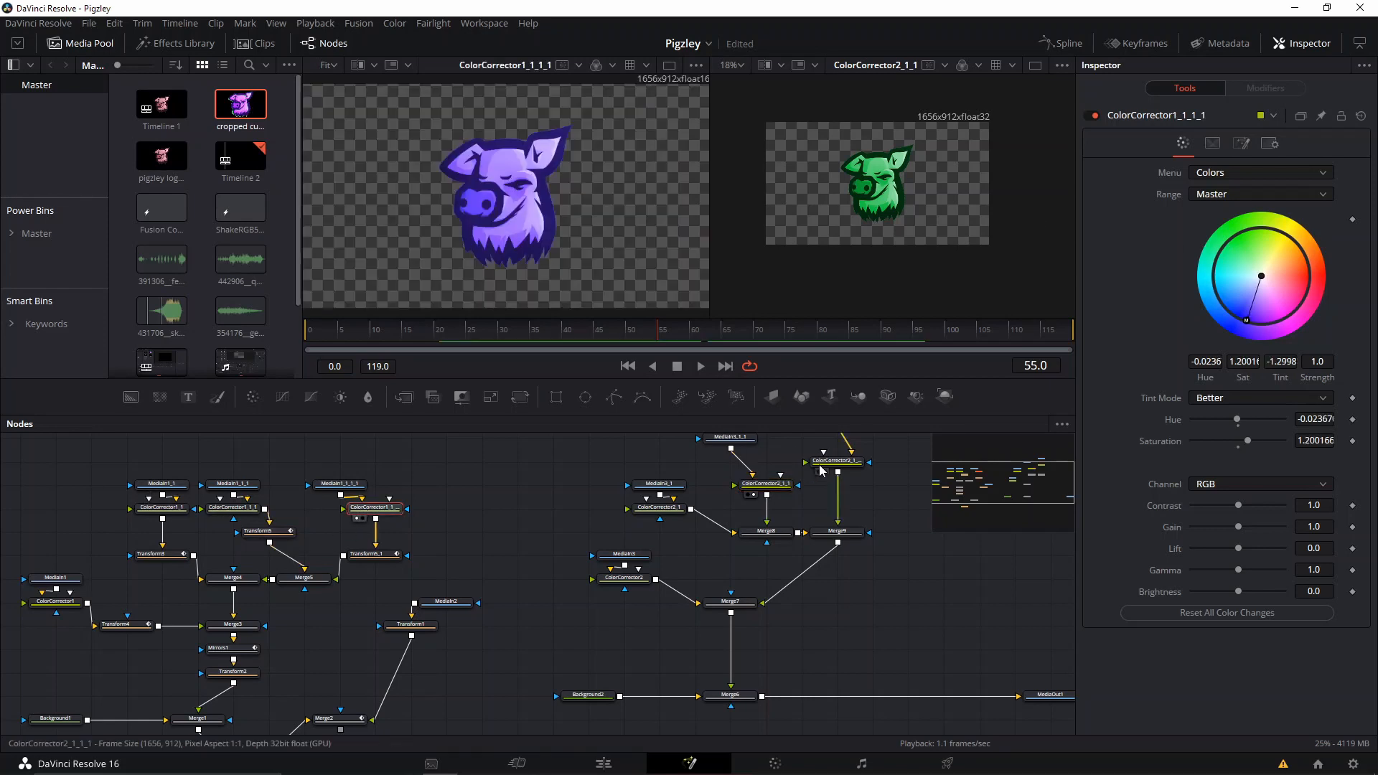
pyautogui.scroll(1, 852, 470)
pyautogui.click(851, 469)
pyautogui.moveTo(887, 445); pyautogui.dragTo(828, 487)
pyautogui.press('2')
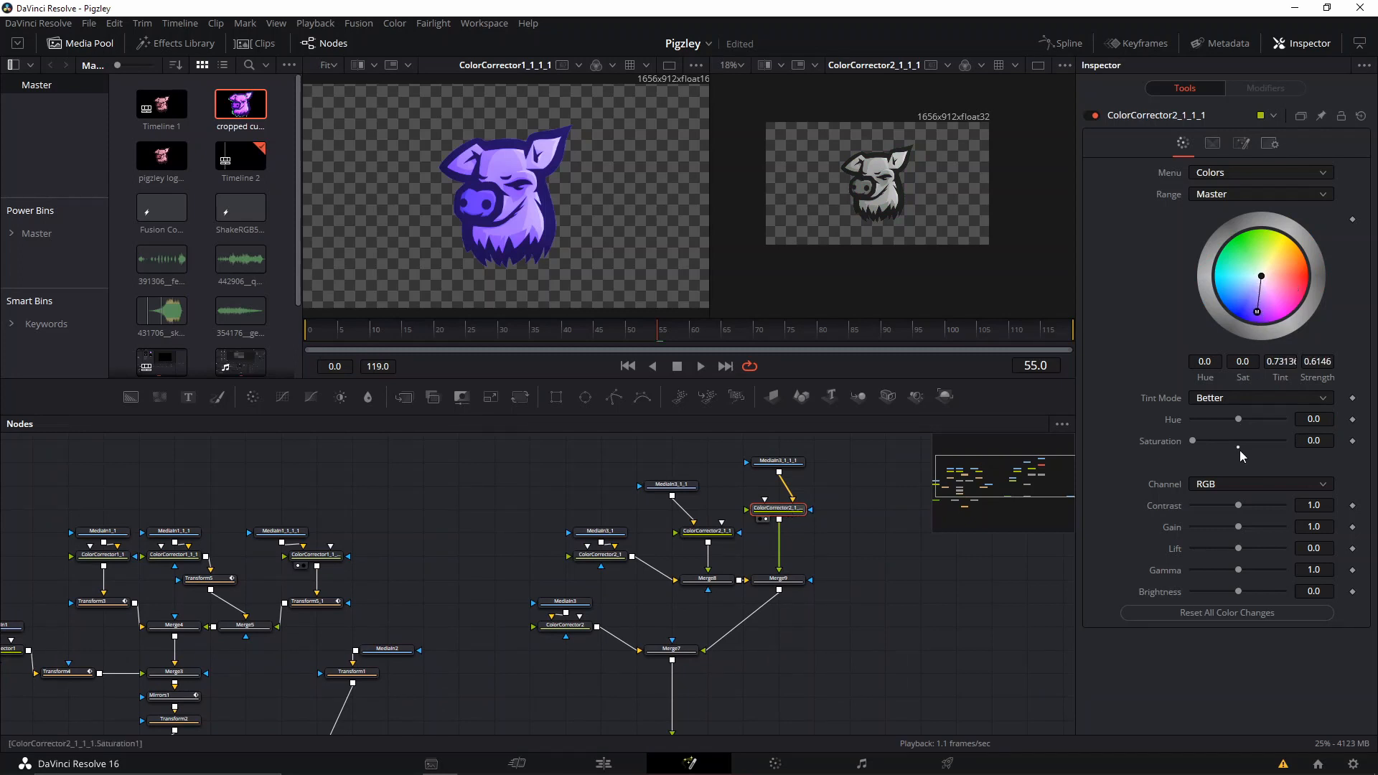
# Set the third copy's Color Corrector to Saturation 1.0 with a blue-violet tint of about 0.685 at about 0.778 strength.
pyautogui.click(1238, 447)
pyautogui.moveTo(1268, 310)
pyautogui.mouseDown()
pyautogui.moveTo(1244, 328)
pyautogui.moveTo(1257, 318)
pyautogui.mouseUp()
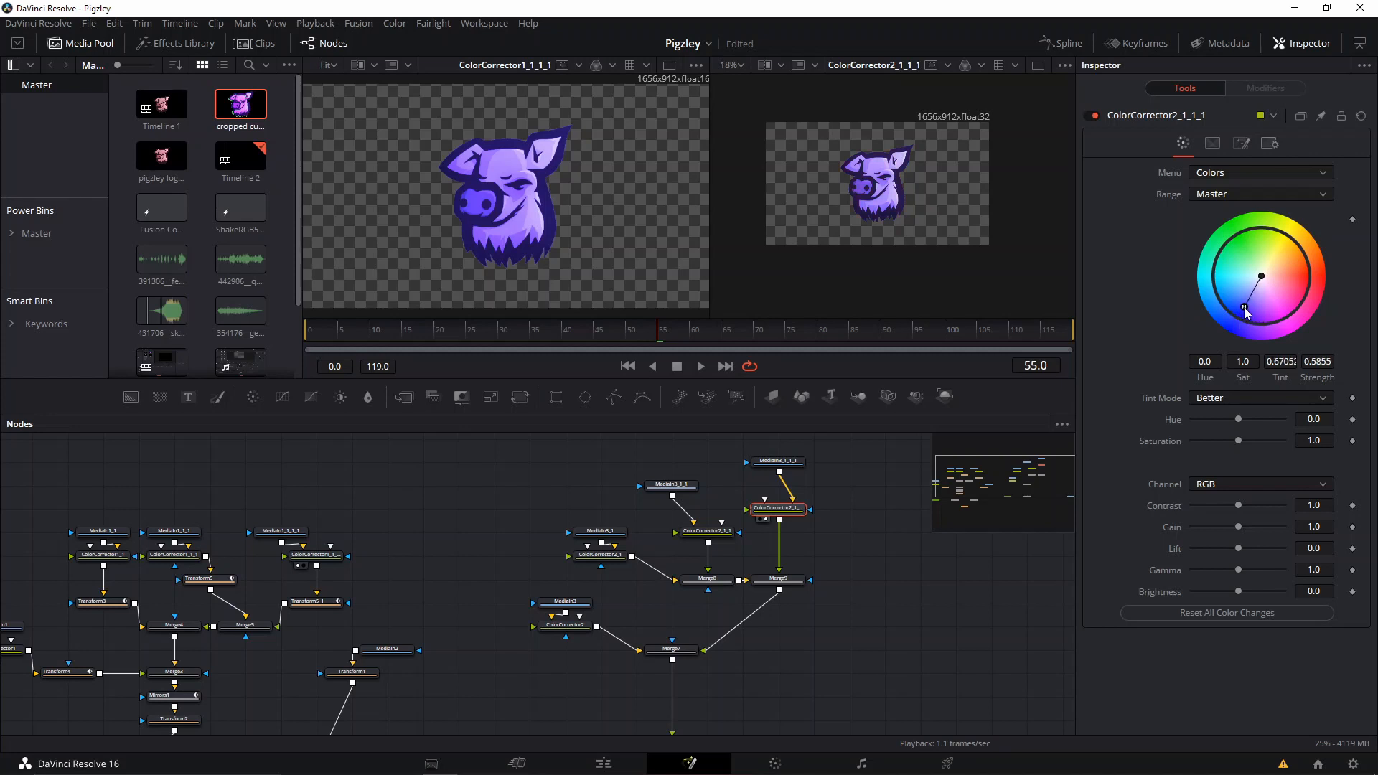
pyautogui.scroll(5, 933, 224)
pyautogui.scroll(-3, 928, 226)
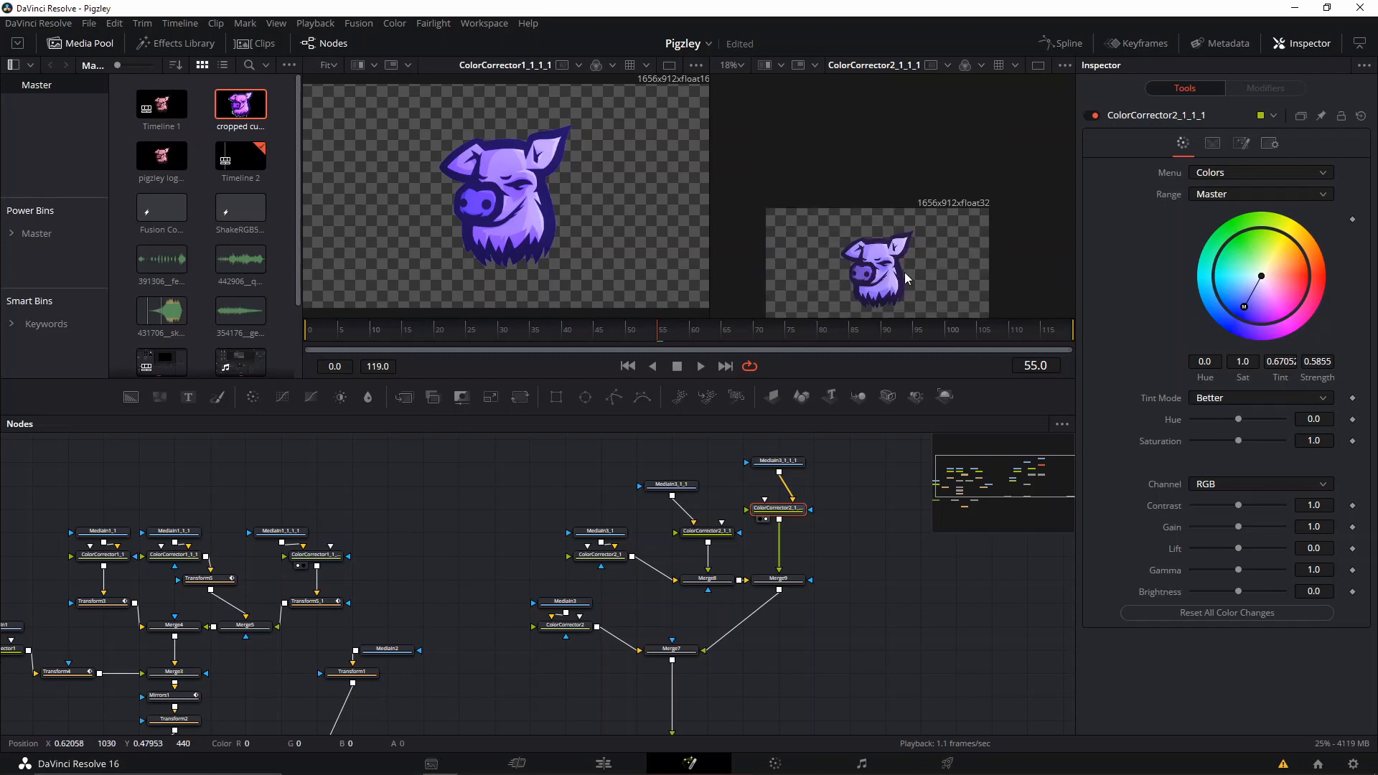
pyautogui.scroll(4, 904, 273)
pyautogui.moveTo(904, 273); pyautogui.dragTo(943, 200)
pyautogui.scroll(-3, 942, 202)
pyautogui.scroll(5, 943, 202)
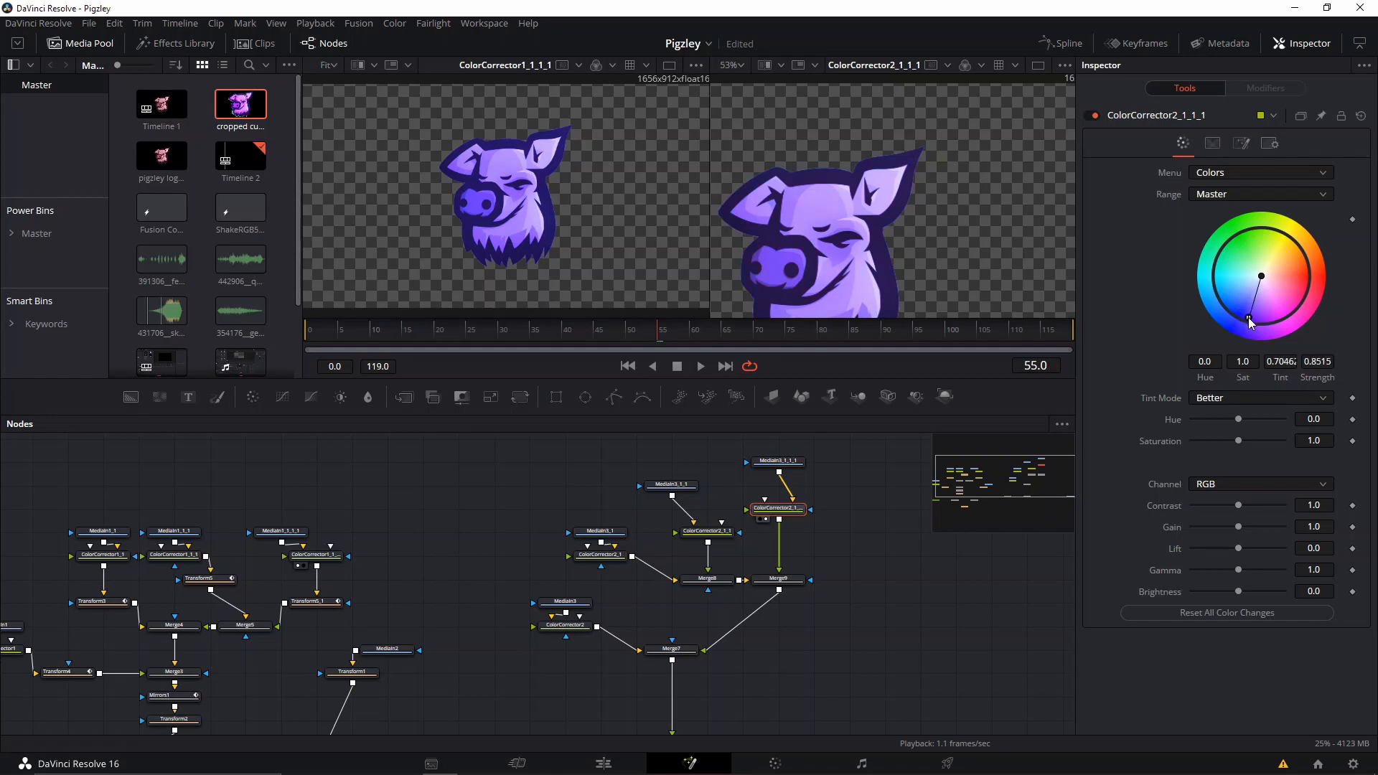
pyautogui.scroll(-2, 780, 198)
pyautogui.moveTo(800, 200); pyautogui.dragTo(913, 135)
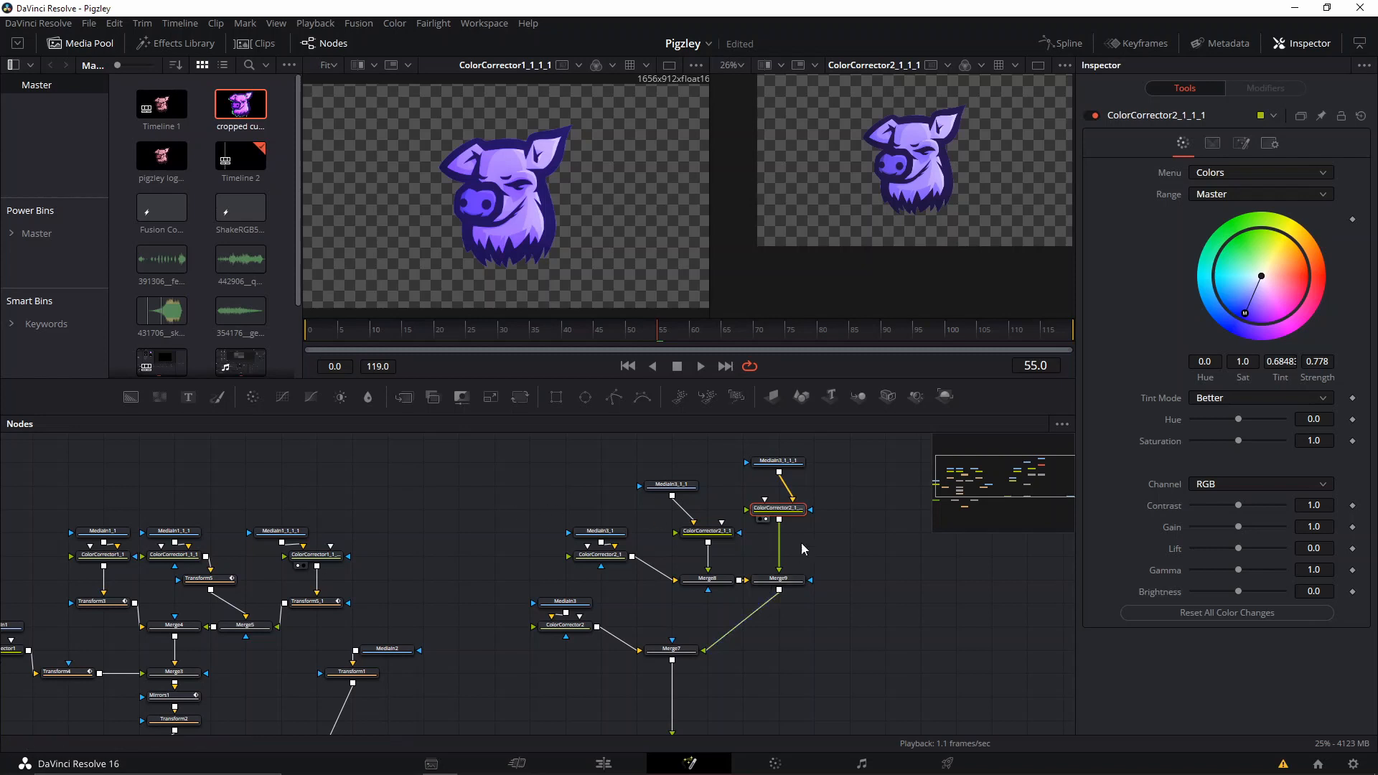
# Check the combined logo copies at Merge7, and show MediaOut1 in the second viewer with the first viewer cleared.
pyautogui.scroll(-2, 726, 600)
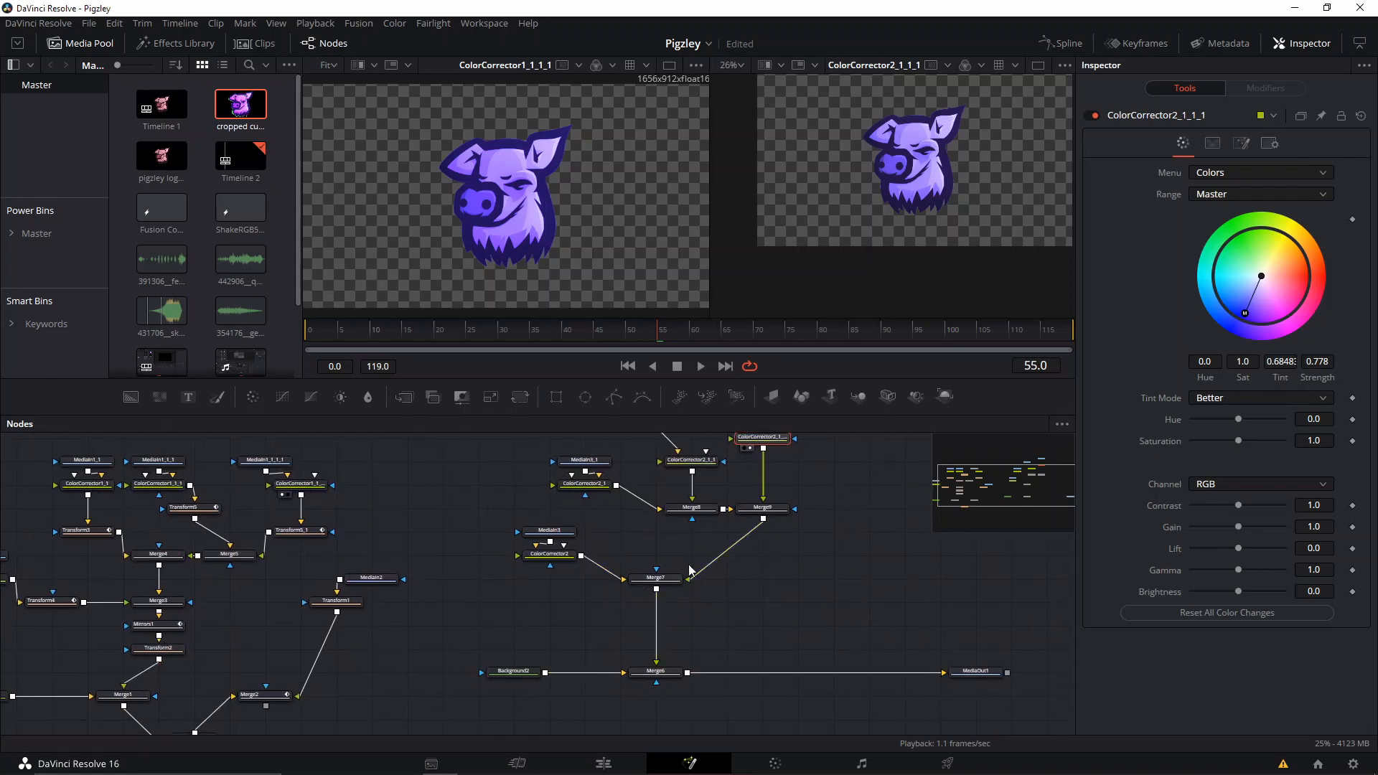
pyautogui.click(655, 578)
pyautogui.press('2')
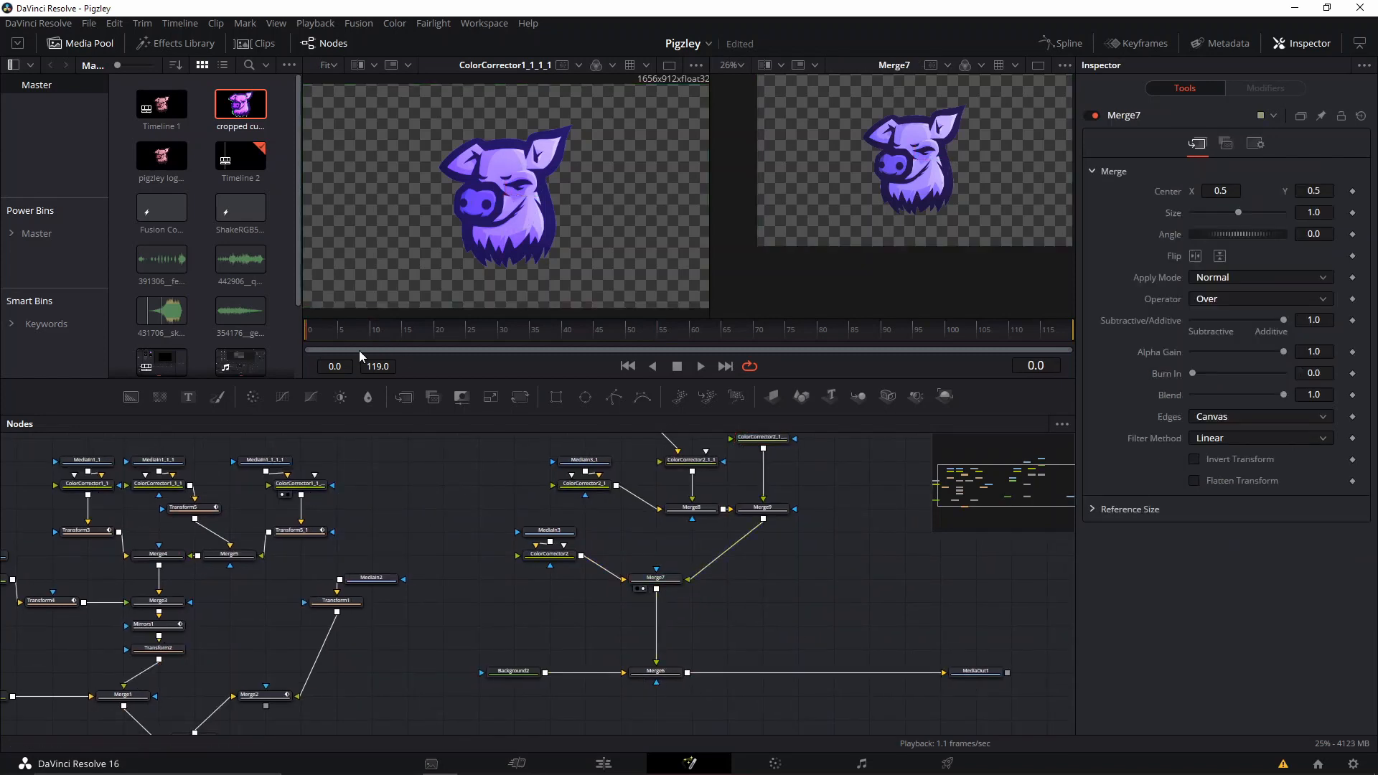
pyautogui.click(989, 672)
pyautogui.press('1')
pyautogui.click(755, 582)
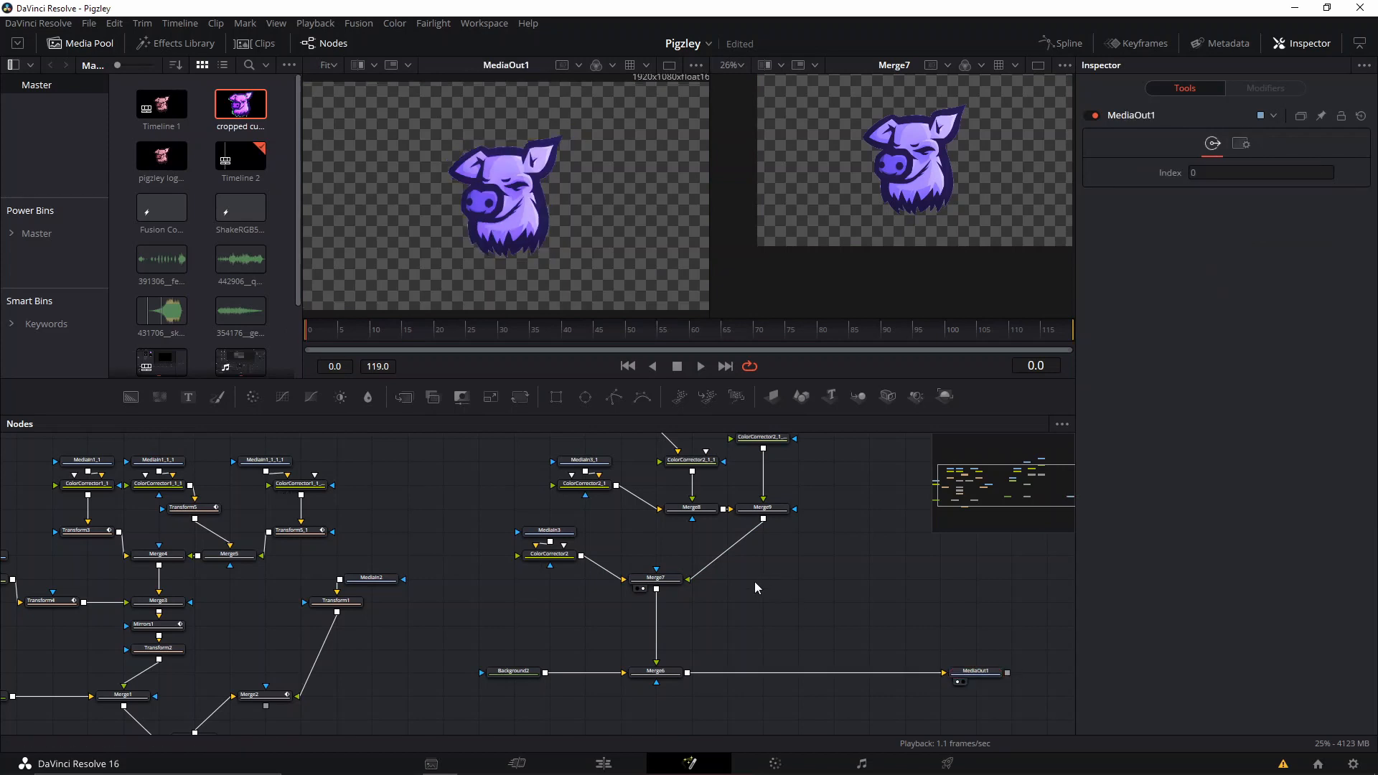
pyautogui.moveTo(772, 575); pyautogui.dragTo(752, 615)
pyautogui.click(951, 710)
pyautogui.press('1')
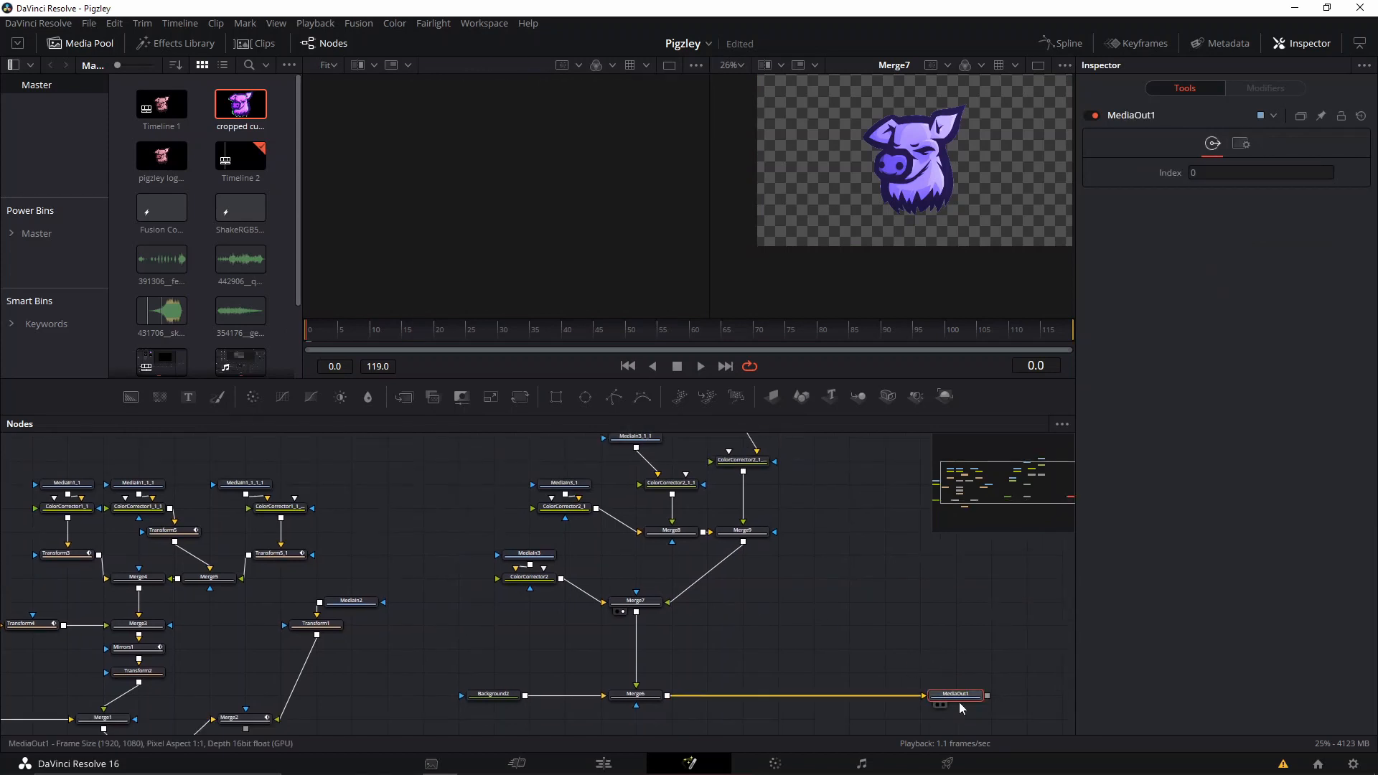
pyautogui.press('2')
# Move MediaIn3_1 higher above its Color Corrector and add a Transform node after ColorCorrector2 on the grey logo copy.
pyautogui.moveTo(447, 519); pyautogui.dragTo(528, 630)
pyautogui.moveTo(609, 556); pyautogui.dragTo(574, 510)
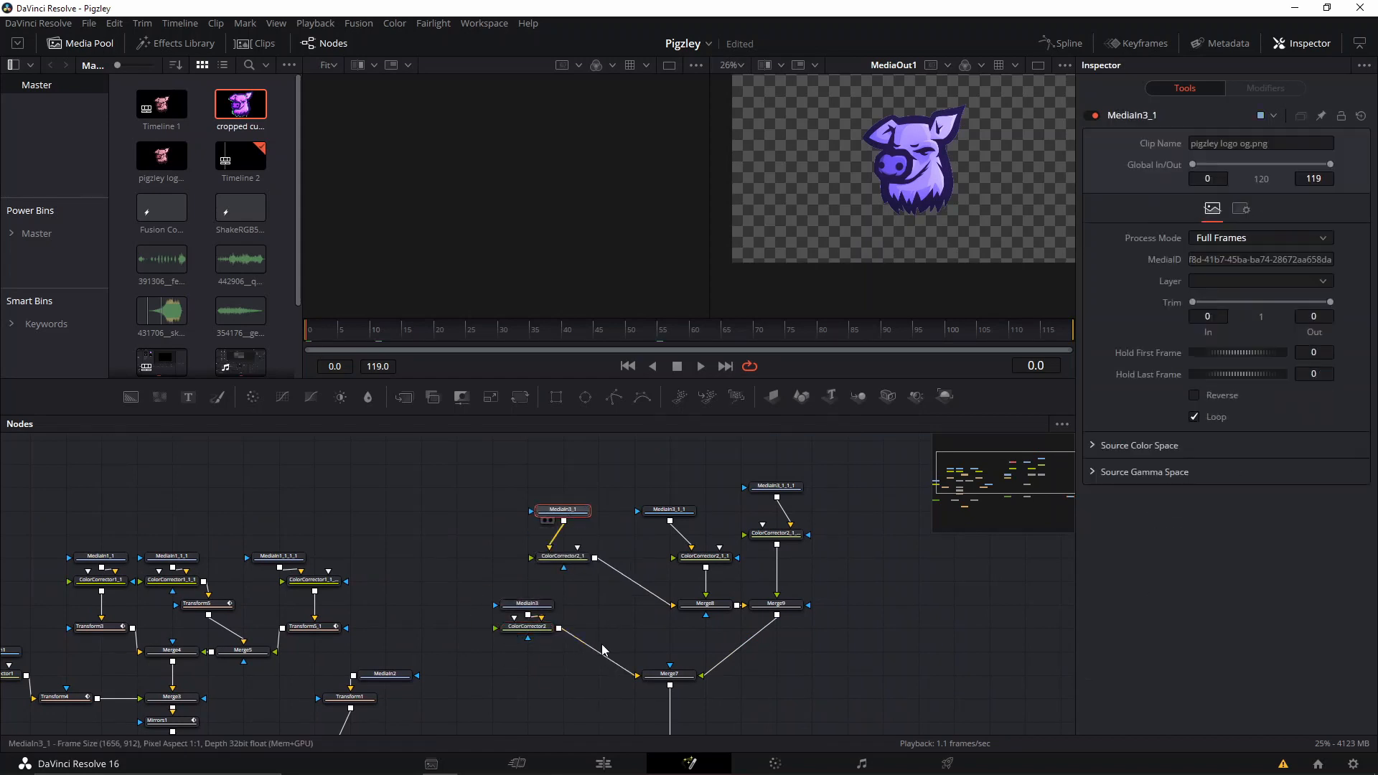
pyautogui.click(535, 627)
pyautogui.hotkey('shift', 'space')
pyautogui.write('transform')
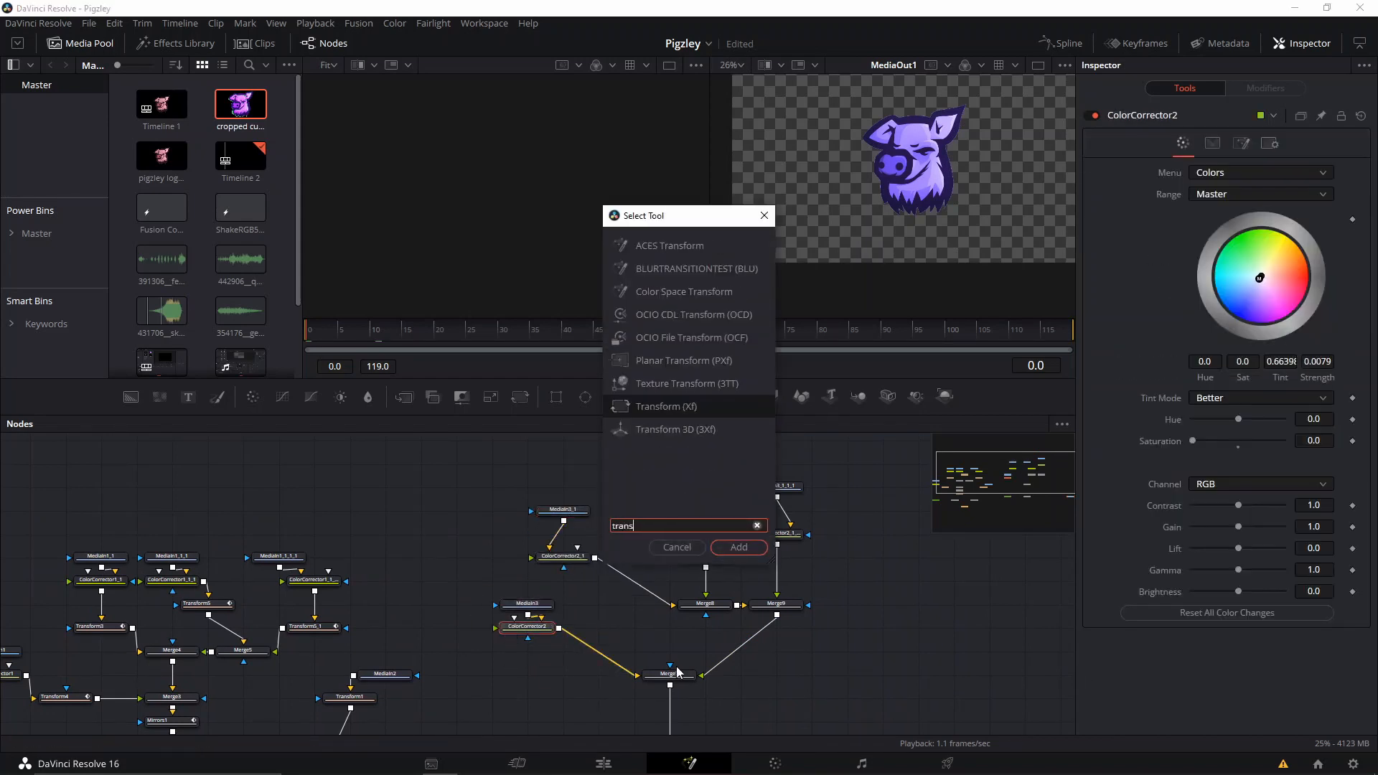
pyautogui.press('Return')
# Copy the Transform node and insert the duplicate between ColorCorrector2_1 and Merge8.
pyautogui.moveTo(616, 629)
pyautogui.mouseDown()
pyautogui.moveTo(582, 654)
pyautogui.moveTo(629, 581)
pyautogui.mouseUp()
pyautogui.hotkey('ctrl', 'c')
pyautogui.click(618, 618)
pyautogui.hotkey('ctrl', 'v')
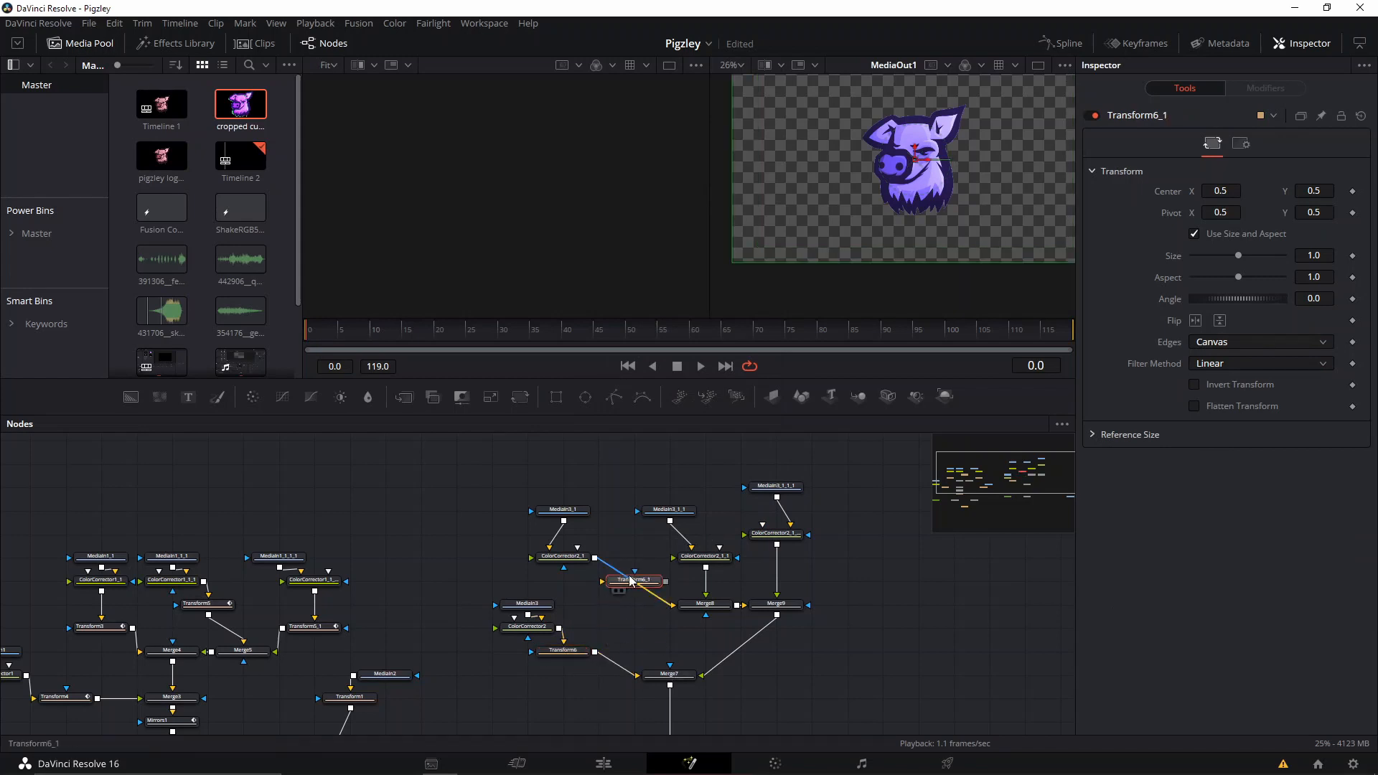
# Shift the second copy's source and Color Corrector up to make room, and insert another Transform copy before Merge8.
pyautogui.moveTo(668, 483); pyautogui.dragTo(749, 584)
pyautogui.moveTo(718, 556); pyautogui.dragTo(681, 510)
pyautogui.click(718, 551)
pyautogui.hotkey('ctrl', 'v')
pyautogui.moveTo(719, 557)
pyautogui.mouseDown()
pyautogui.moveTo(685, 548)
pyautogui.moveTo(703, 557)
pyautogui.moveTo(651, 562)
pyautogui.moveTo(709, 561)
pyautogui.mouseUp()
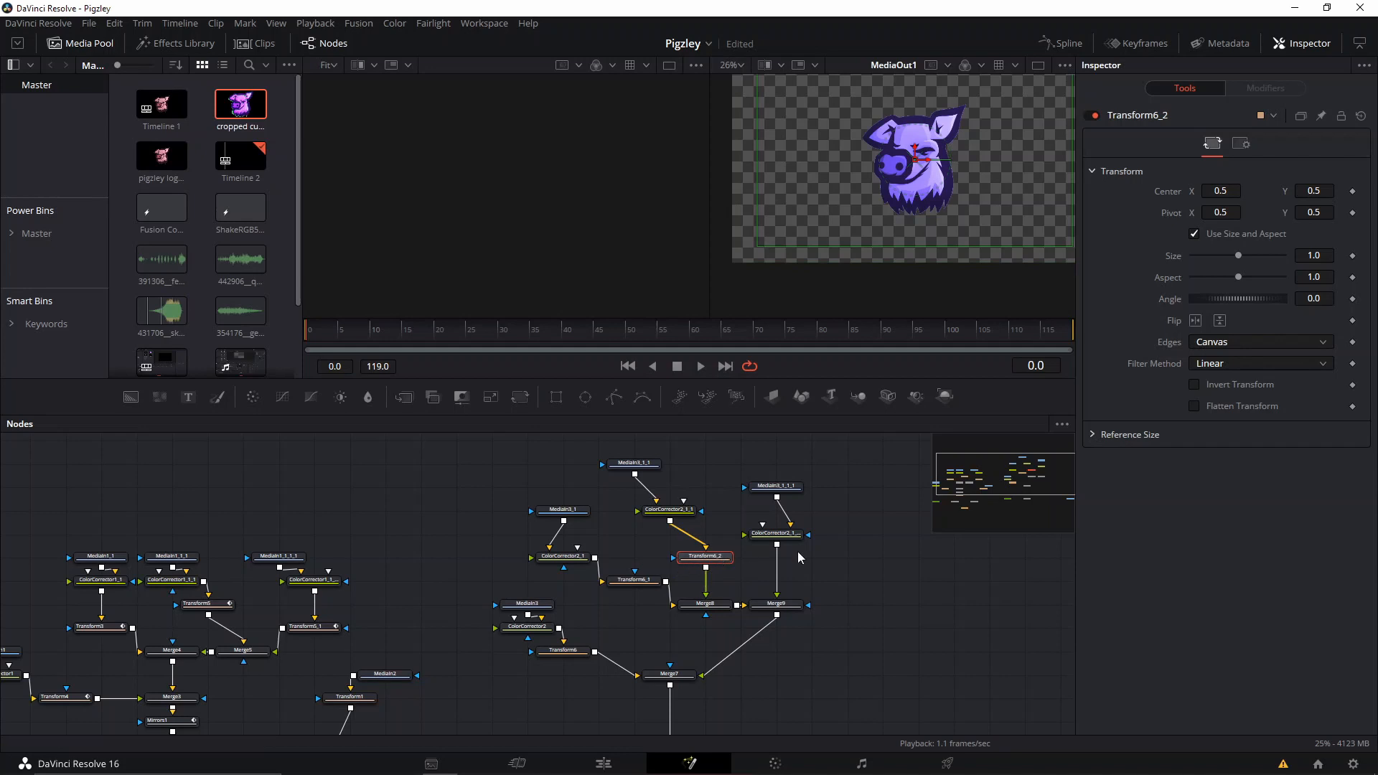
# Paste one more Transform copy and insert it between the third copy's Color Corrector and Merge9.
pyautogui.click(925, 578)
pyautogui.hotkey('ctrl', 'v')
pyautogui.moveTo(920, 578); pyautogui.dragTo(781, 557)
pyautogui.moveTo(838, 492); pyautogui.dragTo(781, 535)
# Tidy the third copy's nodes and move ColorCorrector2_1 up with Transform6_1 directly beneath it.
pyautogui.rightClick(887, 574)
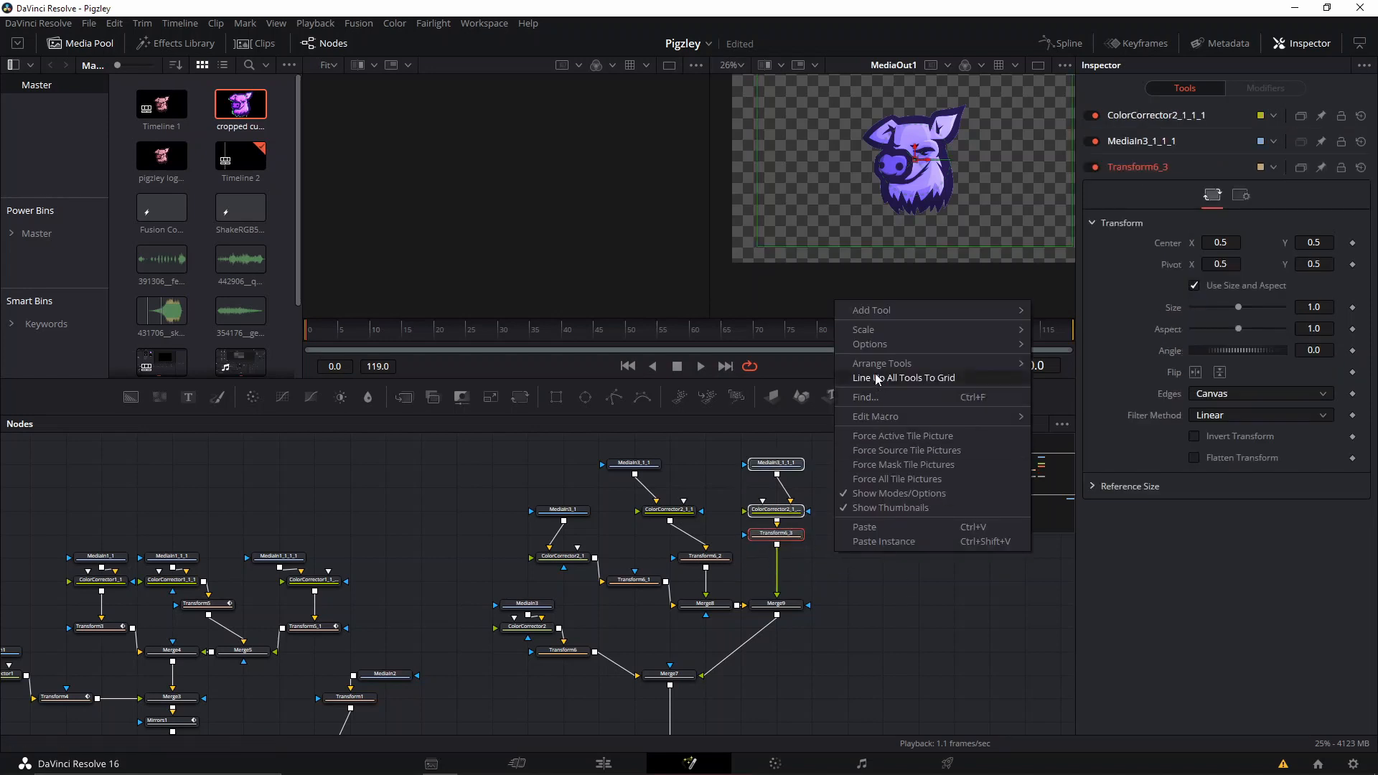
pyautogui.click(1089, 363)
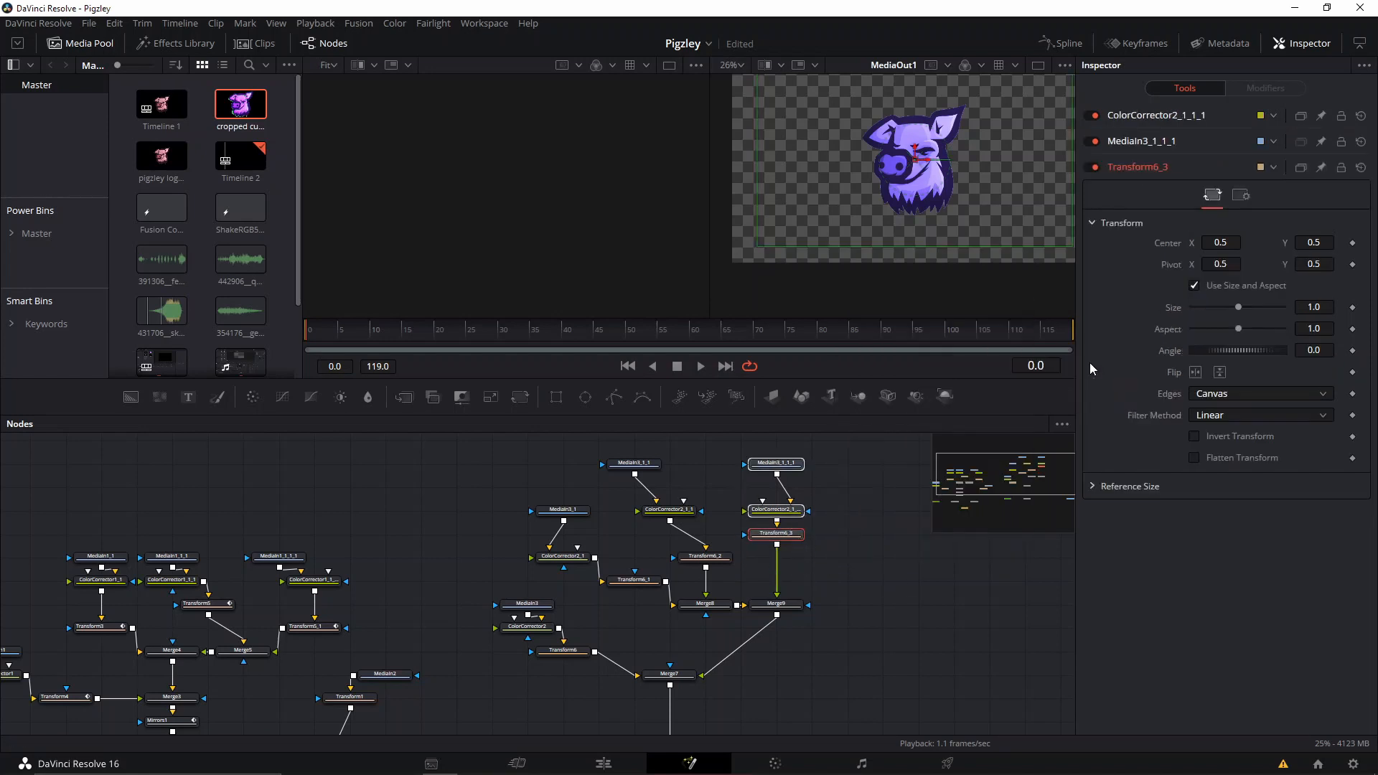
pyautogui.click(824, 501)
pyautogui.moveTo(781, 510); pyautogui.dragTo(784, 470)
pyautogui.scroll(3, 784, 468)
pyautogui.moveTo(754, 572); pyautogui.dragTo(824, 449)
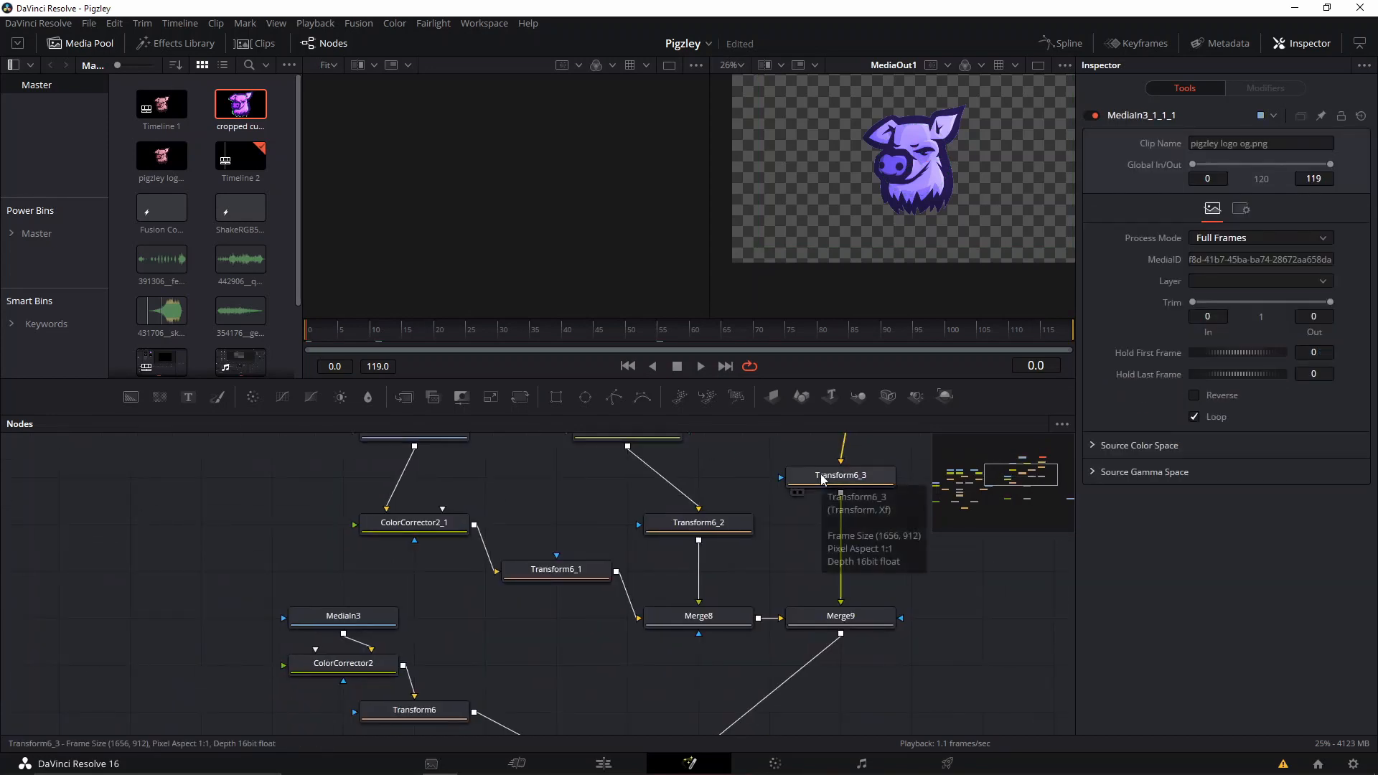
pyautogui.moveTo(414, 527); pyautogui.dragTo(432, 476)
pyautogui.moveTo(545, 574); pyautogui.dragTo(461, 549)
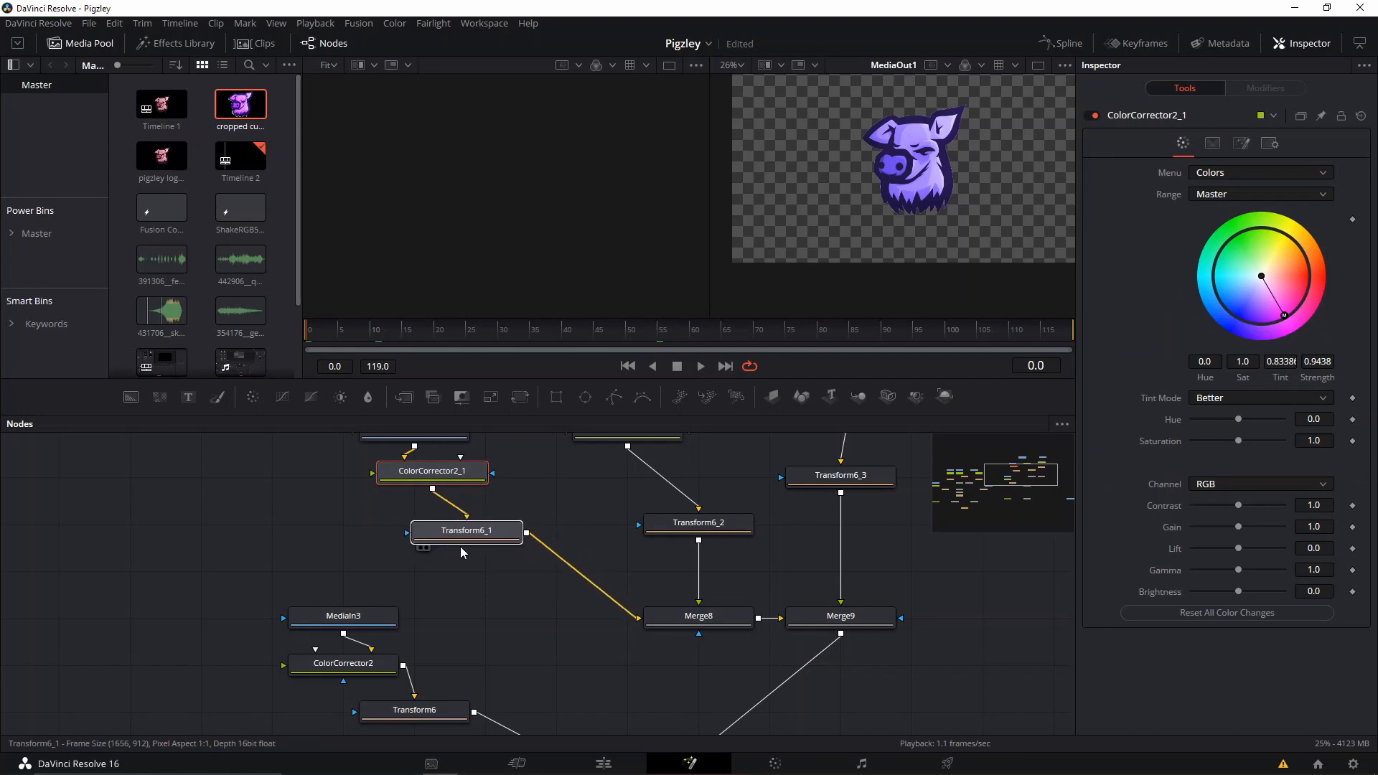
pyautogui.scroll(-3, 470, 547)
pyautogui.moveTo(536, 571); pyautogui.dragTo(470, 519)
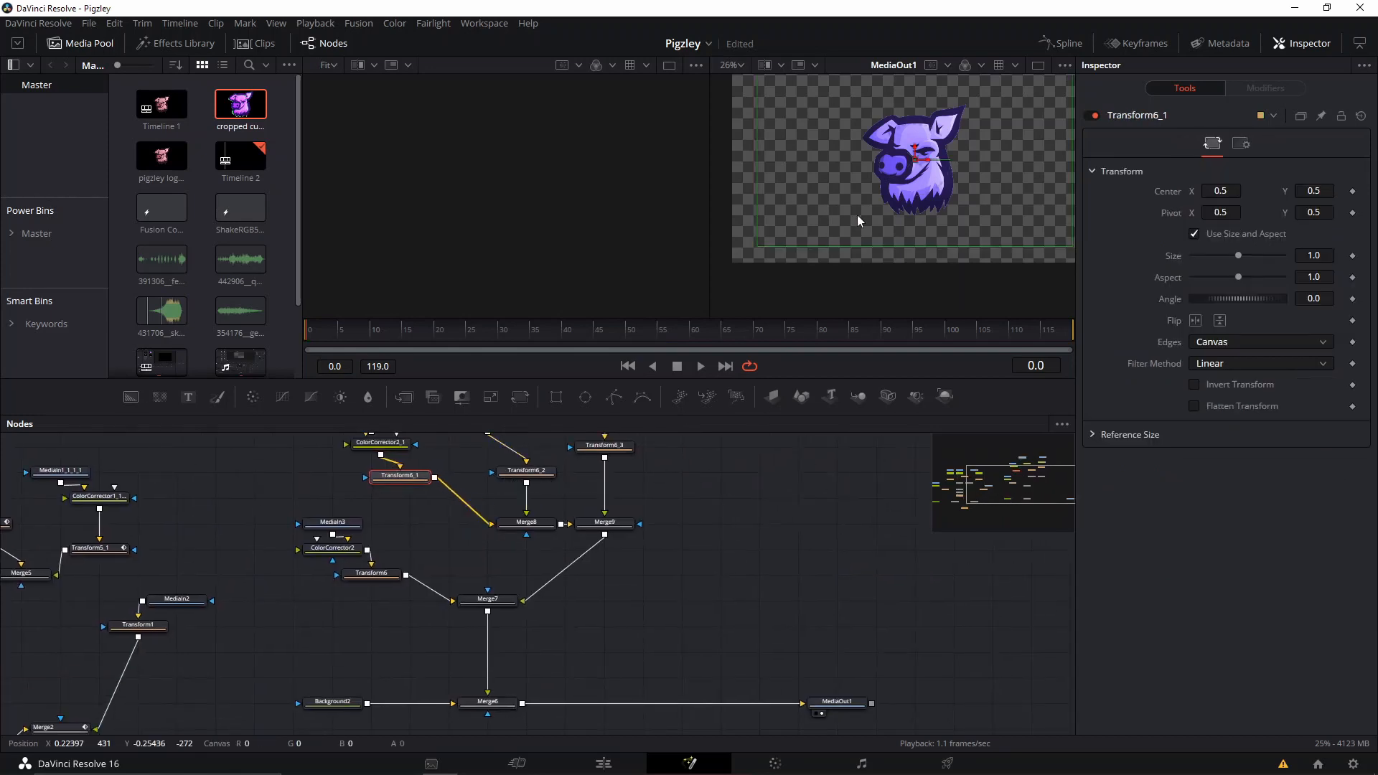
# Examine the MediaOut1 image and compare the original node tree with the rebuilt one around Transform6 and Merge7.
pyautogui.scroll(-1, 861, 213)
pyautogui.scroll(1, 862, 212)
pyautogui.moveTo(881, 213); pyautogui.dragTo(887, 248)
pyautogui.scroll(-4, 925, 243)
pyautogui.scroll(6, 887, 249)
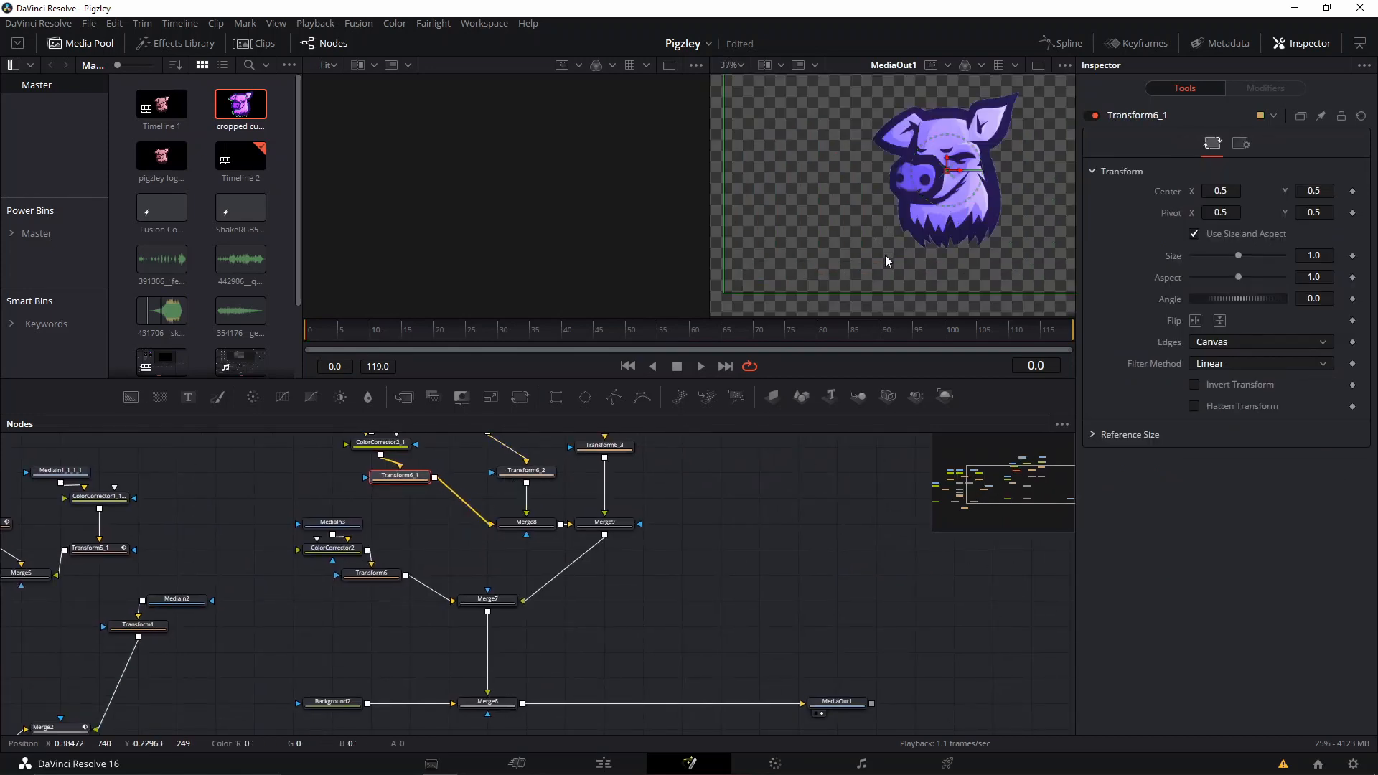
pyautogui.click(352, 573)
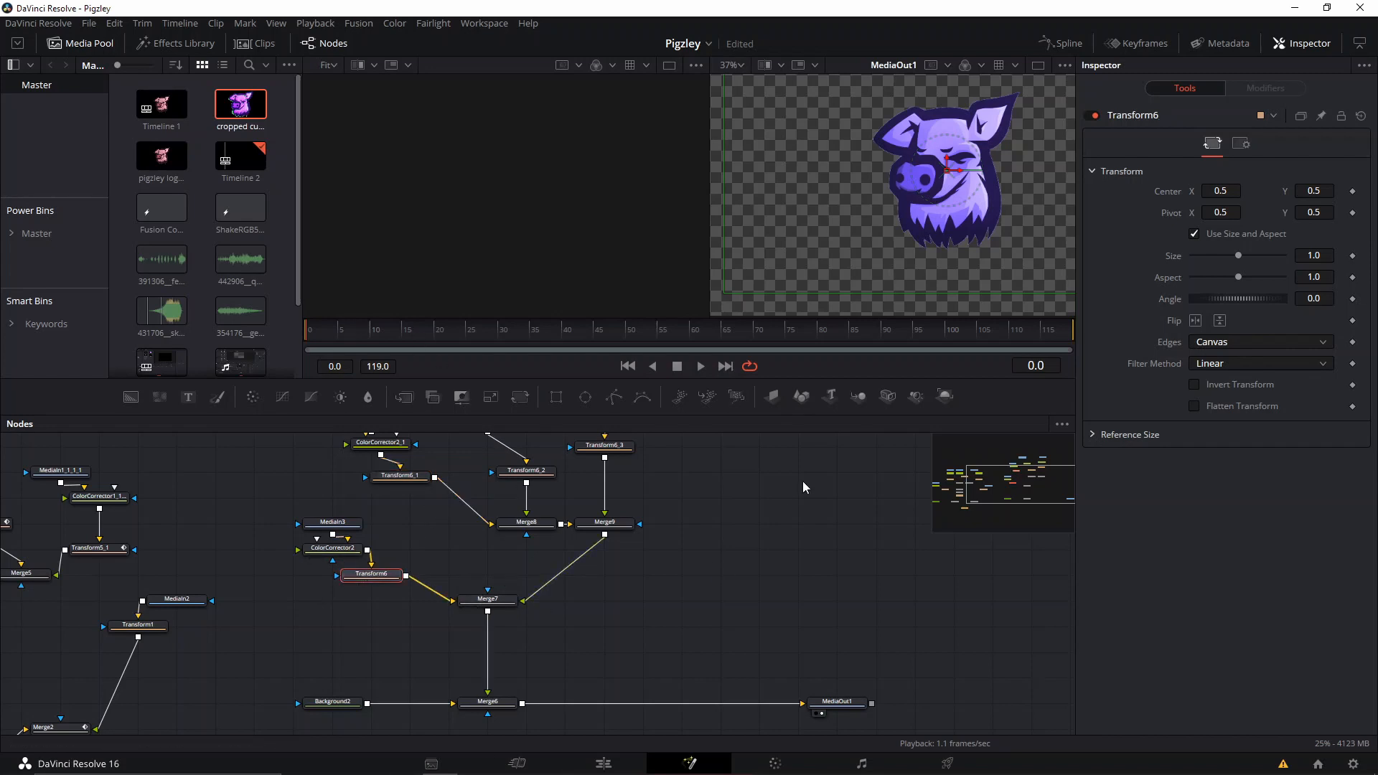
pyautogui.moveTo(648, 534); pyautogui.dragTo(693, 590)
pyautogui.moveTo(374, 665); pyautogui.dragTo(741, 551)
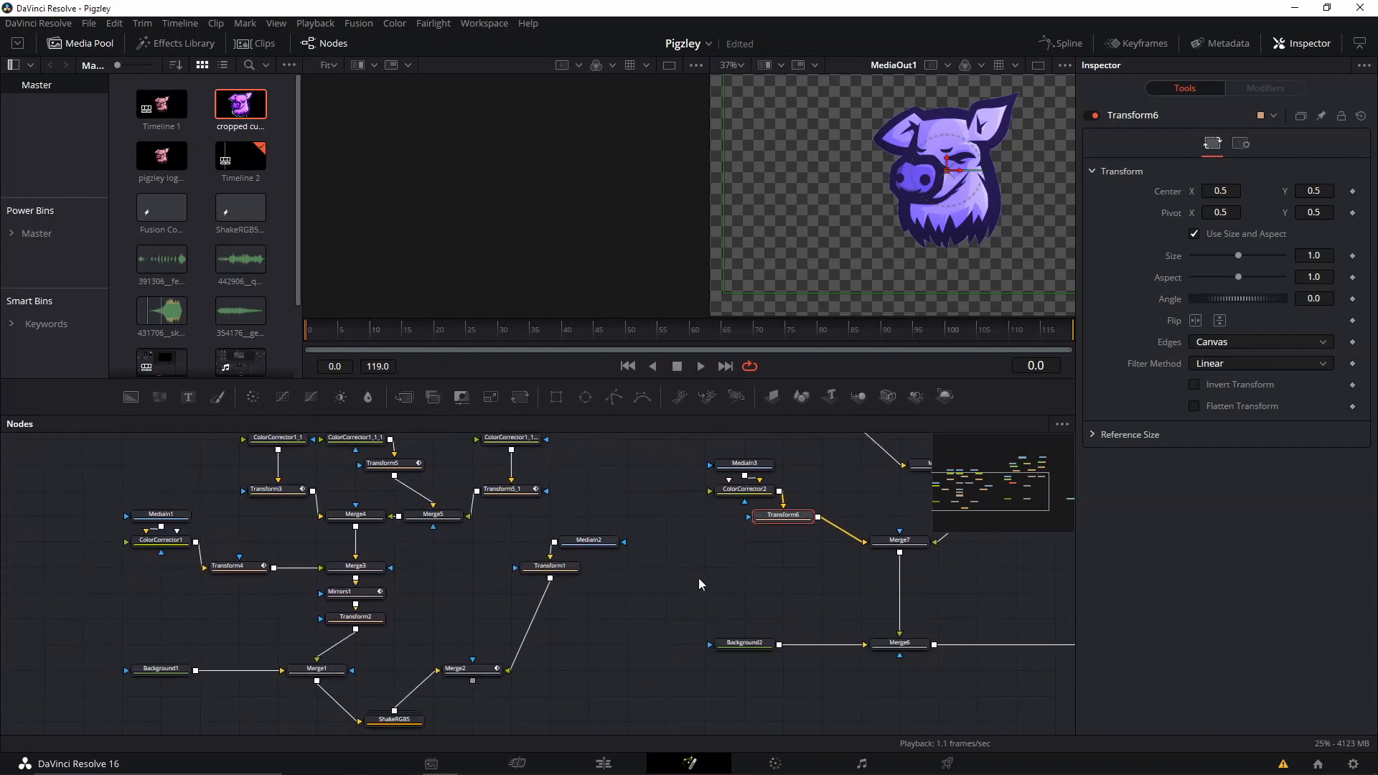
pyautogui.moveTo(670, 591); pyautogui.dragTo(429, 664)
pyautogui.moveTo(243, 662); pyautogui.dragTo(381, 665)
pyautogui.moveTo(613, 650); pyautogui.dragTo(502, 678)
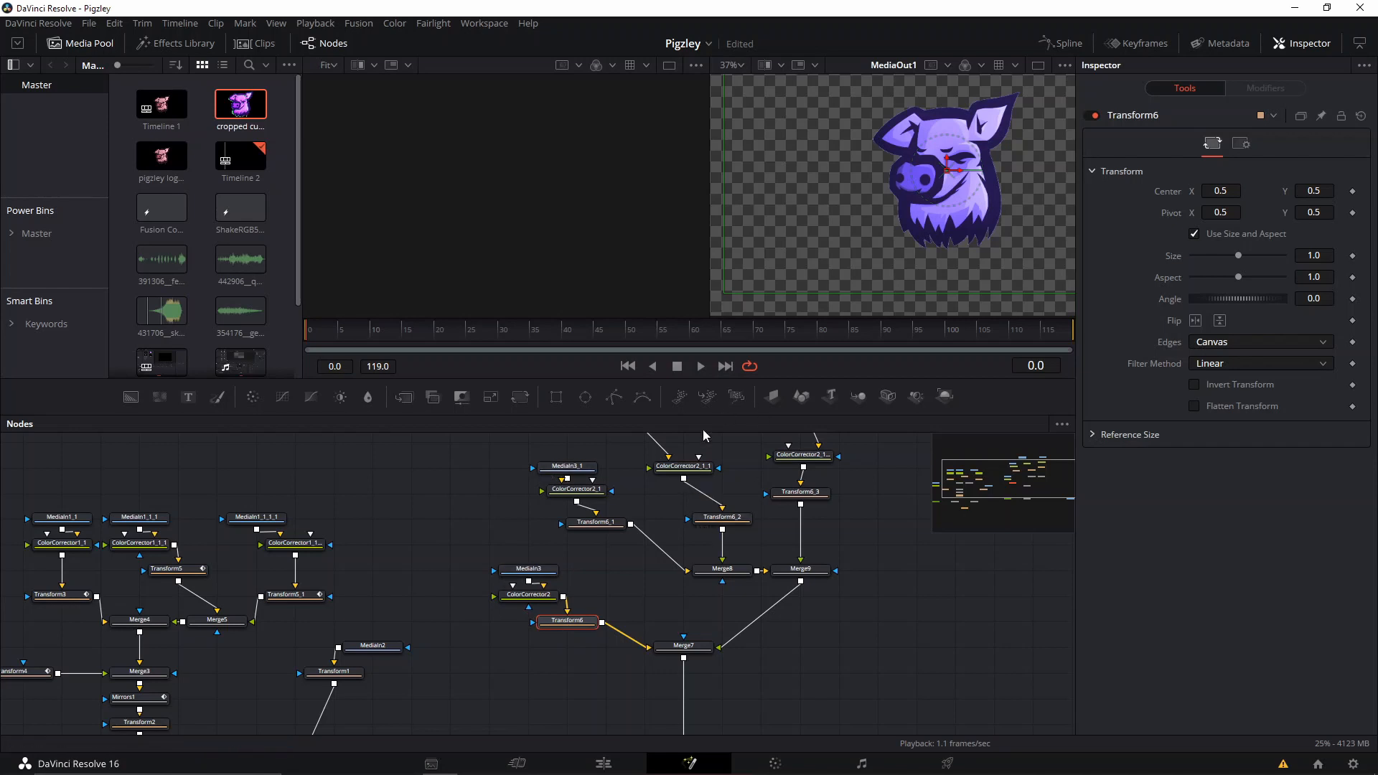
pyautogui.moveTo(680, 591); pyautogui.dragTo(615, 674)
pyautogui.moveTo(775, 670); pyautogui.dragTo(784, 495)
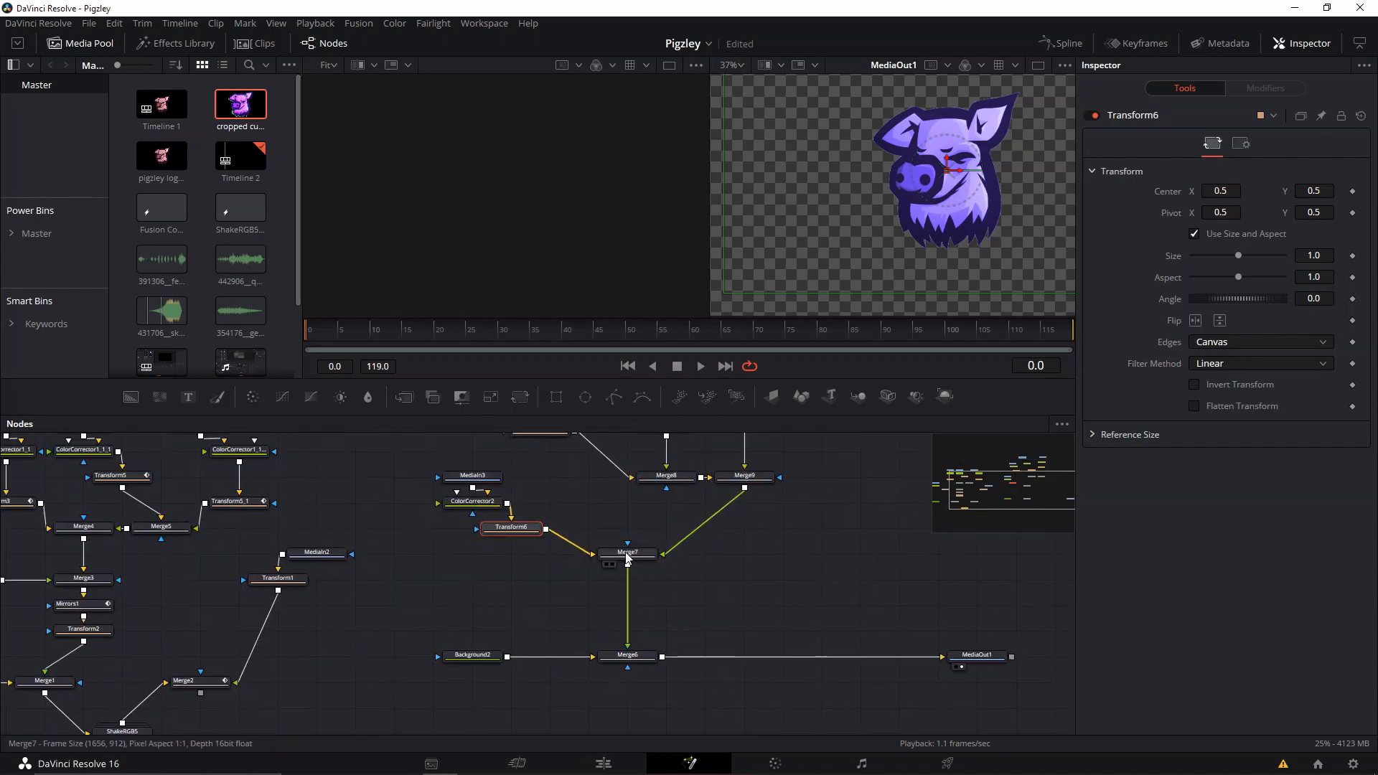
# Swap Merge7's foreground and background inputs so the grey logo copy sits on top, and zoom the viewer out to the full frame.
pyautogui.click(627, 554)
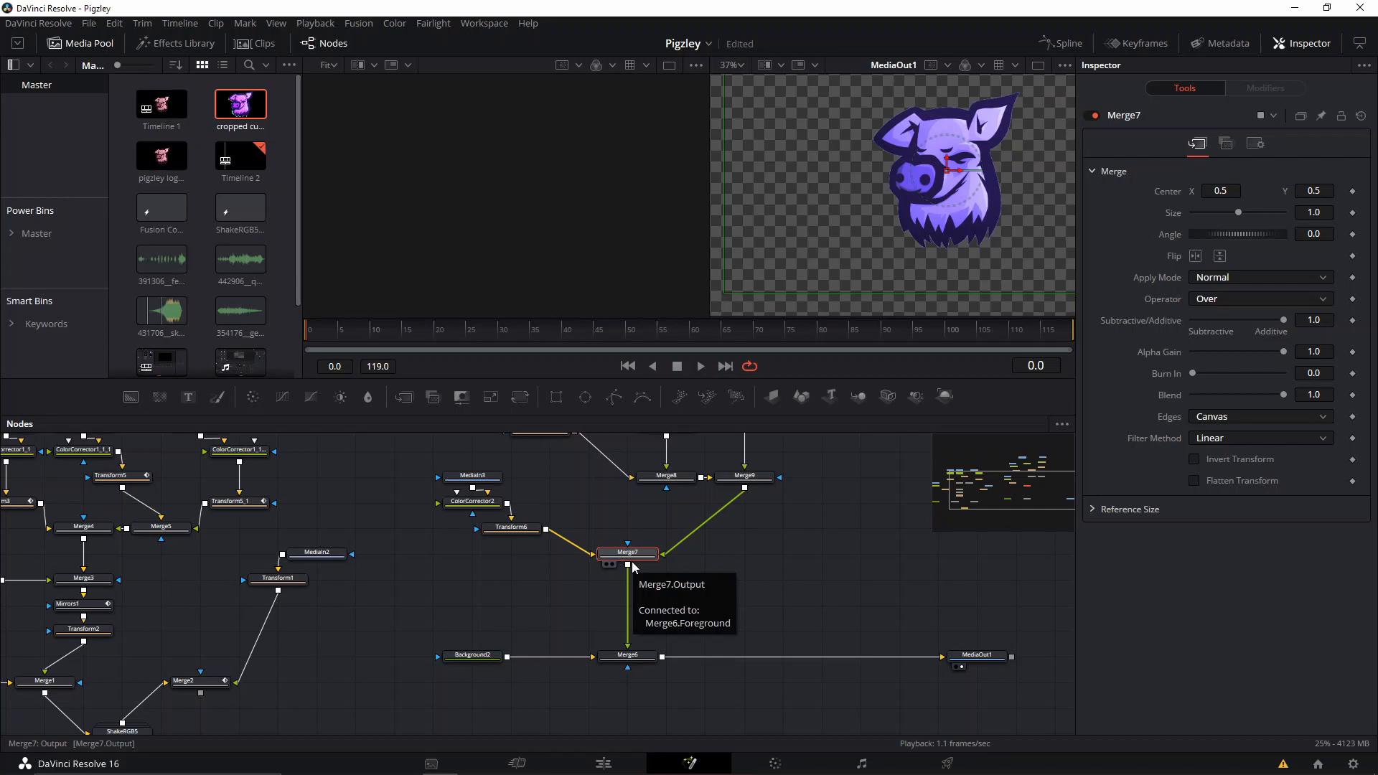
pyautogui.moveTo(416, 460); pyautogui.dragTo(528, 566)
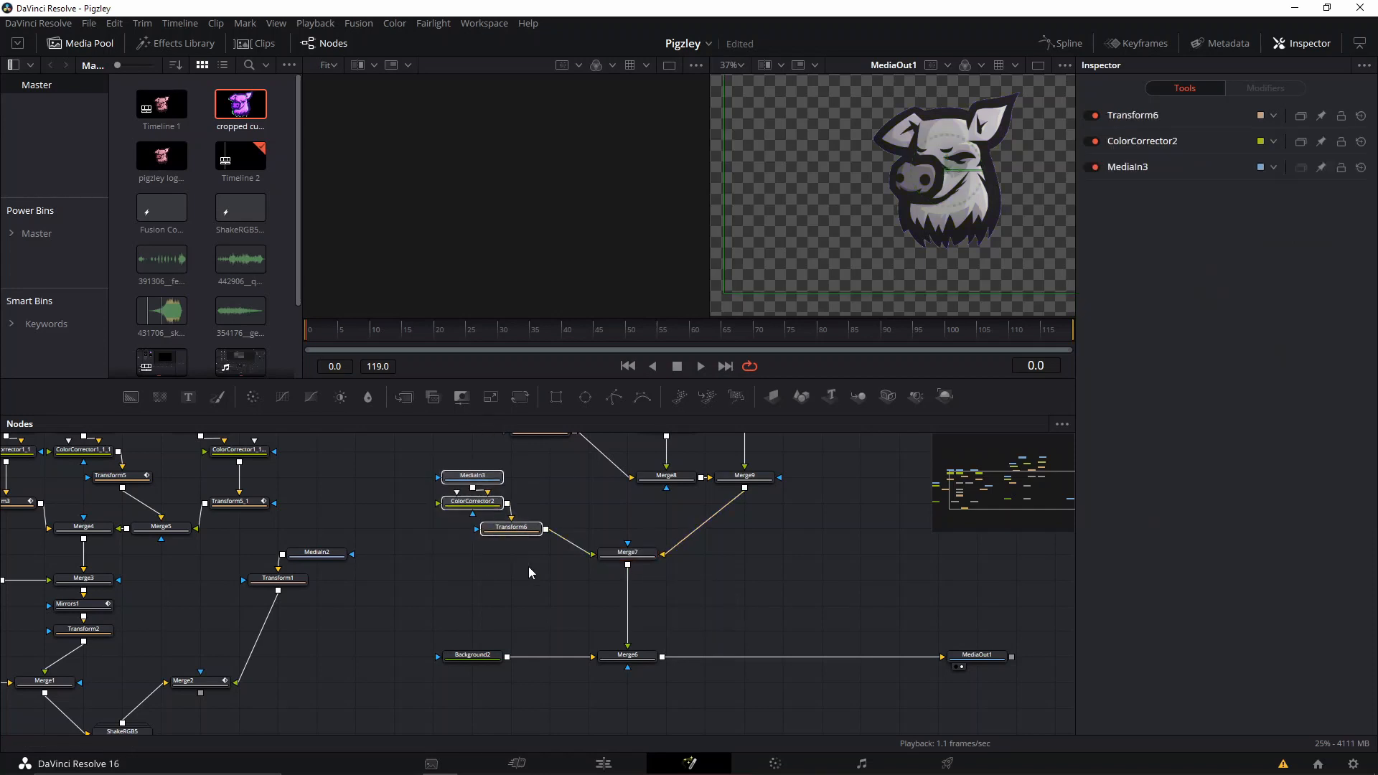
pyautogui.moveTo(902, 226); pyautogui.dragTo(829, 243)
pyautogui.scroll(-3, 829, 243)
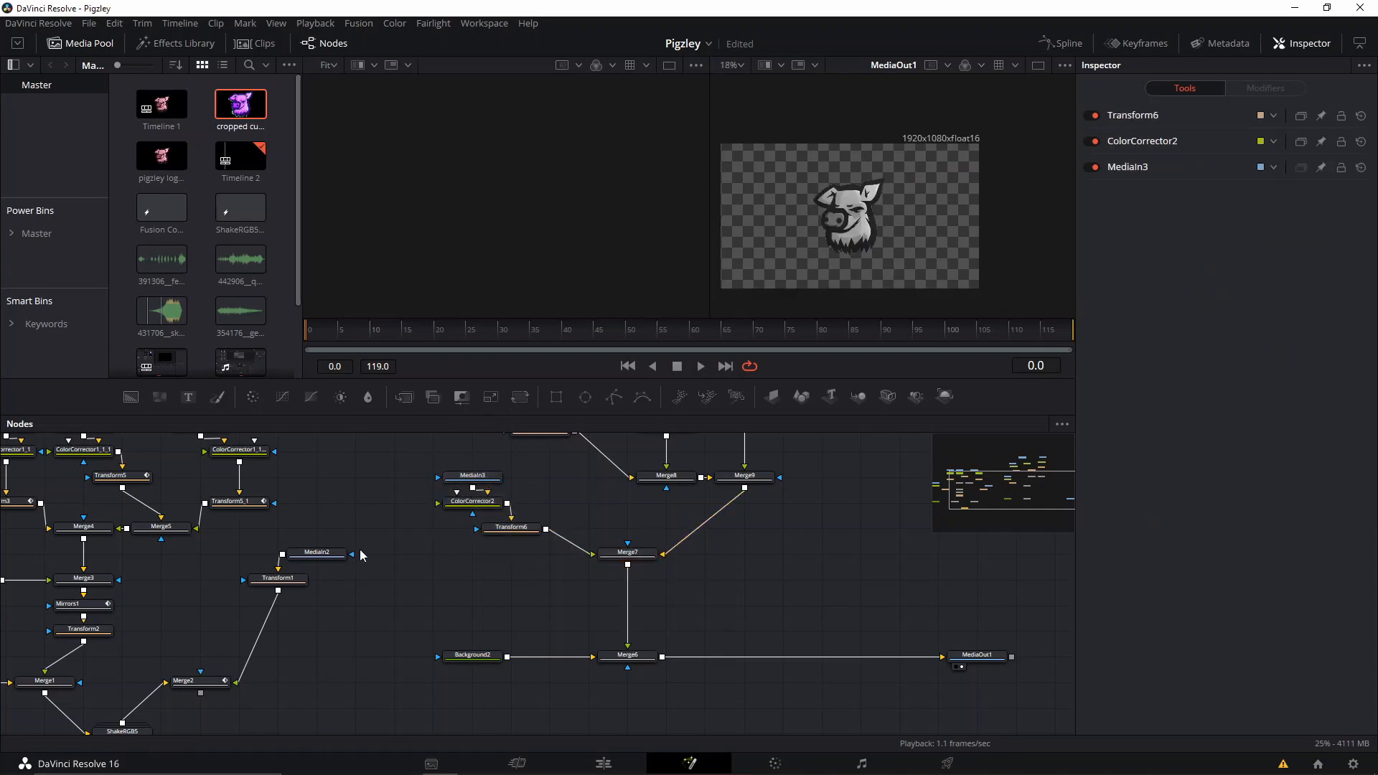
# Keyframe Transform6's Size from 0.0 at frame 0 to 1.0 at frame 10, using the original Transform3's timing as reference.
pyautogui.moveTo(305, 561); pyautogui.dragTo(505, 583)
pyautogui.click(195, 523)
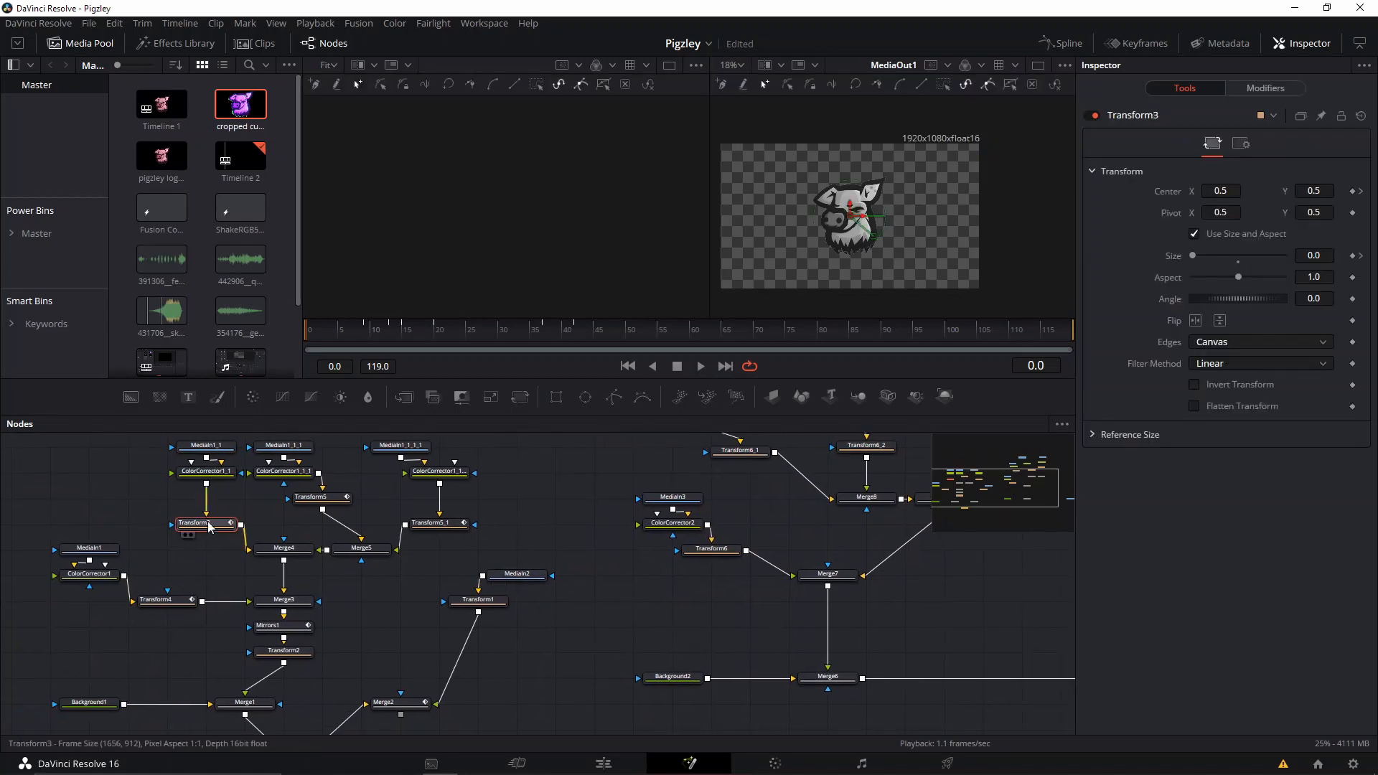
pyautogui.click(320, 335)
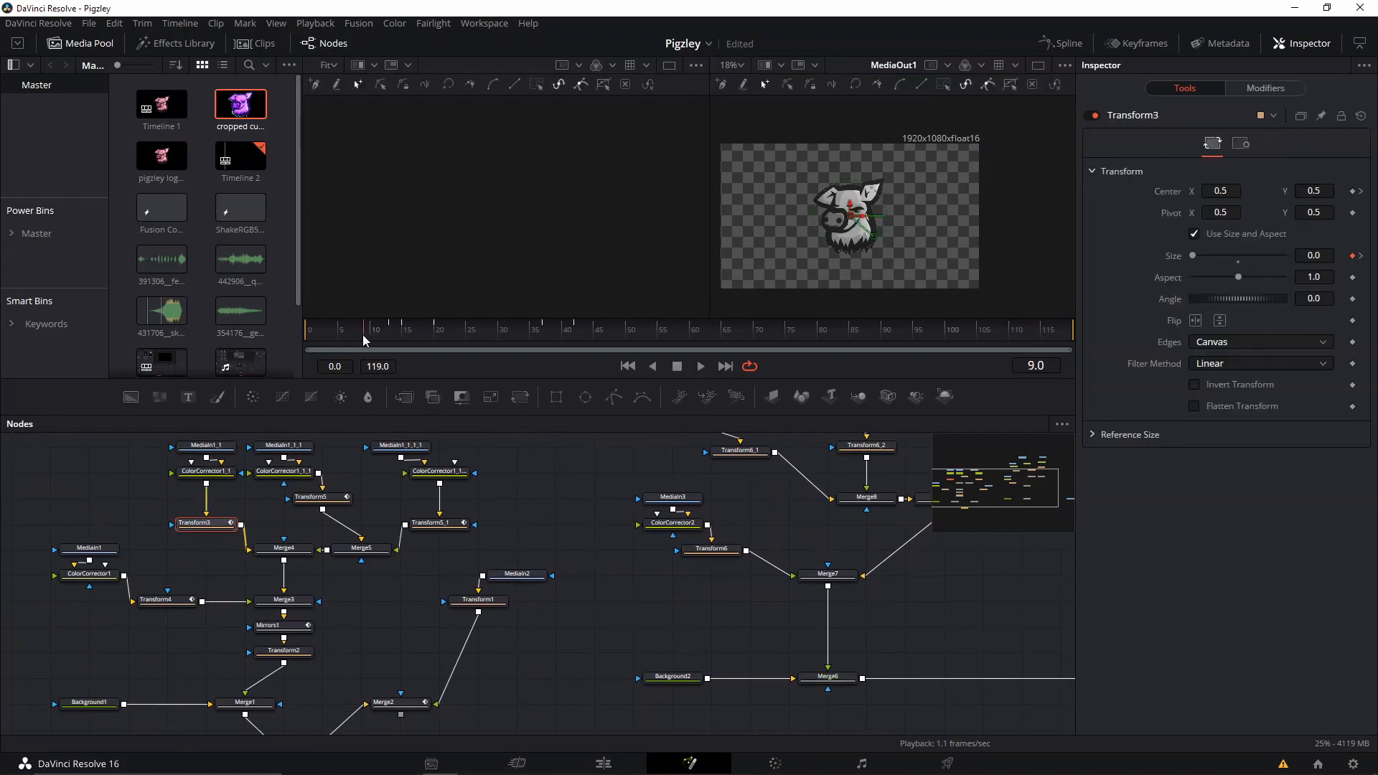
pyautogui.moveTo(306, 339)
pyautogui.mouseDown()
pyautogui.moveTo(371, 340)
pyautogui.moveTo(355, 361)
pyautogui.moveTo(304, 358)
pyautogui.mouseUp()
pyautogui.moveTo(827, 547); pyautogui.dragTo(711, 560)
pyautogui.click(585, 565)
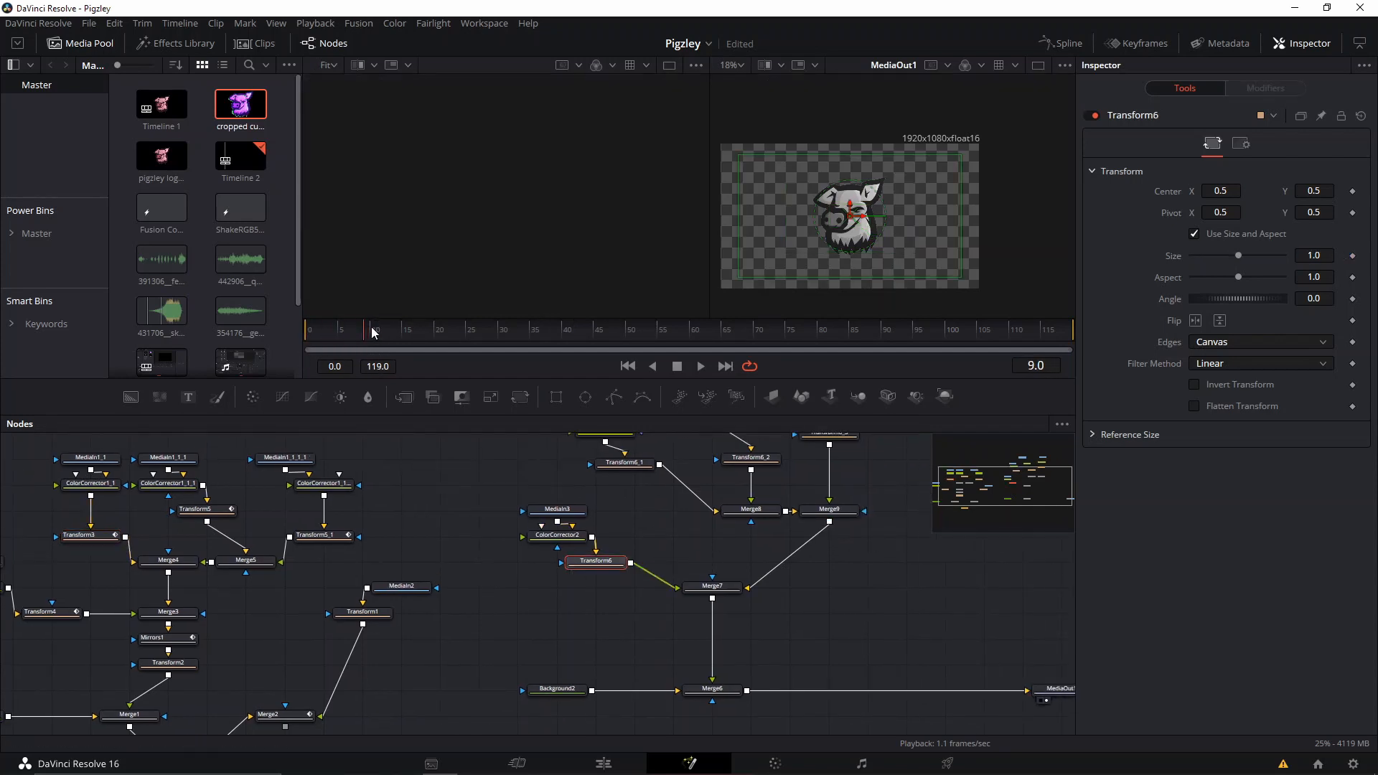
pyautogui.click(1352, 256)
pyautogui.moveTo(1242, 255); pyautogui.dragTo(1163, 262)
pyautogui.rightClick(789, 368)
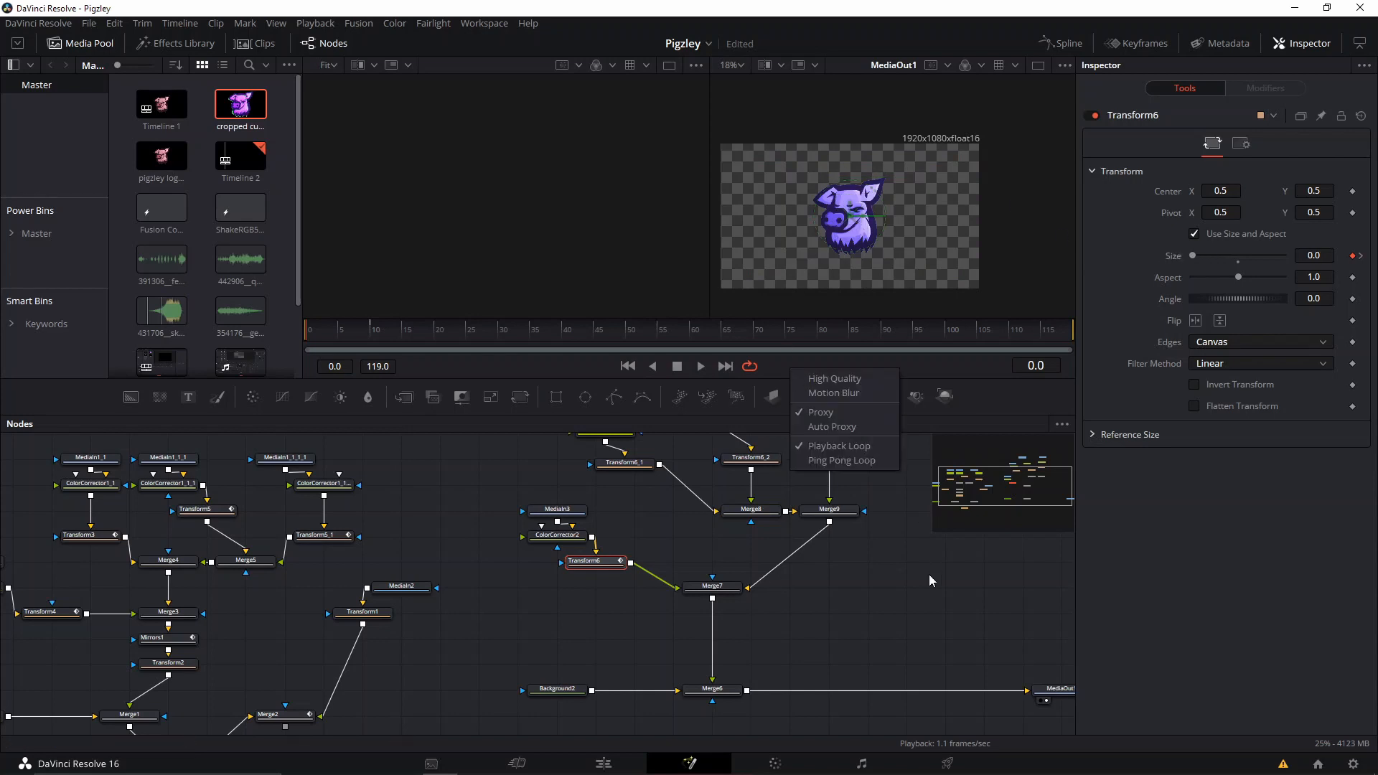
pyautogui.click(928, 574)
pyautogui.scroll(2, 871, 251)
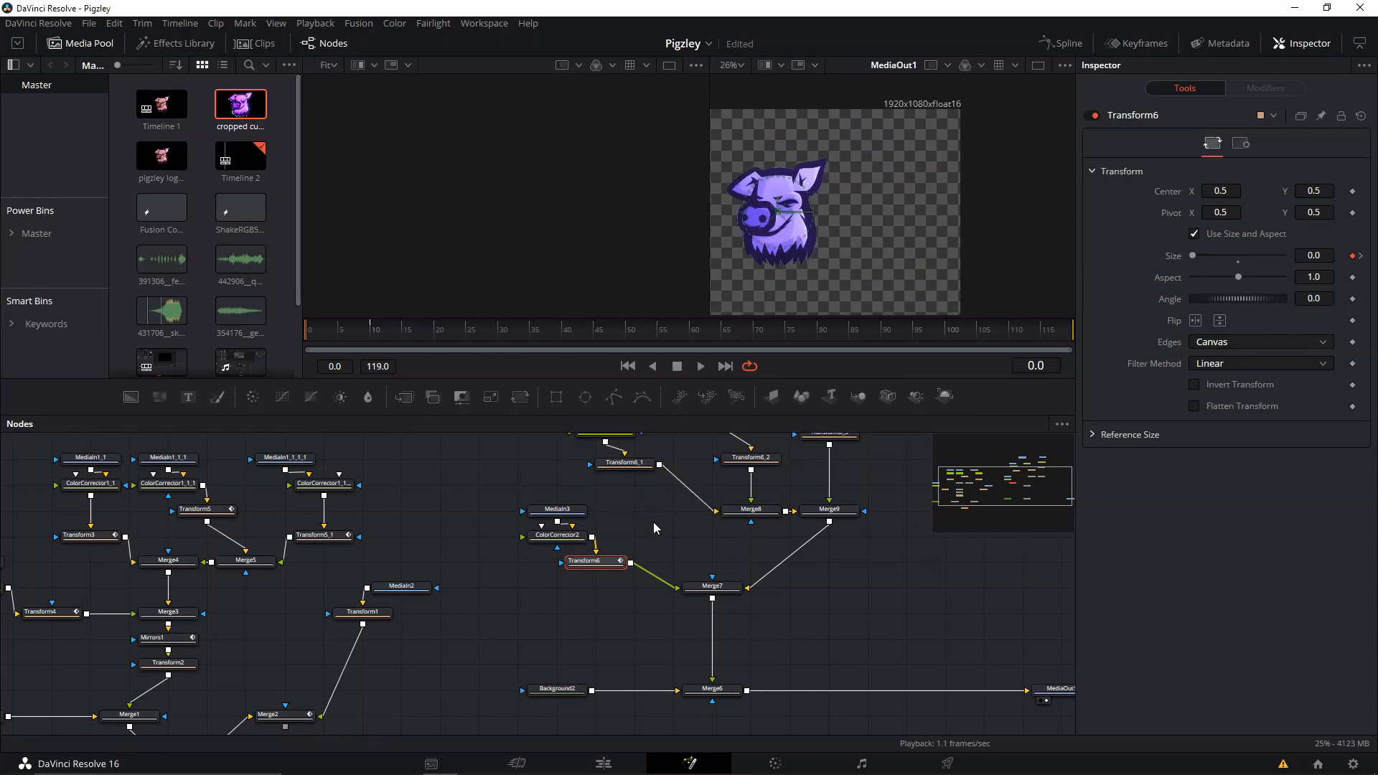
pyautogui.moveTo(653, 522); pyautogui.dragTo(663, 553)
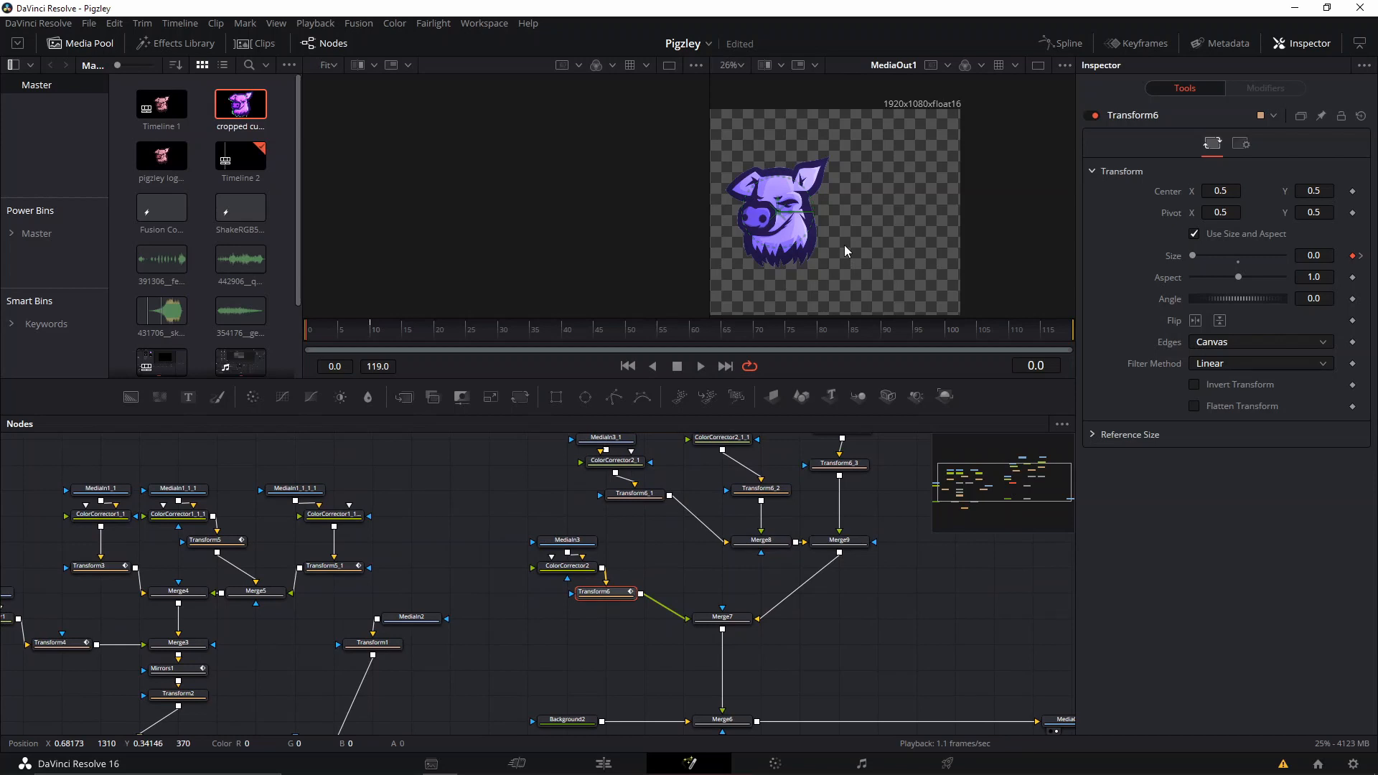
pyautogui.rightClick(1157, 263)
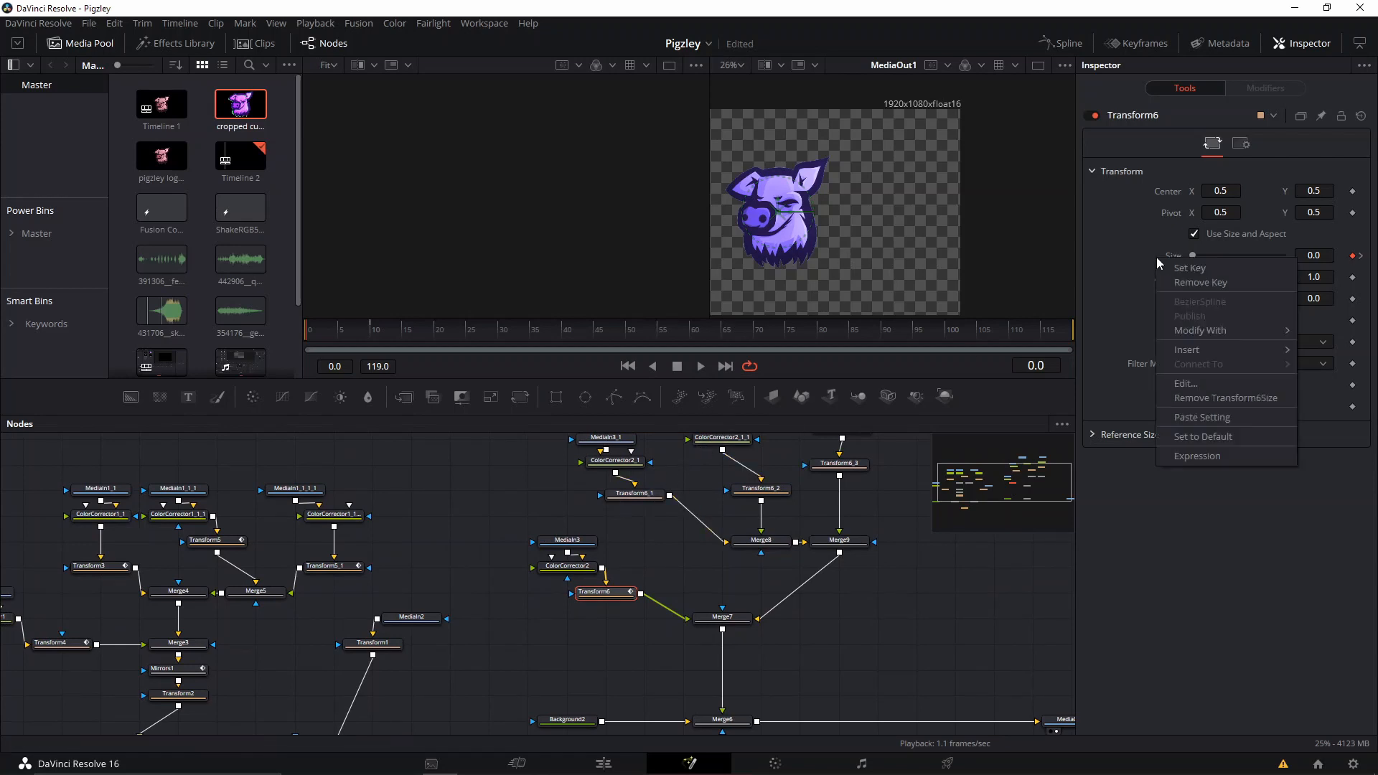
# Copy Transform6 and paste its settings onto Transform6_1.
pyautogui.rightClick(604, 600)
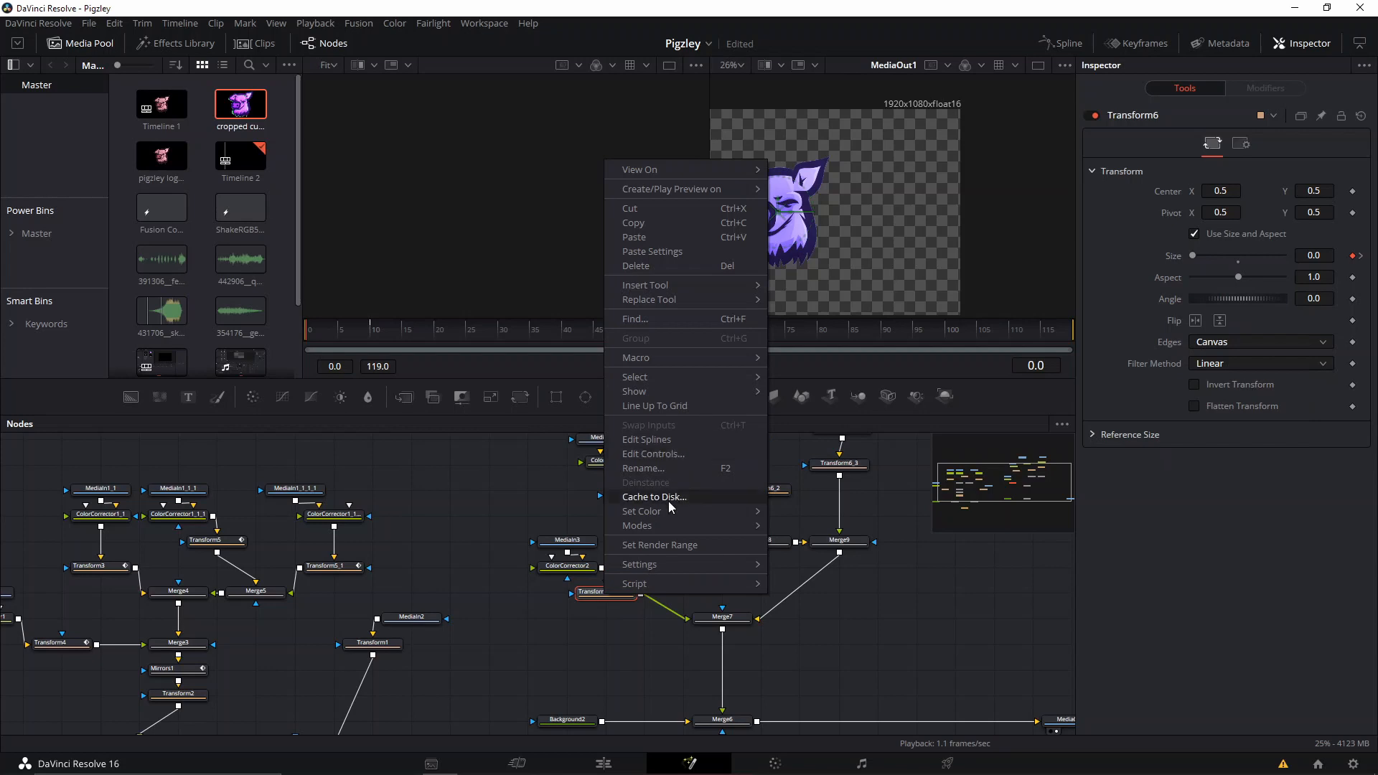
pyautogui.click(648, 225)
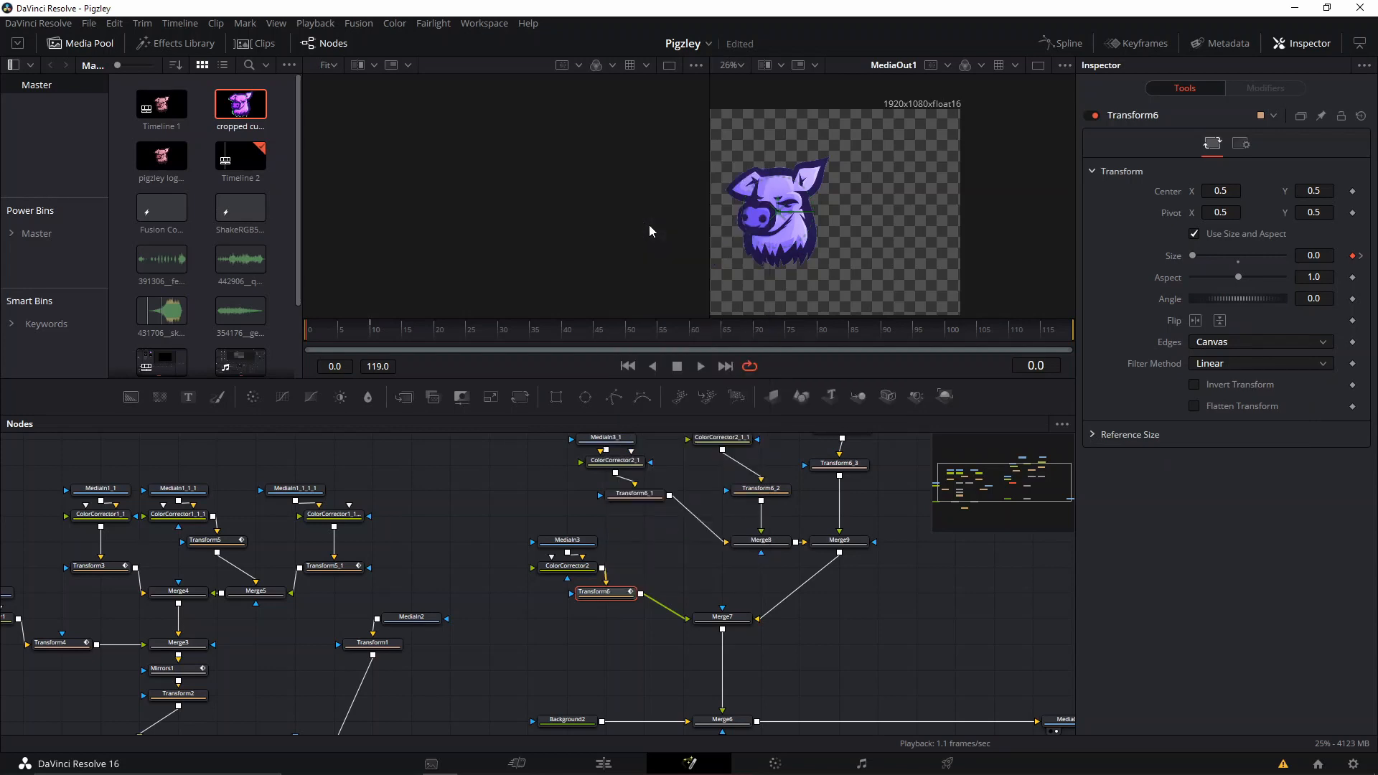
pyautogui.hotkey('ctrl', 'v')
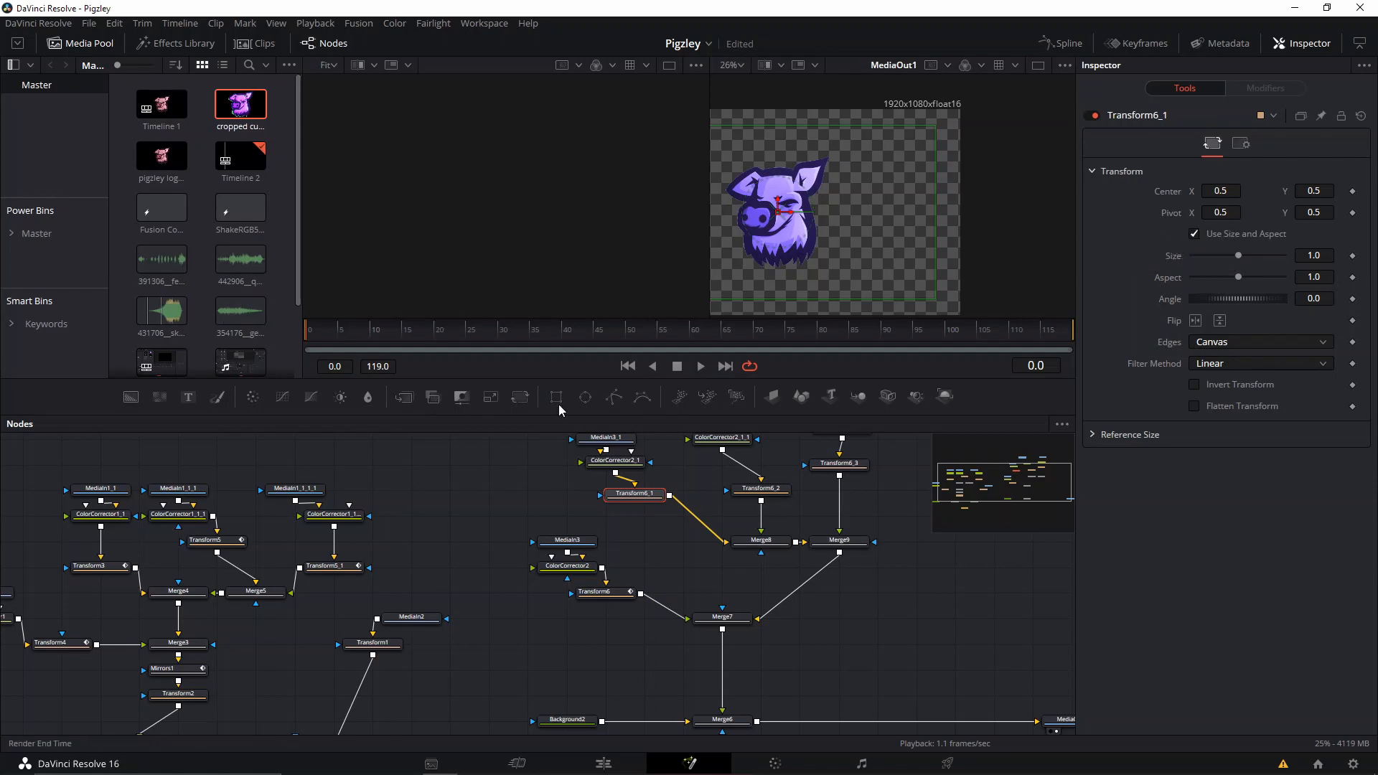
pyautogui.rightClick(634, 493)
pyautogui.click(703, 149)
# Paste the copied Transform6 settings onto Transform6_2 and play the scale-up.
pyautogui.rightClick(766, 498)
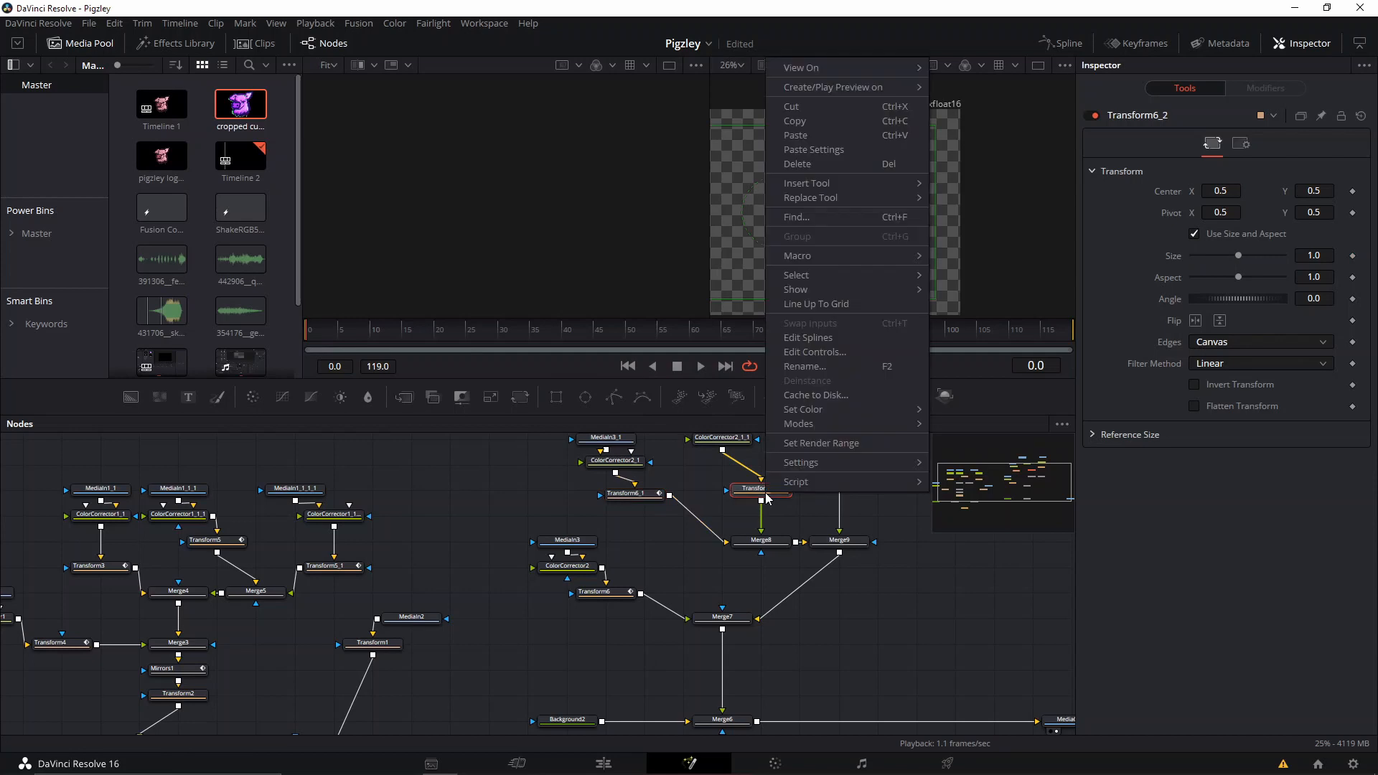
pyautogui.click(845, 149)
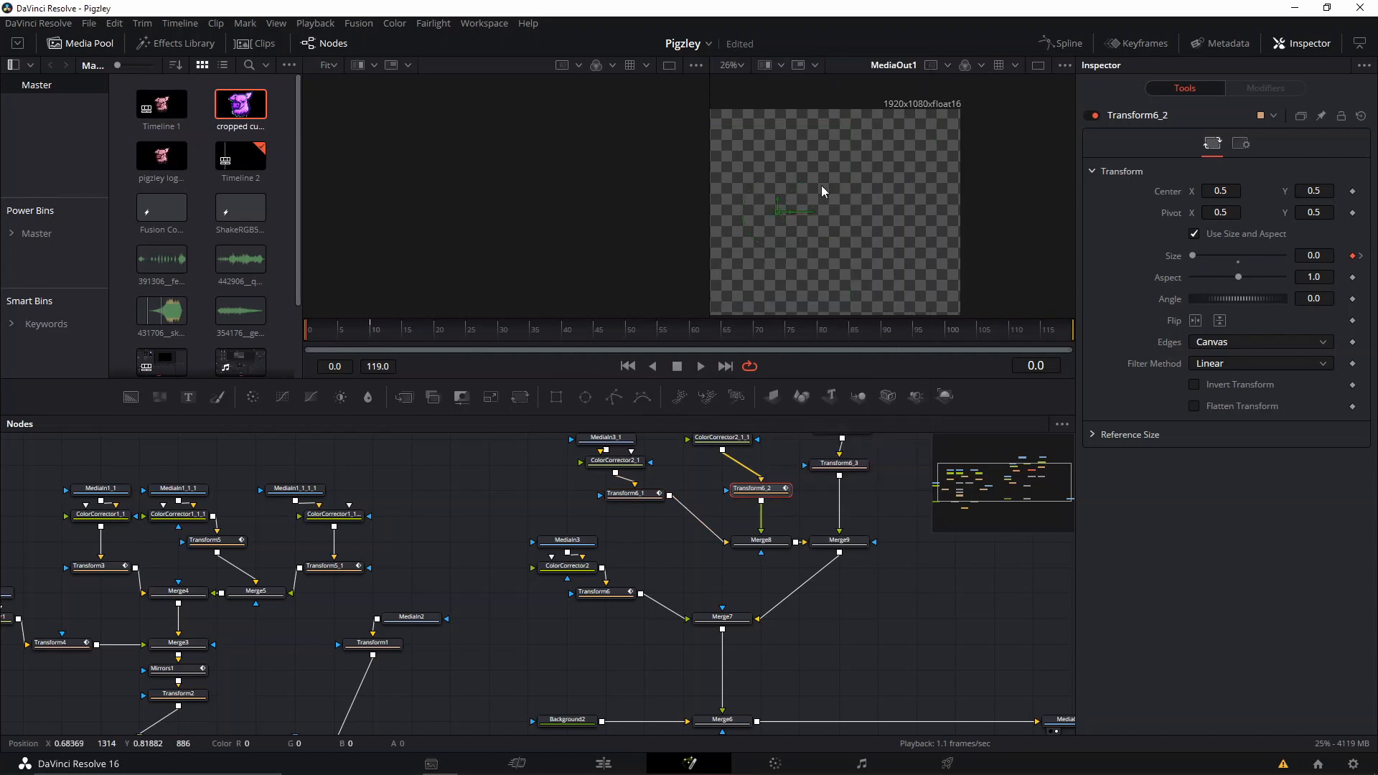
pyautogui.press('space')
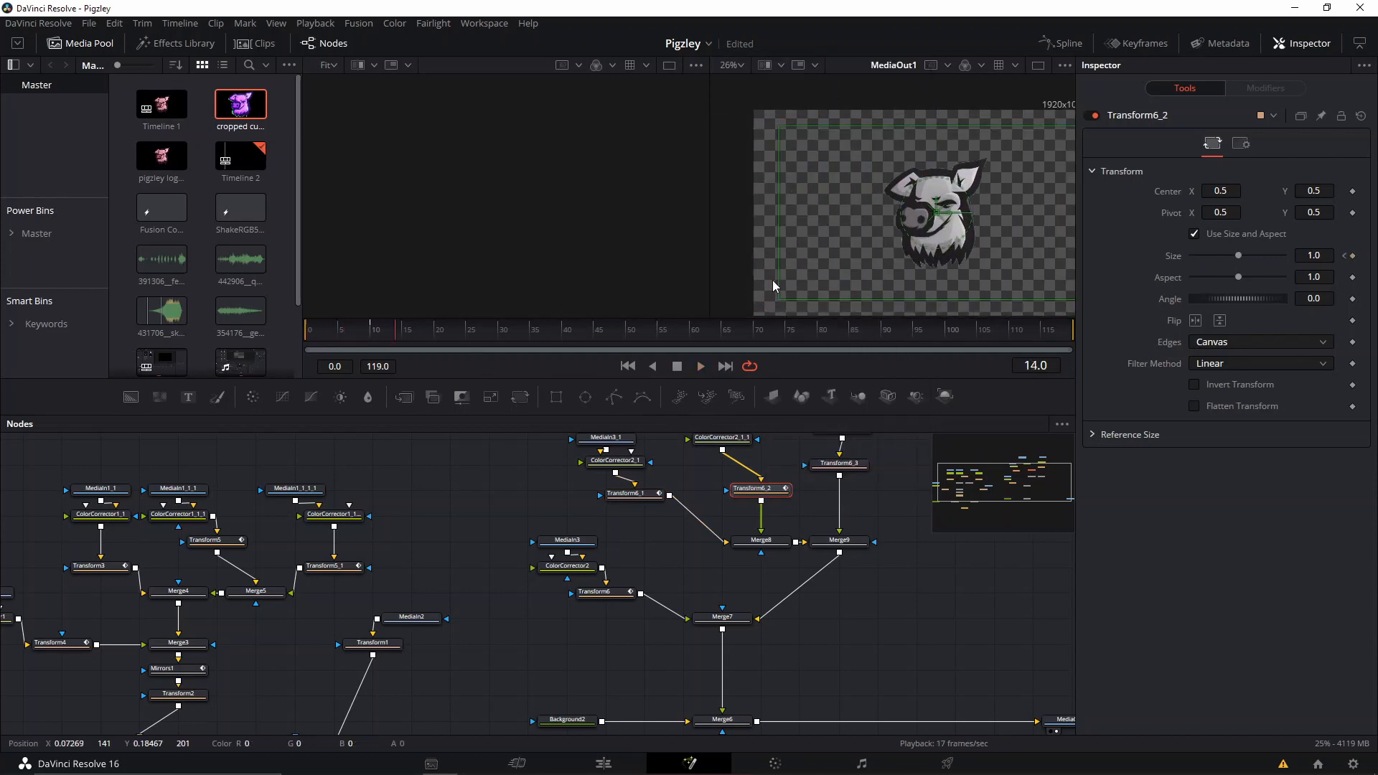
pyautogui.rightClick(778, 486)
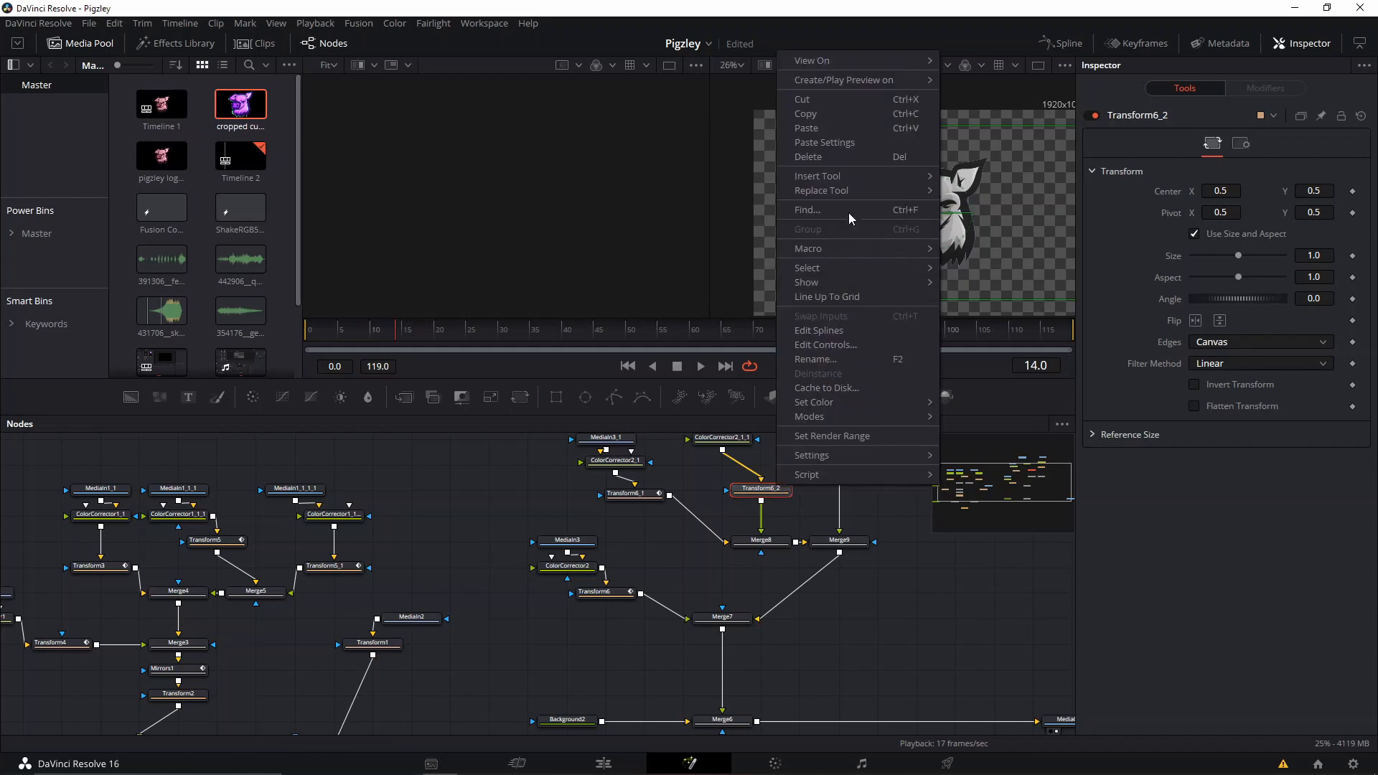
pyautogui.click(832, 142)
# Paste the copied Transform6 settings onto Transform6_3.
pyautogui.click(846, 465)
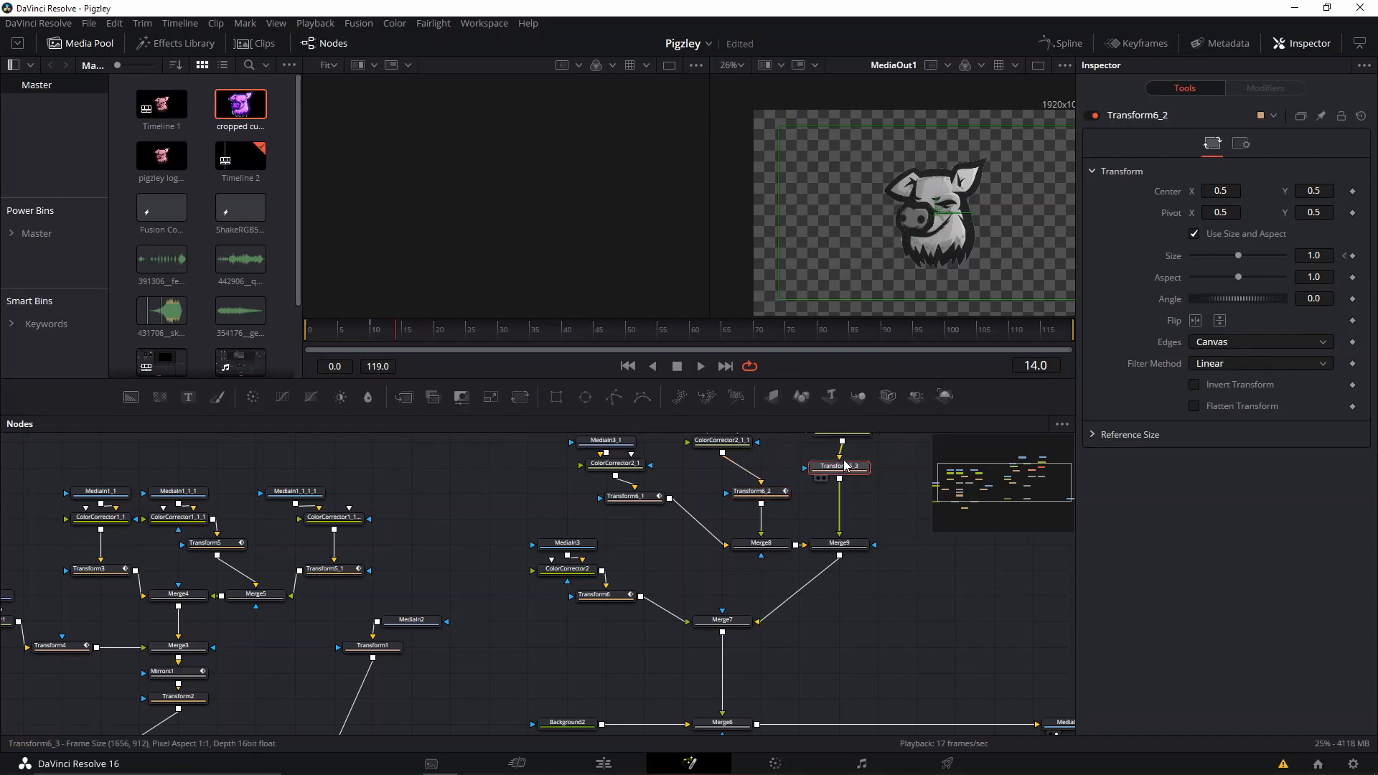
pyautogui.rightClick(842, 461)
pyautogui.click(828, 471)
pyautogui.rightClick(827, 470)
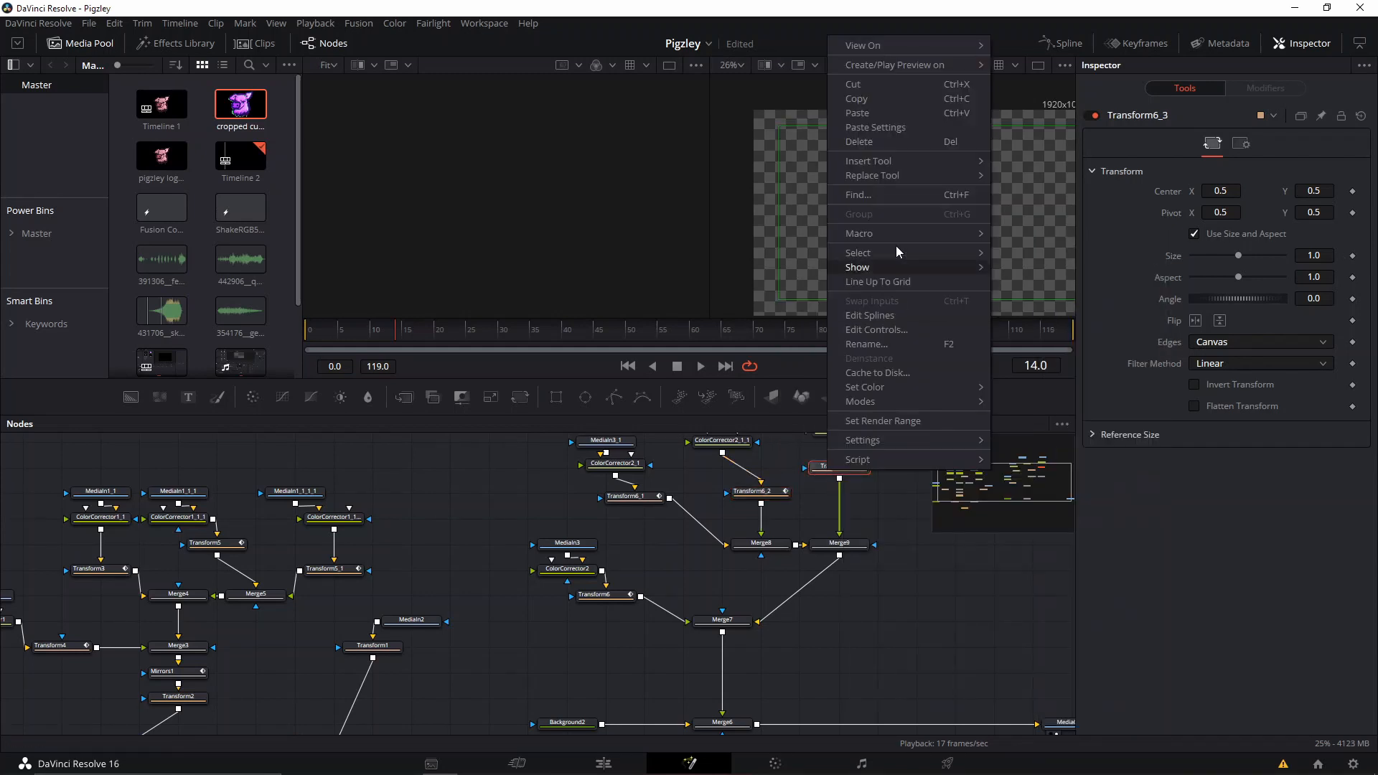
pyautogui.click(875, 127)
# Play the opening frames to check the scale-up, and examine the keyframe timing of the original Transform5.
pyautogui.click(335, 333)
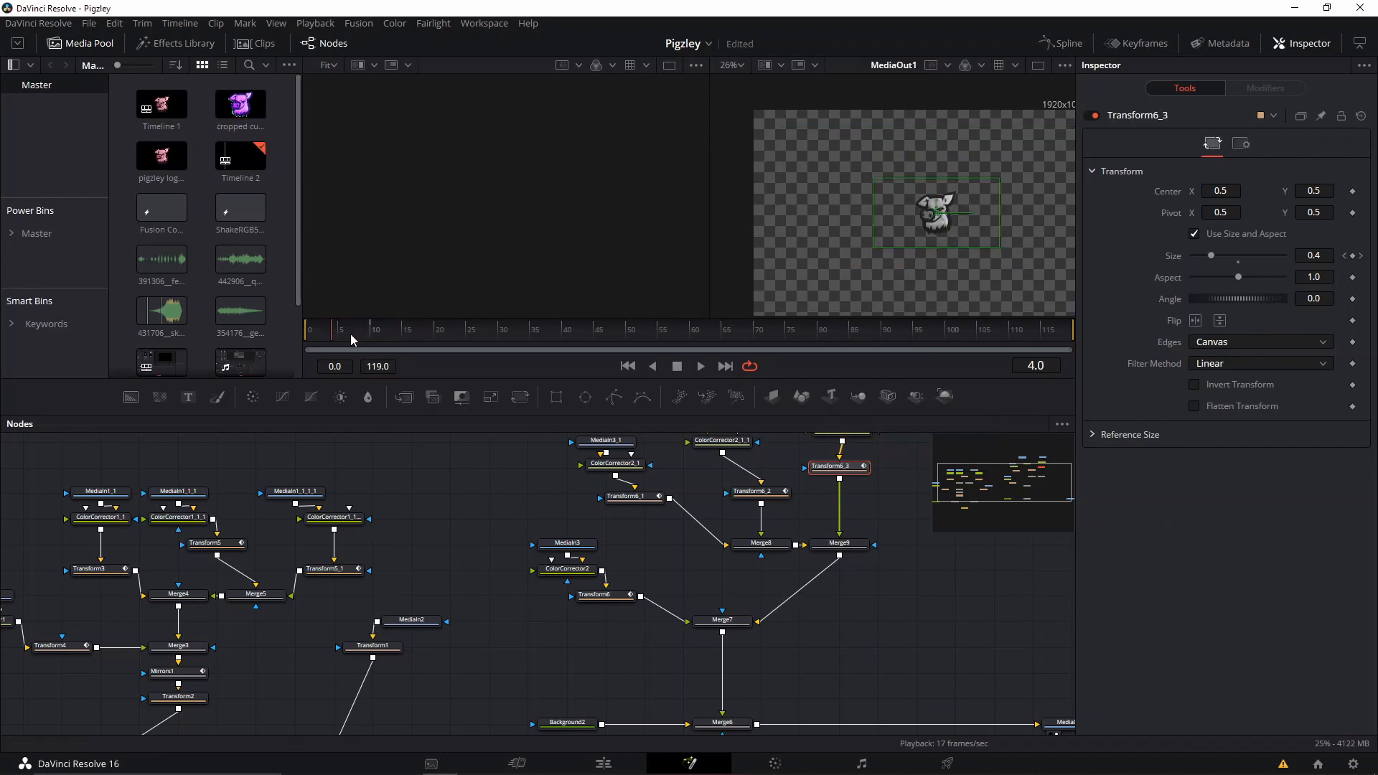
pyautogui.press('space')
pyautogui.click(375, 333)
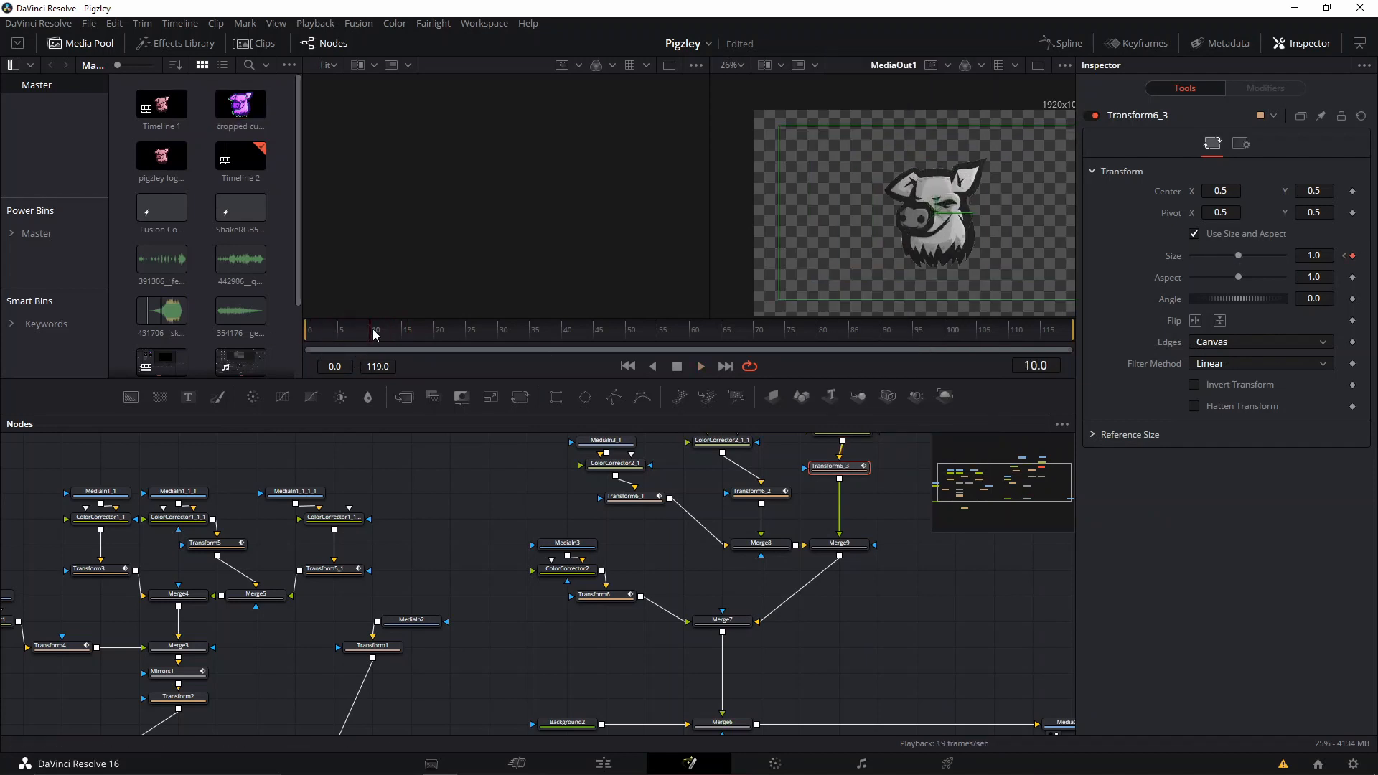
pyautogui.click(376, 347)
pyautogui.click(205, 543)
pyautogui.click(395, 335)
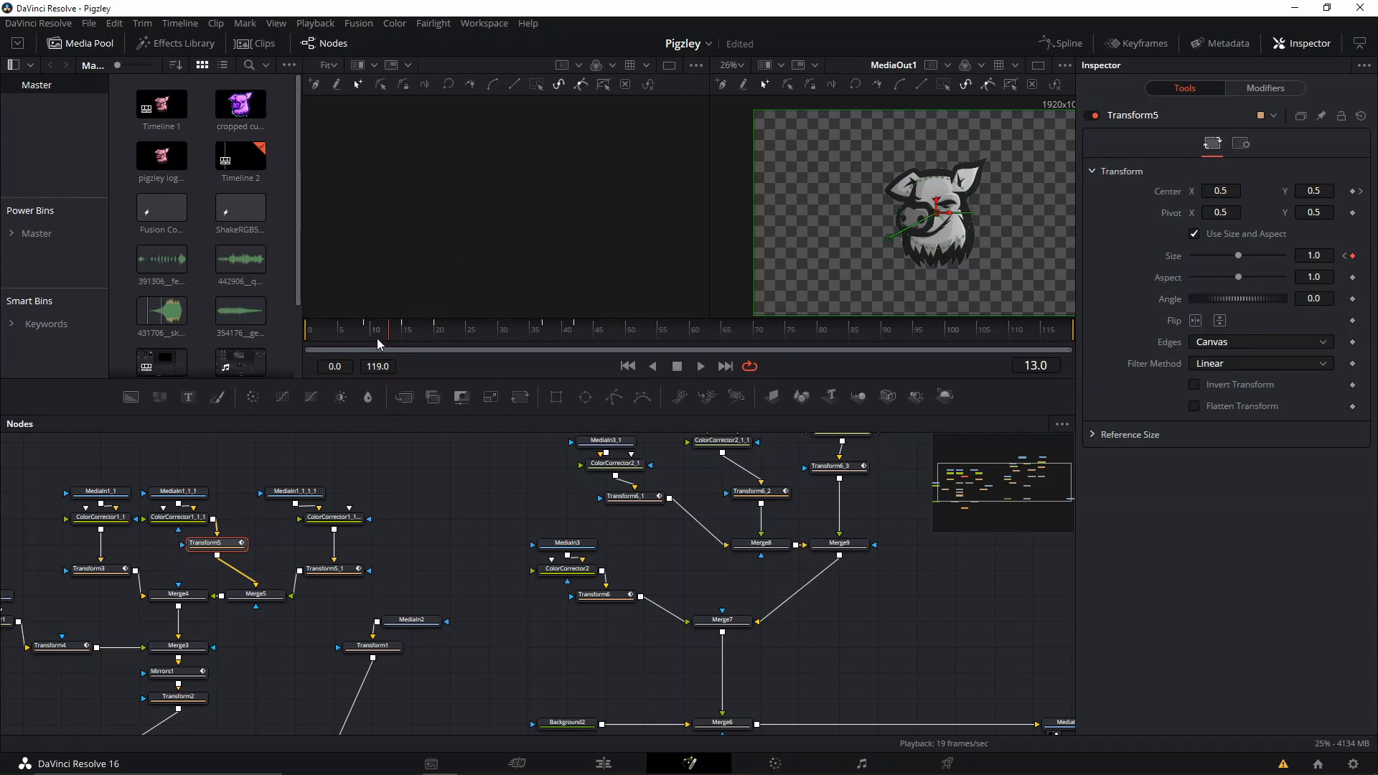
pyautogui.moveTo(414, 334)
pyautogui.mouseDown()
pyautogui.moveTo(436, 333)
pyautogui.moveTo(388, 337)
pyautogui.mouseUp()
pyautogui.click(623, 600)
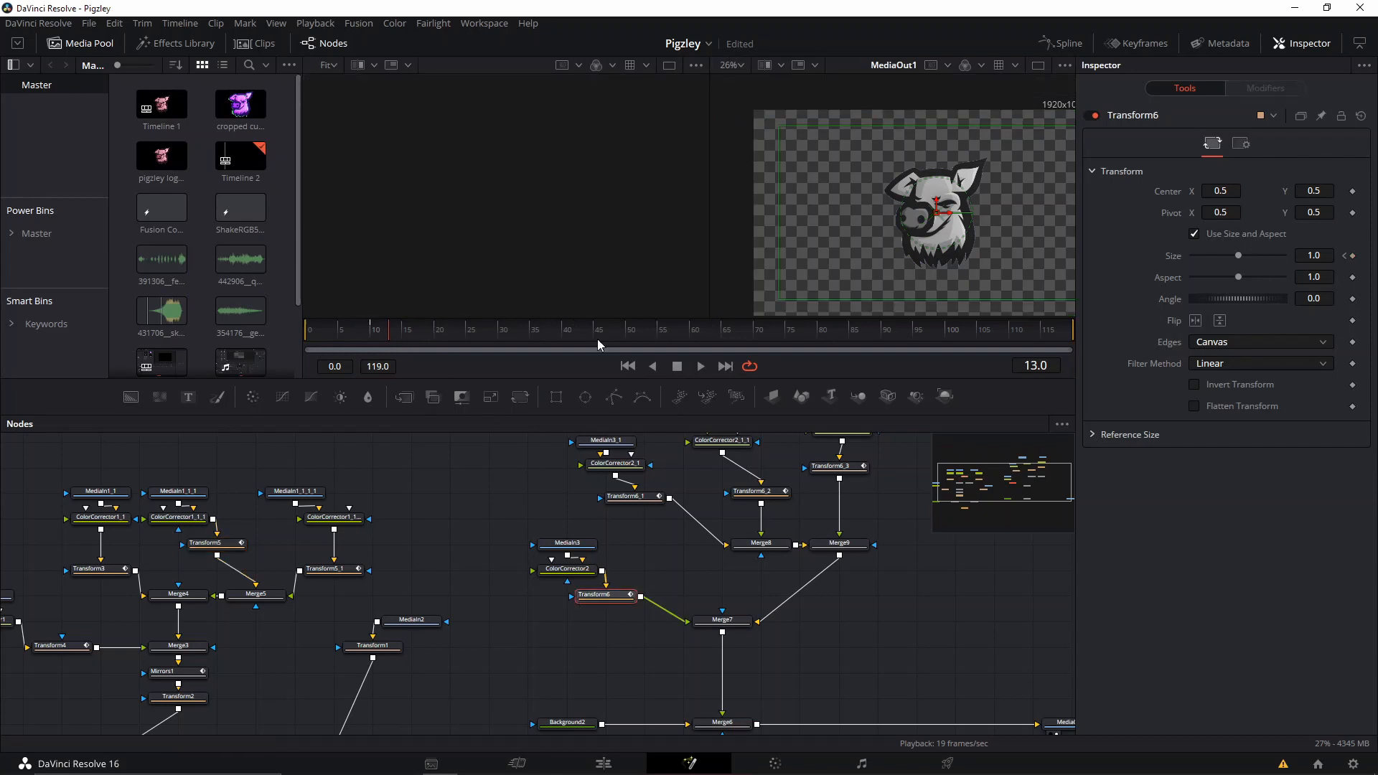
# Add Center keyframes at frame 14 to Transform6_1, Transform6_2 and Transform6_3.
pyautogui.click(395, 337)
pyautogui.click(631, 496)
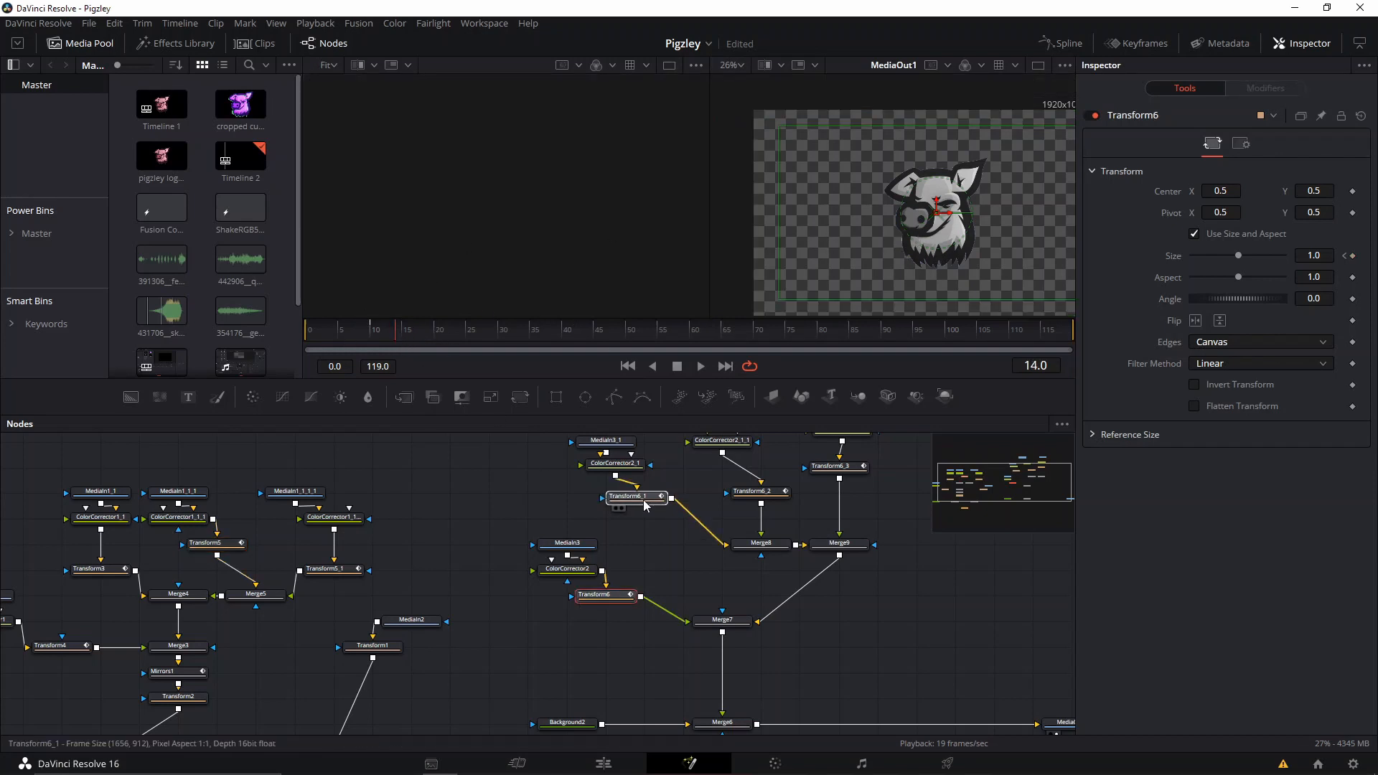
pyautogui.click(1353, 256)
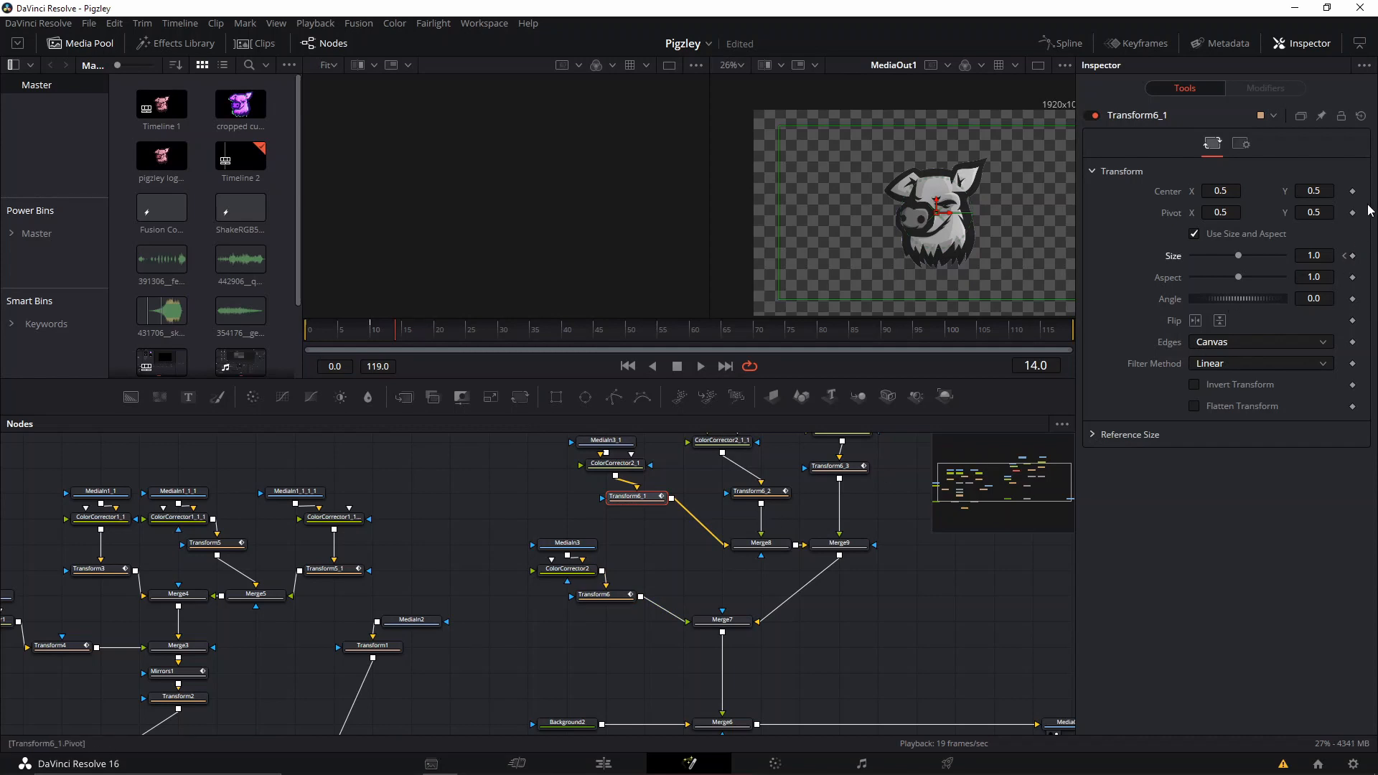
pyautogui.click(1352, 192)
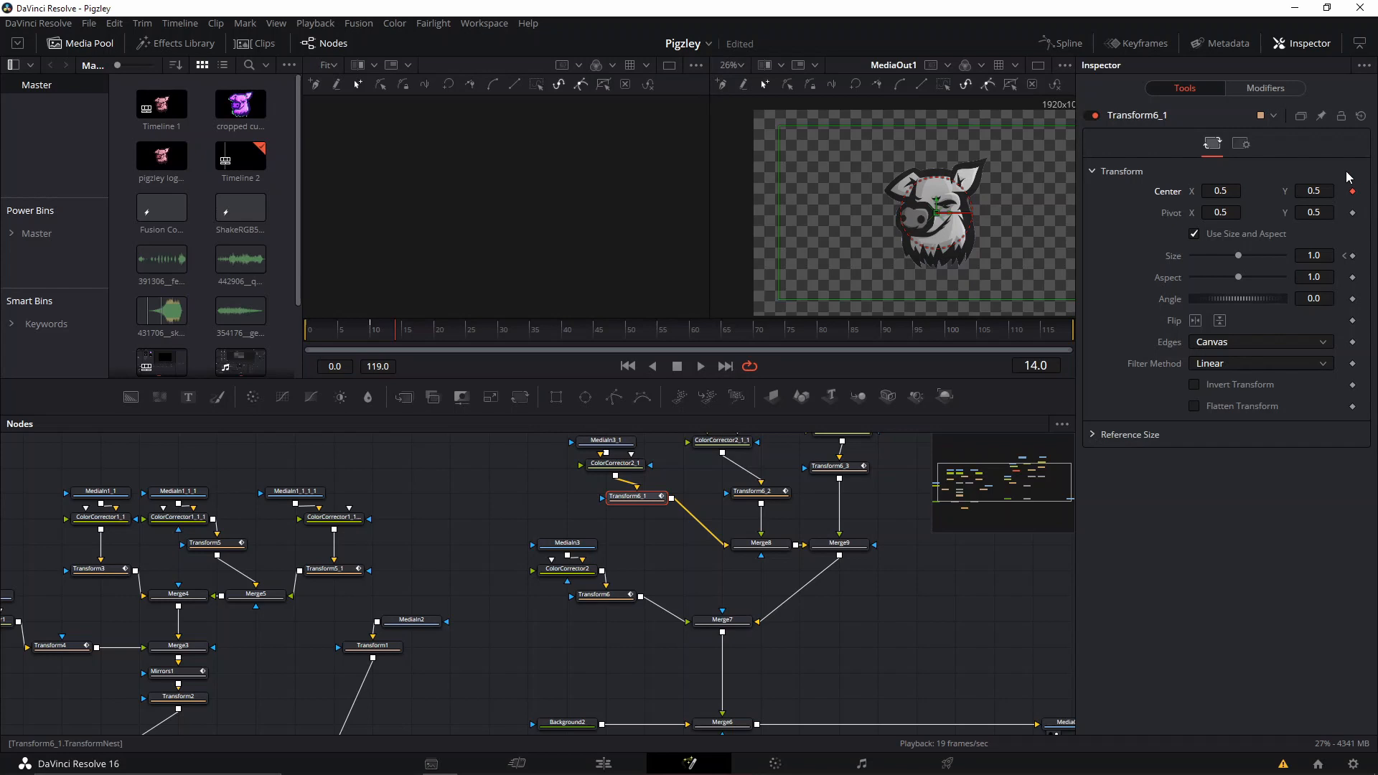
pyautogui.click(762, 495)
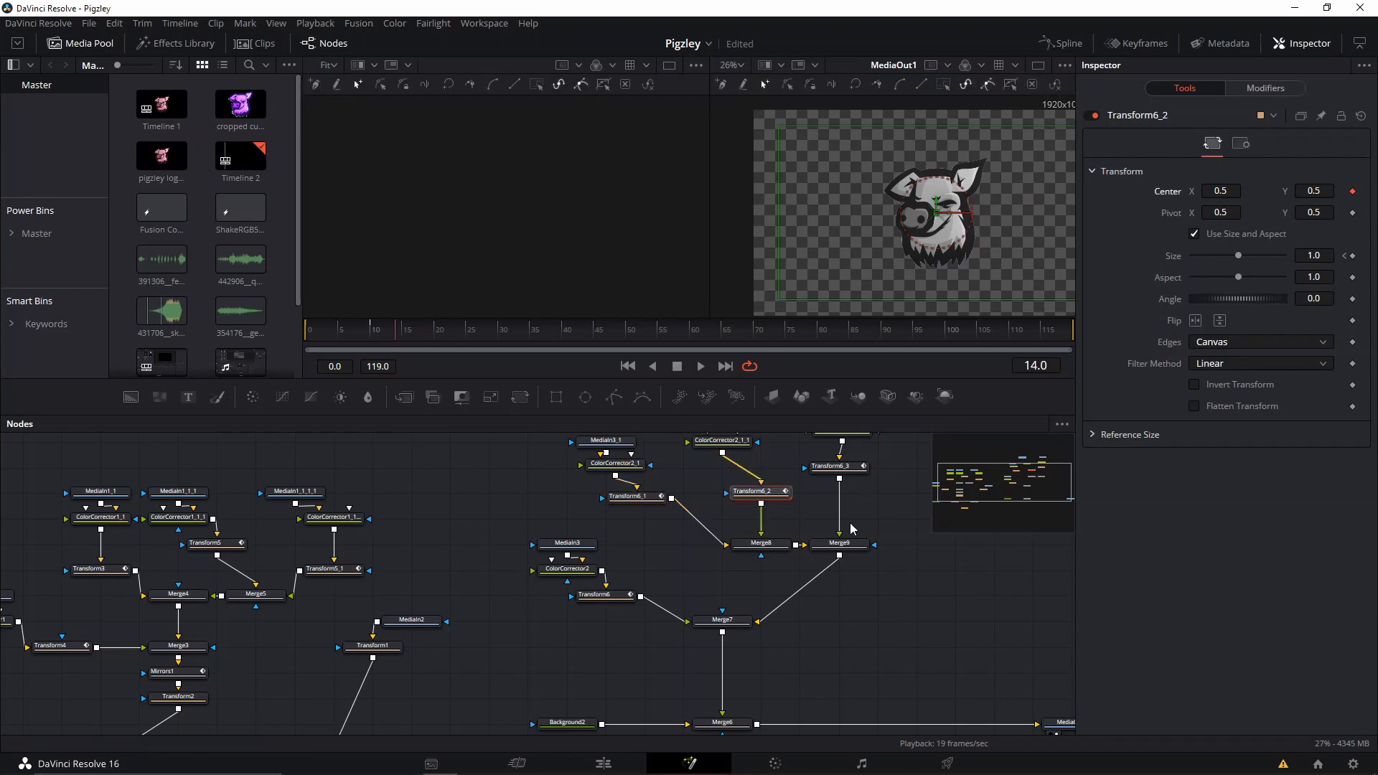
pyautogui.click(831, 466)
pyautogui.click(1353, 191)
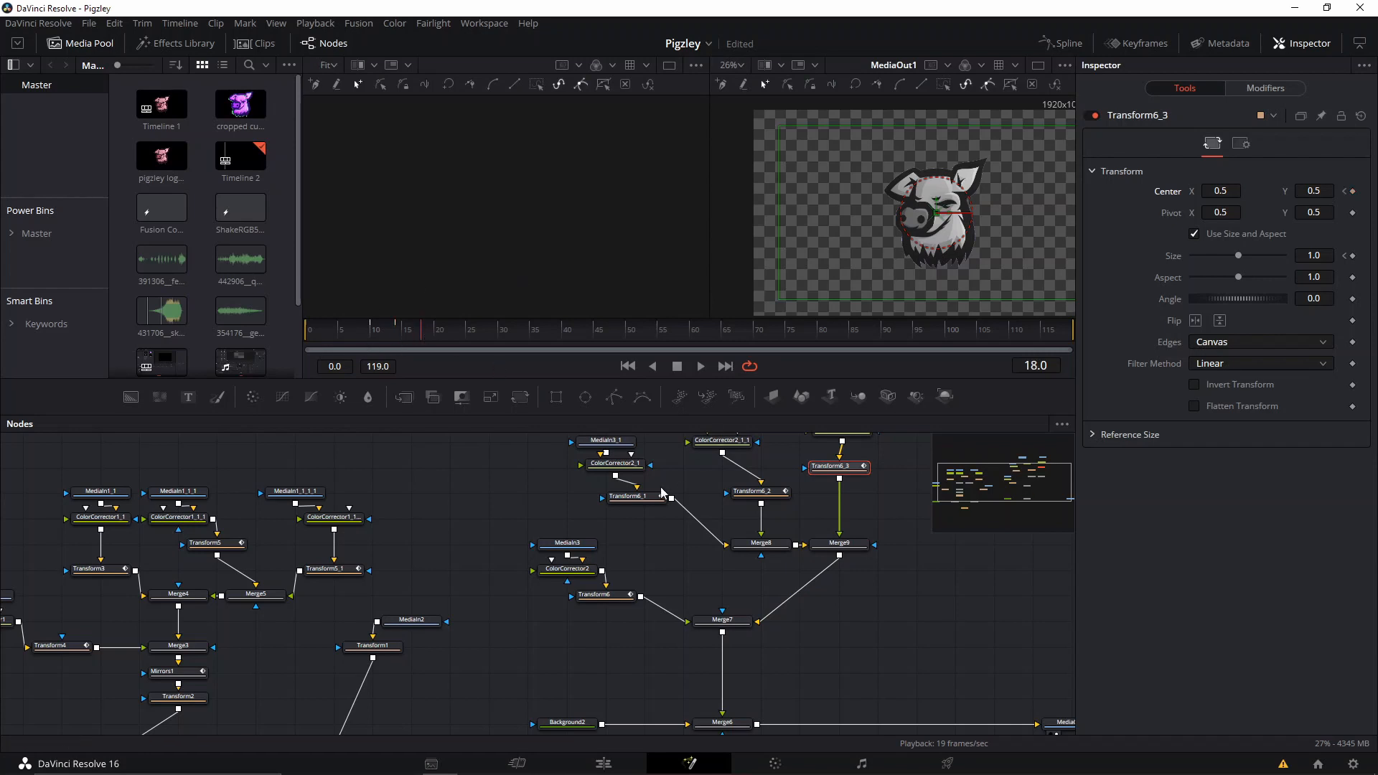
# At frame 18, spread the three tinted copies around the grey logo: pink to the lower left, blue to the lower right, green above.
pyautogui.click(628, 496)
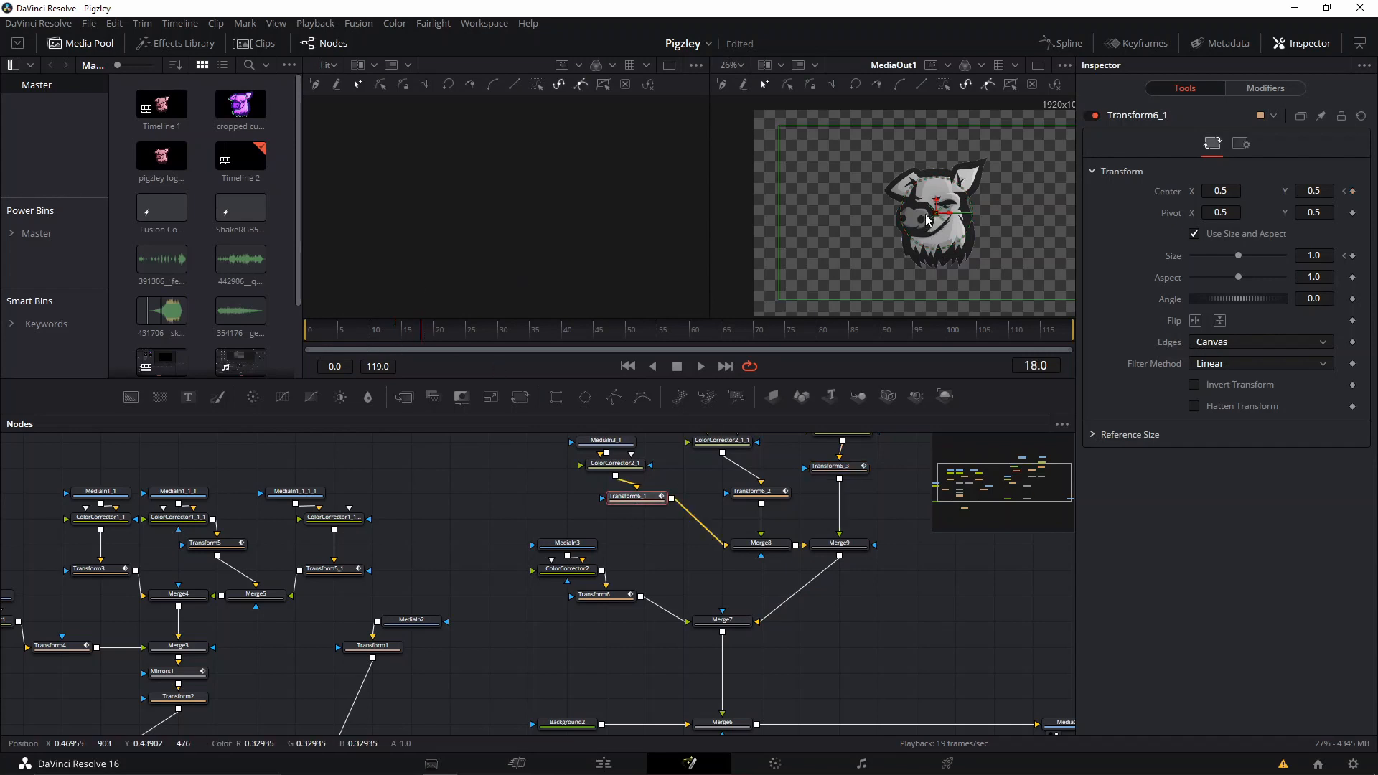
pyautogui.moveTo(941, 224); pyautogui.dragTo(915, 242)
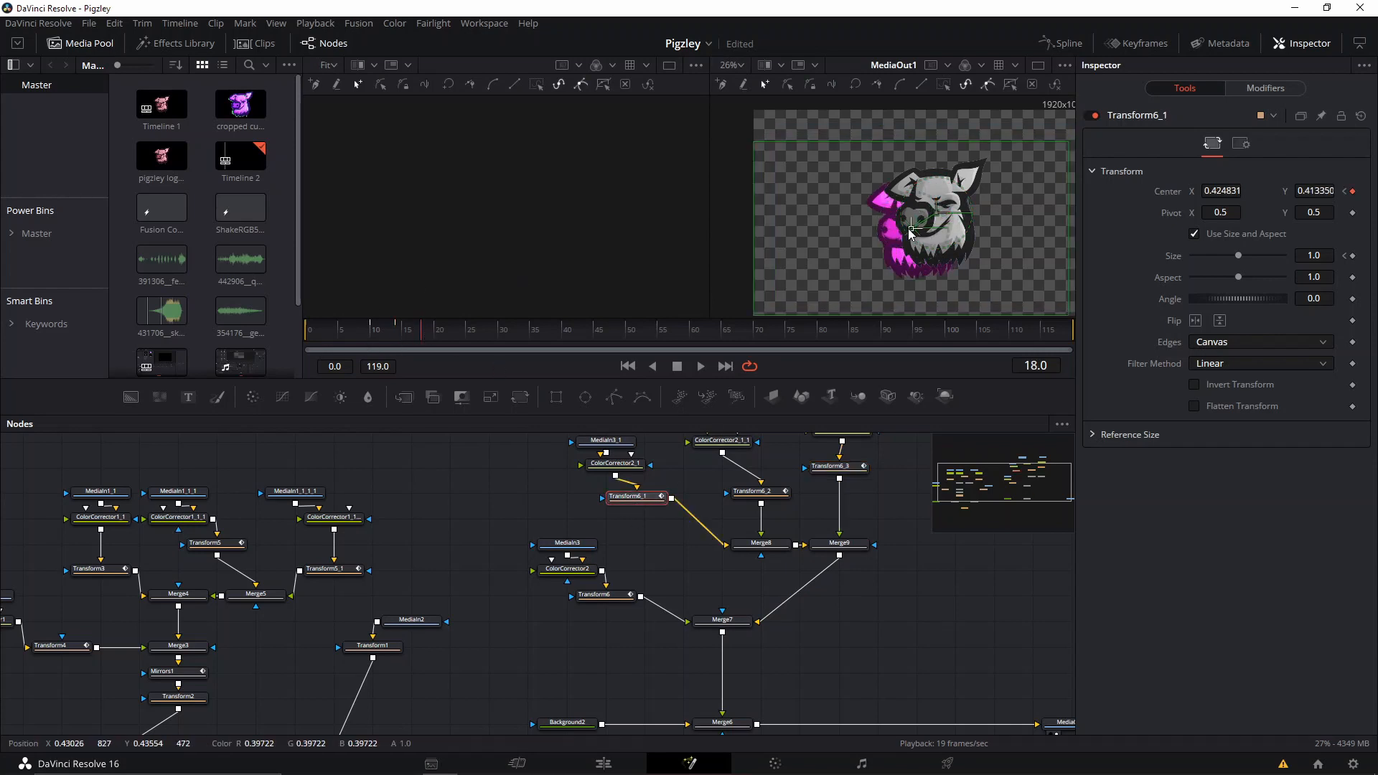
pyautogui.click(746, 492)
pyautogui.moveTo(940, 217); pyautogui.dragTo(902, 233)
pyautogui.click(847, 468)
pyautogui.click(635, 496)
# Play the spreading animation from the start, and check the original Transform5_1's Center animation up to frame 38.
pyautogui.moveTo(361, 330); pyautogui.dragTo(303, 339)
pyautogui.press('space')
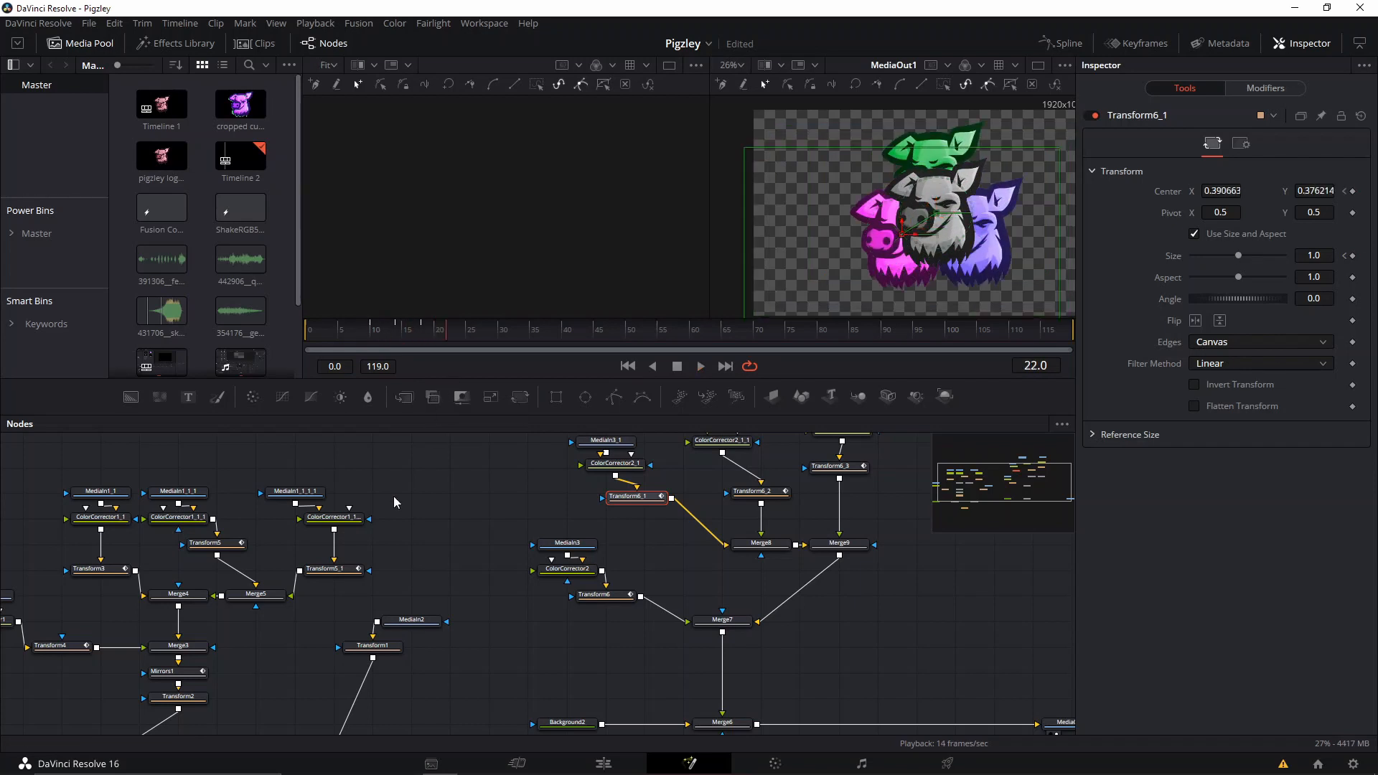
pyautogui.click(320, 584)
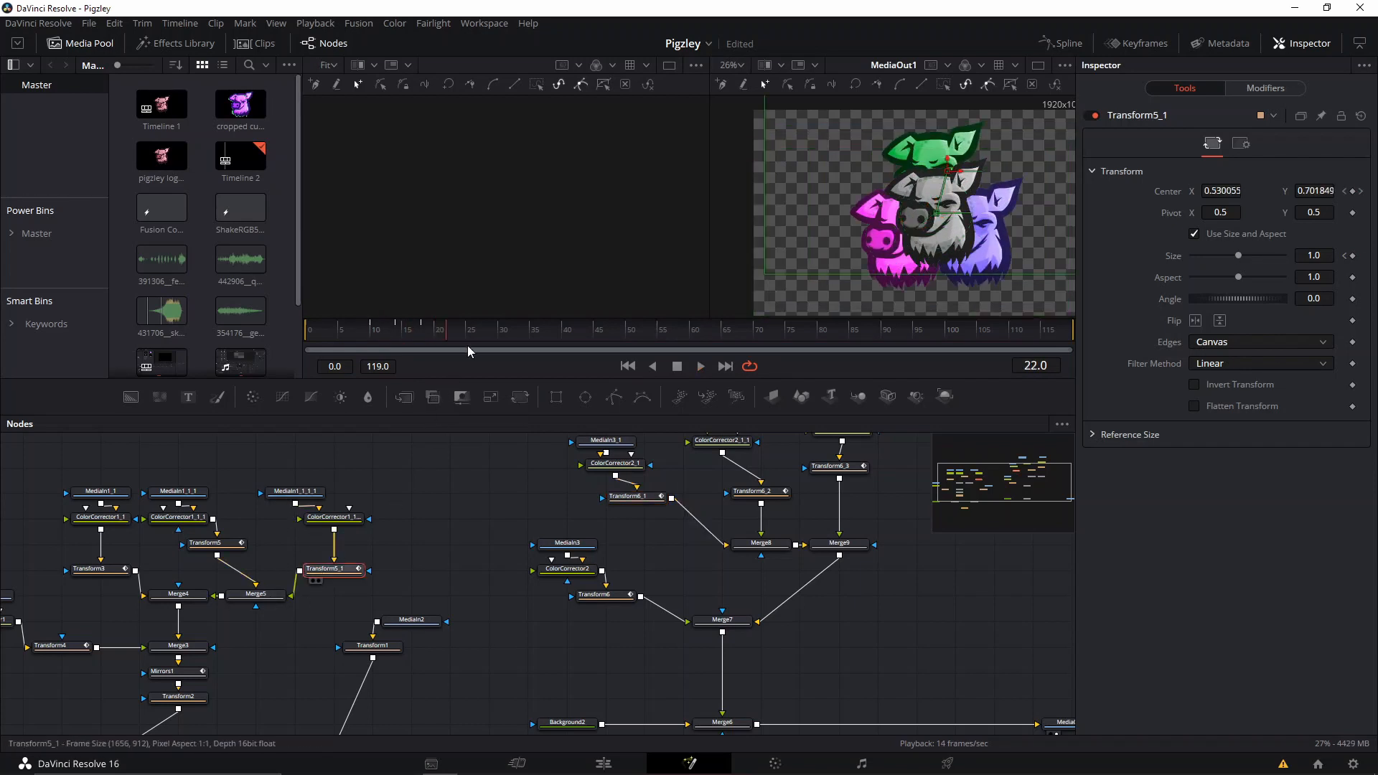
pyautogui.moveTo(566, 338)
pyautogui.mouseDown()
pyautogui.moveTo(587, 342)
pyautogui.moveTo(535, 342)
pyautogui.moveTo(580, 340)
pyautogui.moveTo(554, 349)
pyautogui.mouseUp()
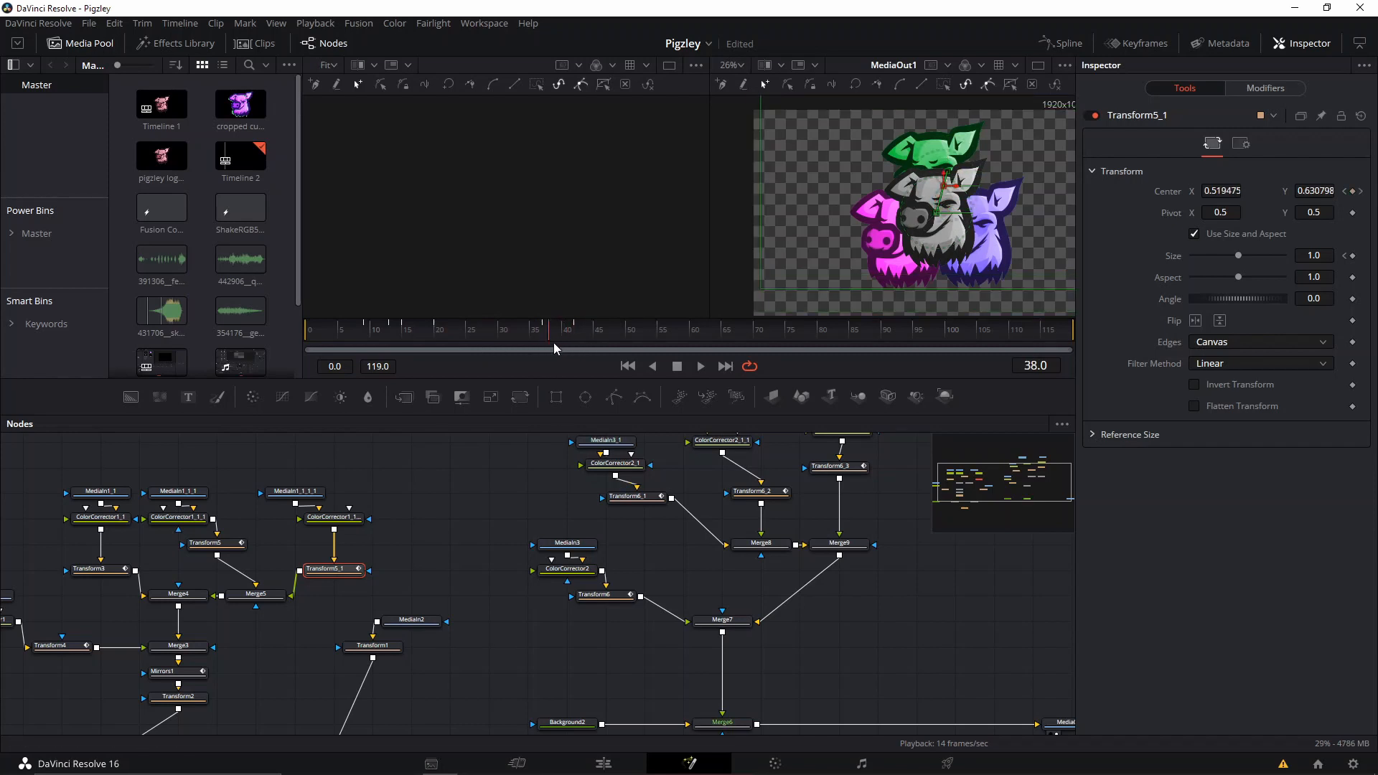
# Insert a Mirrors node between Merge7 and Merge6 and show its output in the viewer.
pyautogui.click(706, 632)
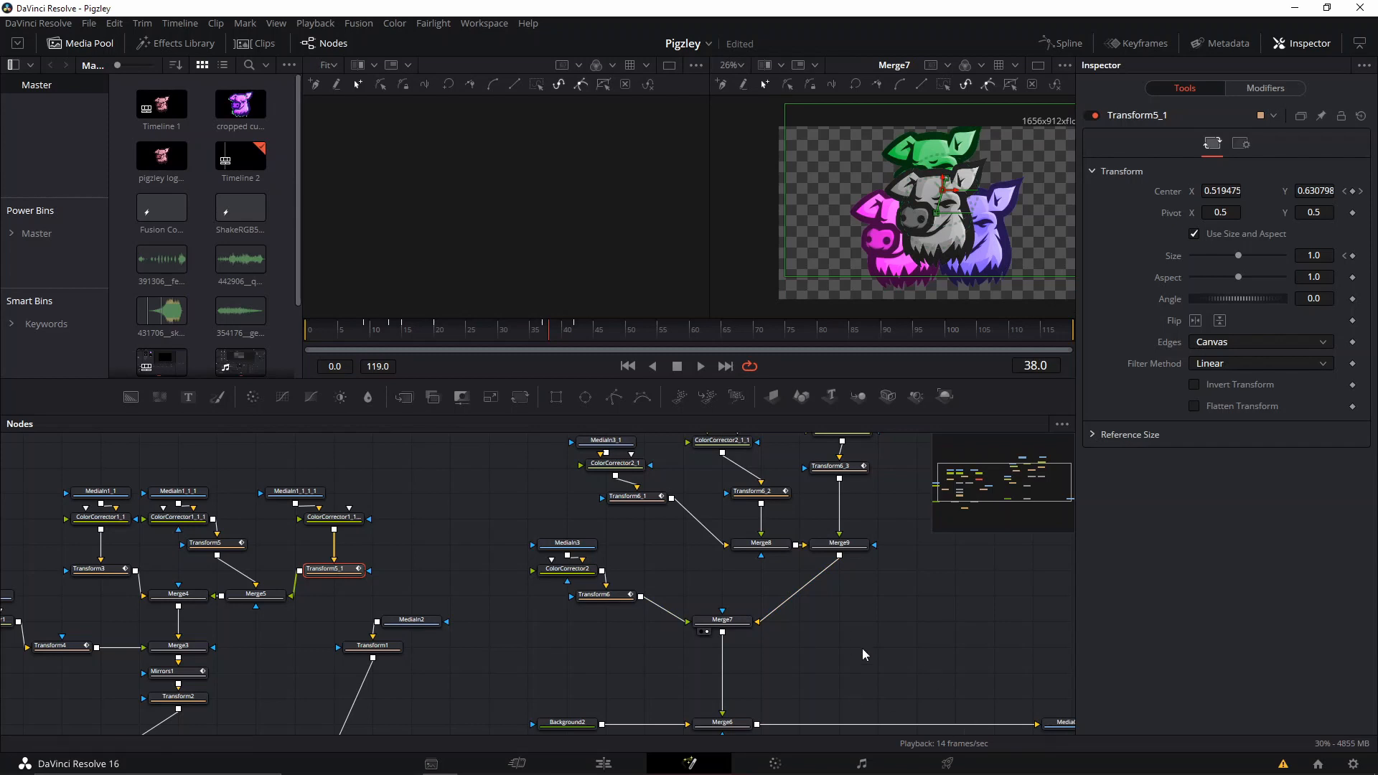
pyautogui.click(771, 632)
pyautogui.moveTo(832, 624); pyautogui.dragTo(684, 618)
pyautogui.click(578, 616)
pyautogui.hotkey('shift', 'space')
pyautogui.write('trans')
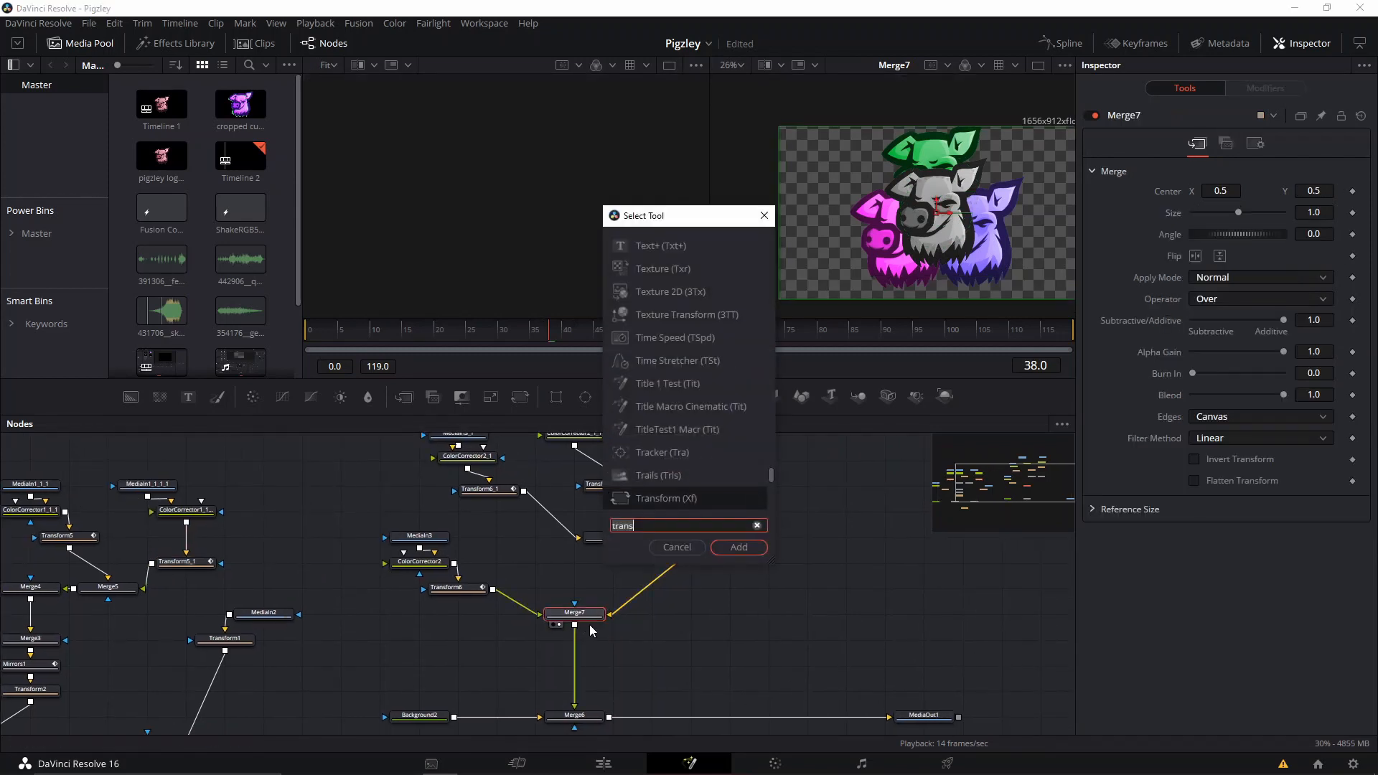
pyautogui.write('mirr')
pyautogui.press('Return')
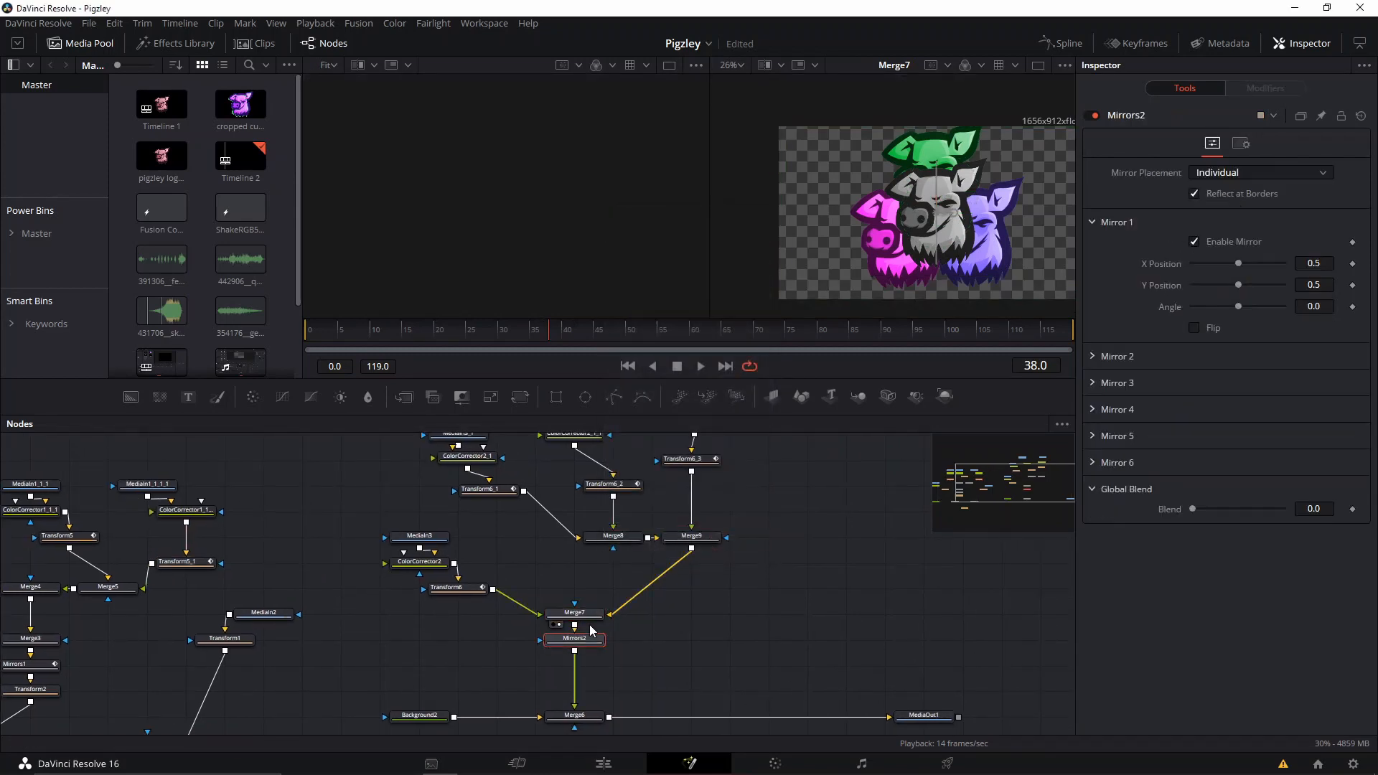
pyautogui.press('2')
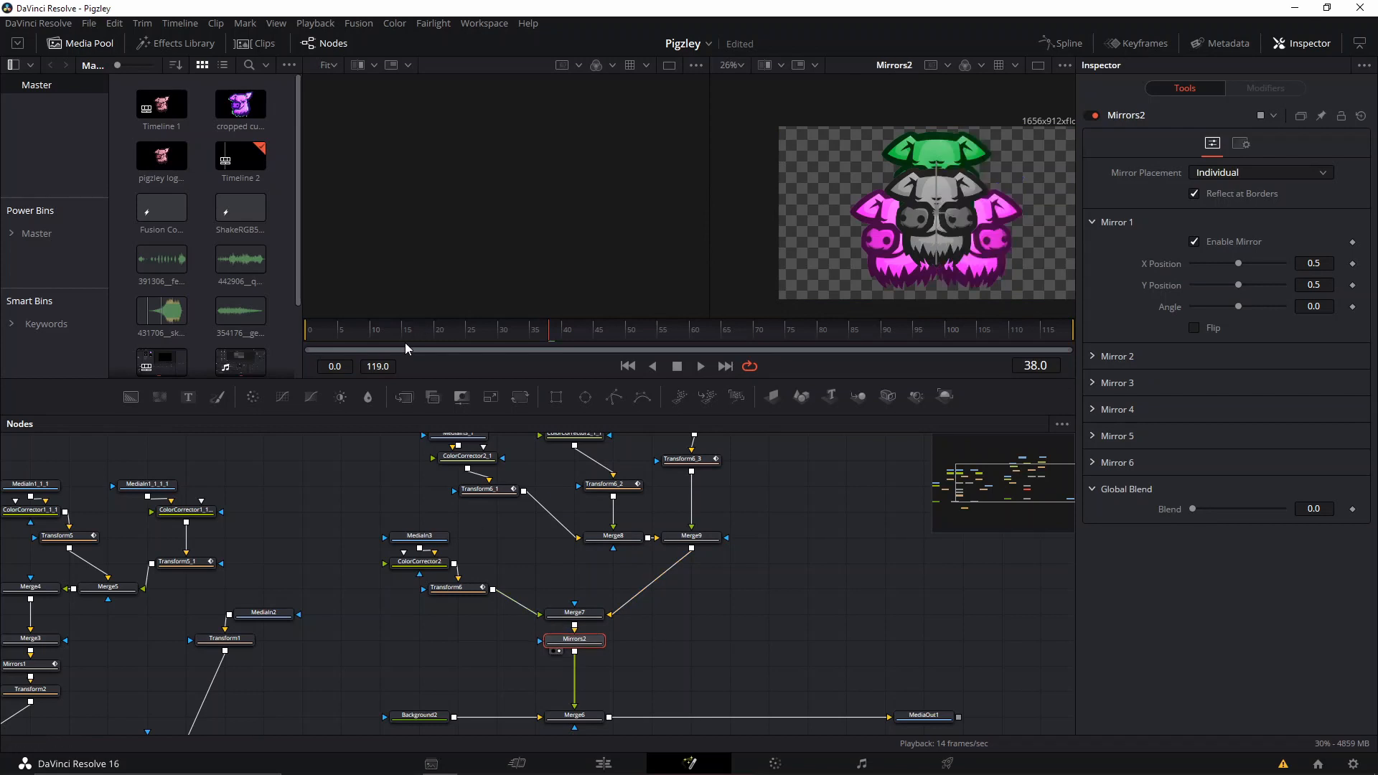
# Check the original Mirrors1 node's kaleidoscope settings at frame 20.
pyautogui.moveTo(228, 551); pyautogui.dragTo(326, 543)
pyautogui.click(122, 659)
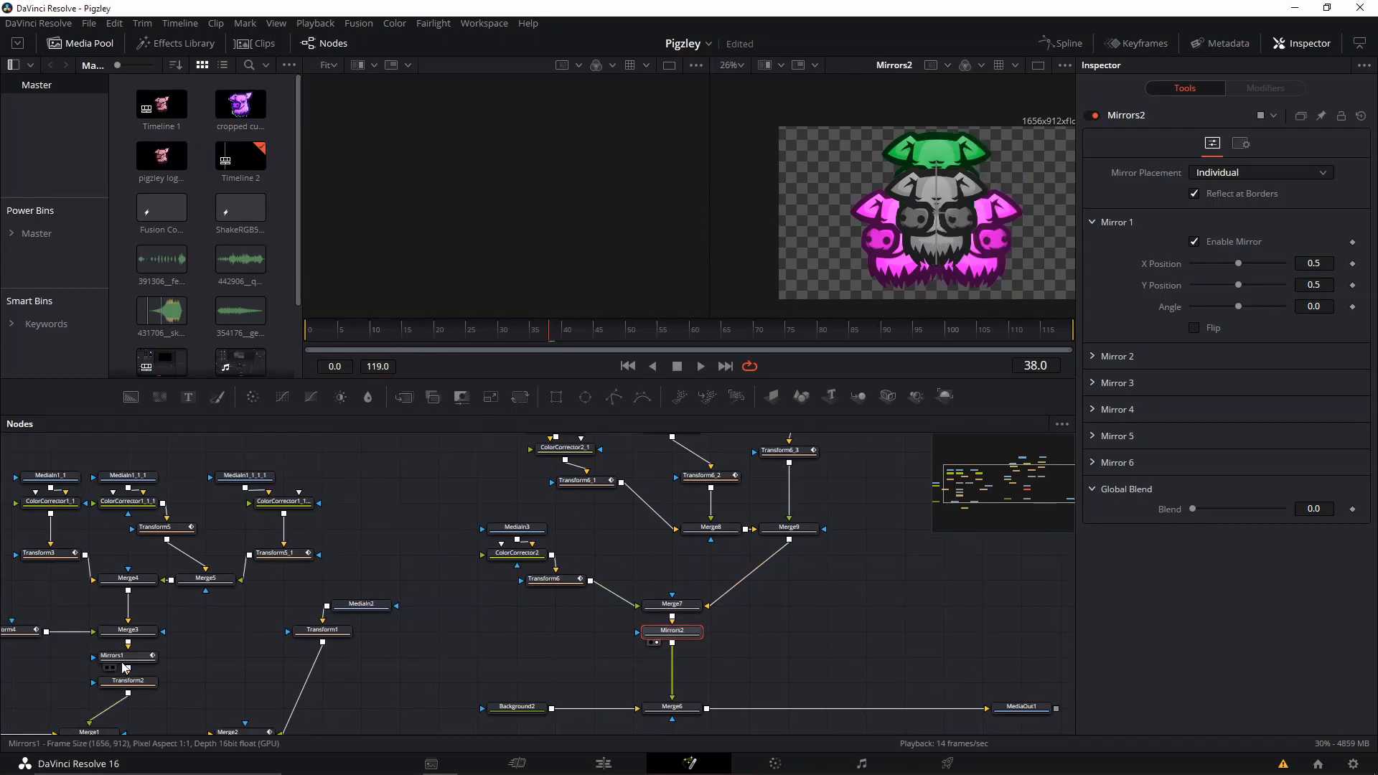
pyautogui.moveTo(446, 331)
pyautogui.mouseDown()
pyautogui.moveTo(399, 335)
pyautogui.moveTo(444, 331)
pyautogui.moveTo(438, 343)
pyautogui.mouseUp()
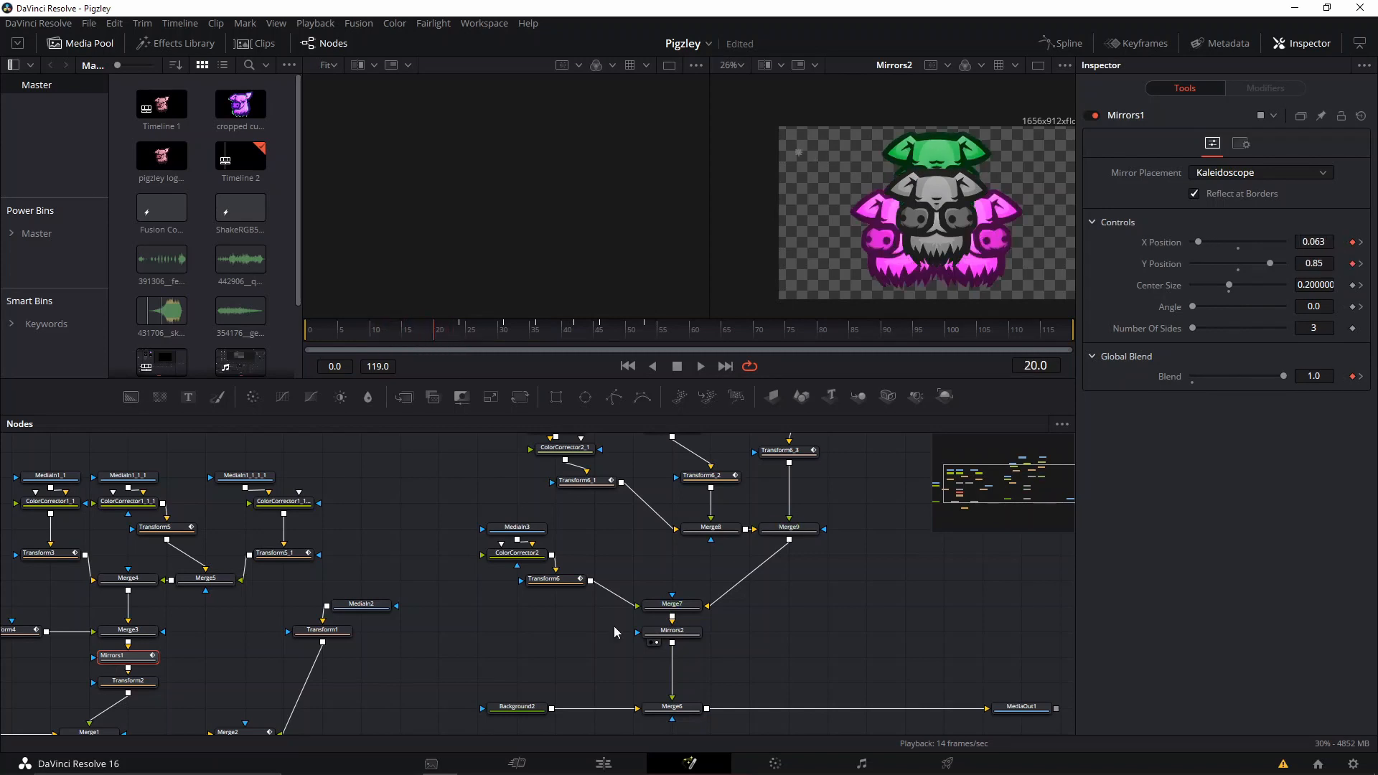
# Set the Mirrors2 node's mirror placement to Kaleidoscope and expand its controls.
pyautogui.click(660, 631)
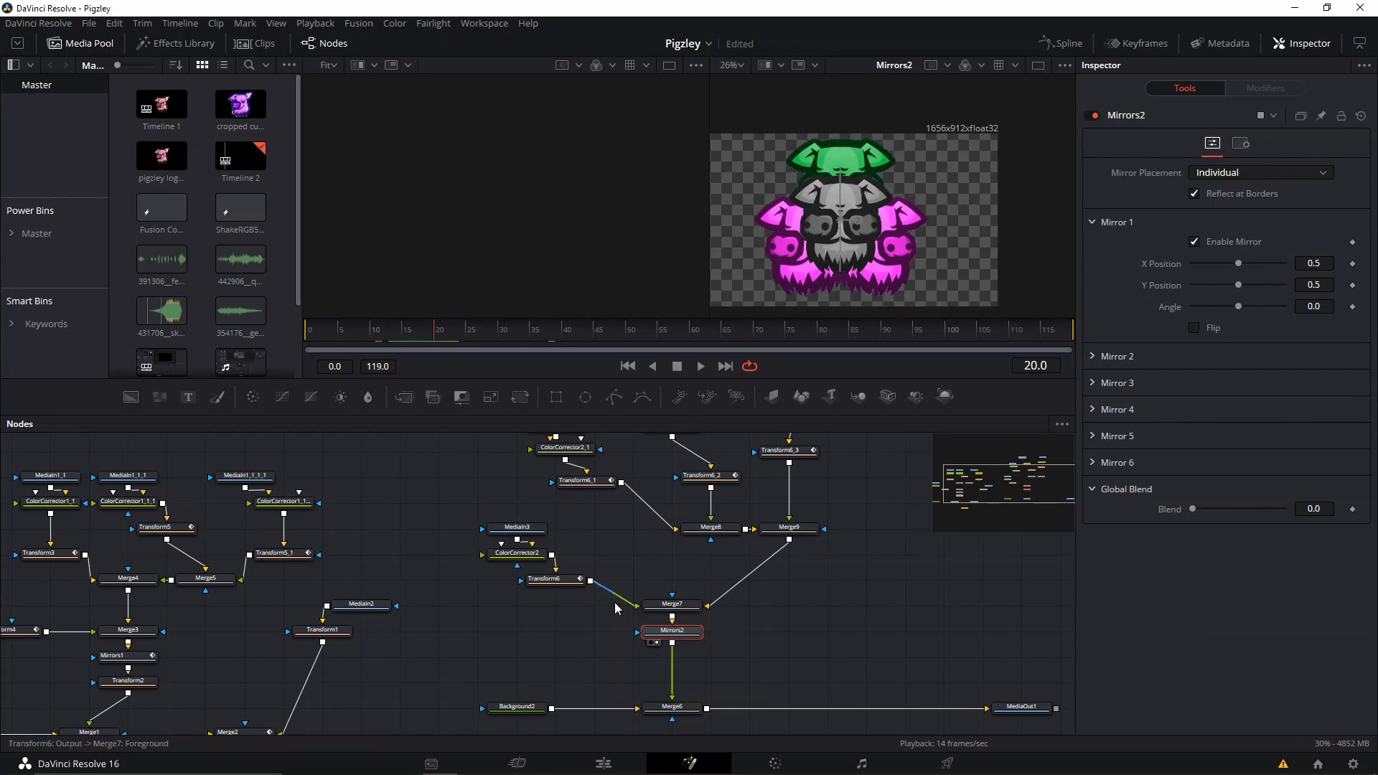
pyautogui.moveTo(668, 630); pyautogui.dragTo(665, 633)
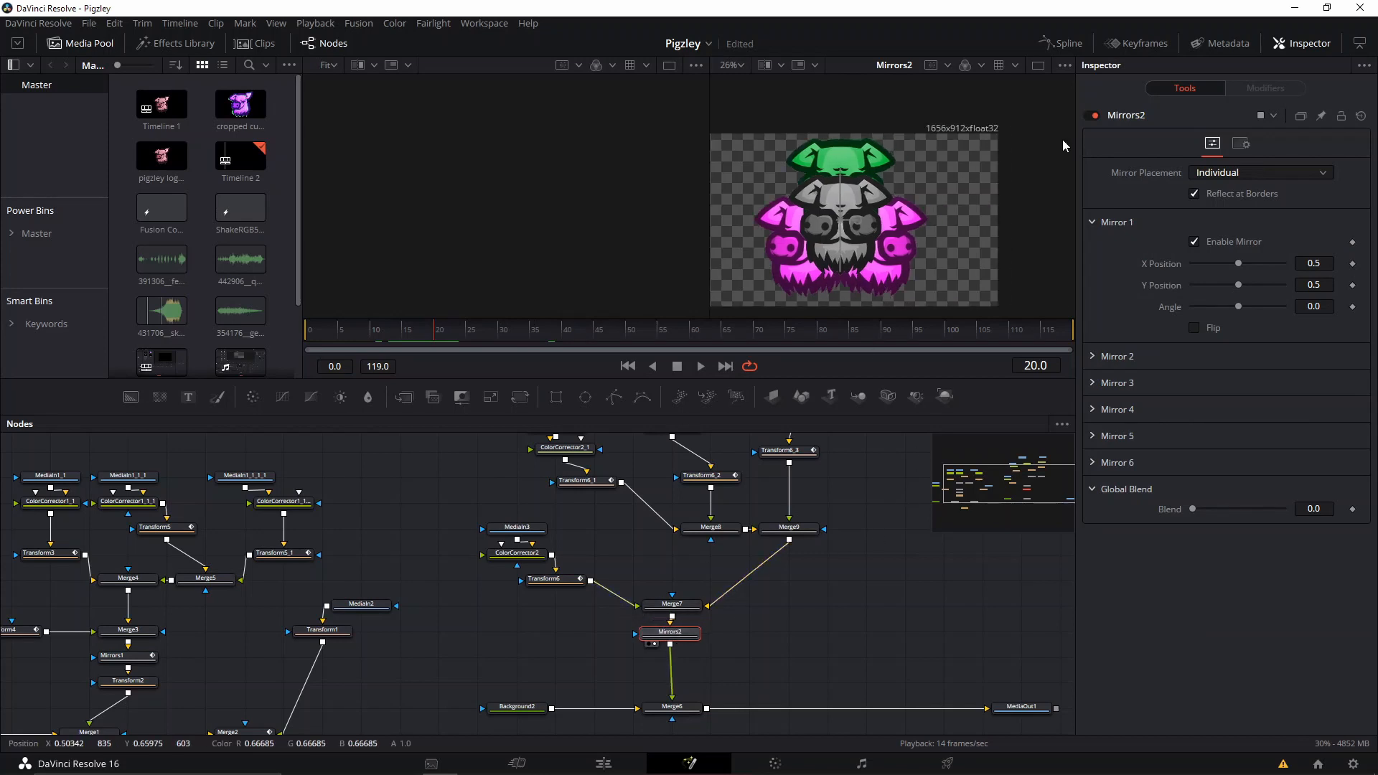
pyautogui.click(1266, 171)
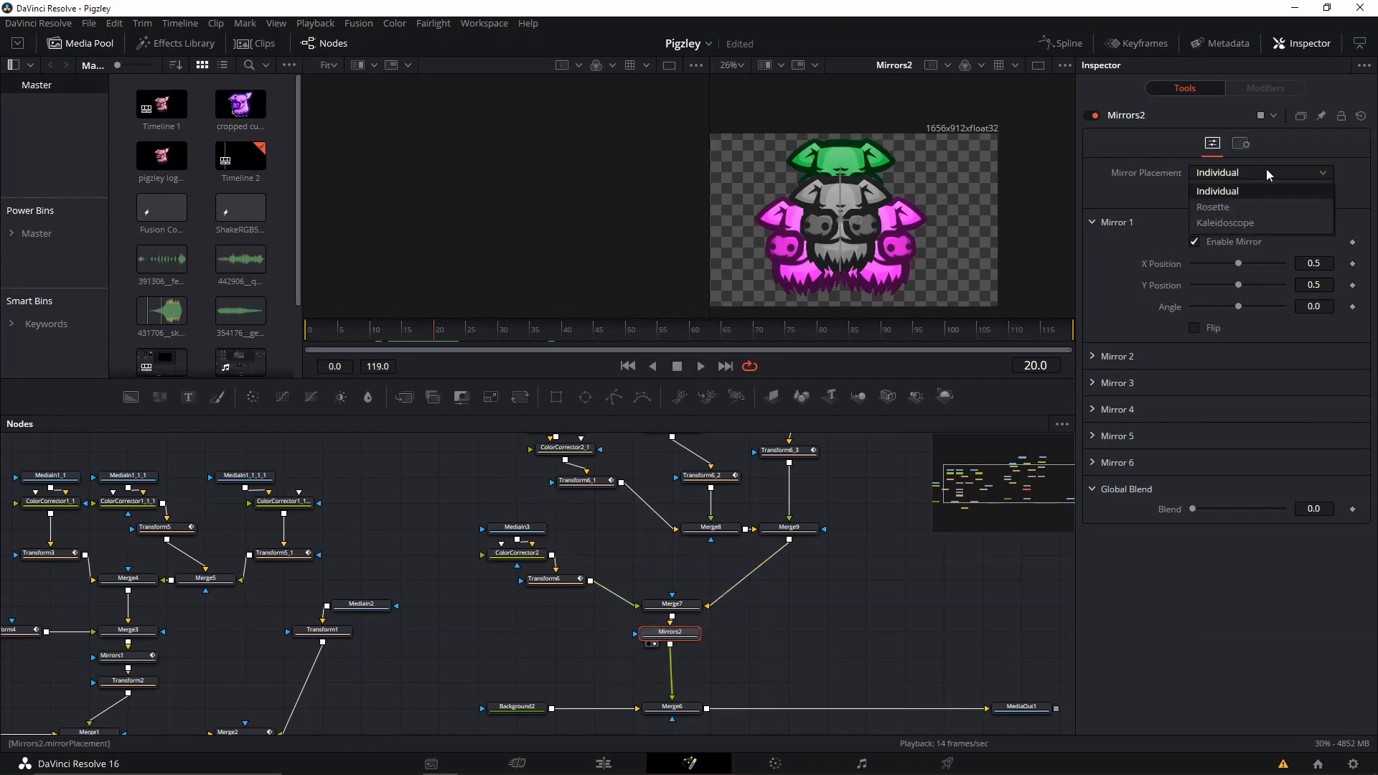
pyautogui.click(1250, 225)
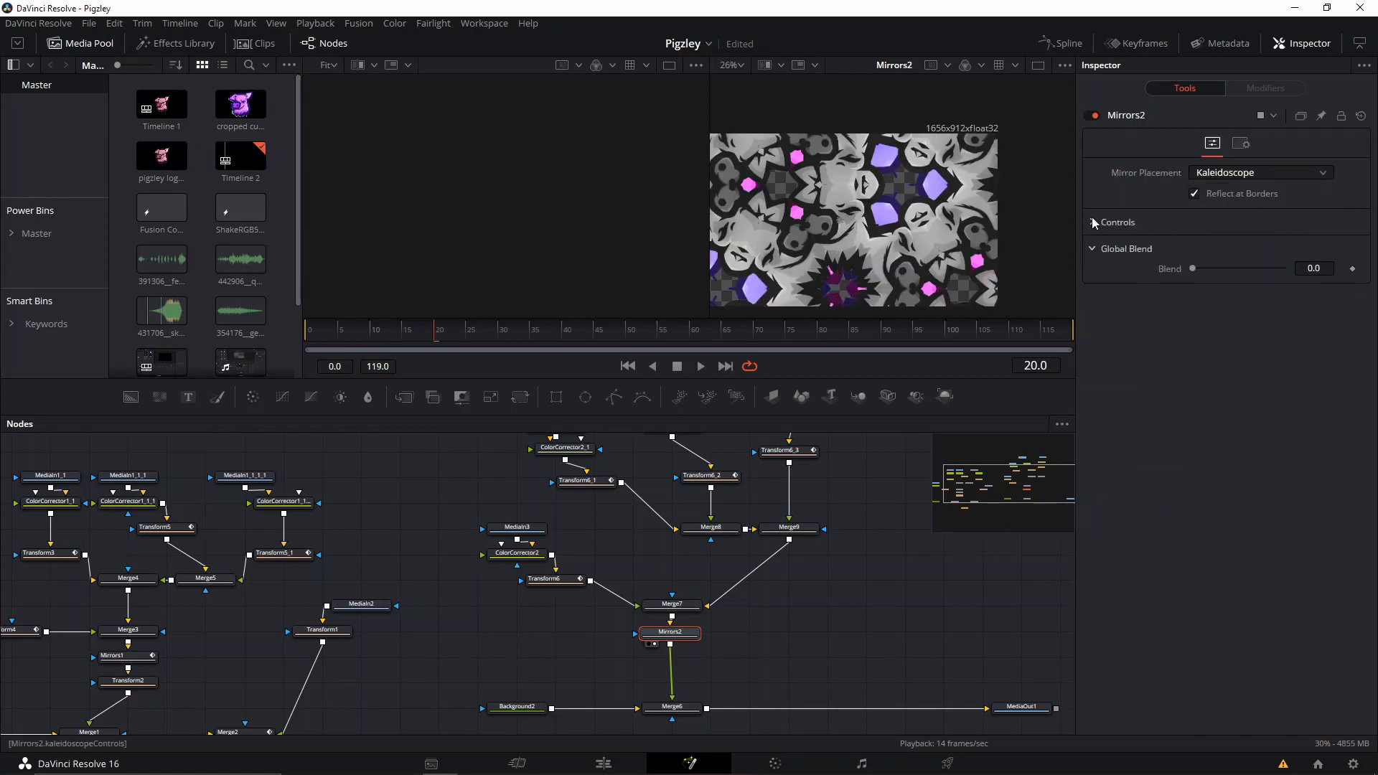
pyautogui.click(1092, 224)
# Move Mirrors2 slightly away from Merge7 and show the MediaOut1 output in the viewer.
pyautogui.moveTo(669, 631); pyautogui.dragTo(675, 646)
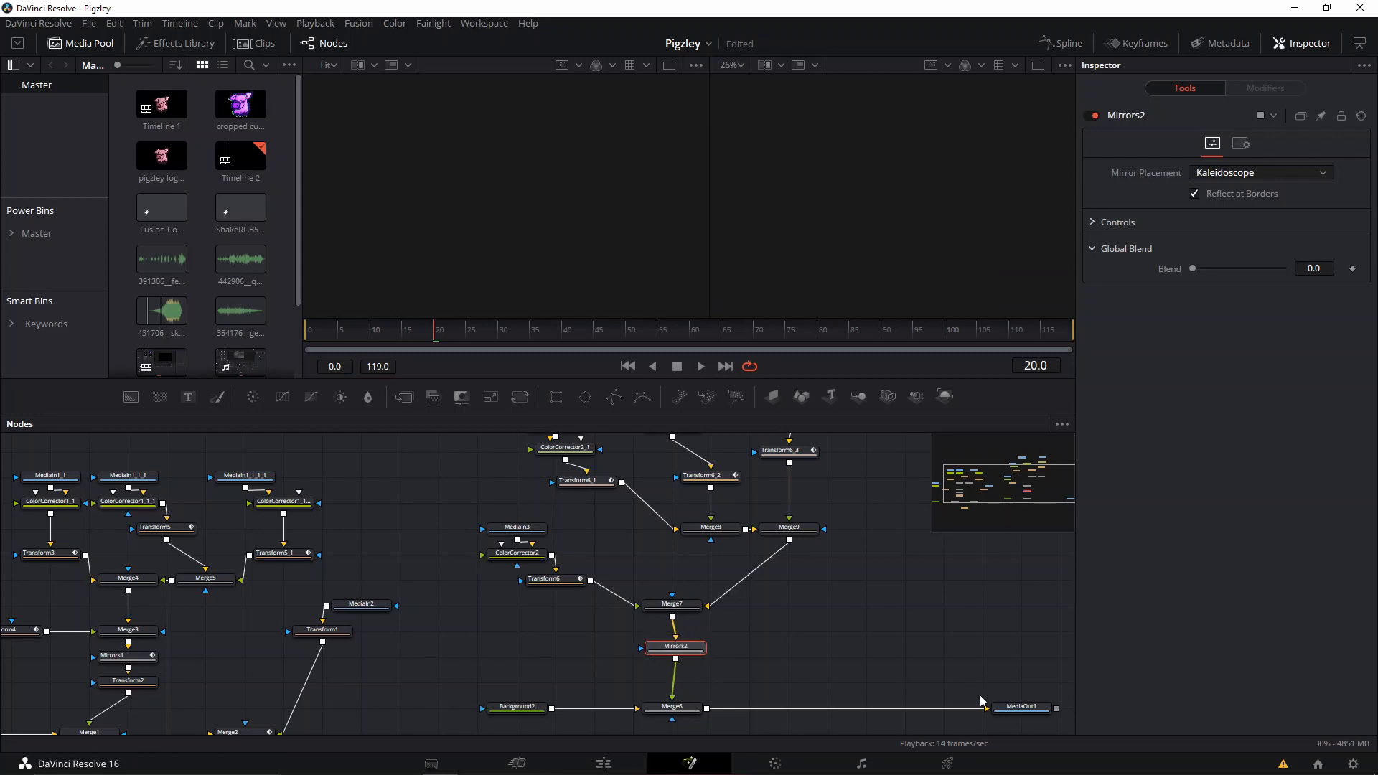
pyautogui.press('2')
pyautogui.click(1023, 709)
pyautogui.press('2')
# Try the Rosette mirror placement on Mirrors2.
pyautogui.click(648, 636)
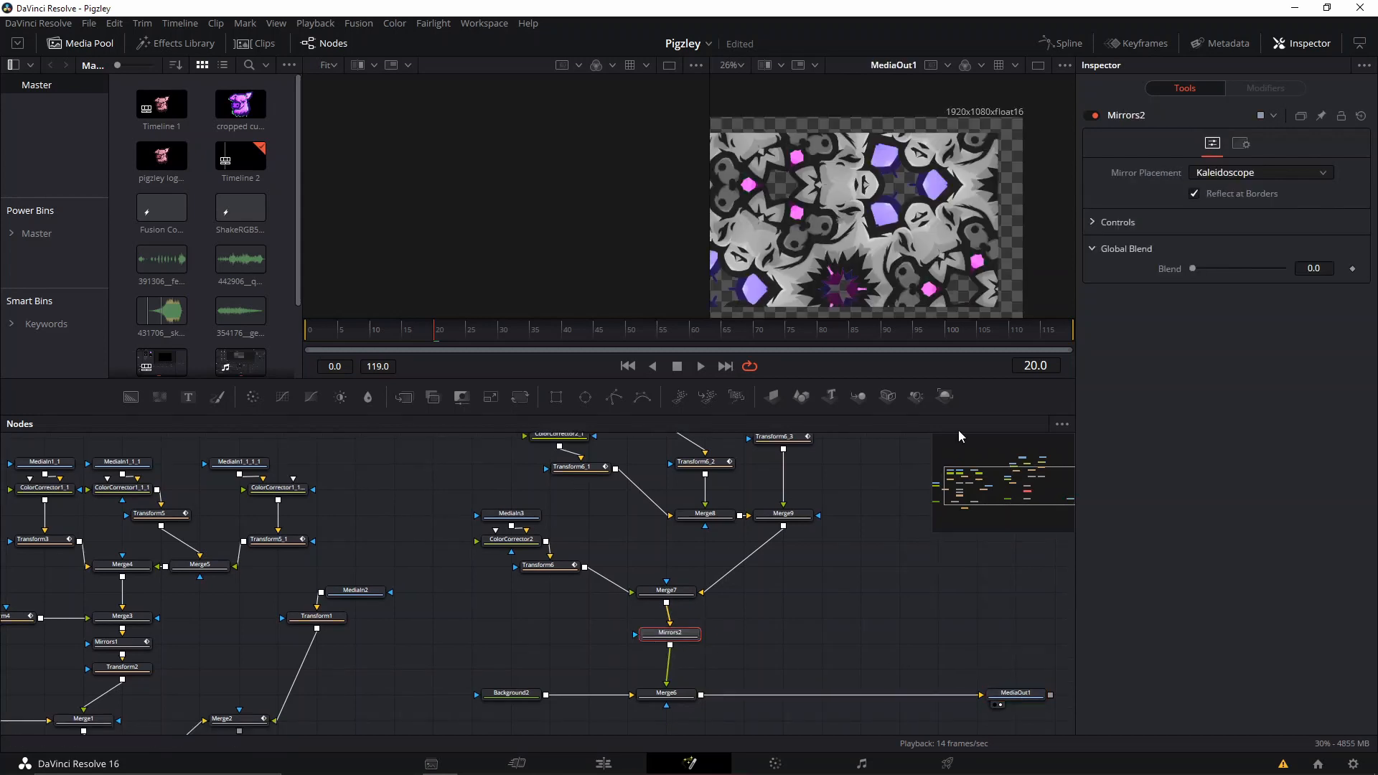
pyautogui.click(1240, 144)
pyautogui.click(1218, 147)
pyautogui.click(1217, 171)
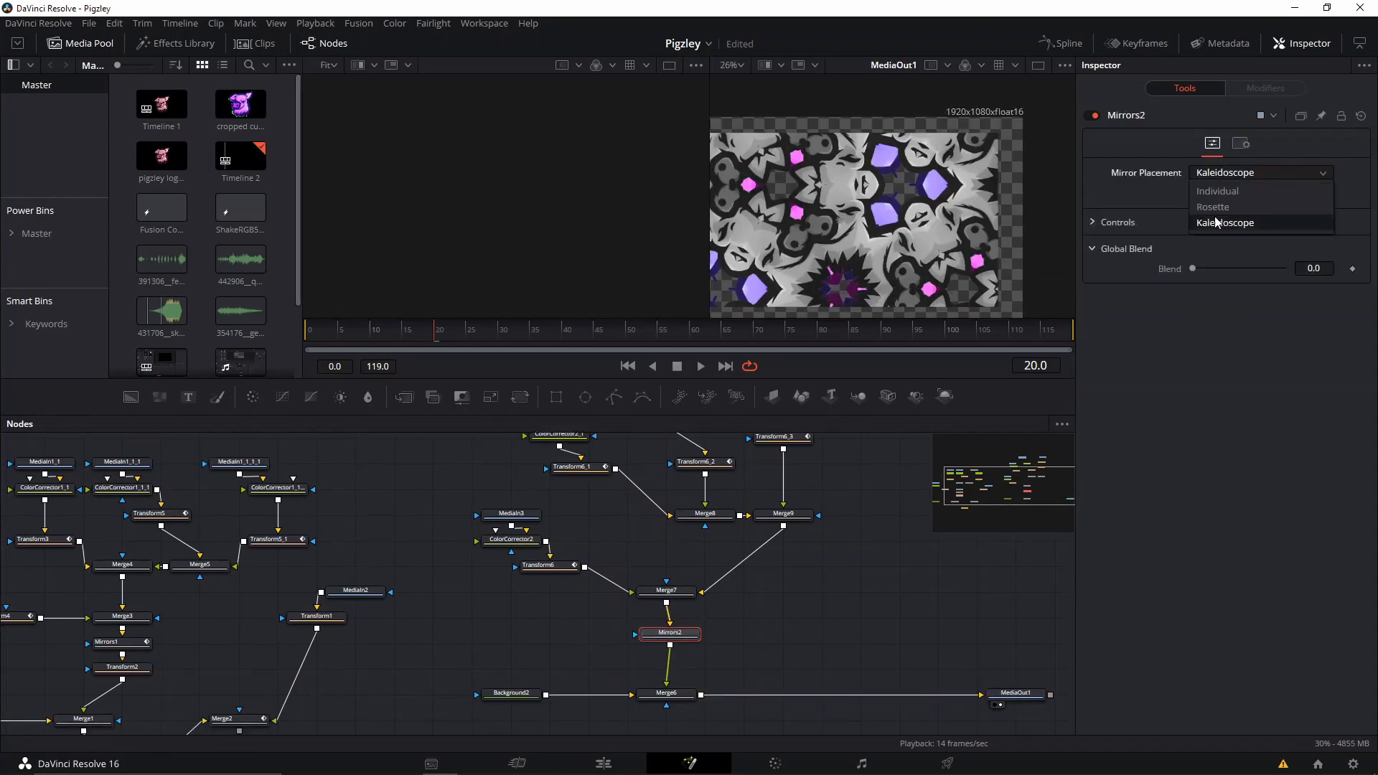
pyautogui.click(1213, 207)
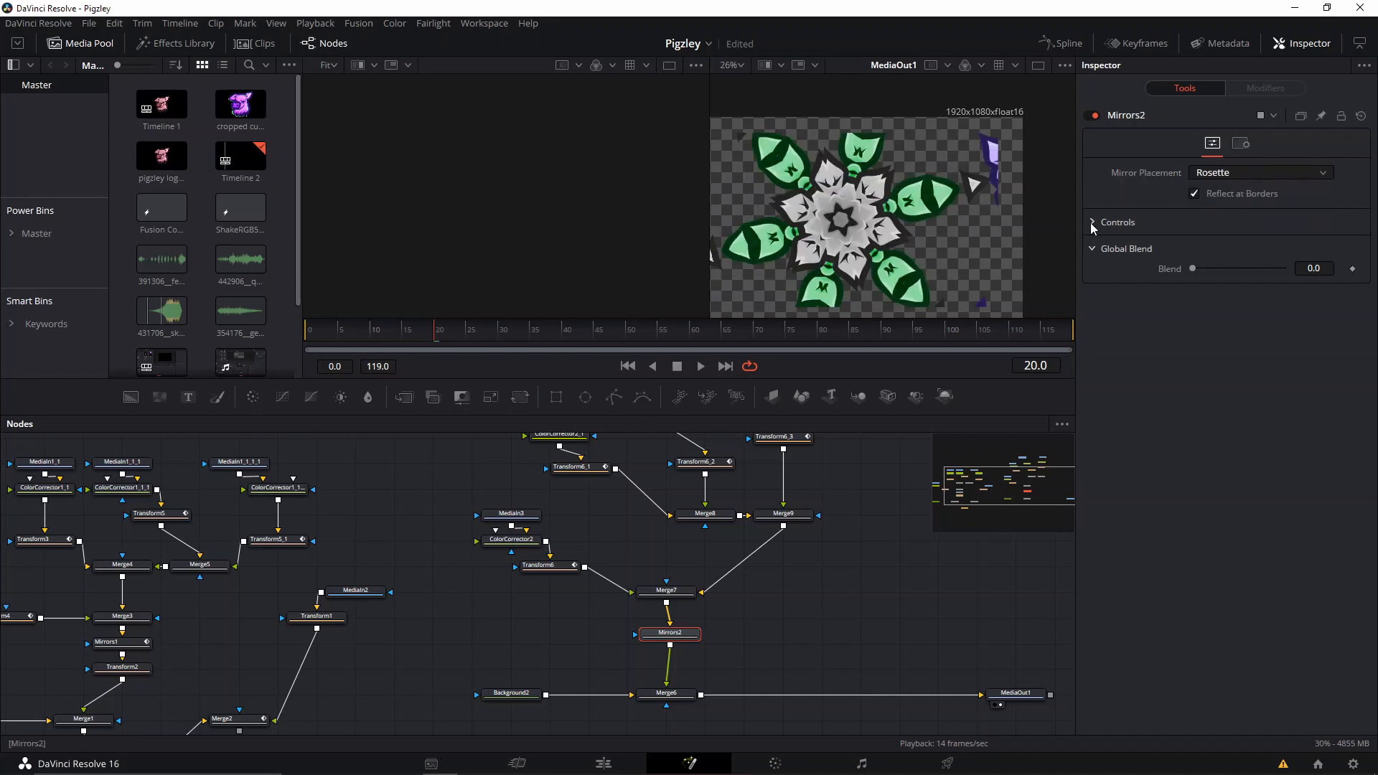
pyautogui.click(1265, 172)
pyautogui.click(1213, 207)
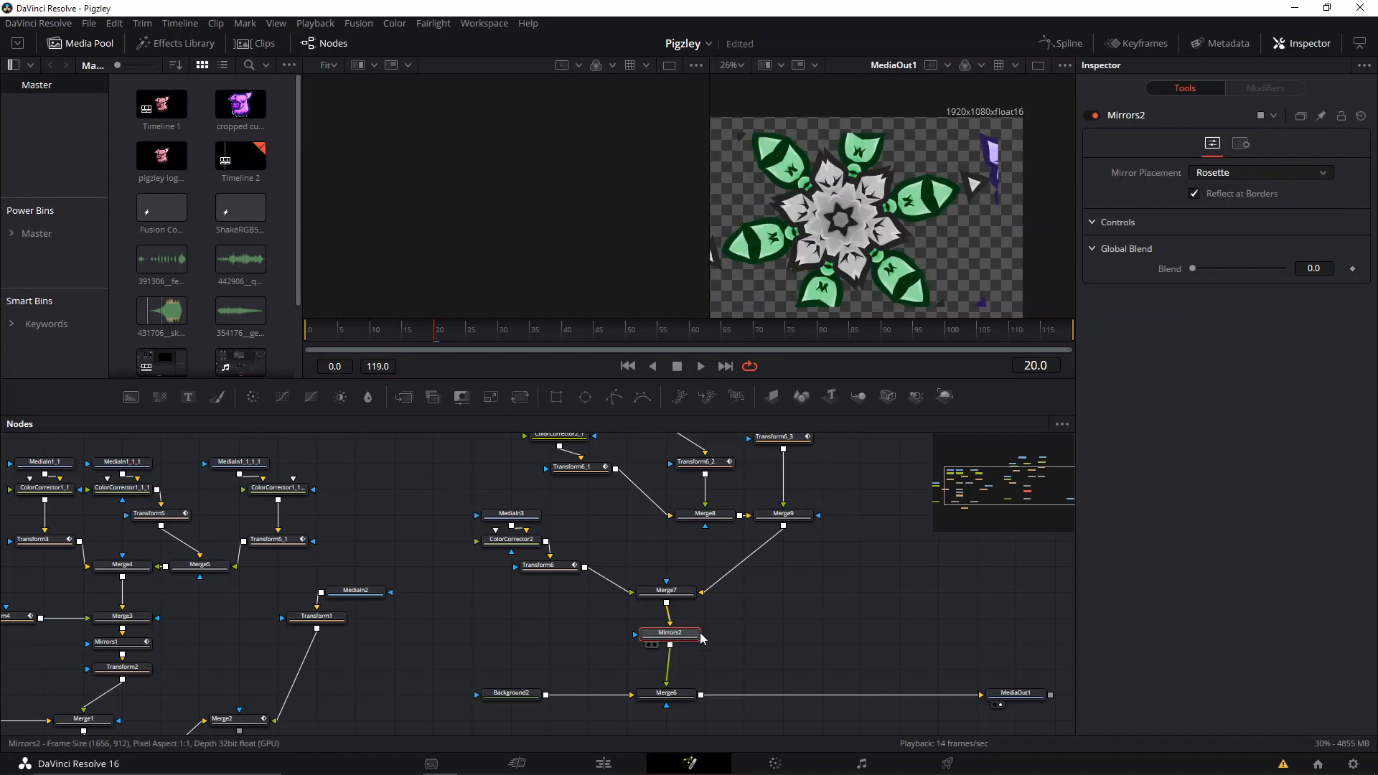
# Replace Mirrors2 with a fresh Mirrors node after Merge7, set its placement to Kaleidoscope, and space it evenly between the merges.
pyautogui.press('Delete')
pyautogui.hotkey('shift', 'space')
pyautogui.write('mir')
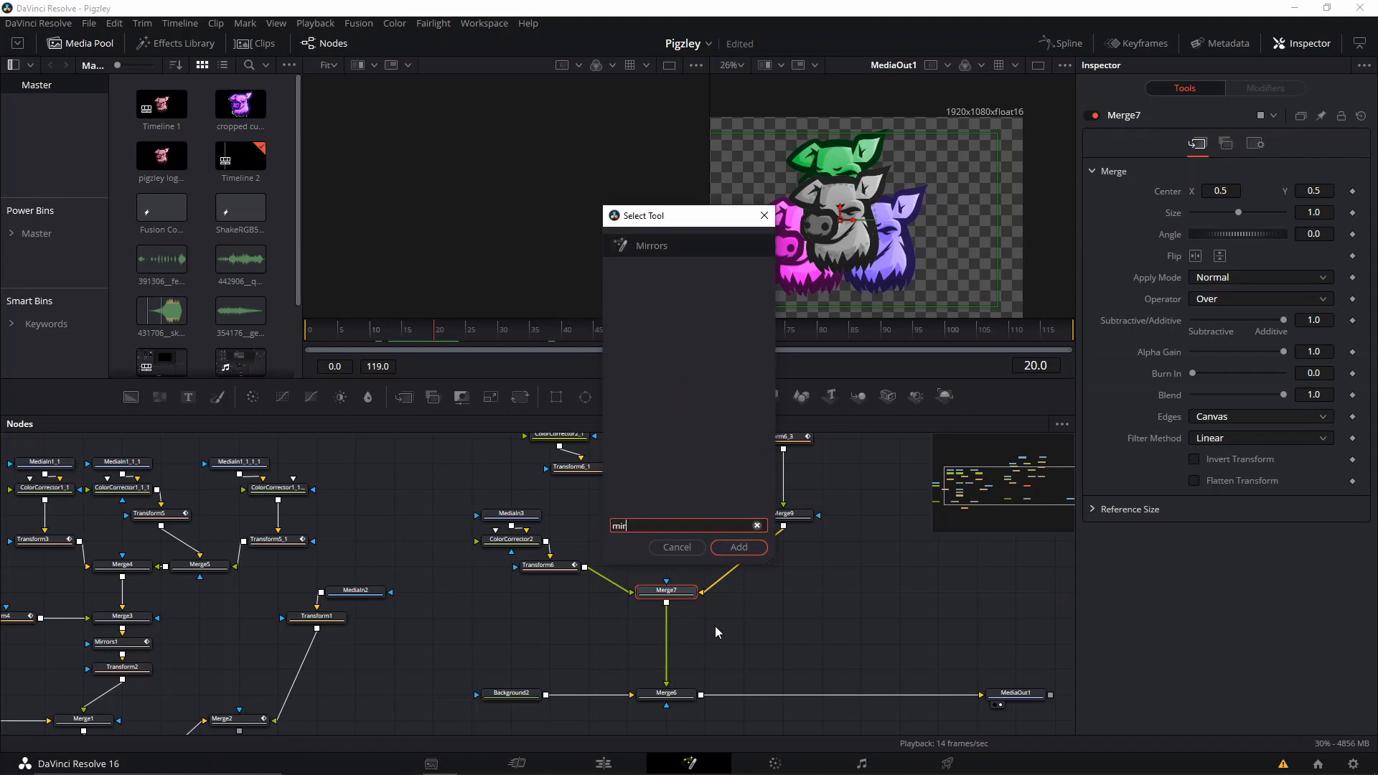
pyautogui.press('Return')
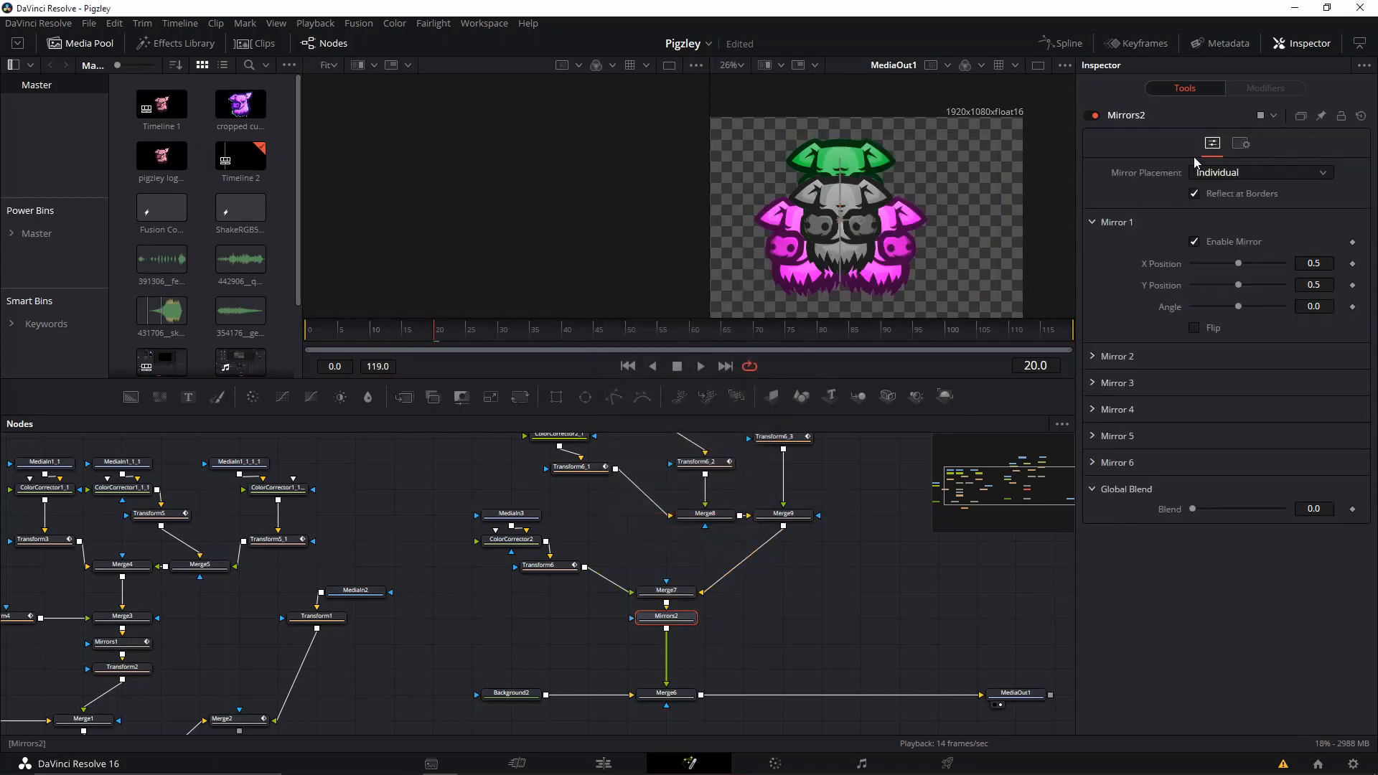
pyautogui.click(1224, 172)
pyautogui.click(1231, 221)
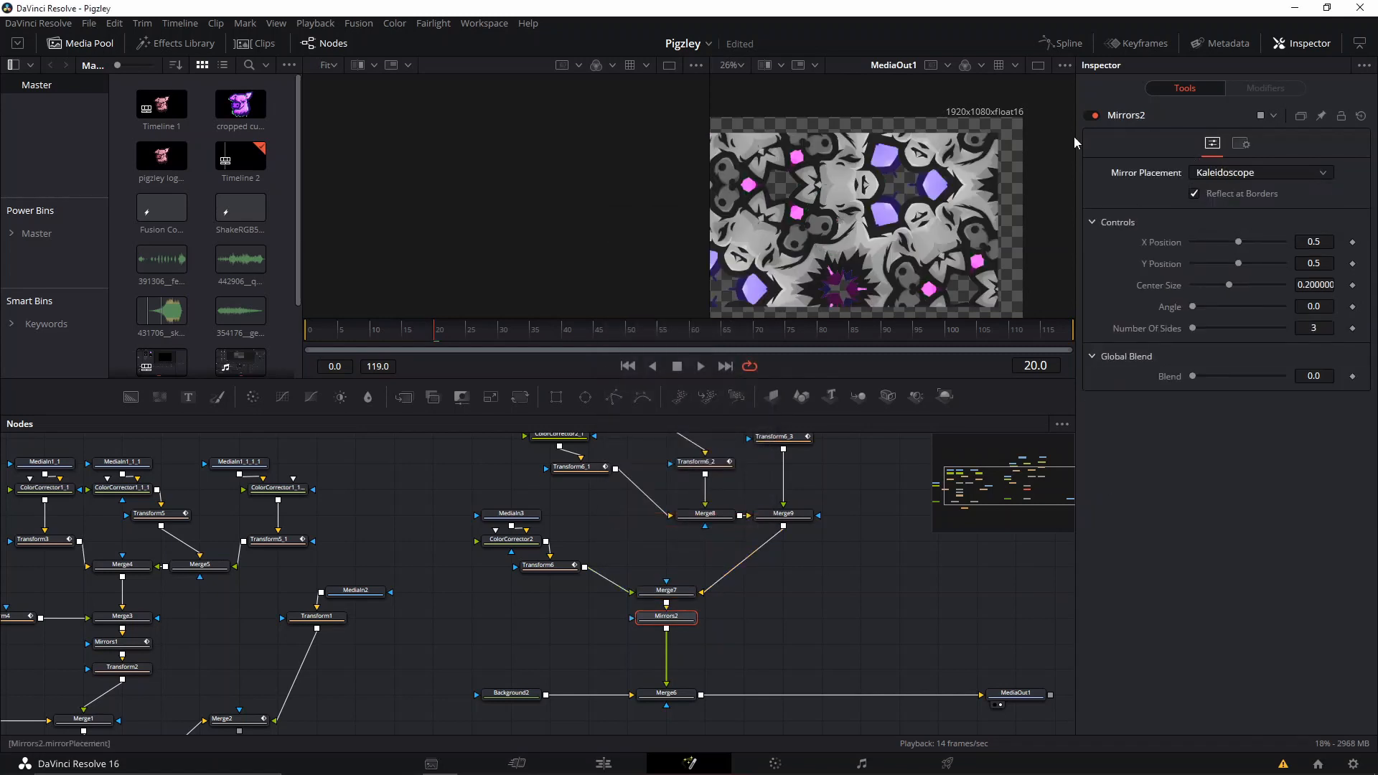
pyautogui.moveTo(673, 618); pyautogui.dragTo(674, 632)
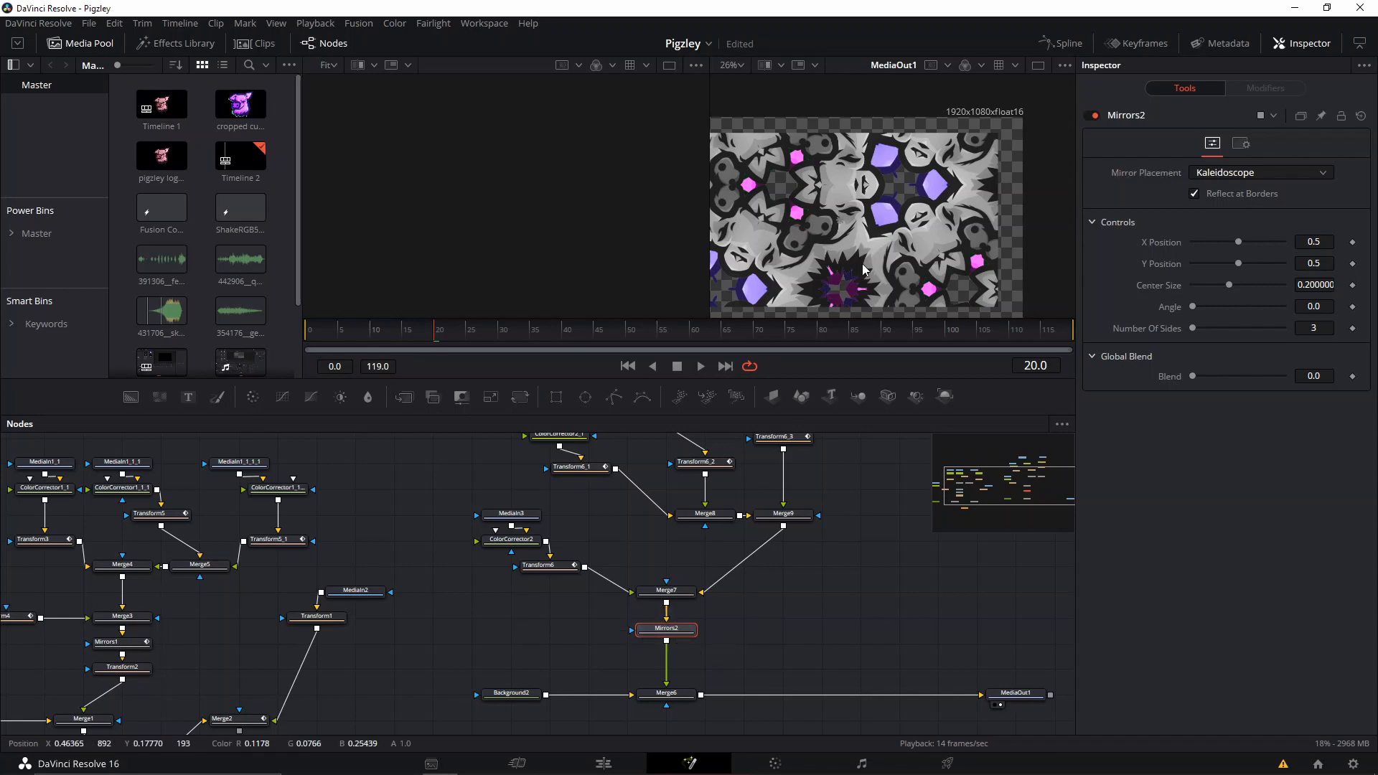
# Show the original Mirrors1 in the first viewer and compare its kaleidoscope at frame 26 with the new one.
pyautogui.moveTo(847, 216); pyautogui.dragTo(991, 186)
pyautogui.scroll(2, 990, 185)
pyautogui.scroll(-2, 916, 178)
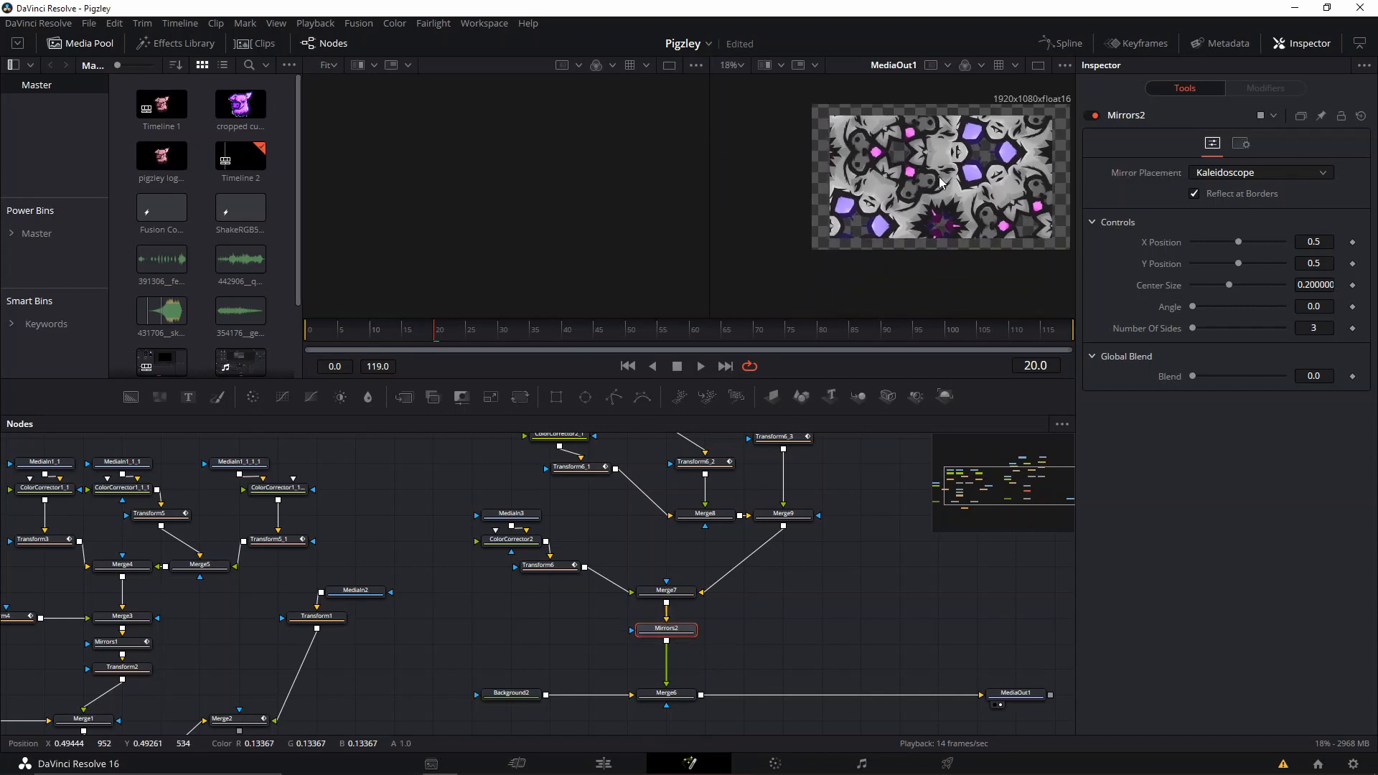
pyautogui.scroll(2, 929, 183)
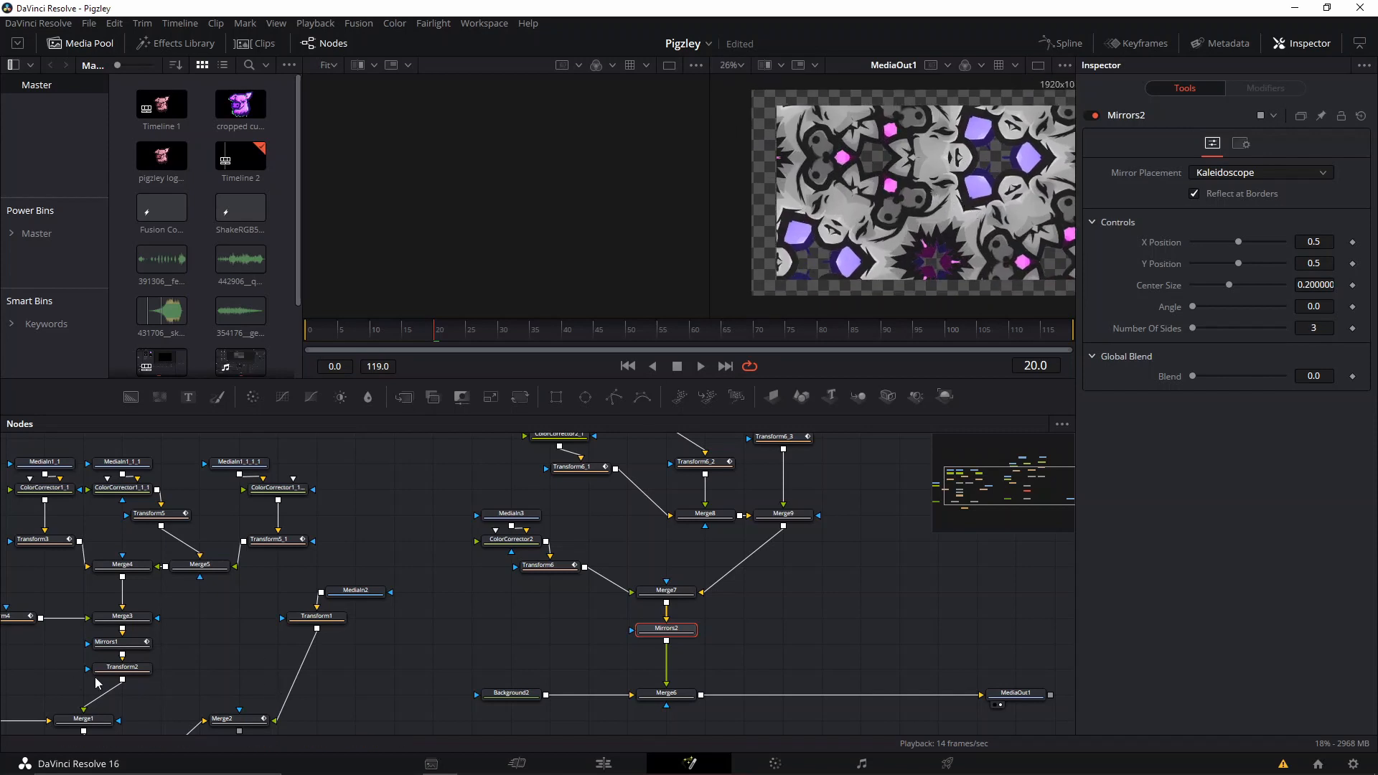
pyautogui.click(130, 651)
pyautogui.press('1')
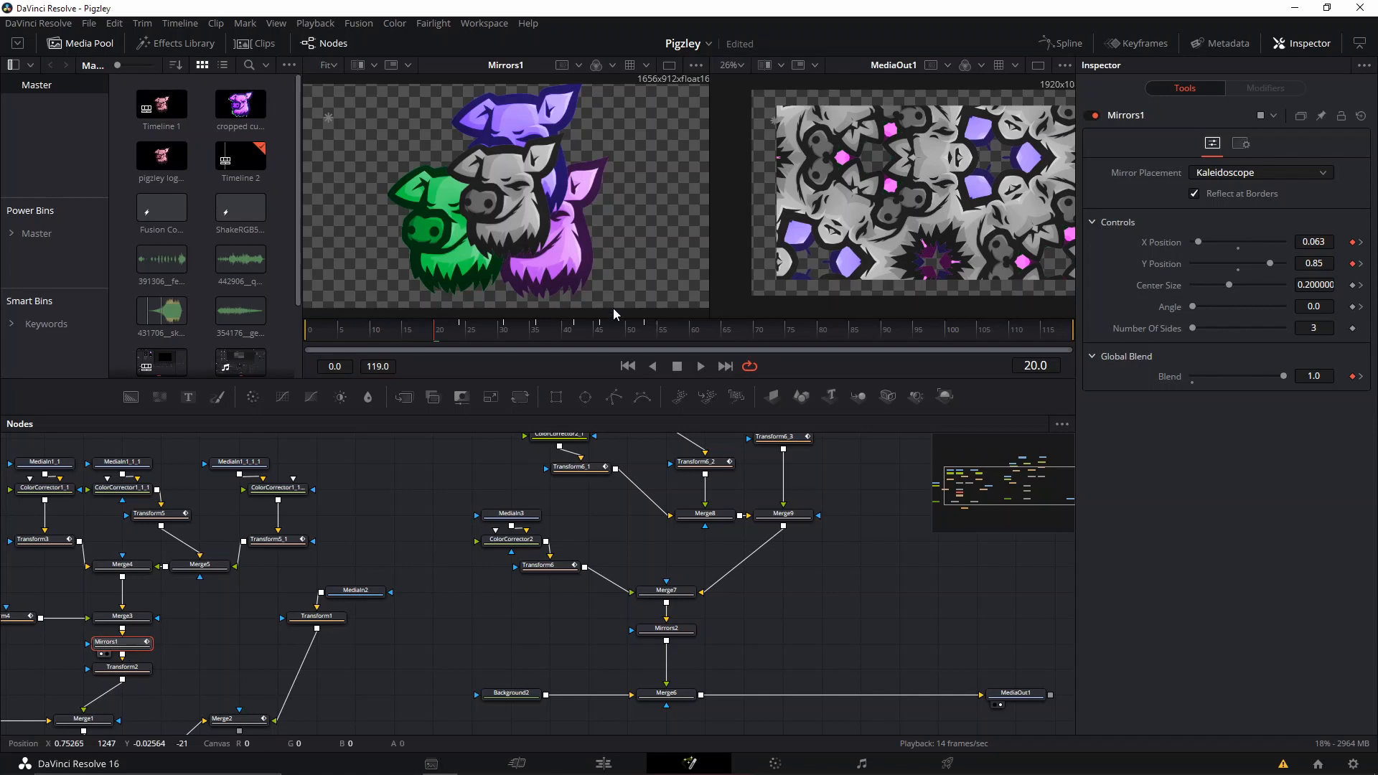
pyautogui.click(474, 332)
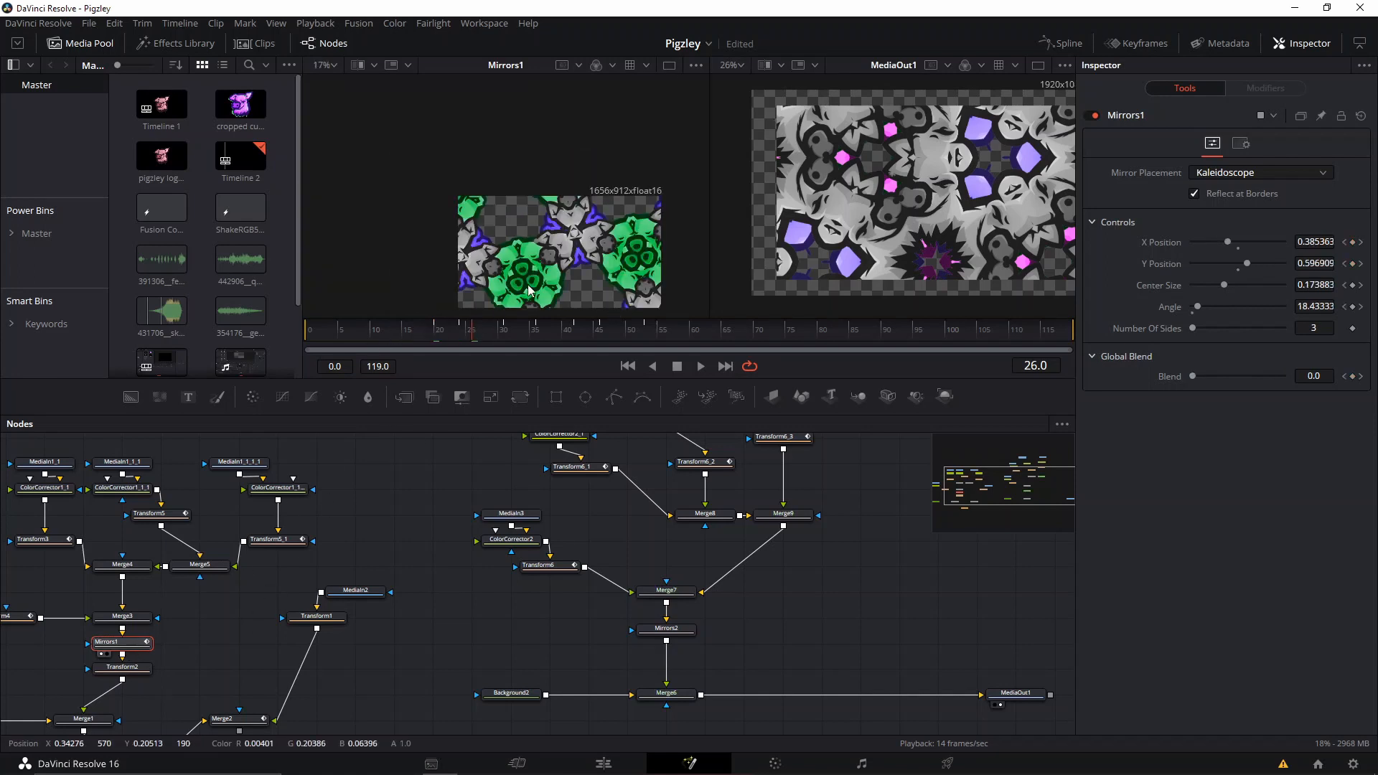
# Compare the settings of the original Merge3 with those of Merge7.
pyautogui.moveTo(224, 639); pyautogui.dragTo(346, 582)
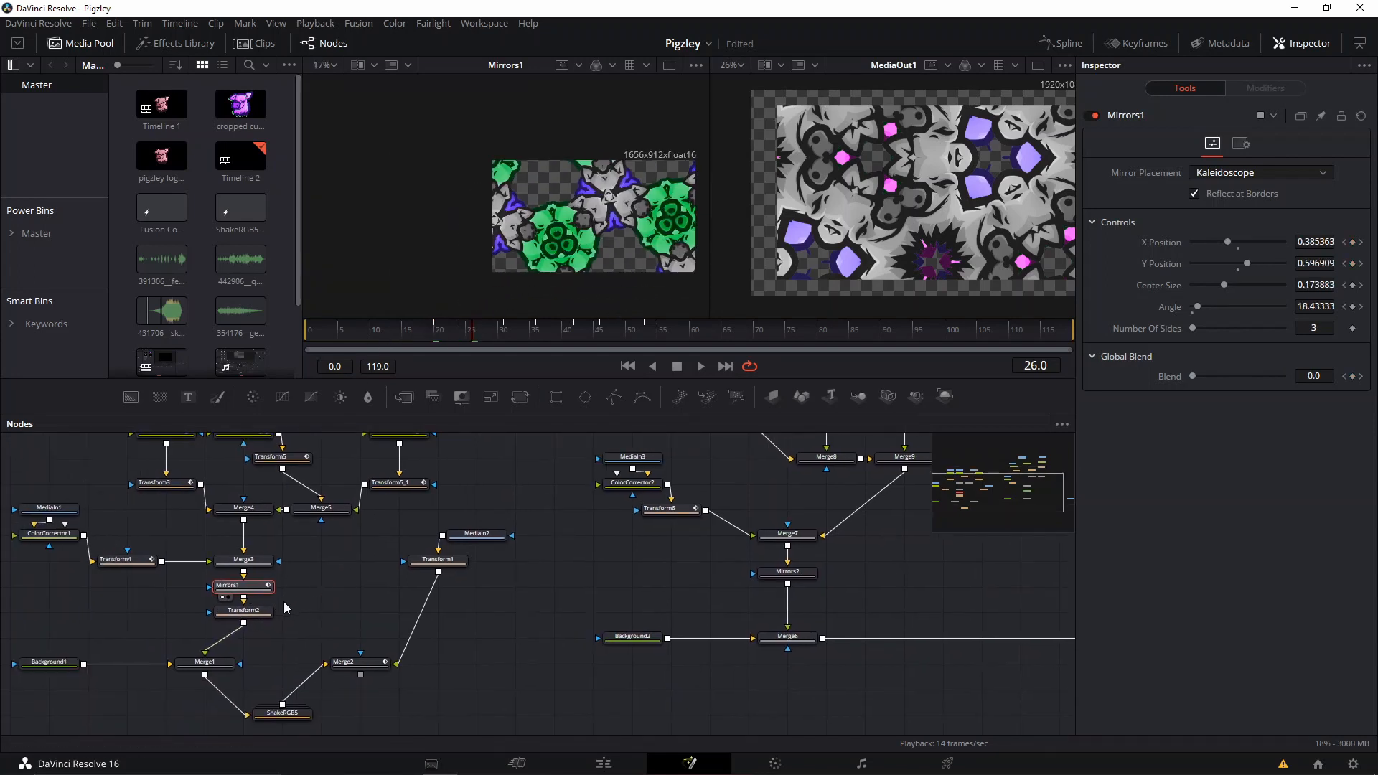
pyautogui.click(244, 563)
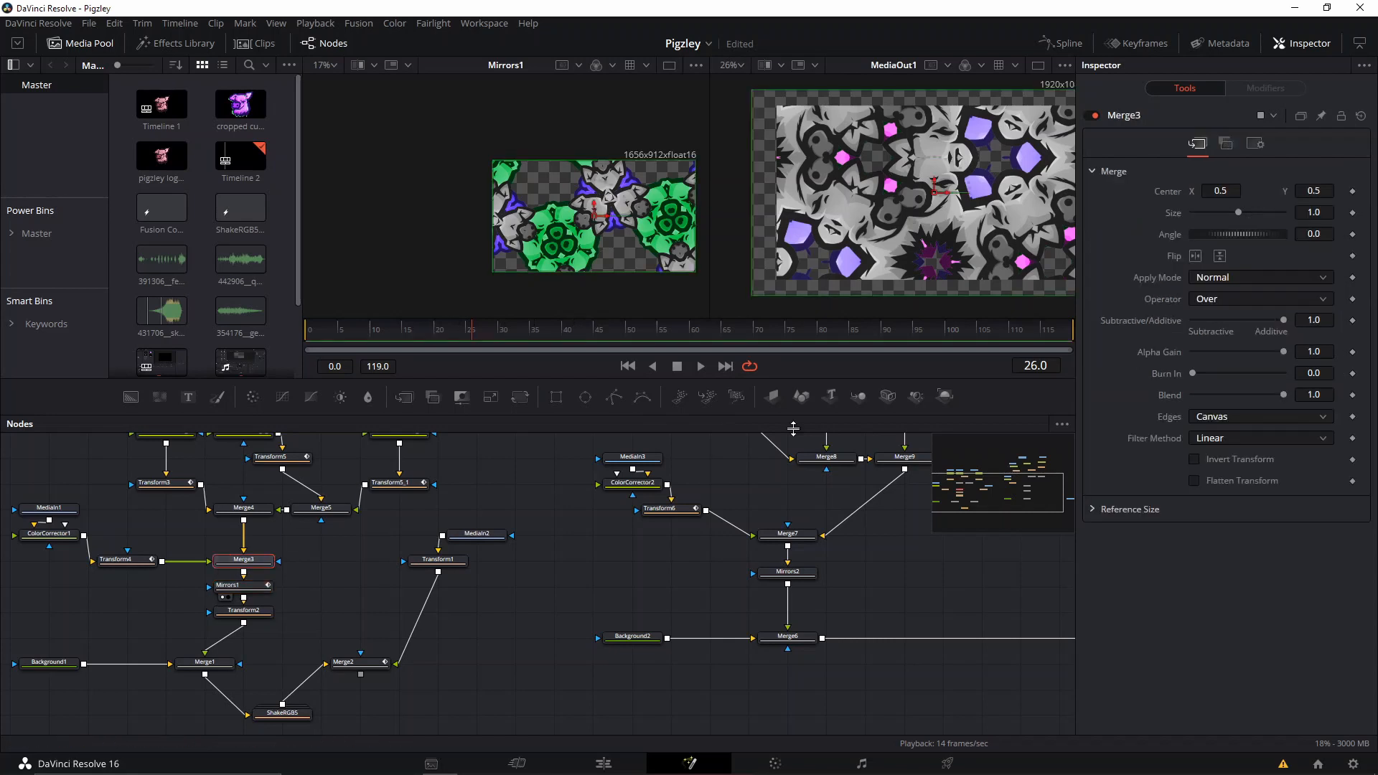
pyautogui.click(788, 533)
# Scale Merge6 up to about 1.16 so the kaleidoscope fills the whole frame.
pyautogui.scroll(-2, 753, 298)
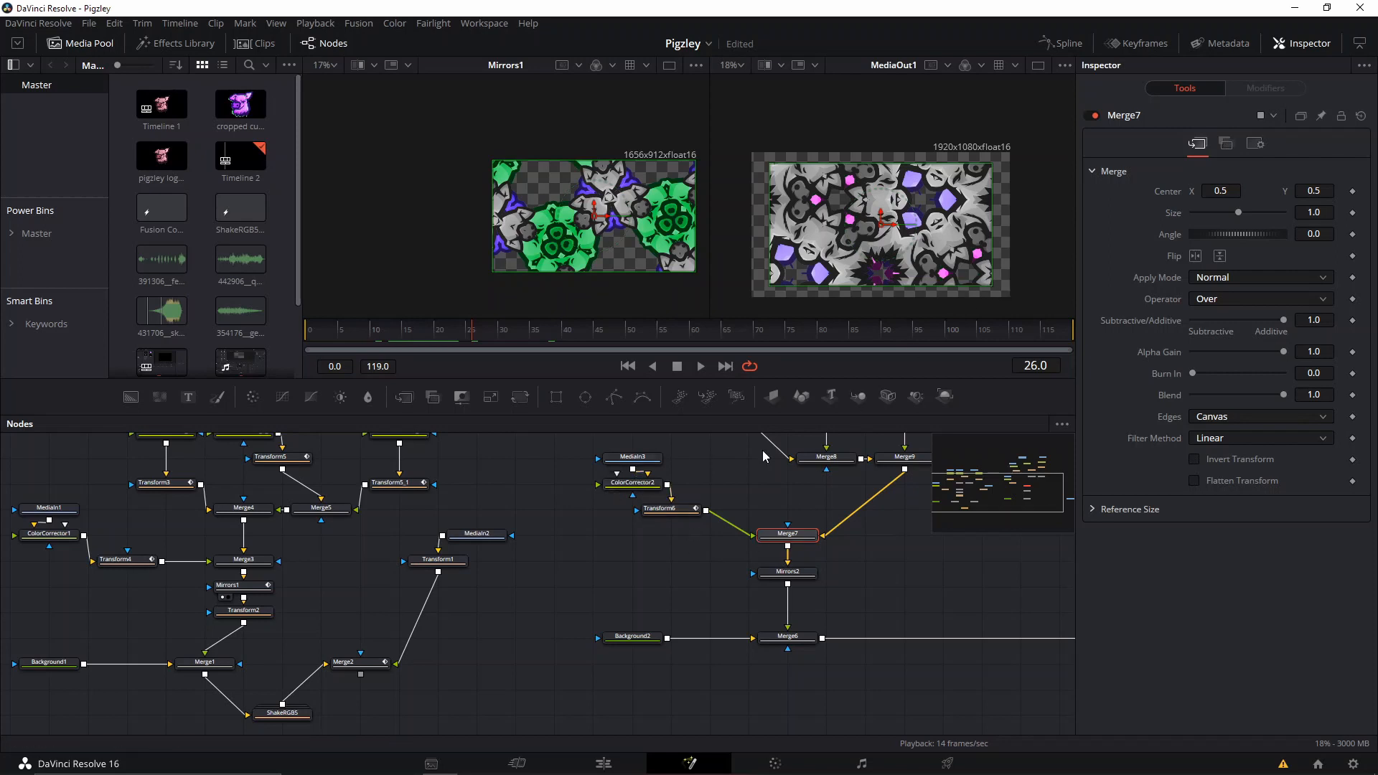
pyautogui.scroll(1, 779, 502)
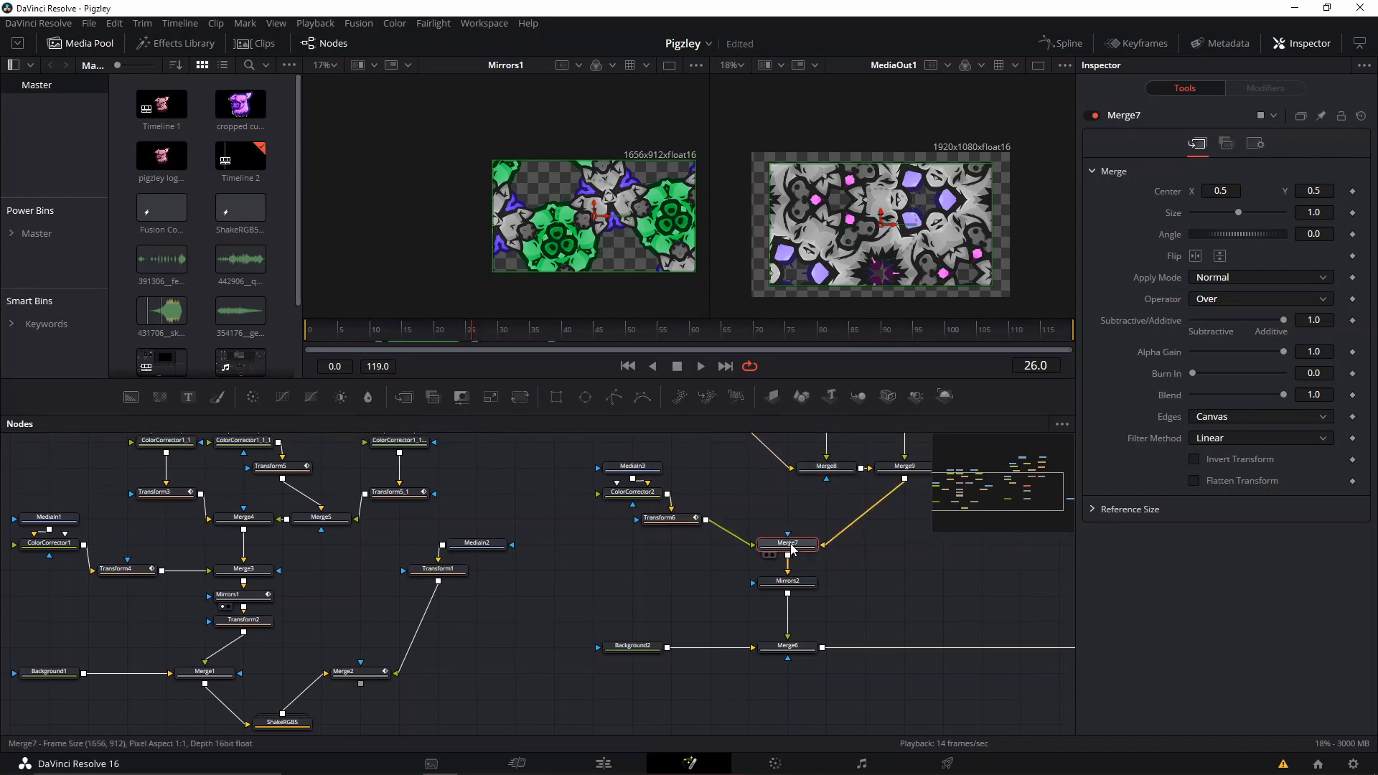
pyautogui.click(794, 646)
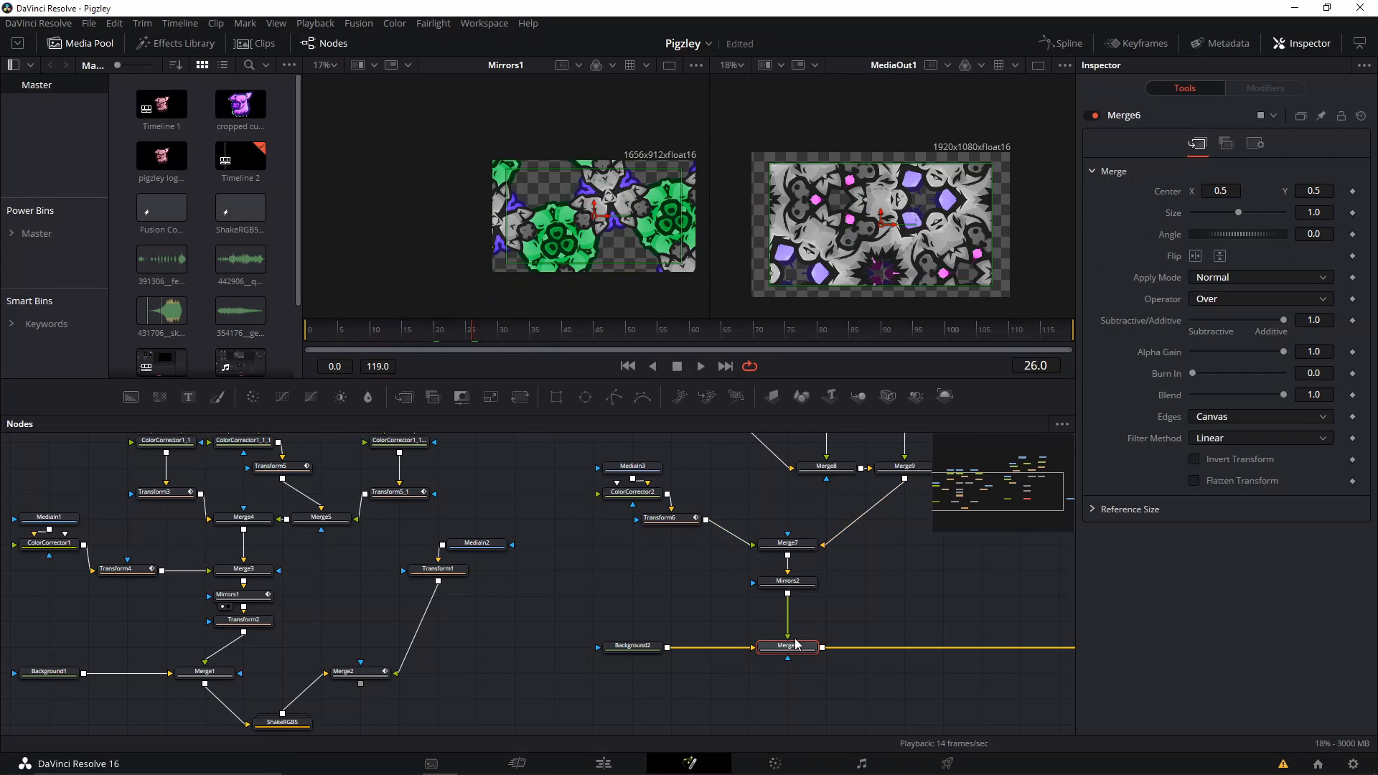
pyautogui.click(789, 646)
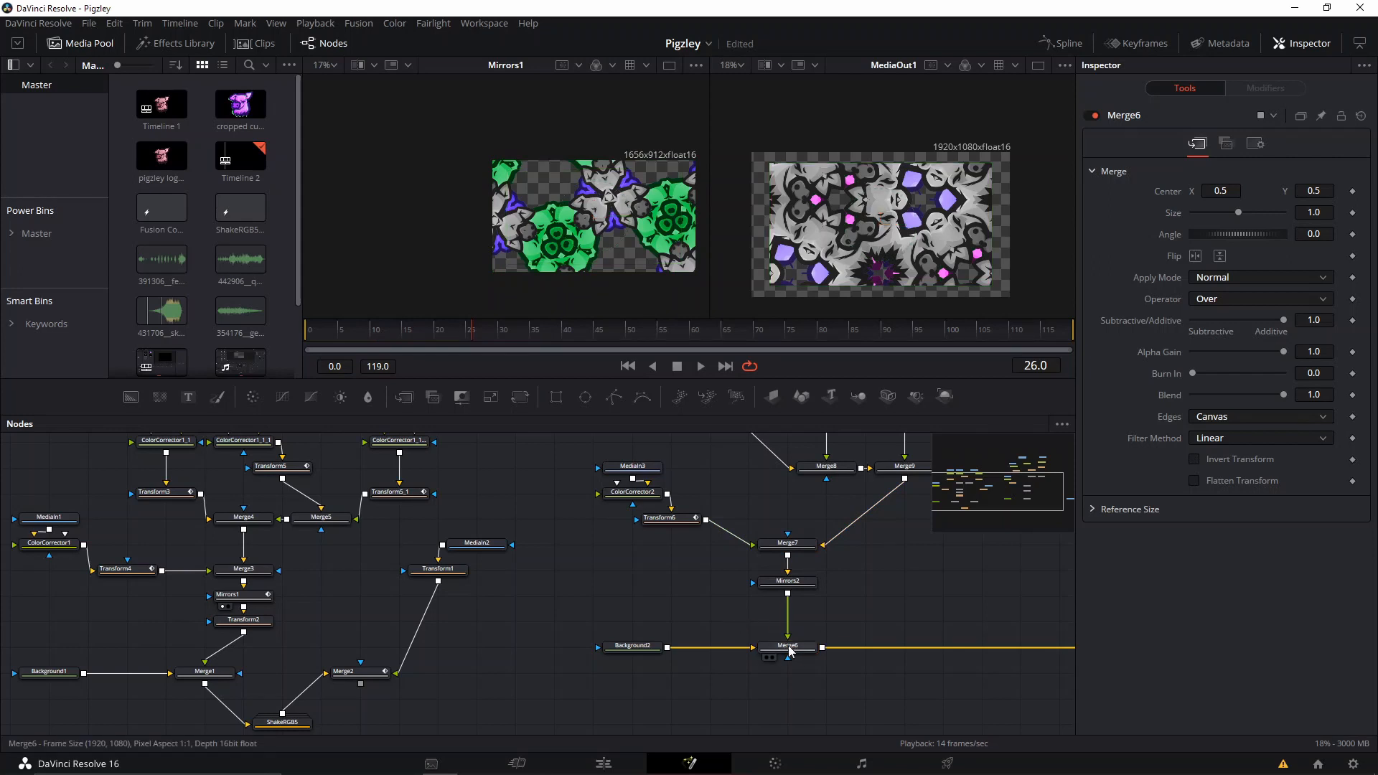
pyautogui.click(789, 650)
pyautogui.moveTo(993, 285); pyautogui.dragTo(1012, 291)
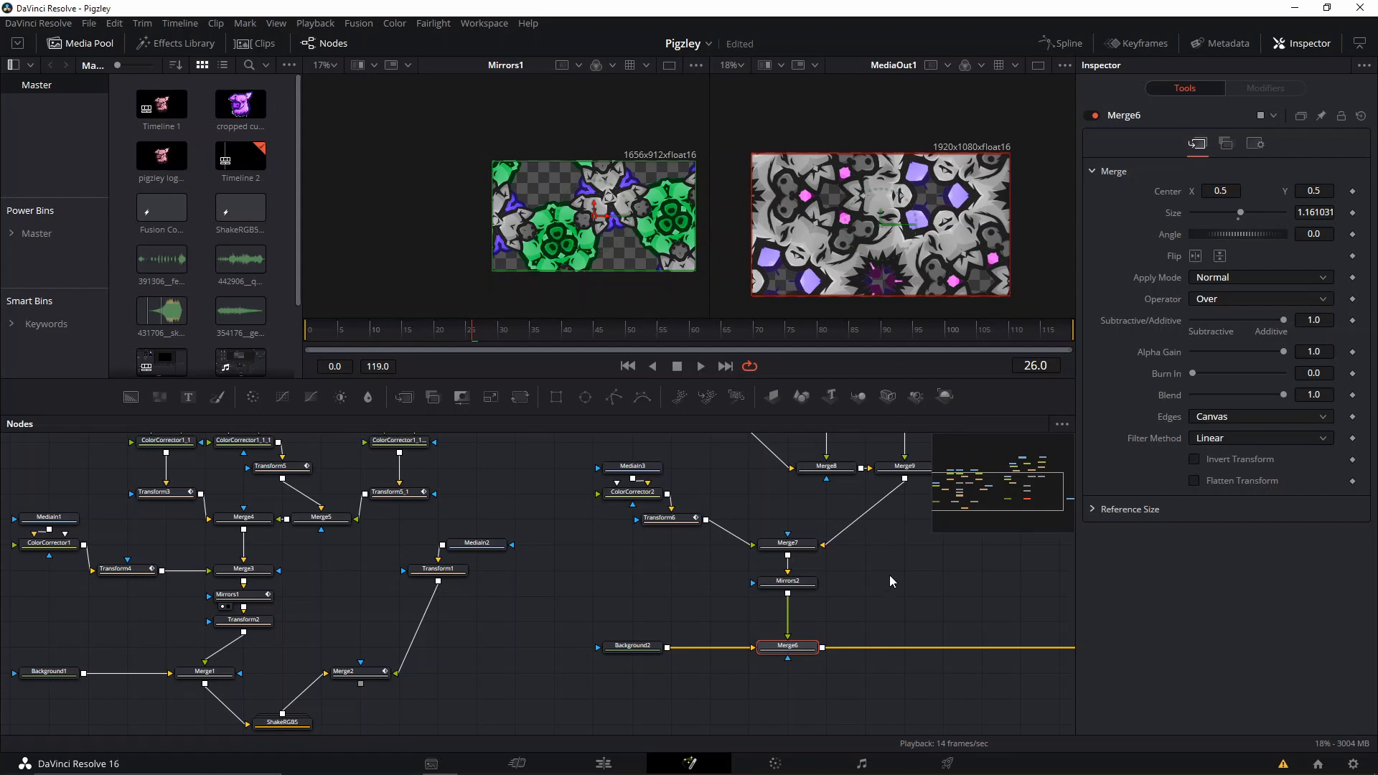
# Play the kaleidoscope animation from the start up to frame 24, clearing Mirrors1 from the first viewer.
pyautogui.moveTo(455, 331); pyautogui.dragTo(251, 335)
pyautogui.press('space')
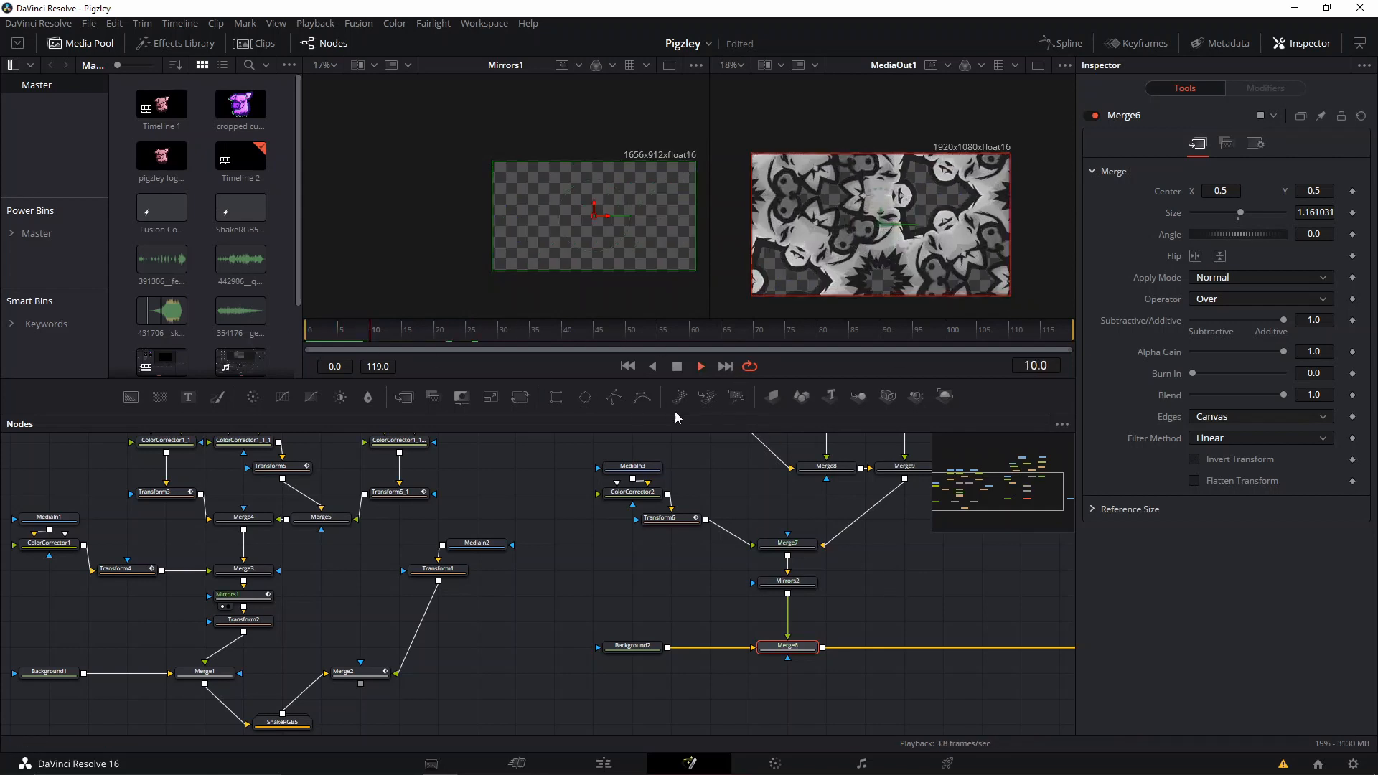
pyautogui.press('space')
pyautogui.click(800, 651)
pyautogui.press('1')
pyautogui.press('1')
pyautogui.scroll(3, 881, 270)
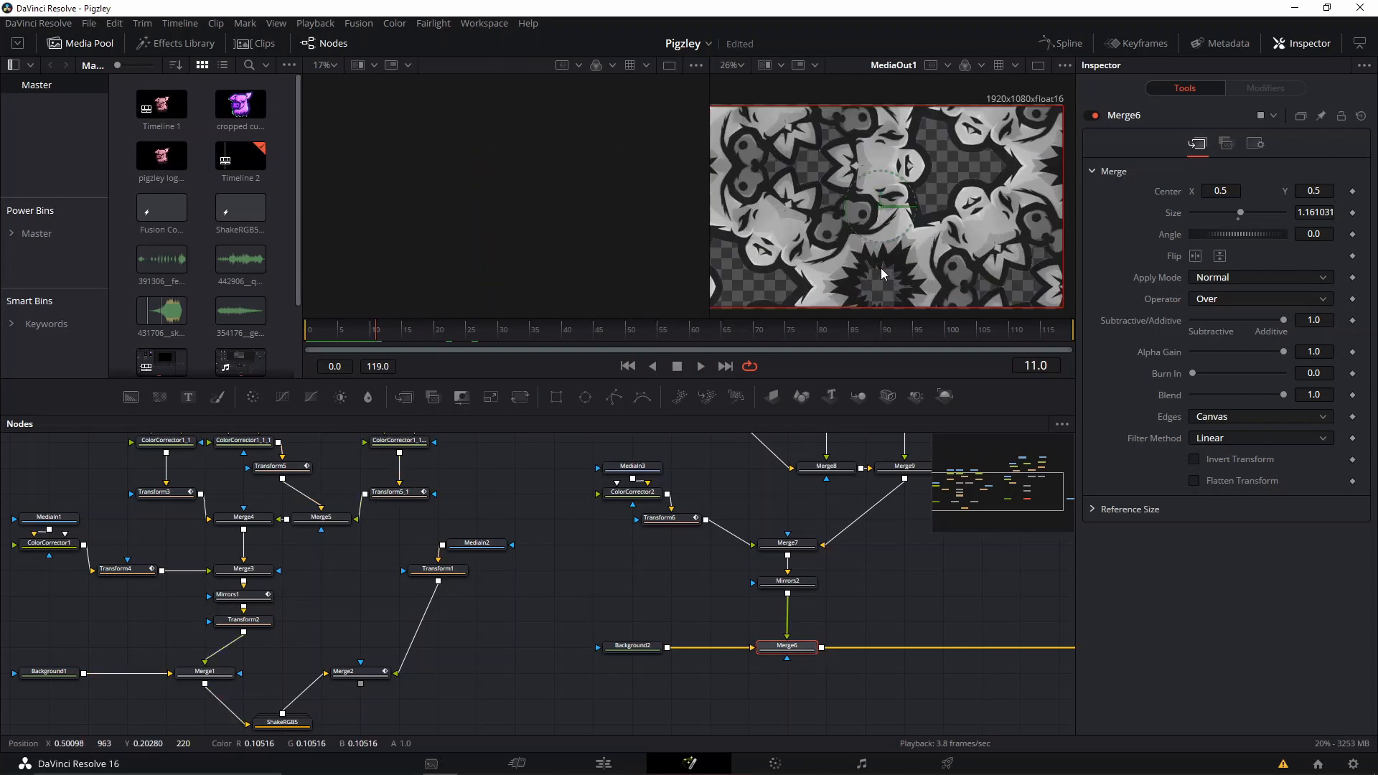
pyautogui.press('space')
pyautogui.press('space')
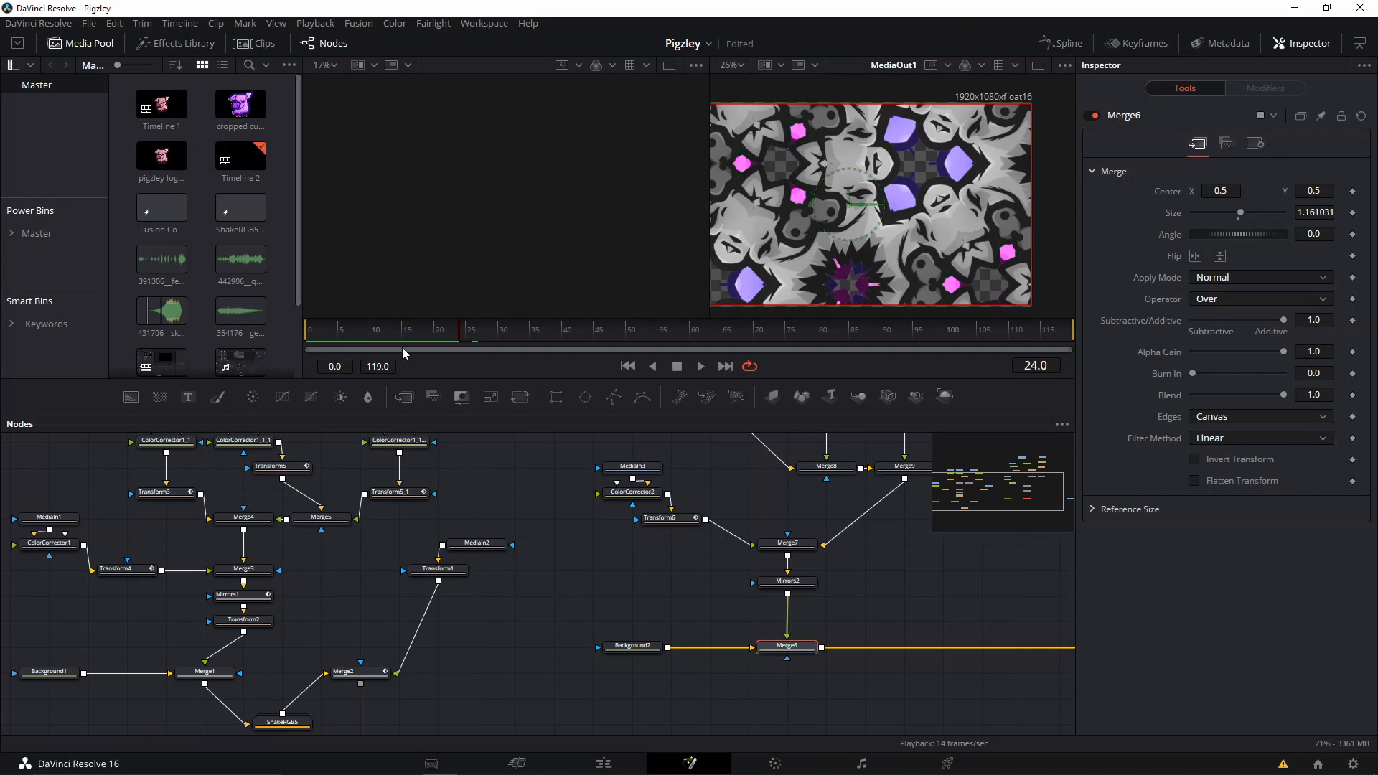
# Go to frame 20 and check which settings of the original Mirrors1 are keyframed.
pyautogui.moveTo(401, 347)
pyautogui.mouseDown()
pyautogui.moveTo(429, 343)
pyautogui.moveTo(425, 356)
pyautogui.mouseUp()
pyautogui.moveTo(315, 638); pyautogui.dragTo(373, 601)
pyautogui.click(298, 557)
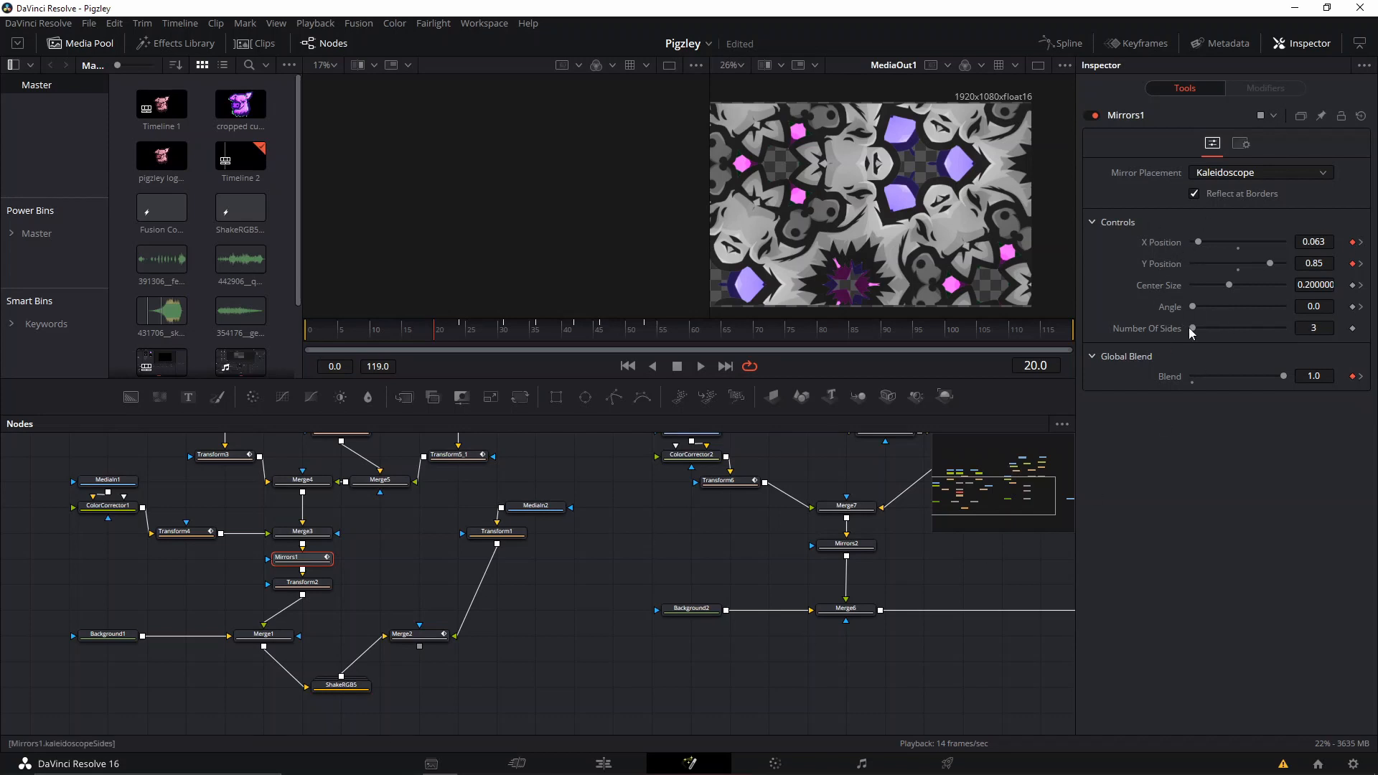
# Select Mirrors2 and show its full output in the viewer.
pyautogui.click(864, 548)
pyautogui.moveTo(926, 560); pyautogui.dragTo(757, 585)
pyautogui.press('2')
pyautogui.scroll(2, 892, 223)
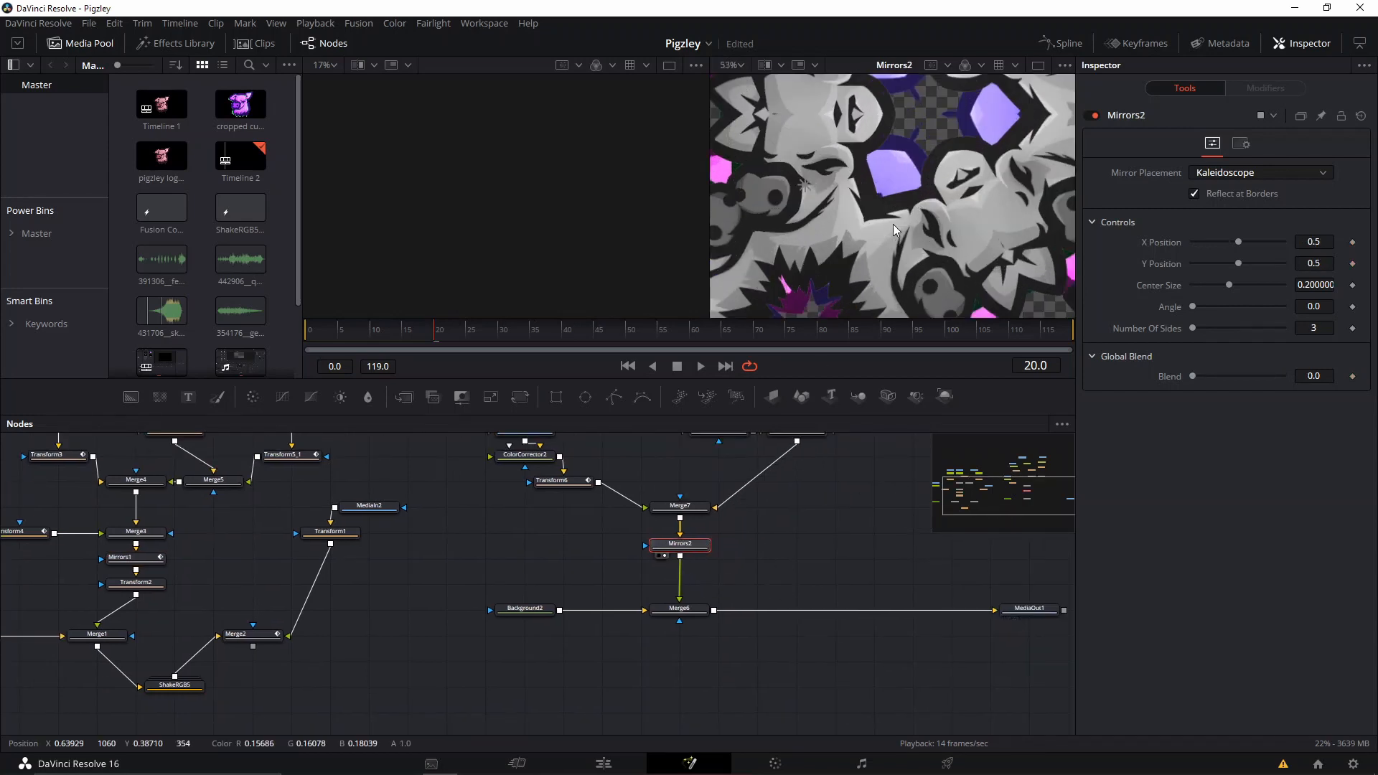
pyautogui.scroll(-4, 874, 222)
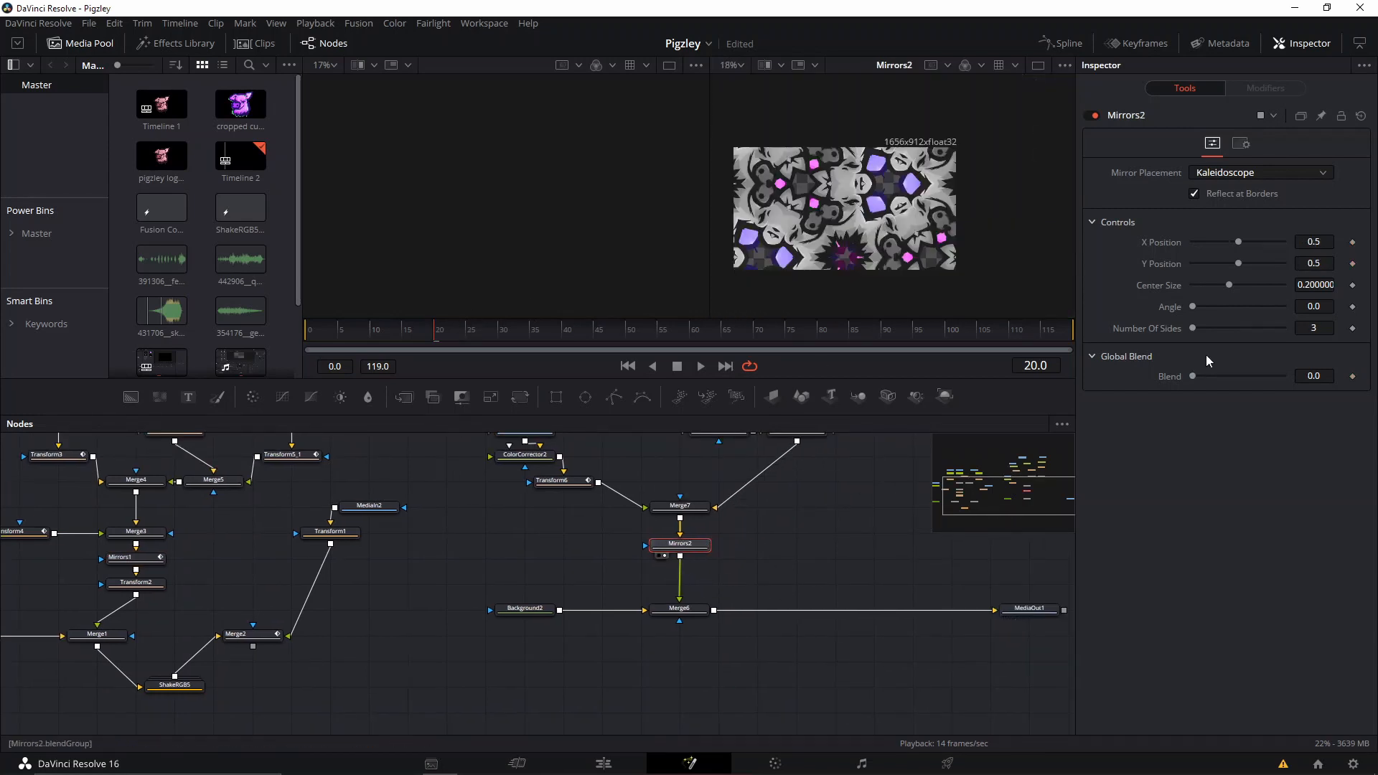
# Add keyframes at frame 20 to Mirrors2's X Position, Y Position and Blend, and set Blend to 1.0.
pyautogui.click(1353, 376)
pyautogui.rightClick(1352, 376)
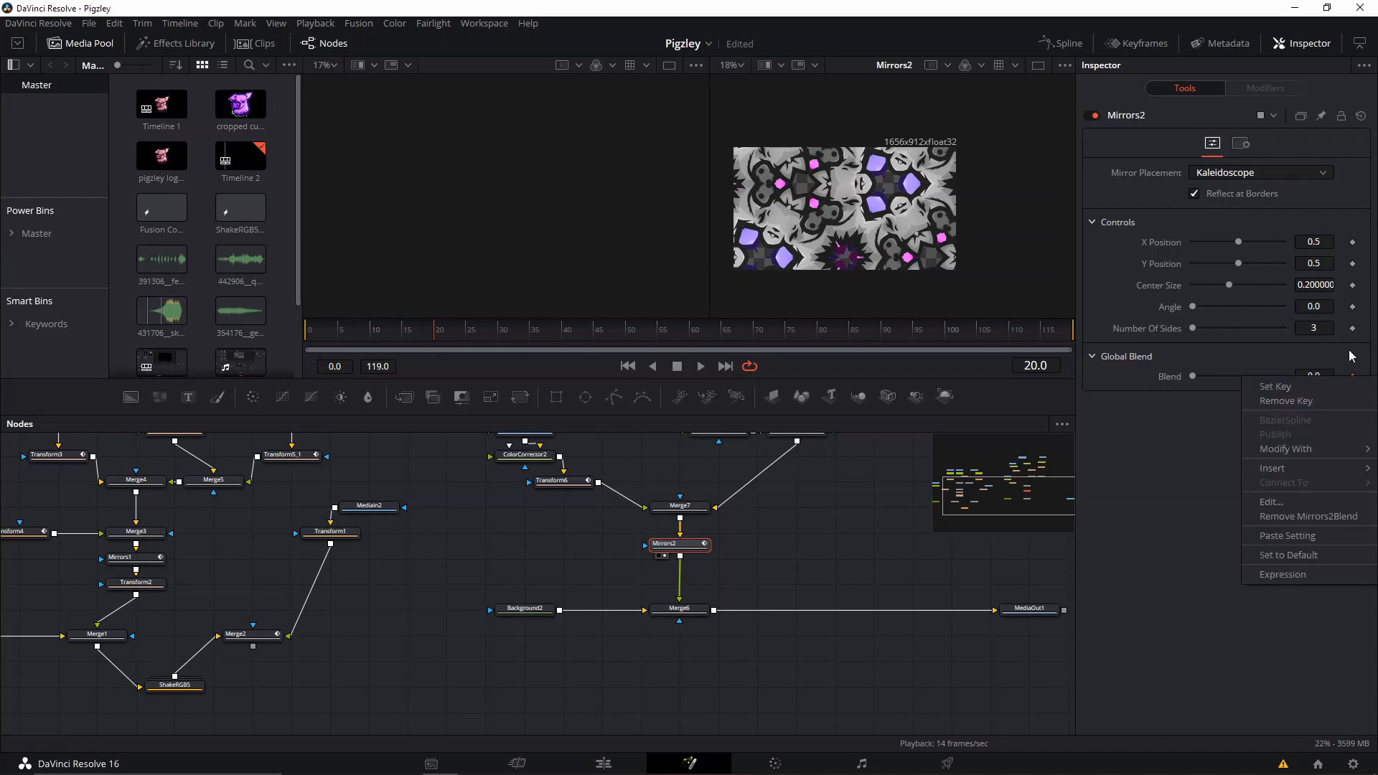
pyautogui.click(1349, 352)
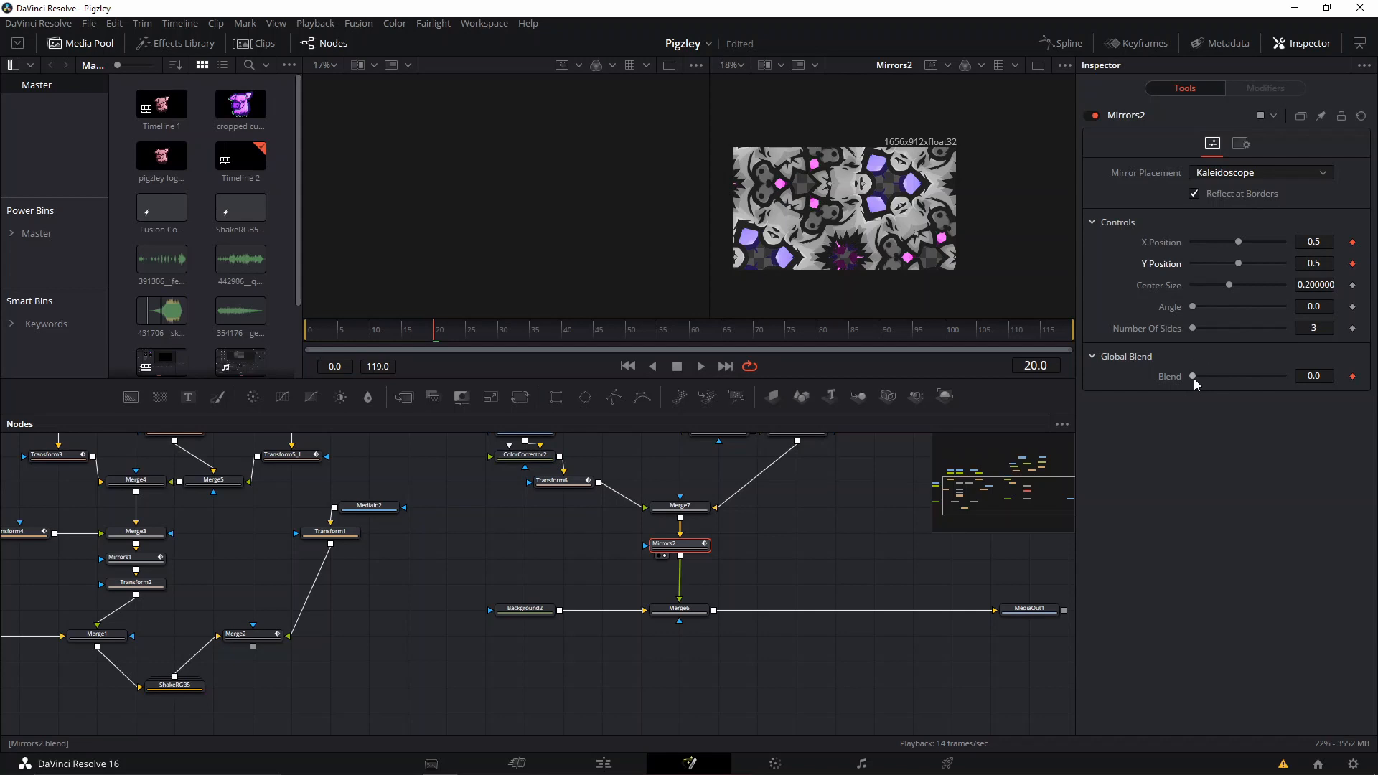
pyautogui.moveTo(1193, 376); pyautogui.dragTo(1338, 384)
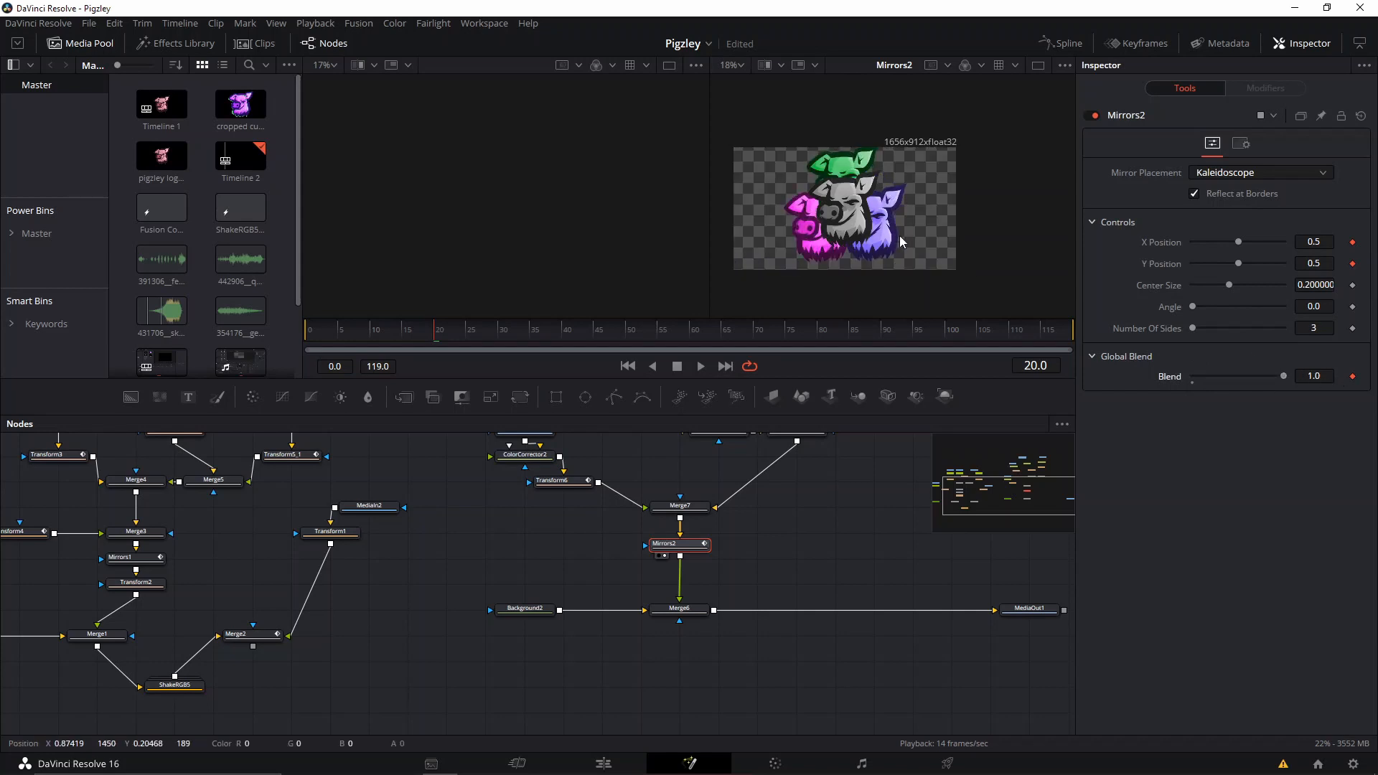
# At frame 25, set Mirrors2's Blend to 0.0, X Position to 0.591 and Y Position to 0.228.
pyautogui.scroll(3, 936, 234)
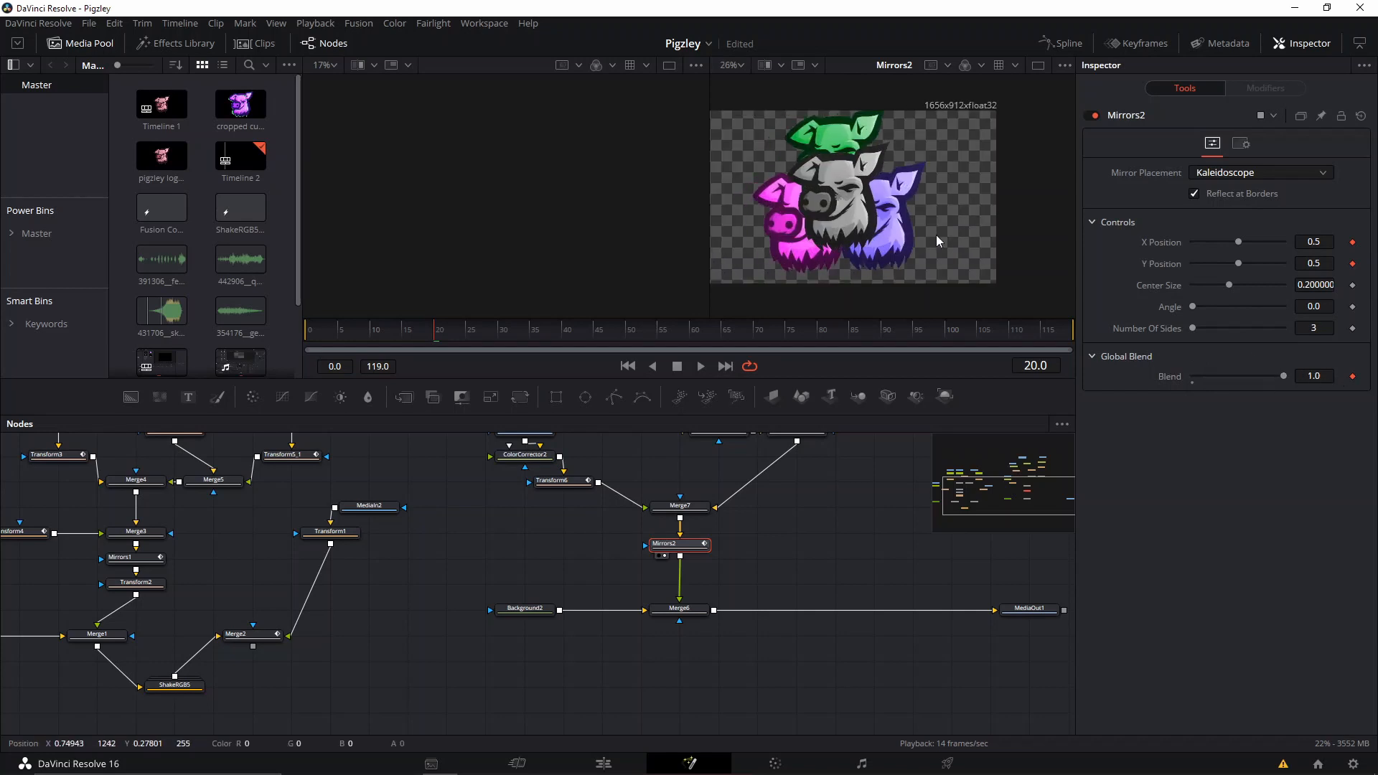
pyautogui.click(465, 337)
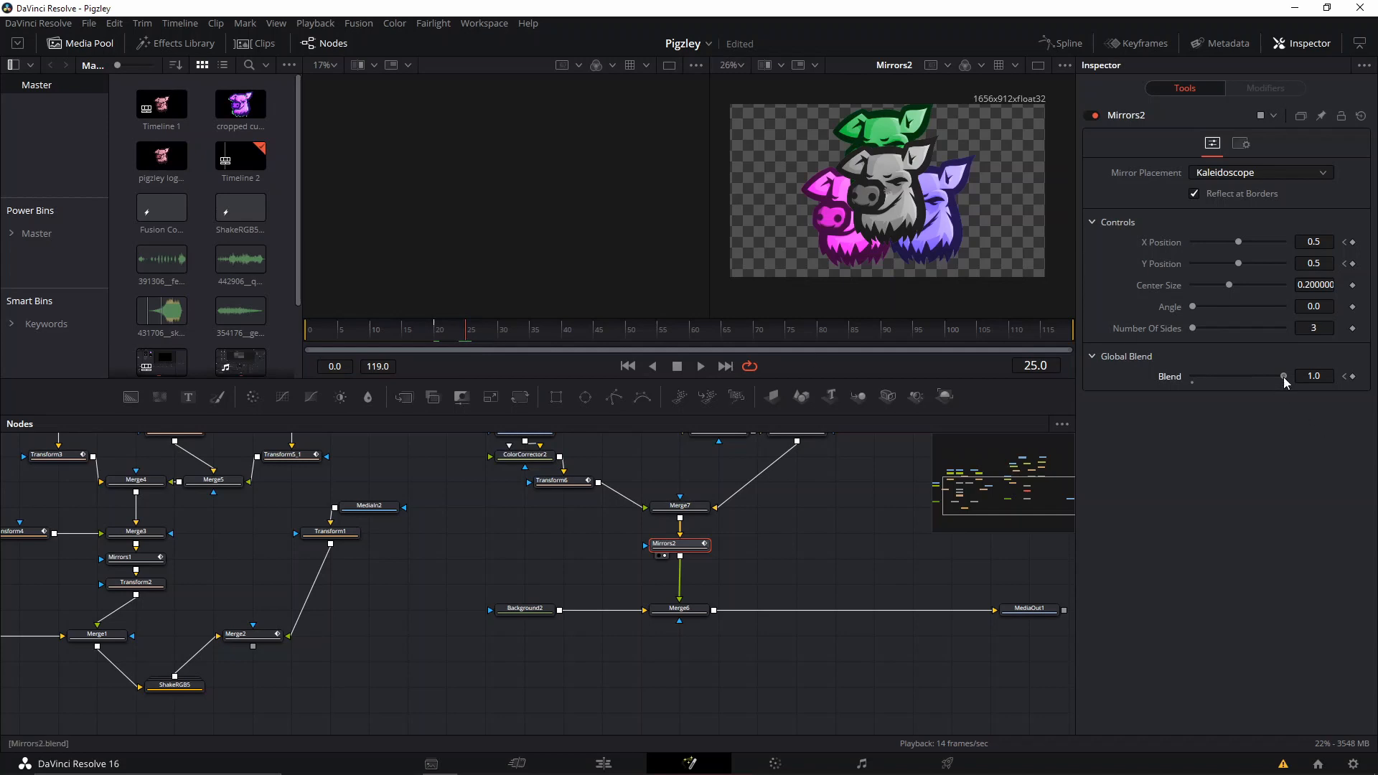
pyautogui.moveTo(1283, 377); pyautogui.dragTo(1182, 376)
pyautogui.moveTo(1251, 381); pyautogui.dragTo(1189, 400)
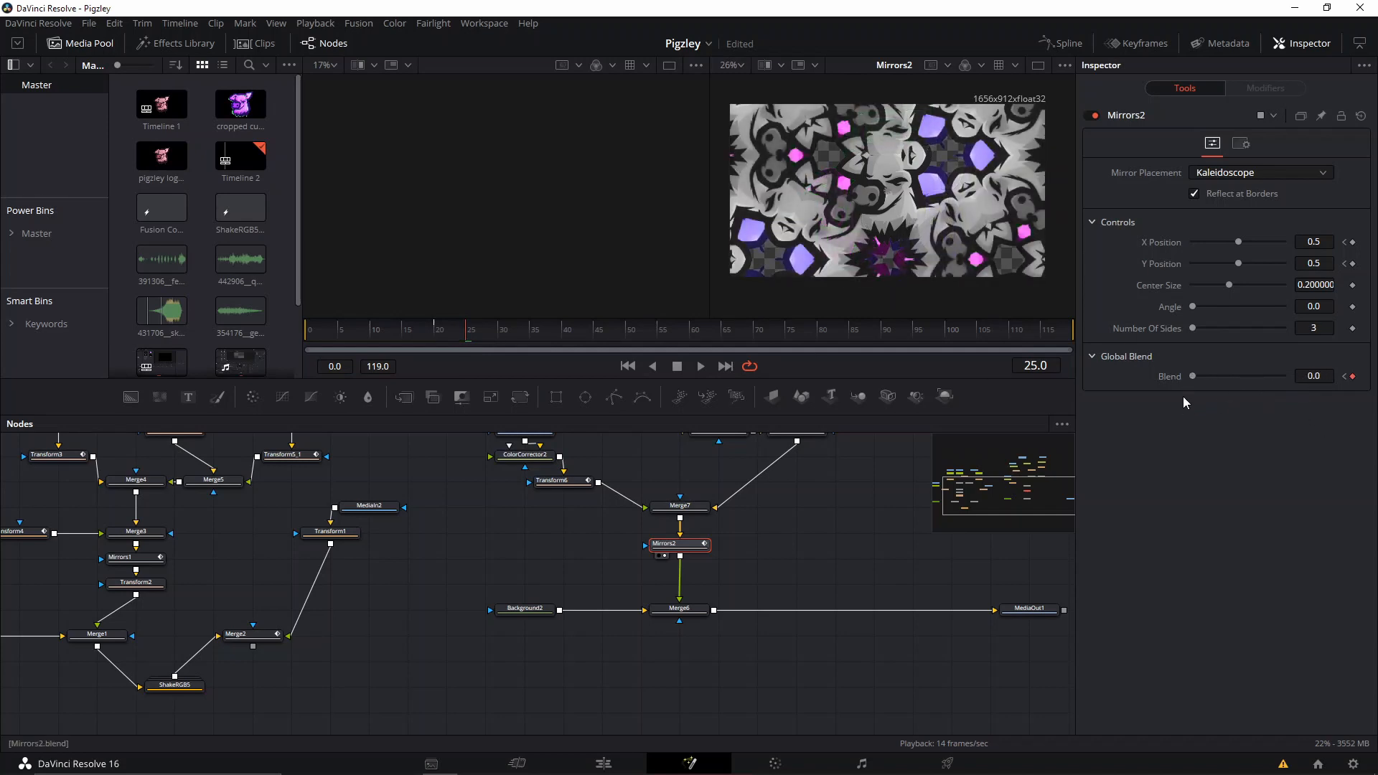
pyautogui.moveTo(1238, 242)
pyautogui.mouseDown()
pyautogui.moveTo(1216, 248)
pyautogui.moveTo(1243, 269)
pyautogui.moveTo(1270, 262)
pyautogui.moveTo(1215, 263)
pyautogui.moveTo(1247, 241)
pyautogui.mouseUp()
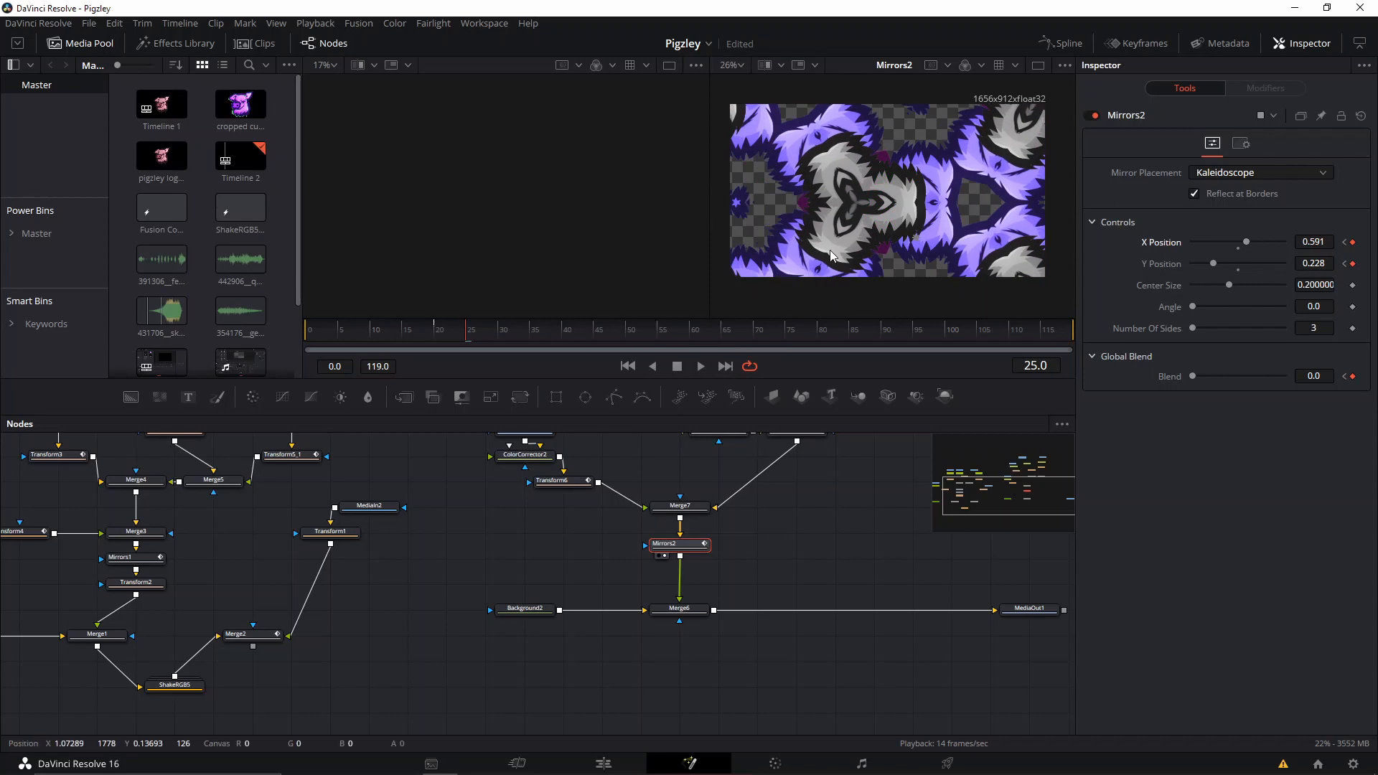
# After checking Mirrors1, keyframe Mirrors2's Angle and Number Of Sides at frame 24, and set Angle to 99.2 at frame 28.
pyautogui.click(144, 559)
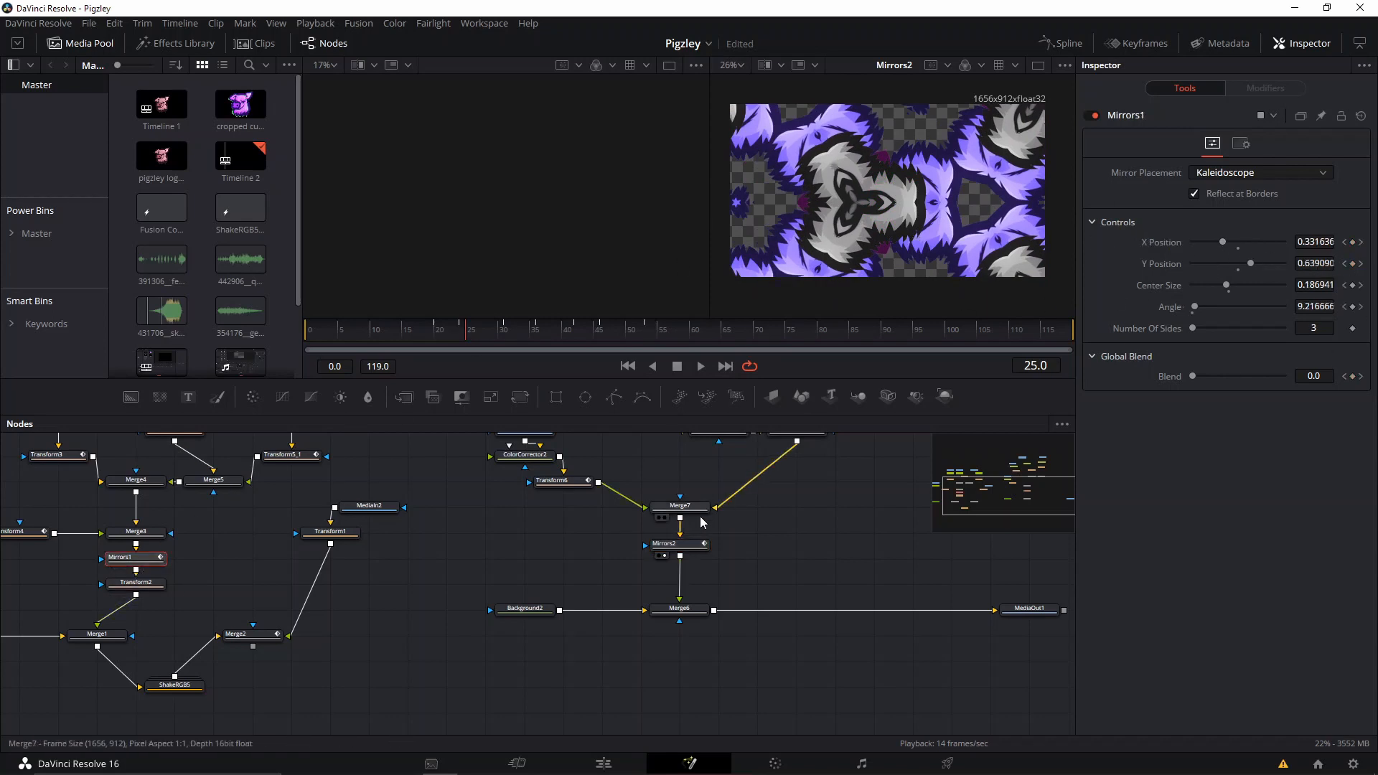
pyautogui.click(693, 545)
pyautogui.click(461, 331)
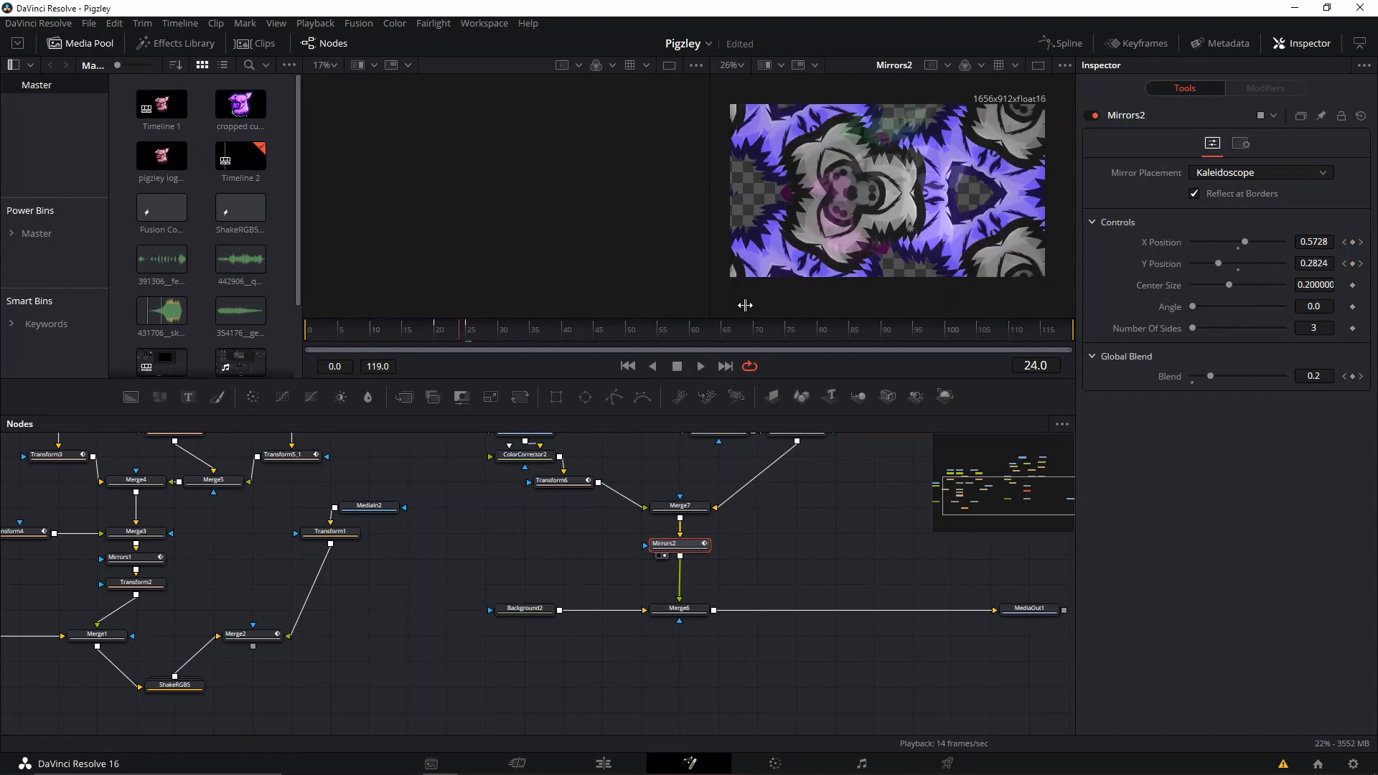
pyautogui.click(1354, 328)
pyautogui.moveTo(513, 331); pyautogui.dragTo(486, 334)
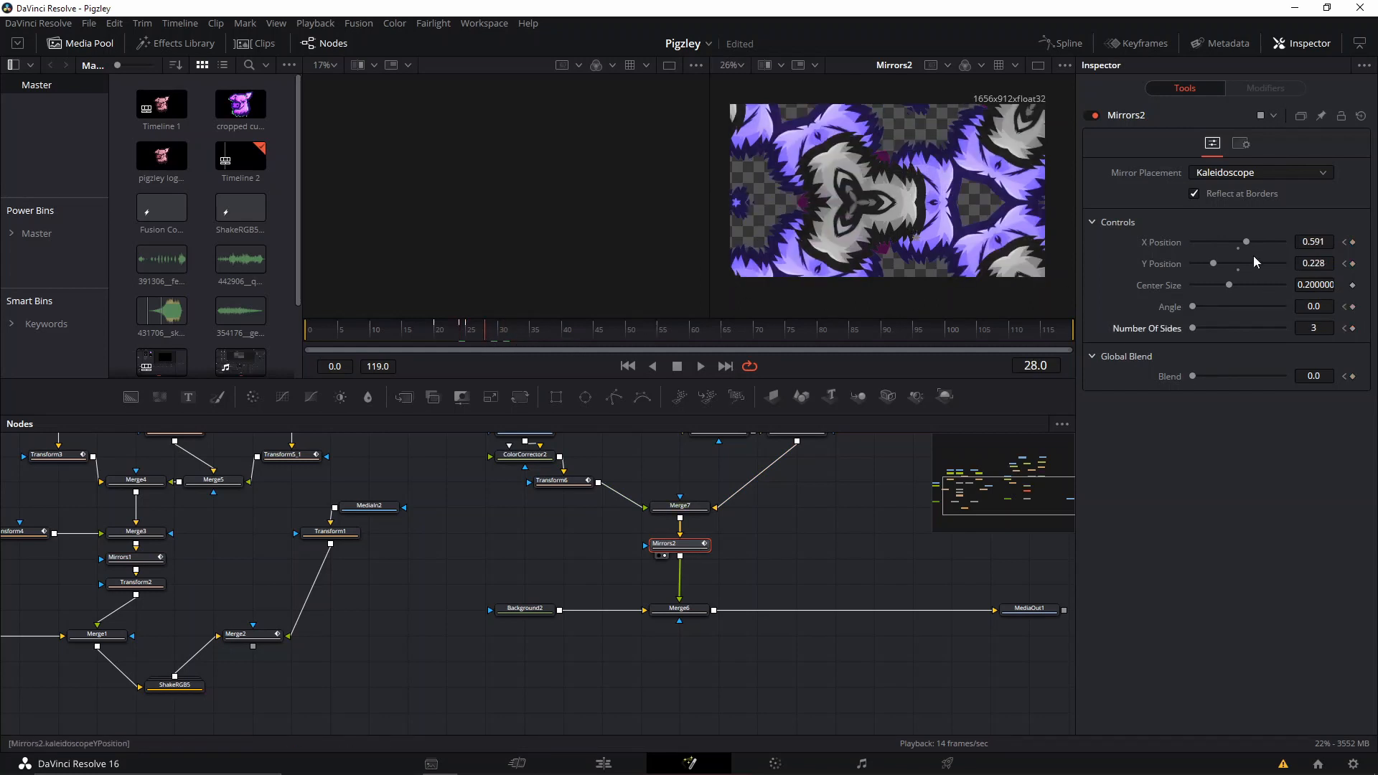
pyautogui.moveTo(1189, 307); pyautogui.dragTo(1214, 308)
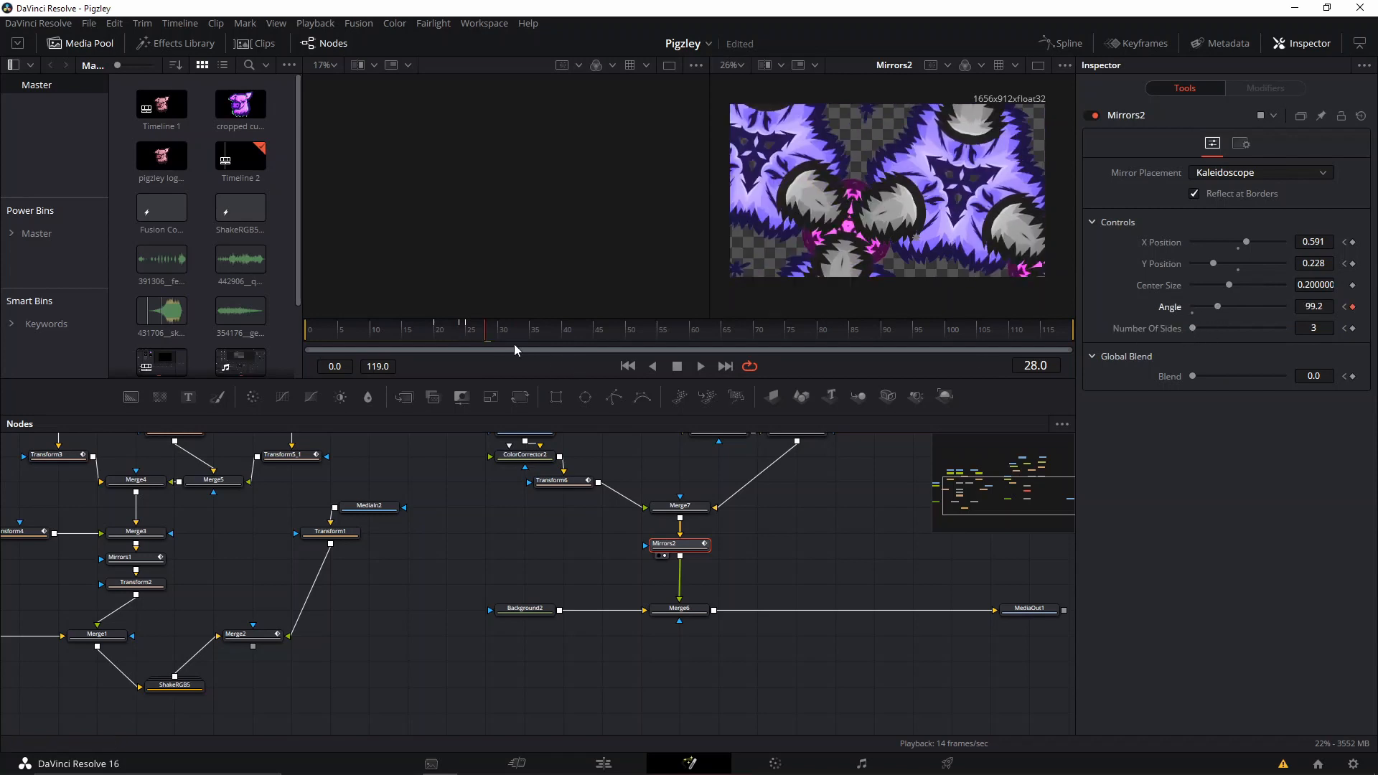
# Try 4 sides on Mirrors2 at frame 28, reset Number Of Sides to 3 and remove its keyframes.
pyautogui.moveTo(1212, 332); pyautogui.dragTo(1235, 329)
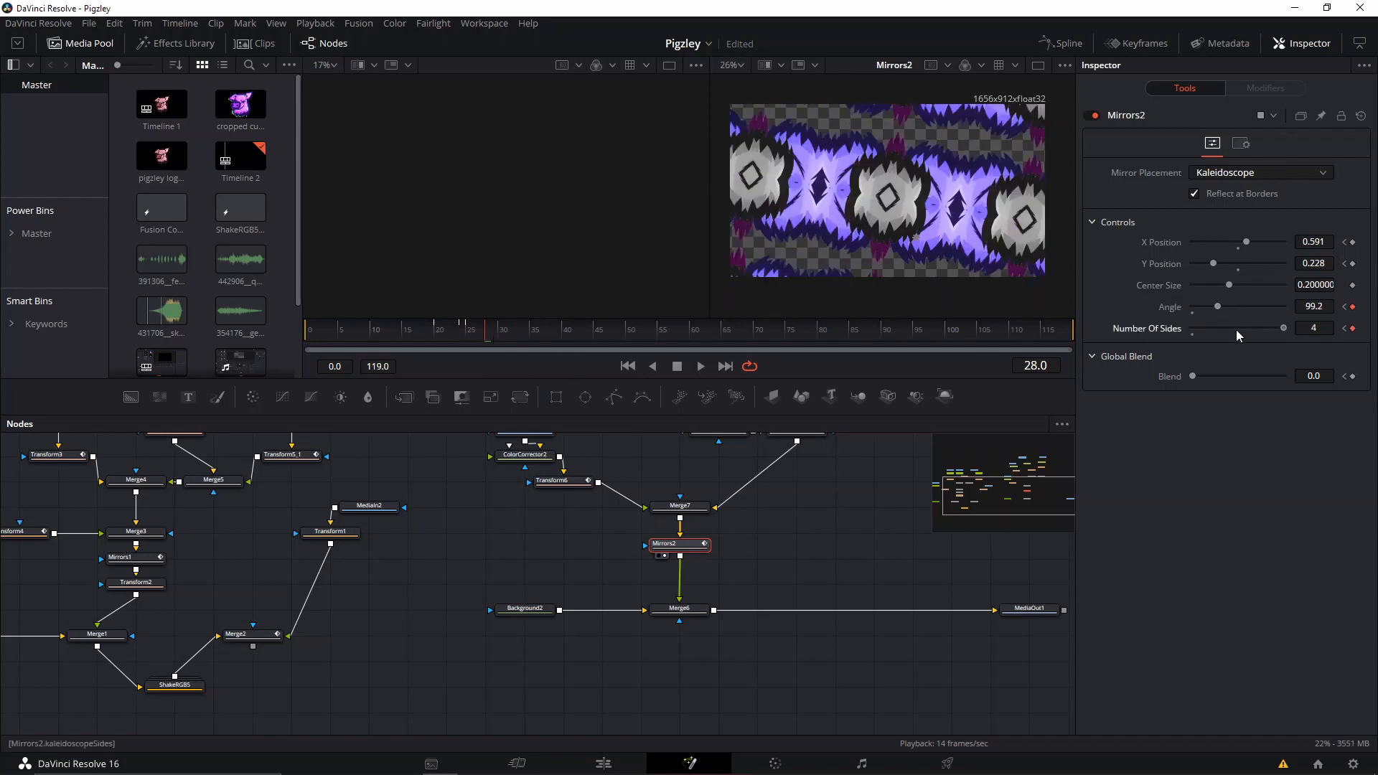
pyautogui.click(1191, 335)
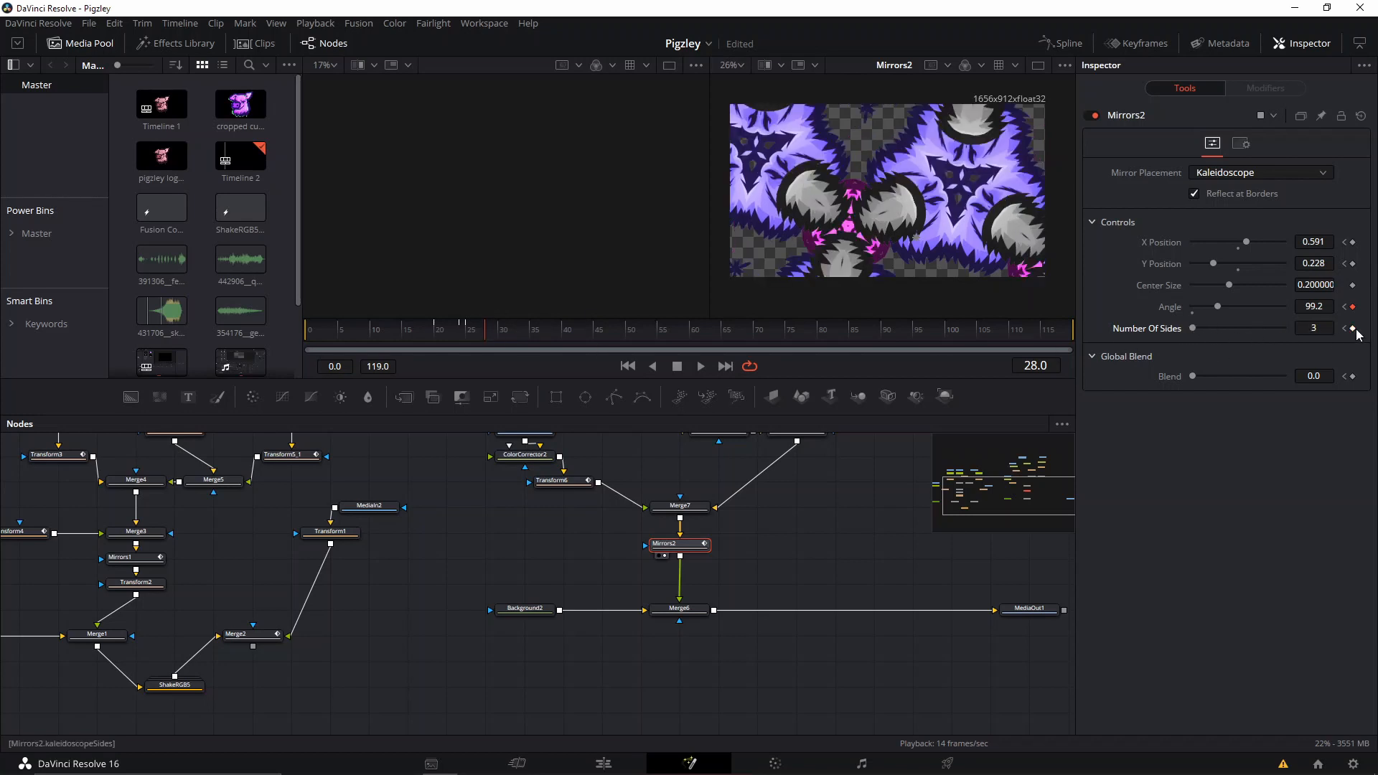
pyautogui.click(1346, 328)
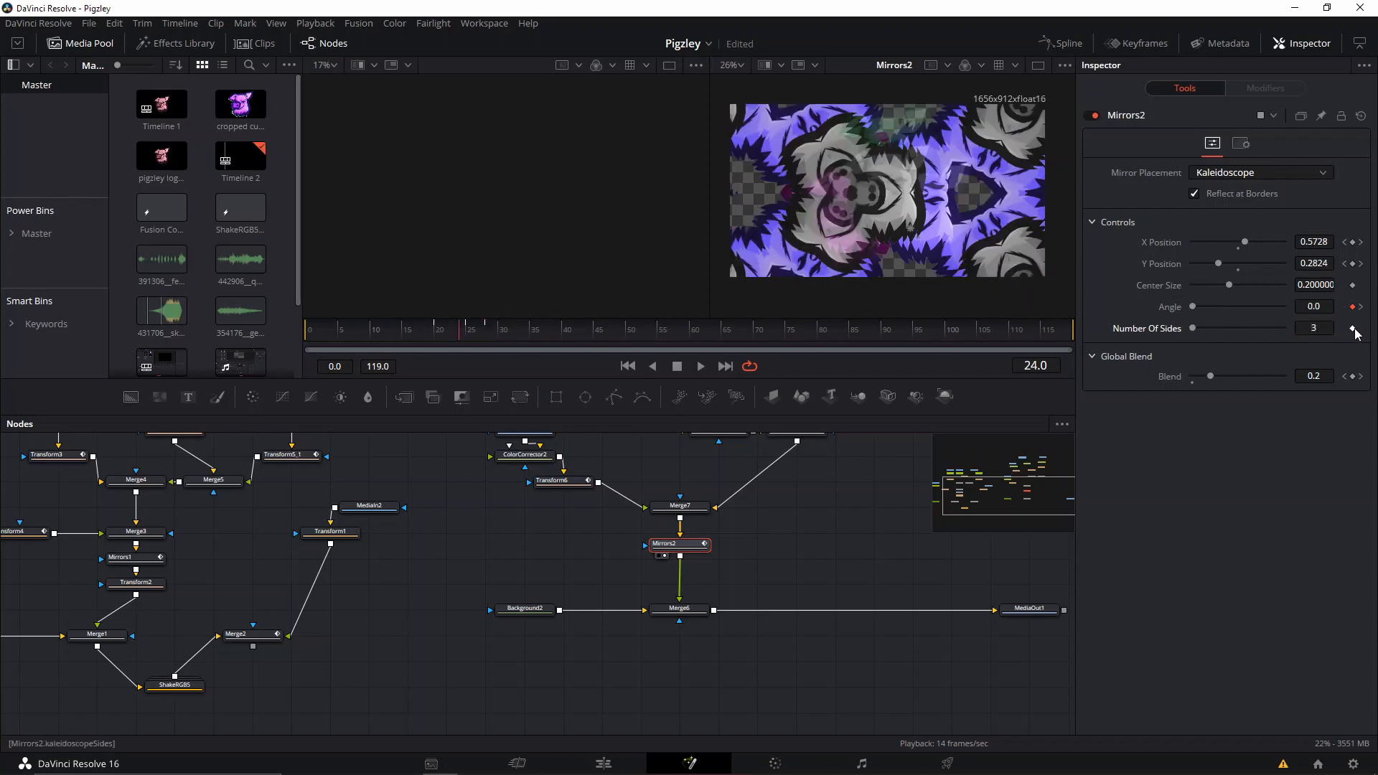
# Set Mirrors2's Y Position to 0.628 at frame 30 and its X Position to 0.291 at frame 34.
pyautogui.moveTo(471, 322); pyautogui.dragTo(500, 332)
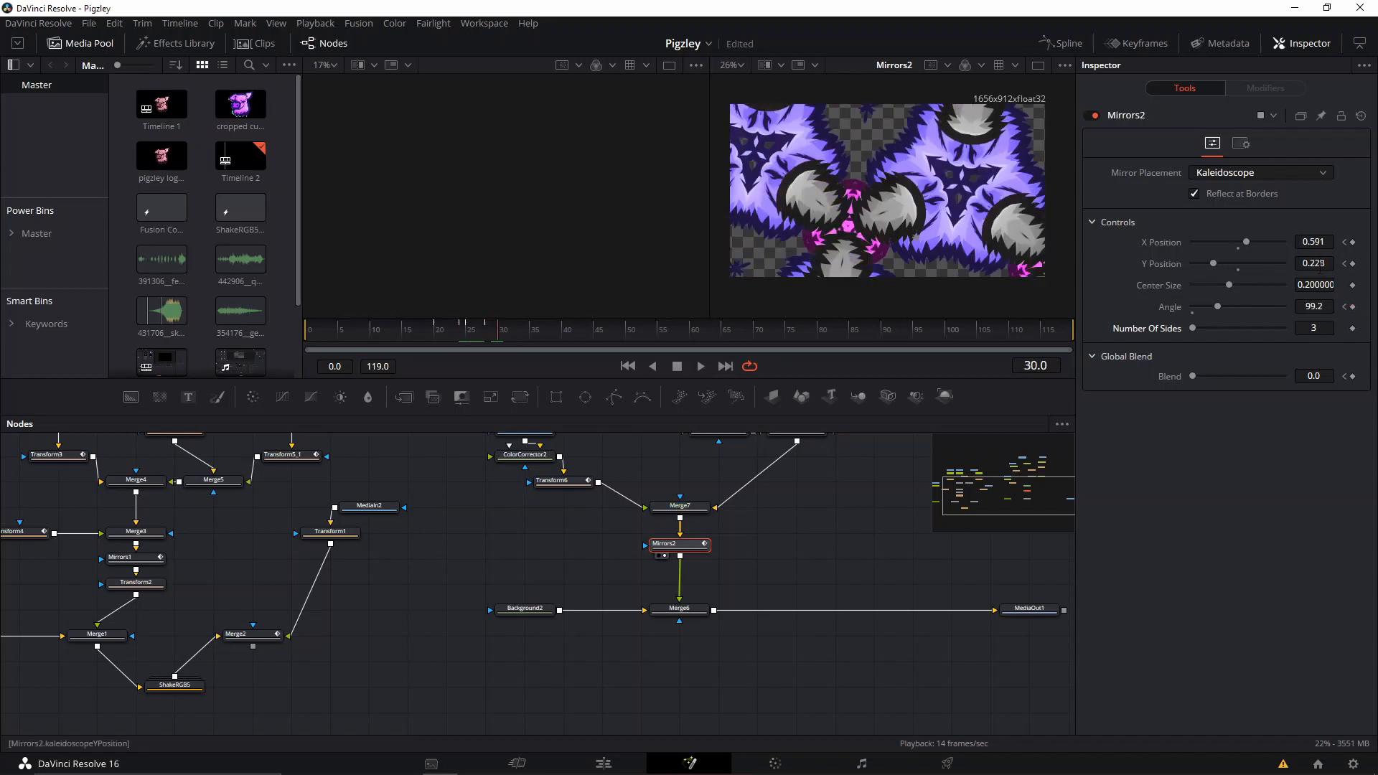
pyautogui.moveTo(1212, 264)
pyautogui.mouseDown()
pyautogui.moveTo(1250, 264)
pyautogui.moveTo(1218, 243)
pyautogui.mouseUp()
# At frame 37, keep Mirrors2's Center Size at 0.2 after trying 0.25, and set Angle to 149.2.
pyautogui.click(557, 331)
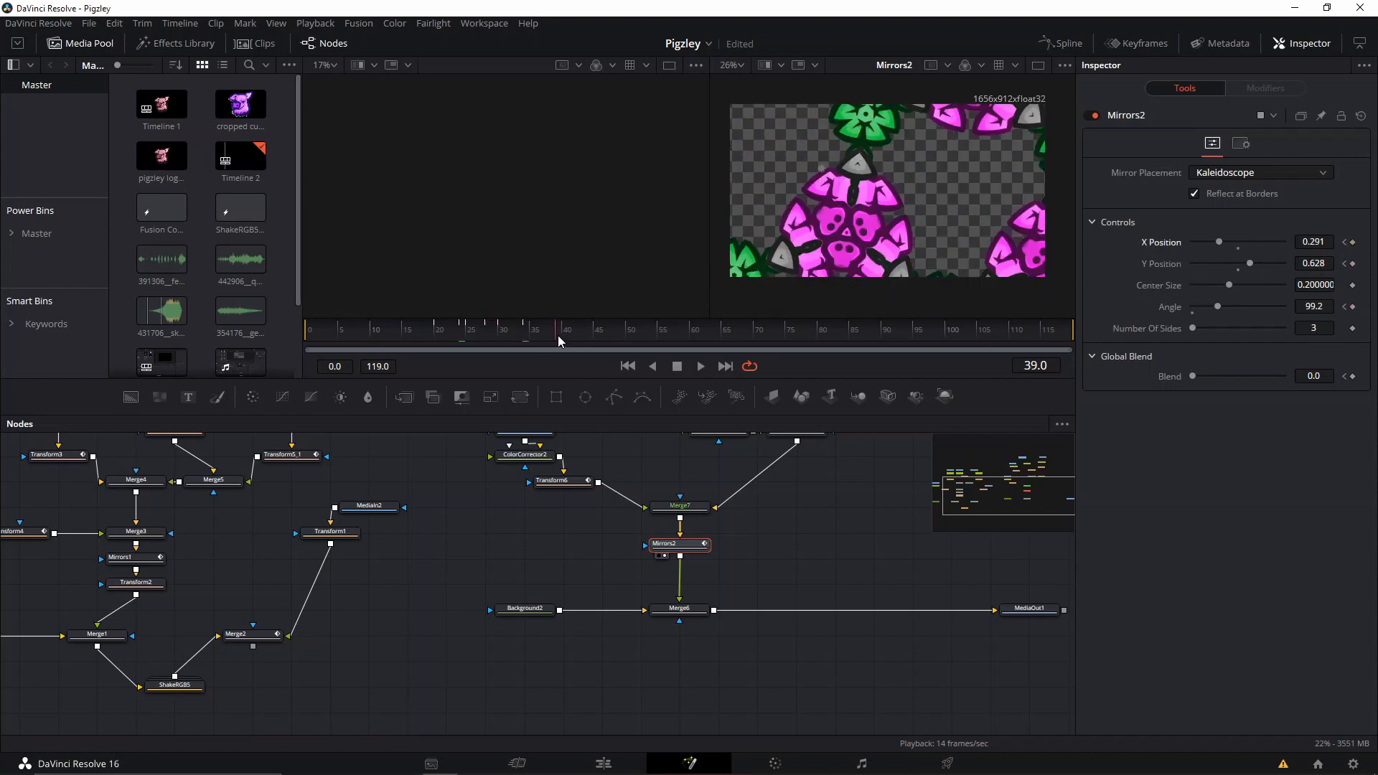
pyautogui.moveTo(557, 334); pyautogui.dragTo(543, 333)
pyautogui.click(1237, 285)
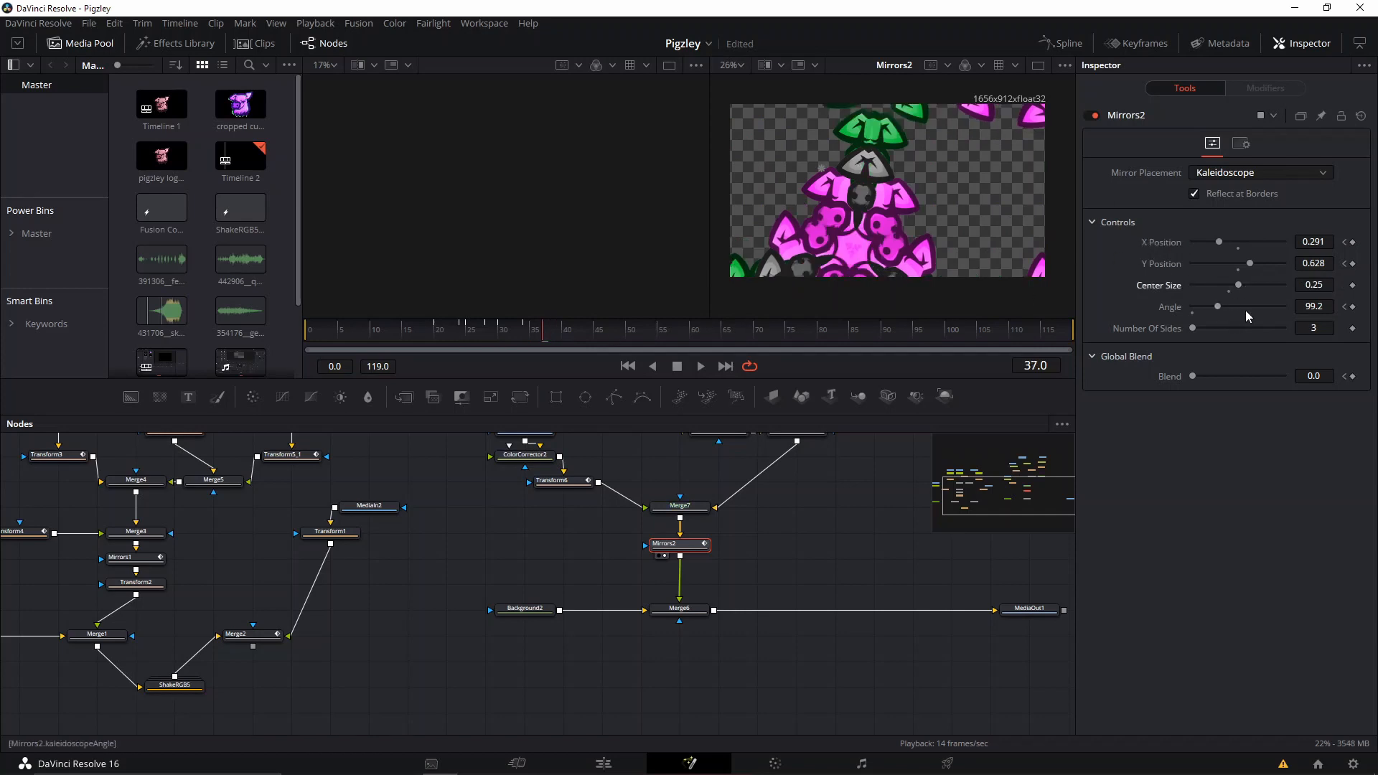
pyautogui.click(1225, 293)
pyautogui.click(1234, 306)
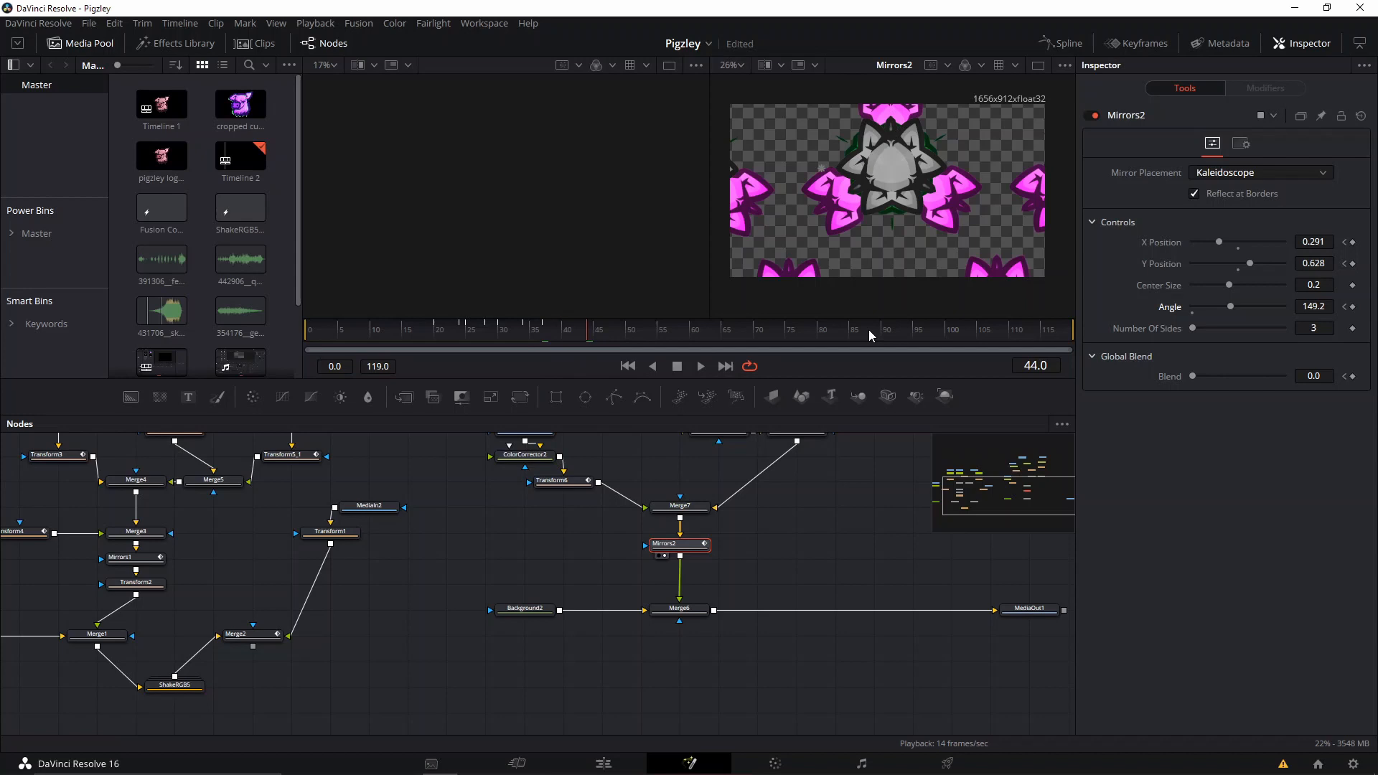
# At frame 44, set Mirrors2's Angle to 99.2, Y Position to 0.428 and X Position to 0.661.
pyautogui.click(1202, 307)
pyautogui.click(1212, 261)
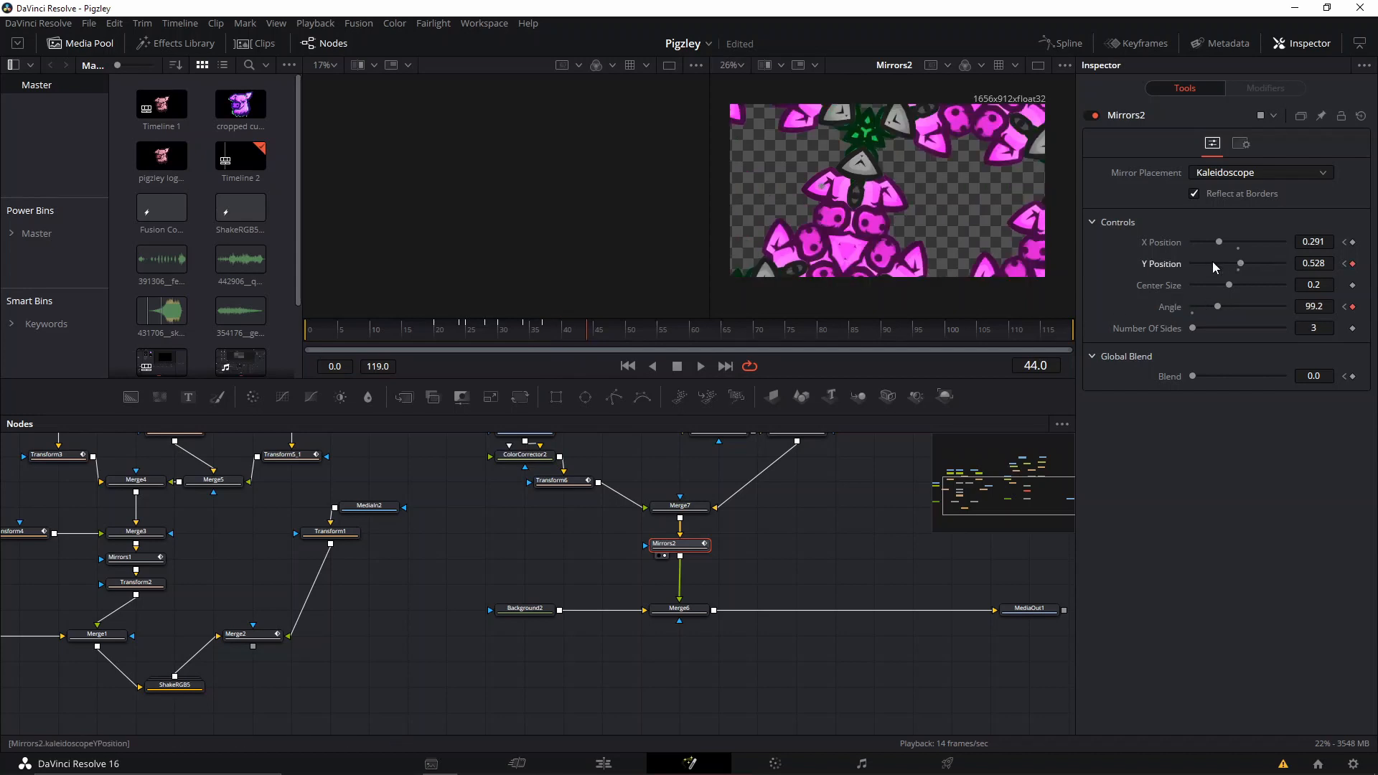
pyautogui.click(1256, 244)
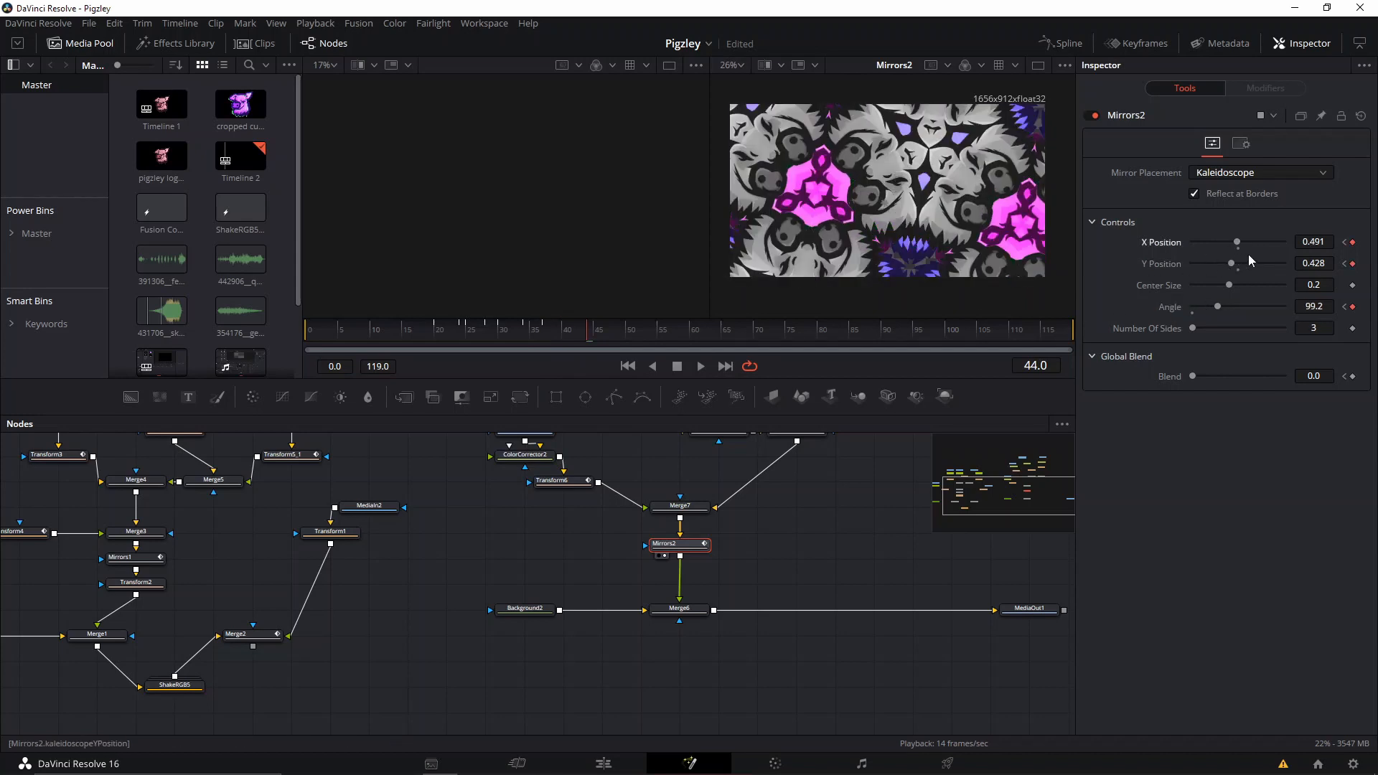
pyautogui.moveTo(1238, 240); pyautogui.dragTo(1253, 244)
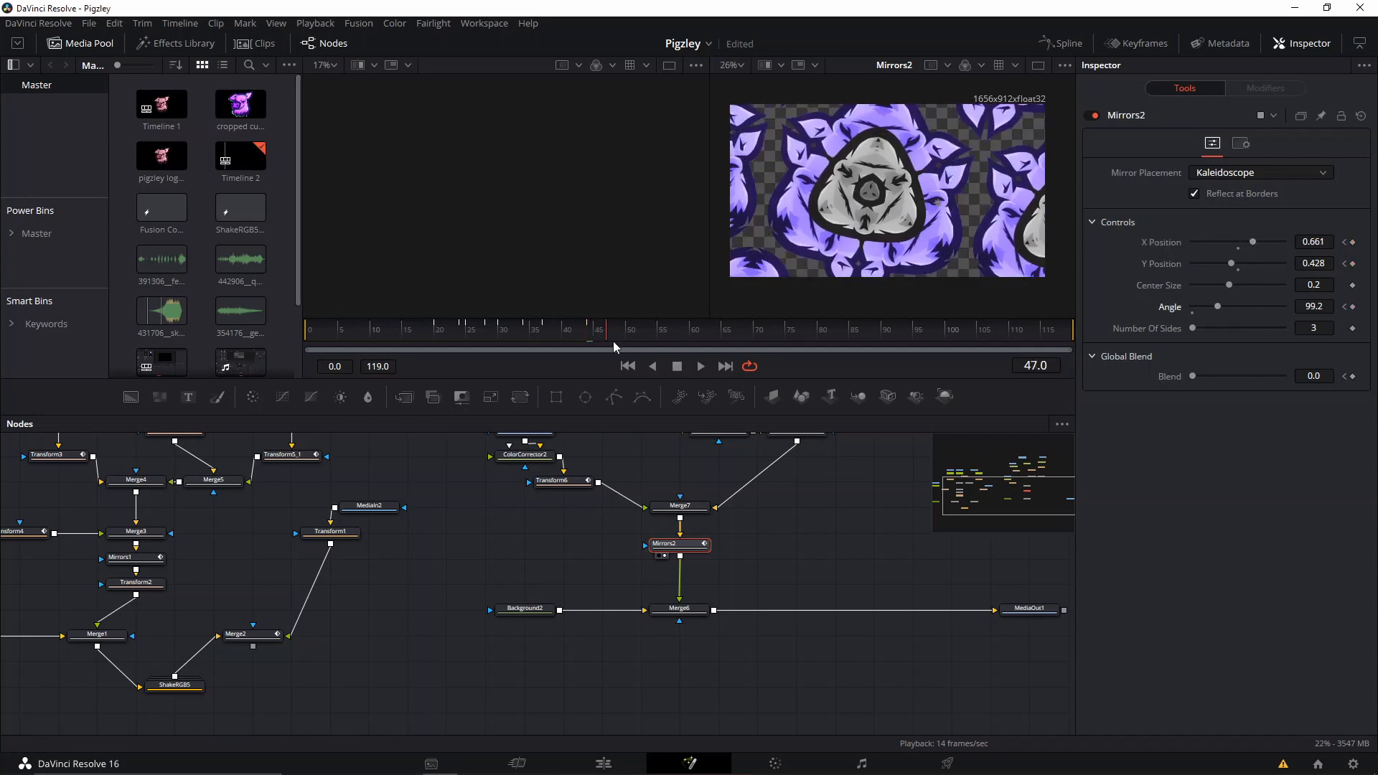
# At frame 47, return Mirrors2's Angle to 0.0 and its X and Y Position to 0.5.
pyautogui.moveTo(1201, 313); pyautogui.dragTo(1185, 310)
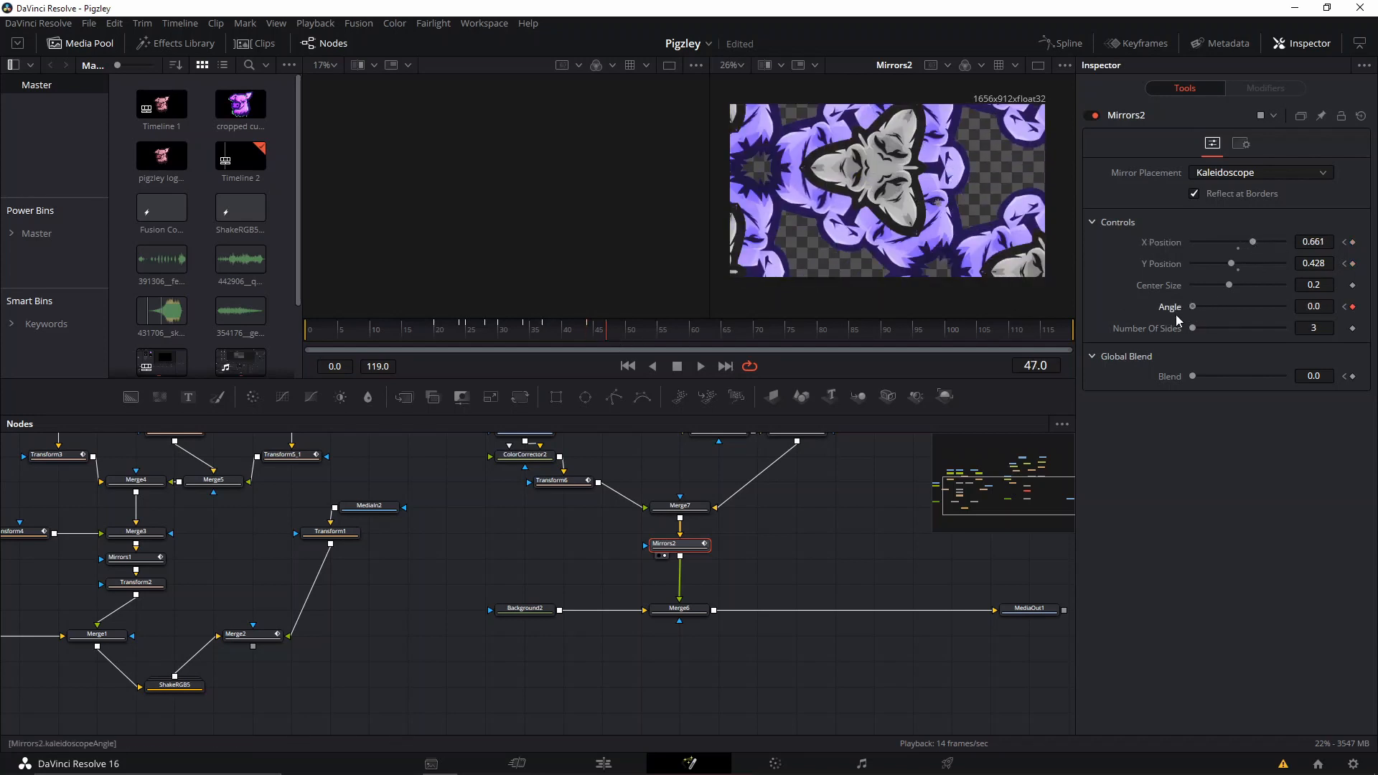
pyautogui.moveTo(1225, 264); pyautogui.dragTo(1240, 270)
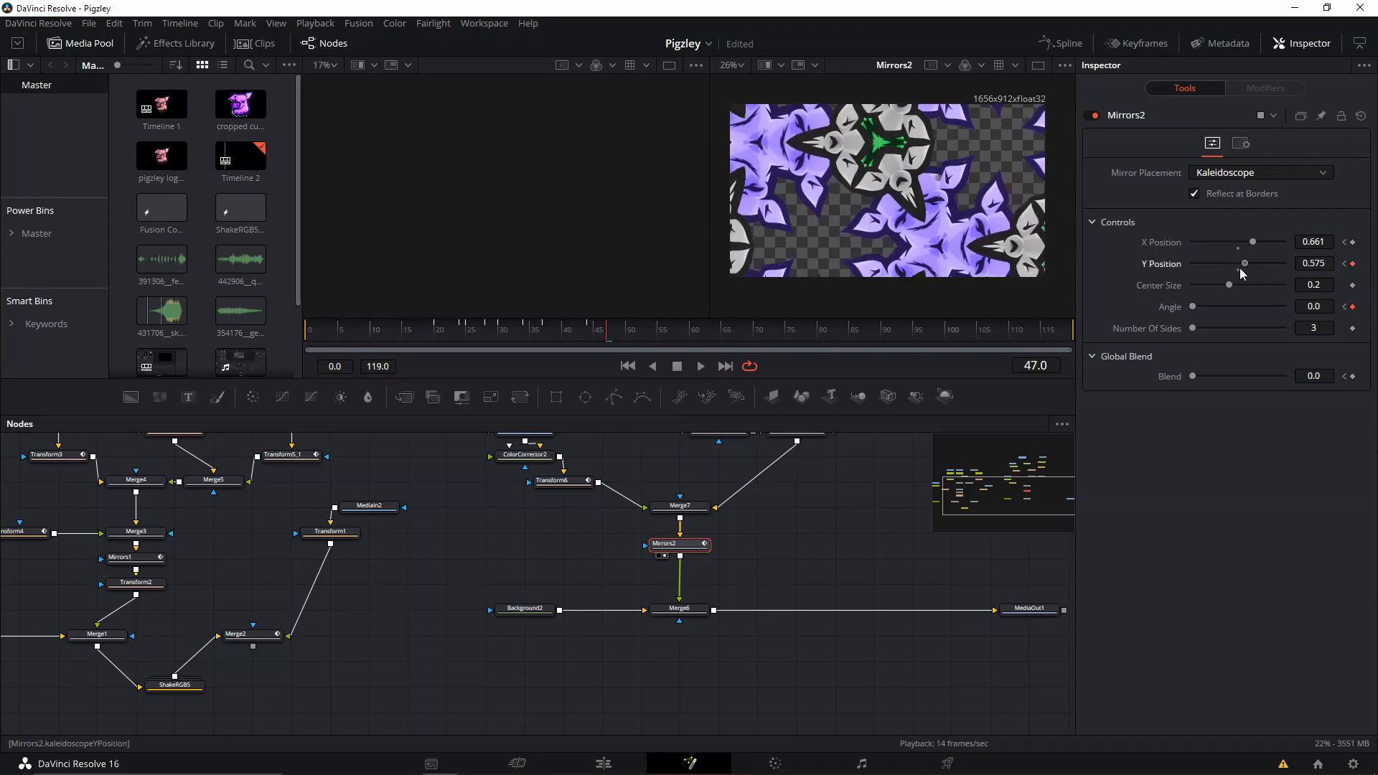
pyautogui.click(1236, 270)
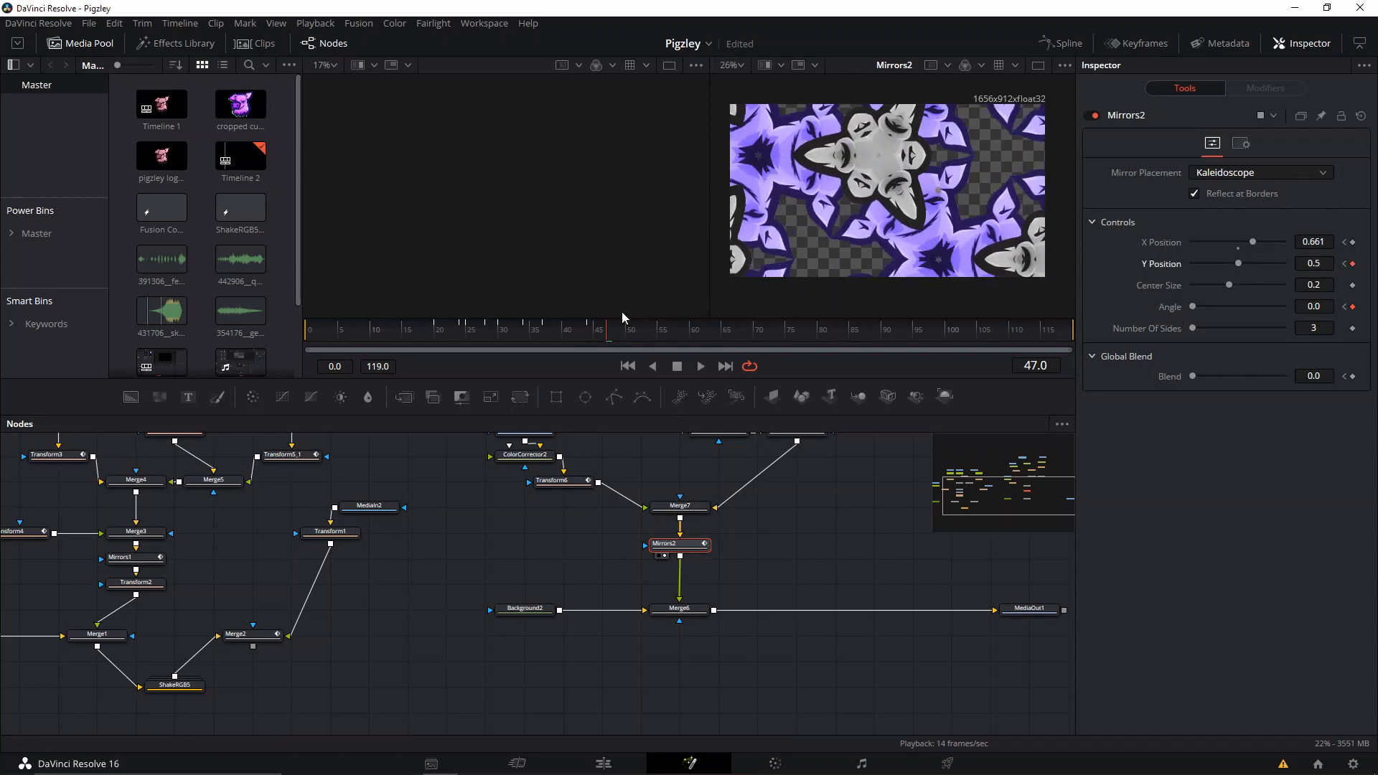
pyautogui.moveTo(1253, 241); pyautogui.dragTo(1240, 250)
pyautogui.click(1239, 249)
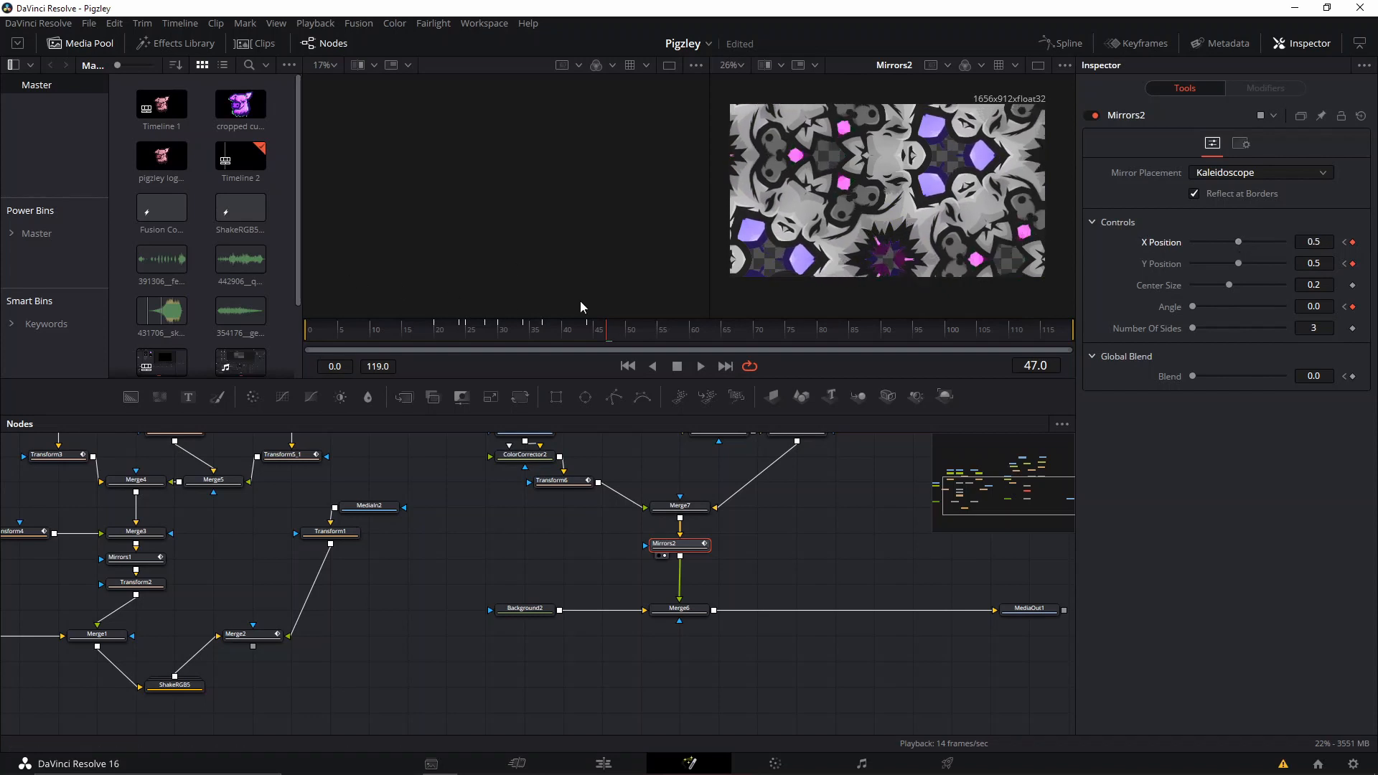
# Keyframe Mirrors2's Blend at 0.0 on frame 44 and set it to 1.0 on frame 48.
pyautogui.moveTo(604, 330)
pyautogui.mouseDown()
pyautogui.moveTo(627, 330)
pyautogui.moveTo(568, 337)
pyautogui.moveTo(593, 339)
pyautogui.mouseUp()
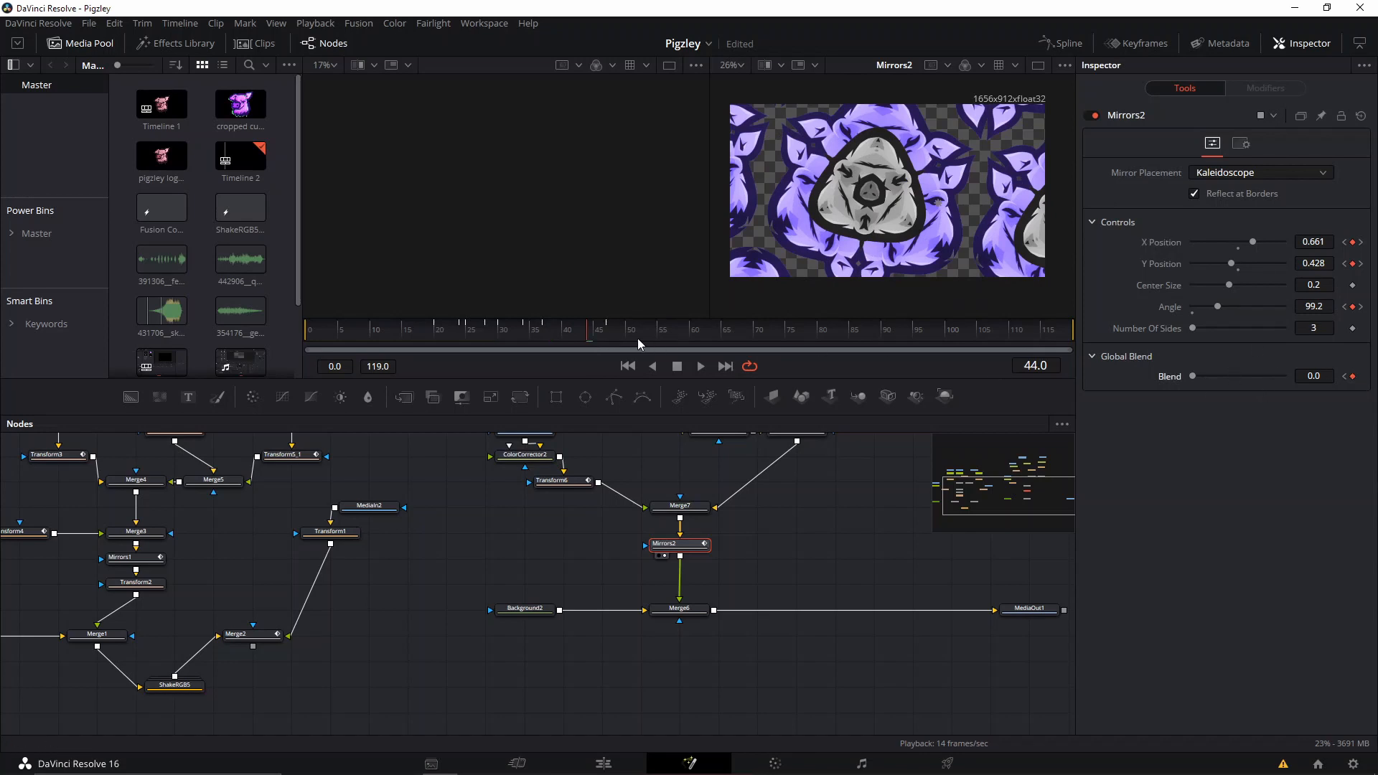
pyautogui.click(617, 338)
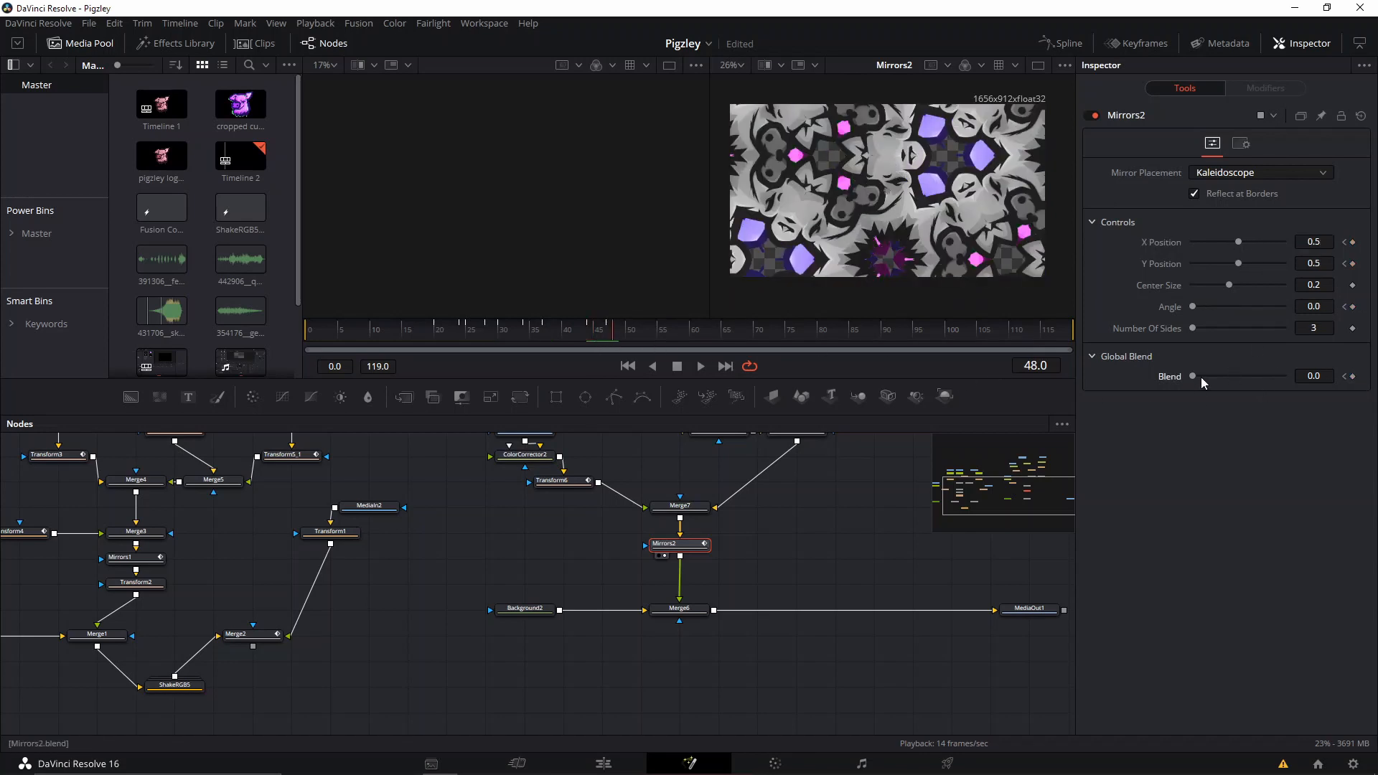
pyautogui.moveTo(1202, 379); pyautogui.dragTo(1302, 376)
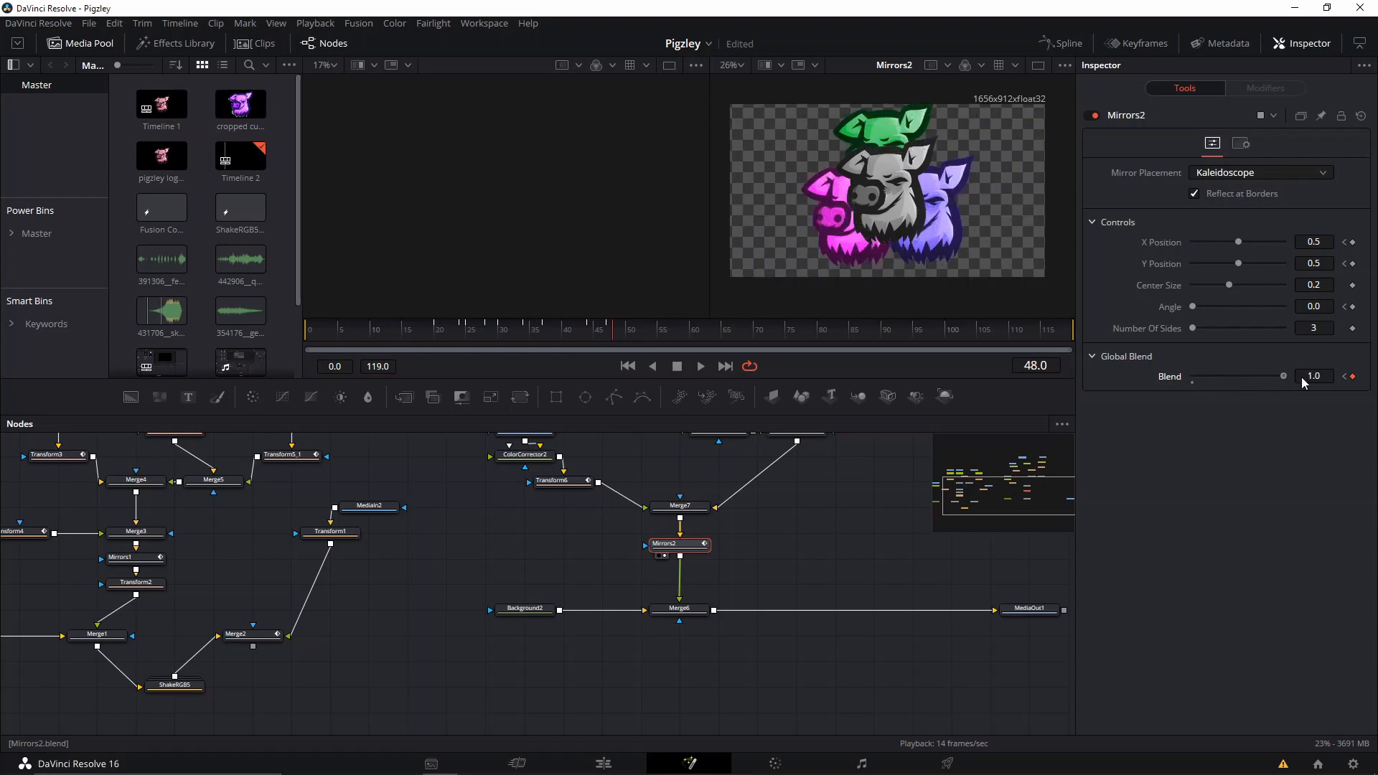
# Play the kaleidoscope animation from frame 20 and scrub through it to review the Mirrors2 keyframes.
pyautogui.click(436, 335)
pyautogui.moveTo(436, 336)
pyautogui.mouseDown()
pyautogui.moveTo(635, 345)
pyautogui.moveTo(485, 352)
pyautogui.moveTo(626, 346)
pyautogui.moveTo(557, 341)
pyautogui.moveTo(584, 338)
pyautogui.moveTo(440, 363)
pyautogui.mouseUp()
pyautogui.press('space')
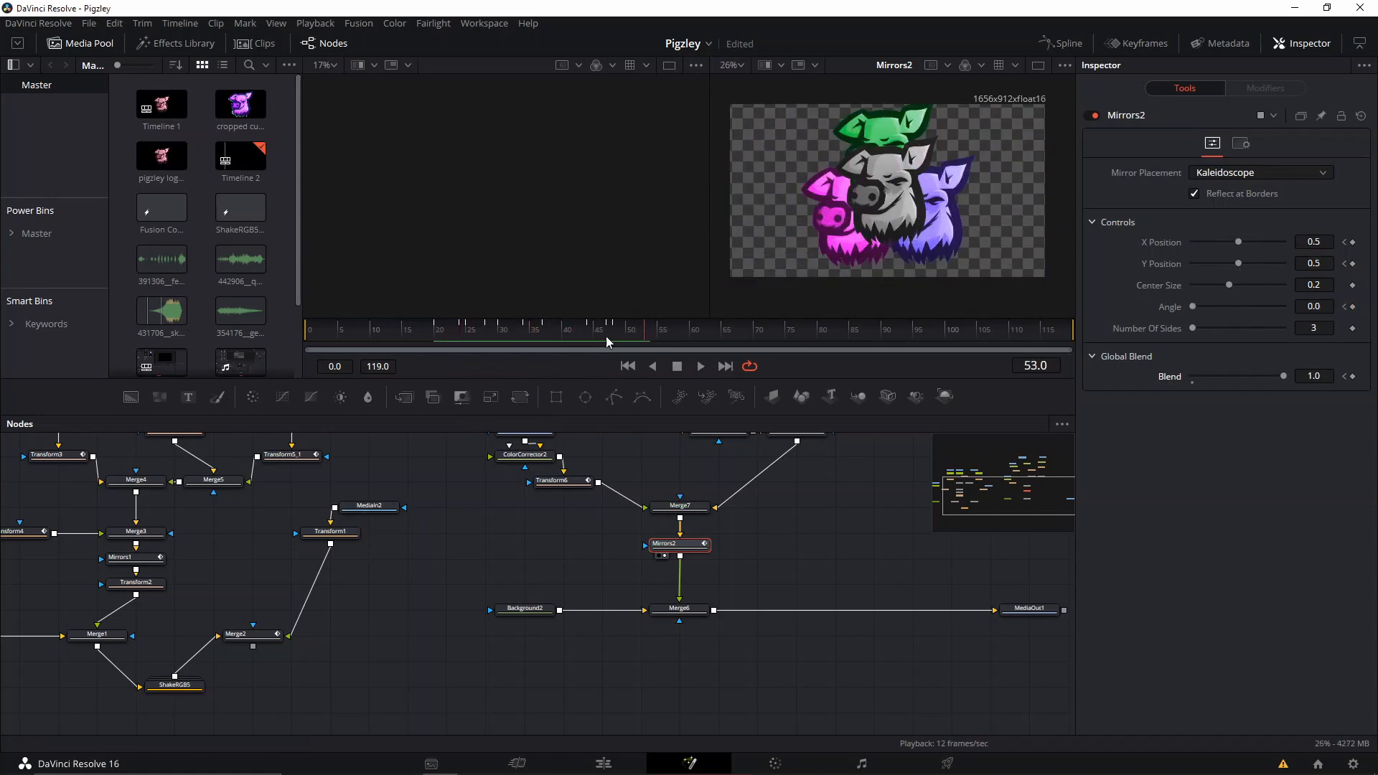
pyautogui.moveTo(457, 337); pyautogui.dragTo(614, 347)
pyautogui.moveTo(559, 529); pyautogui.dragTo(534, 590)
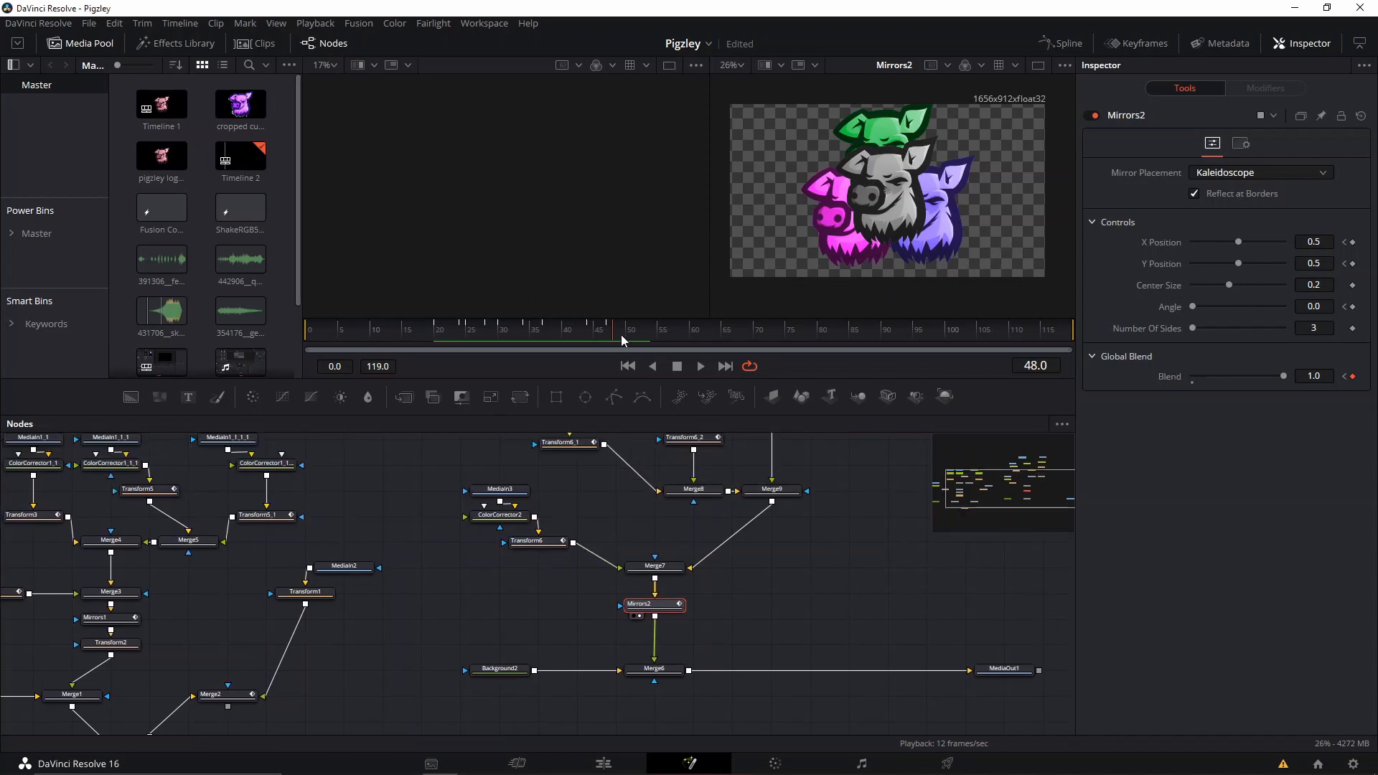
pyautogui.moveTo(621, 334); pyautogui.dragTo(480, 330)
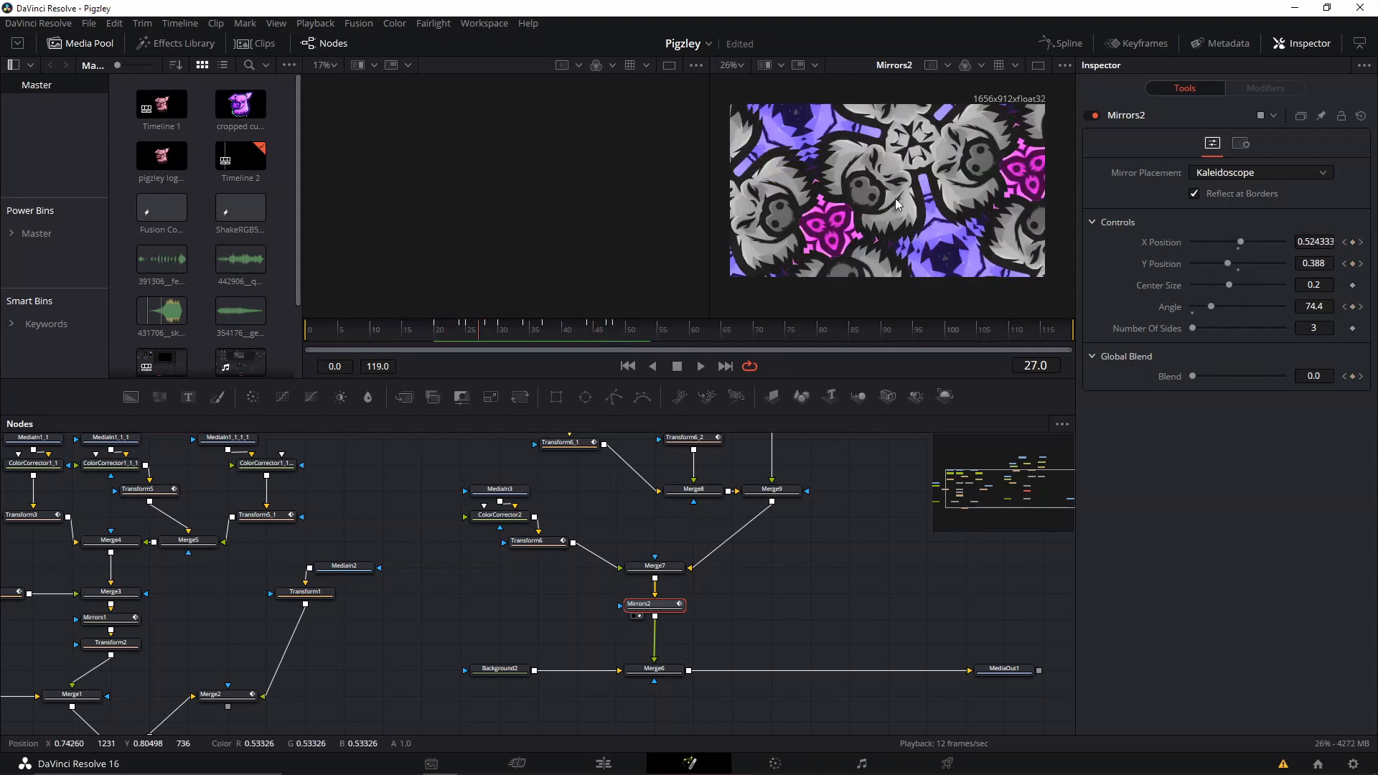
# Animate Transform6's Size from 1.0 at frame 28 to 0.0 at frame 31.
pyautogui.click(485, 336)
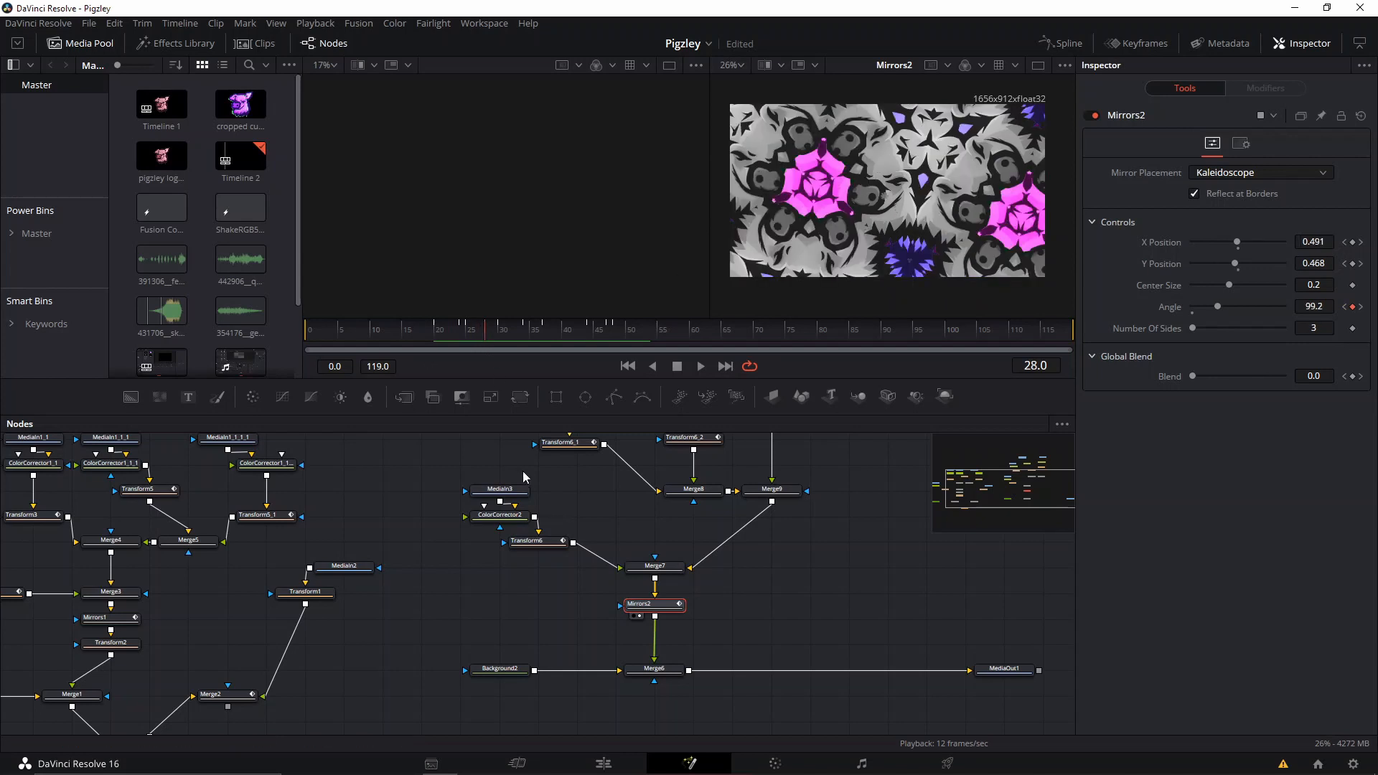
pyautogui.click(545, 541)
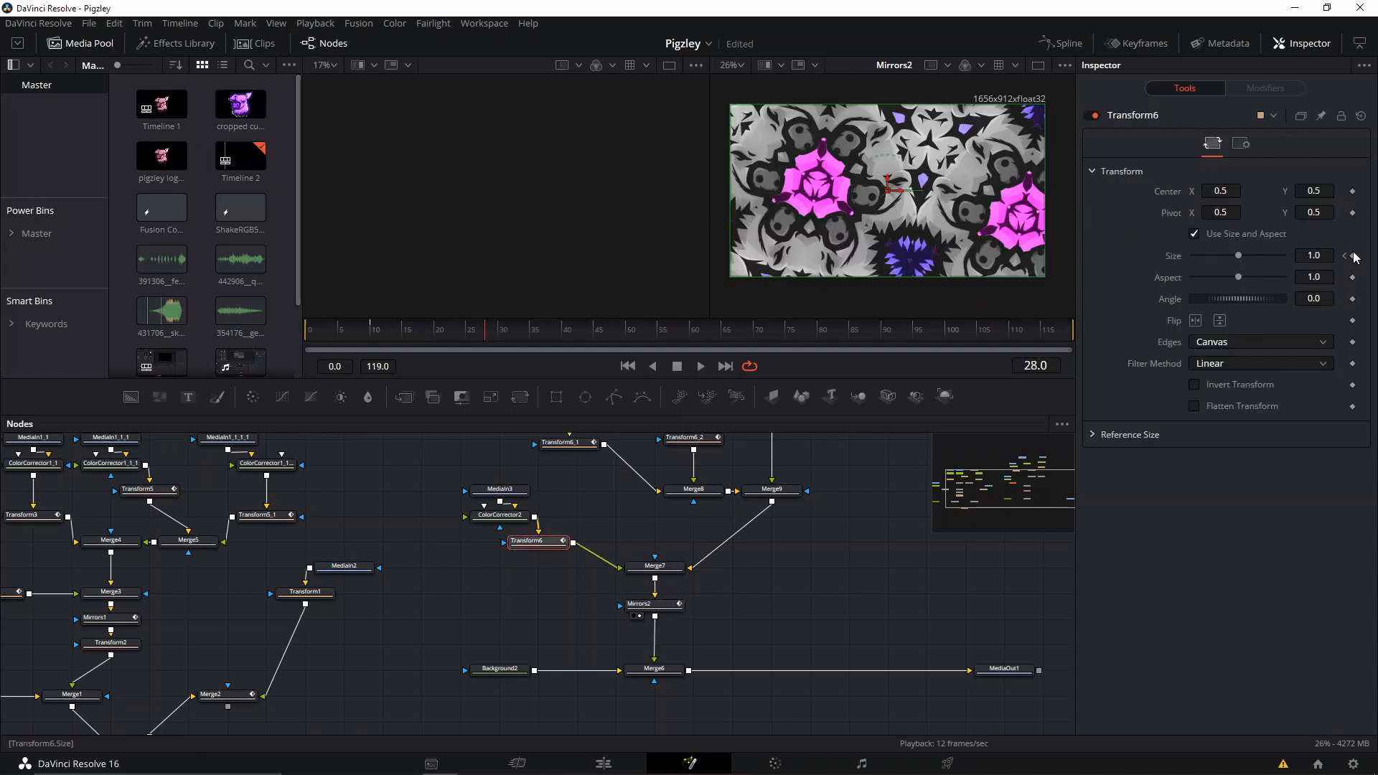
pyautogui.moveTo(491, 334); pyautogui.dragTo(506, 331)
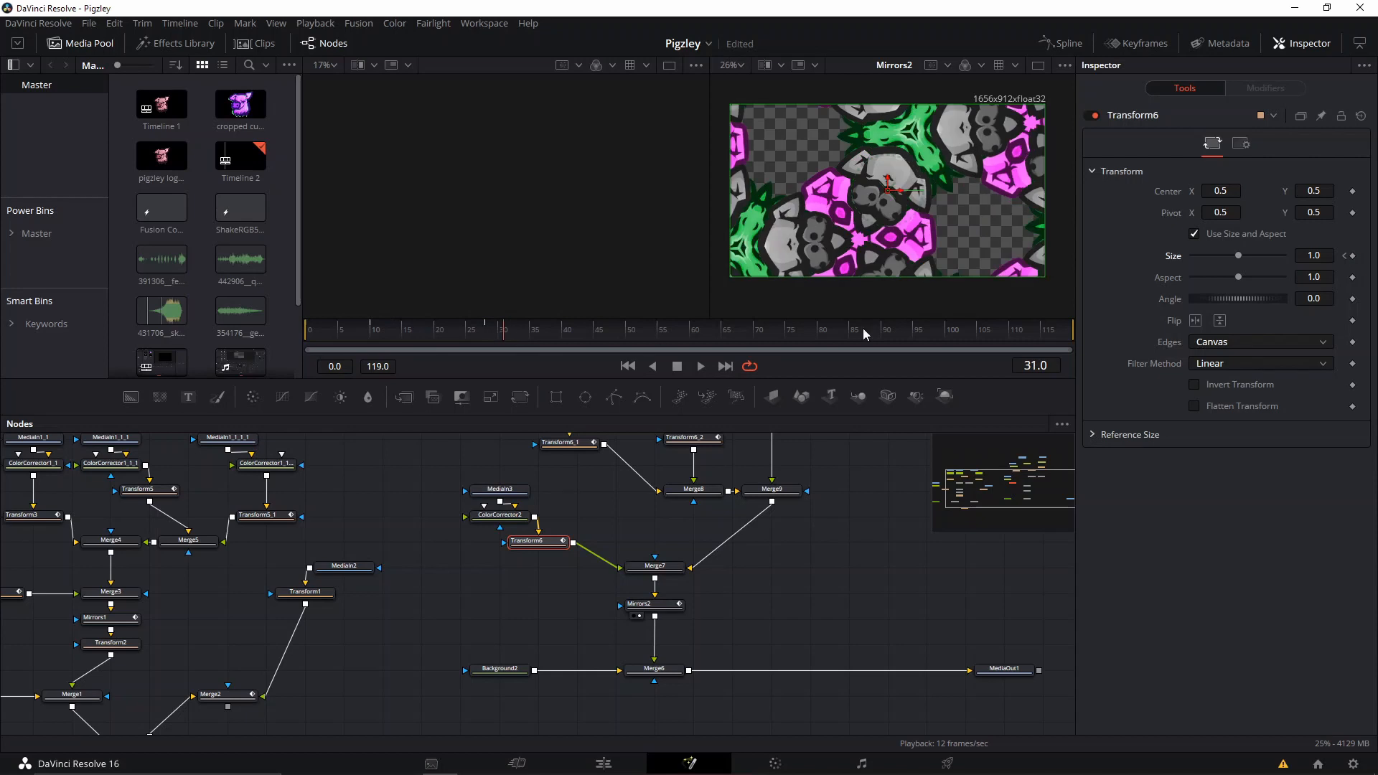
pyautogui.moveTo(1238, 256); pyautogui.dragTo(1192, 258)
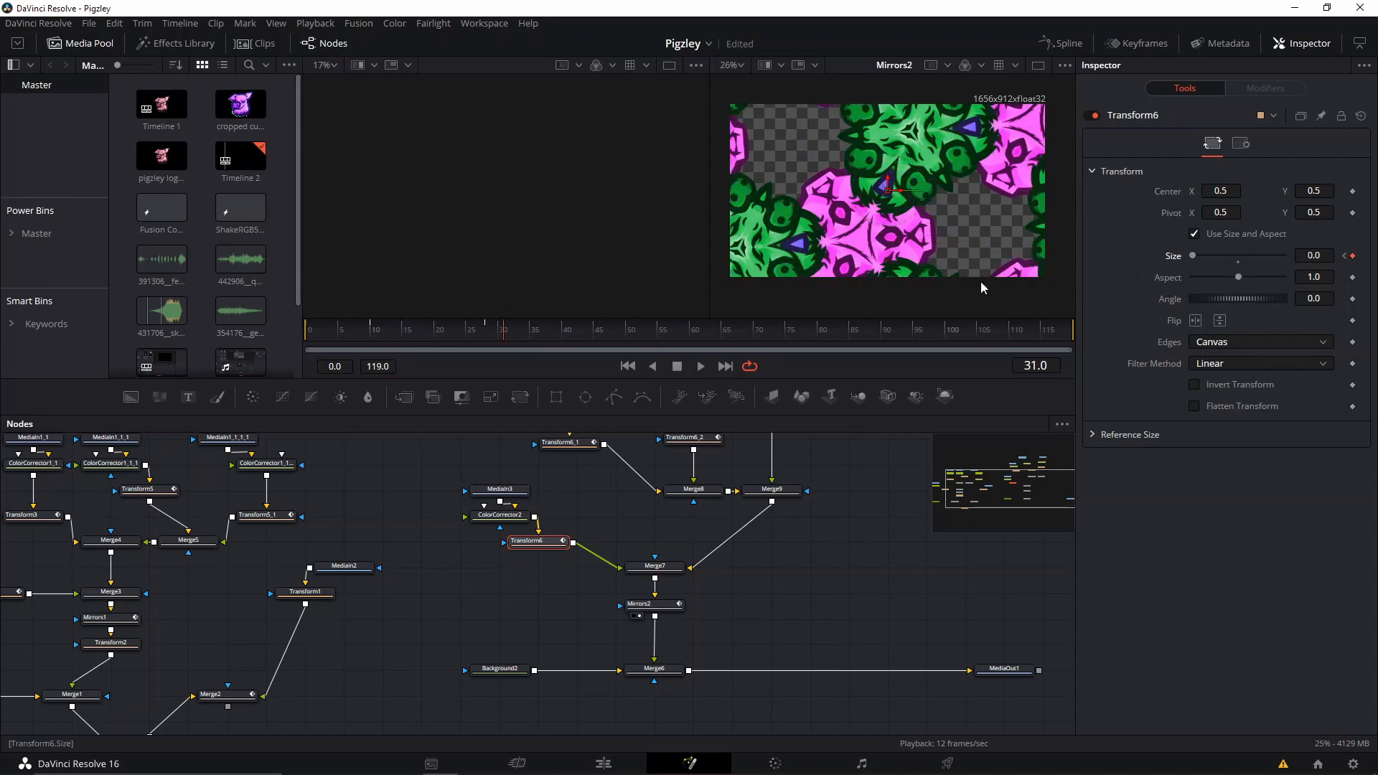
# At frame 41, keyframe the Center of Transform6_1, Transform6_2 and Transform6_3.
pyautogui.moveTo(511, 328); pyautogui.dragTo(583, 335)
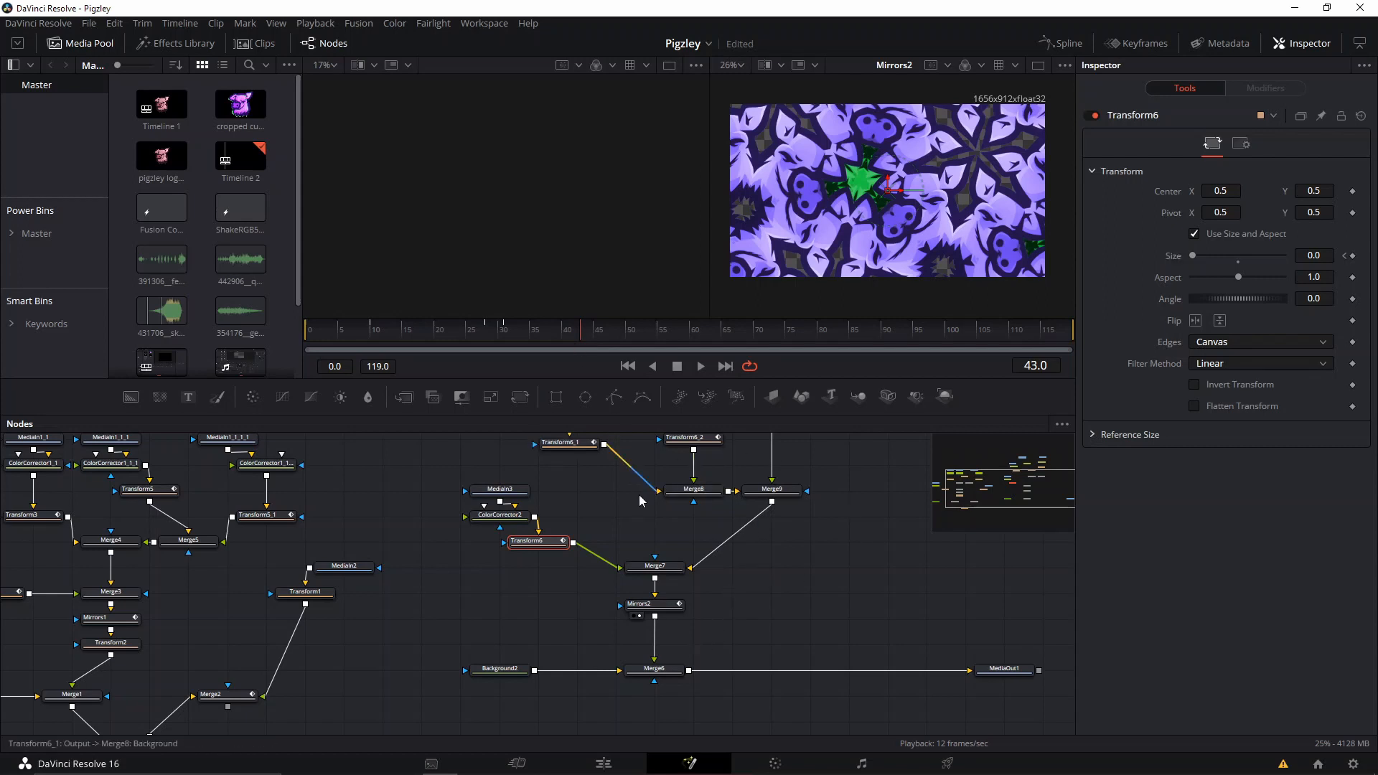
pyautogui.click(661, 607)
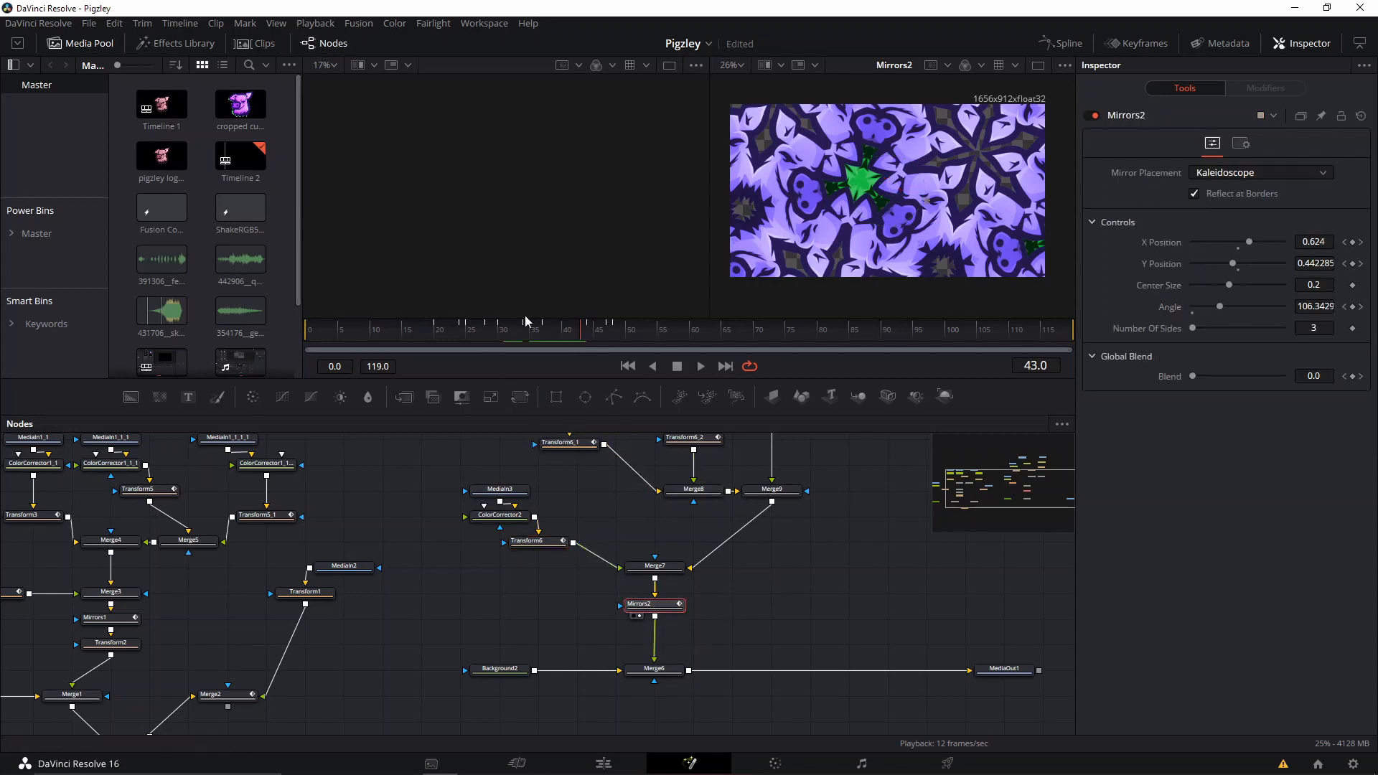
pyautogui.moveTo(526, 321); pyautogui.dragTo(571, 337)
pyautogui.moveTo(598, 515); pyautogui.dragTo(560, 568)
pyautogui.click(537, 501)
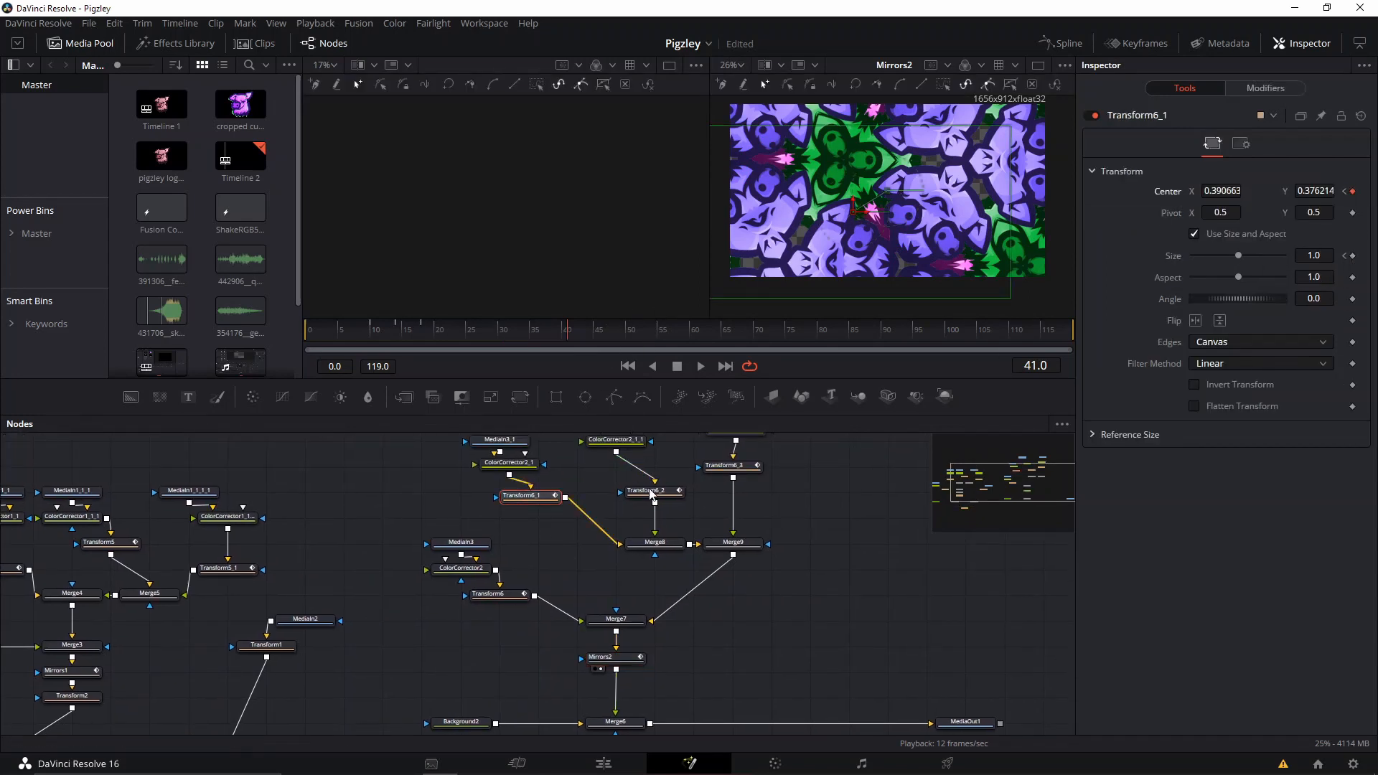
pyautogui.click(651, 492)
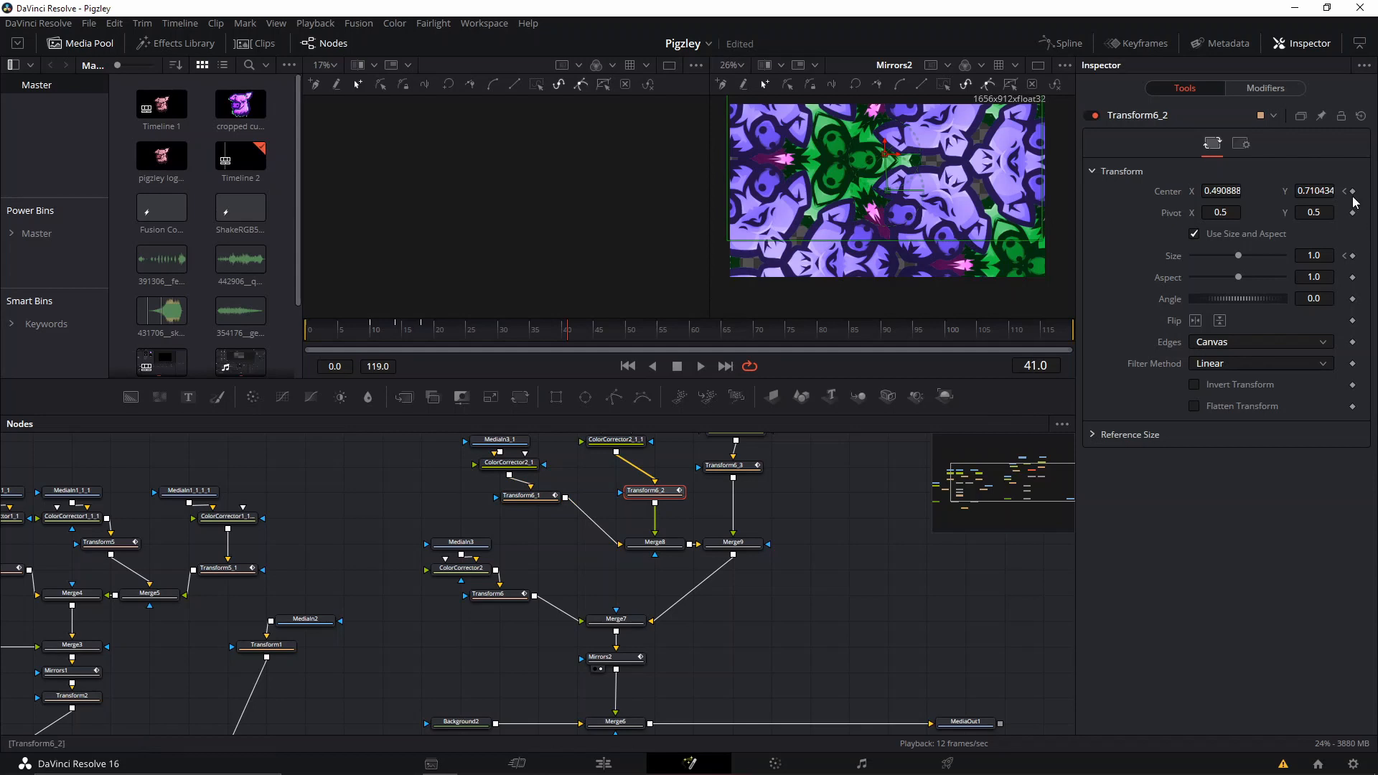
pyautogui.click(726, 465)
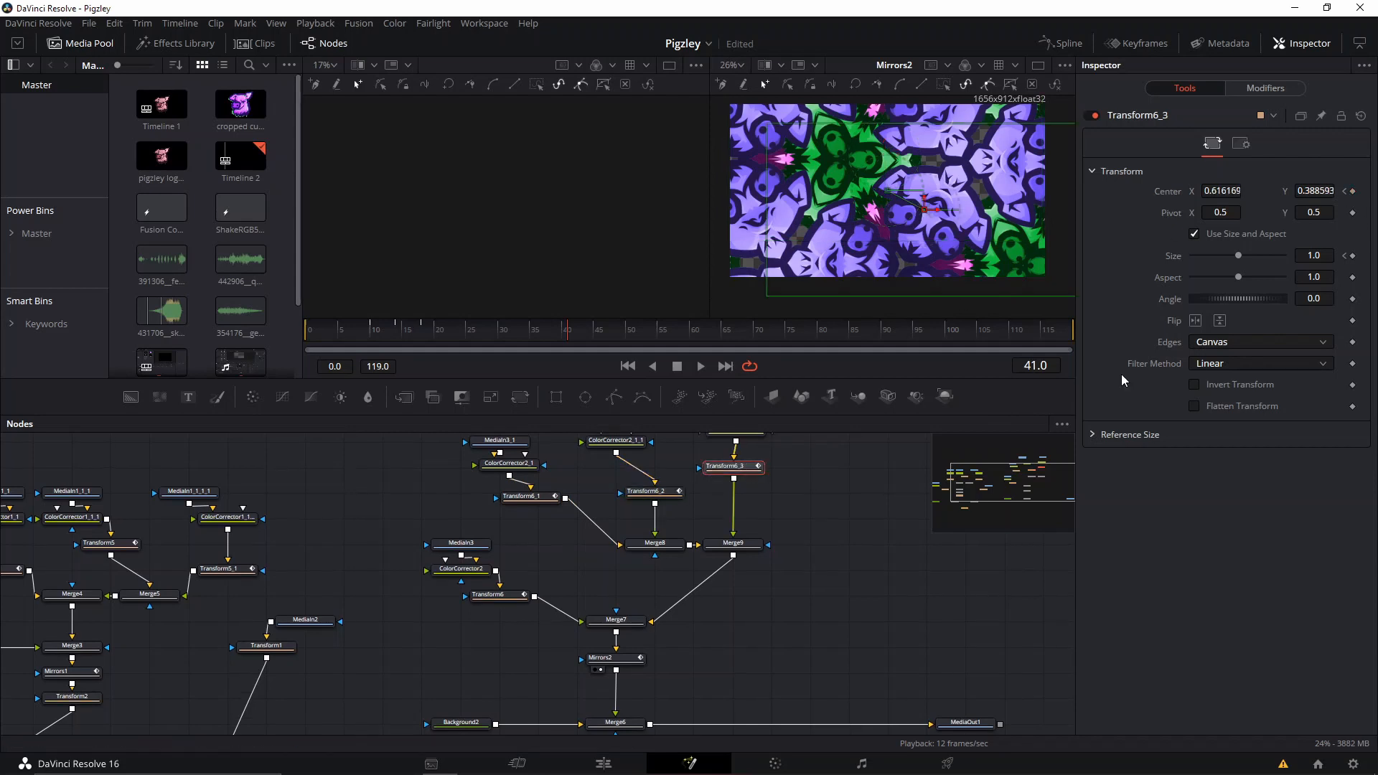
pyautogui.click(1352, 192)
# At frame 44, set Transform6_3's Center X and Y to 0.5.
pyautogui.moveTo(580, 334); pyautogui.dragTo(589, 334)
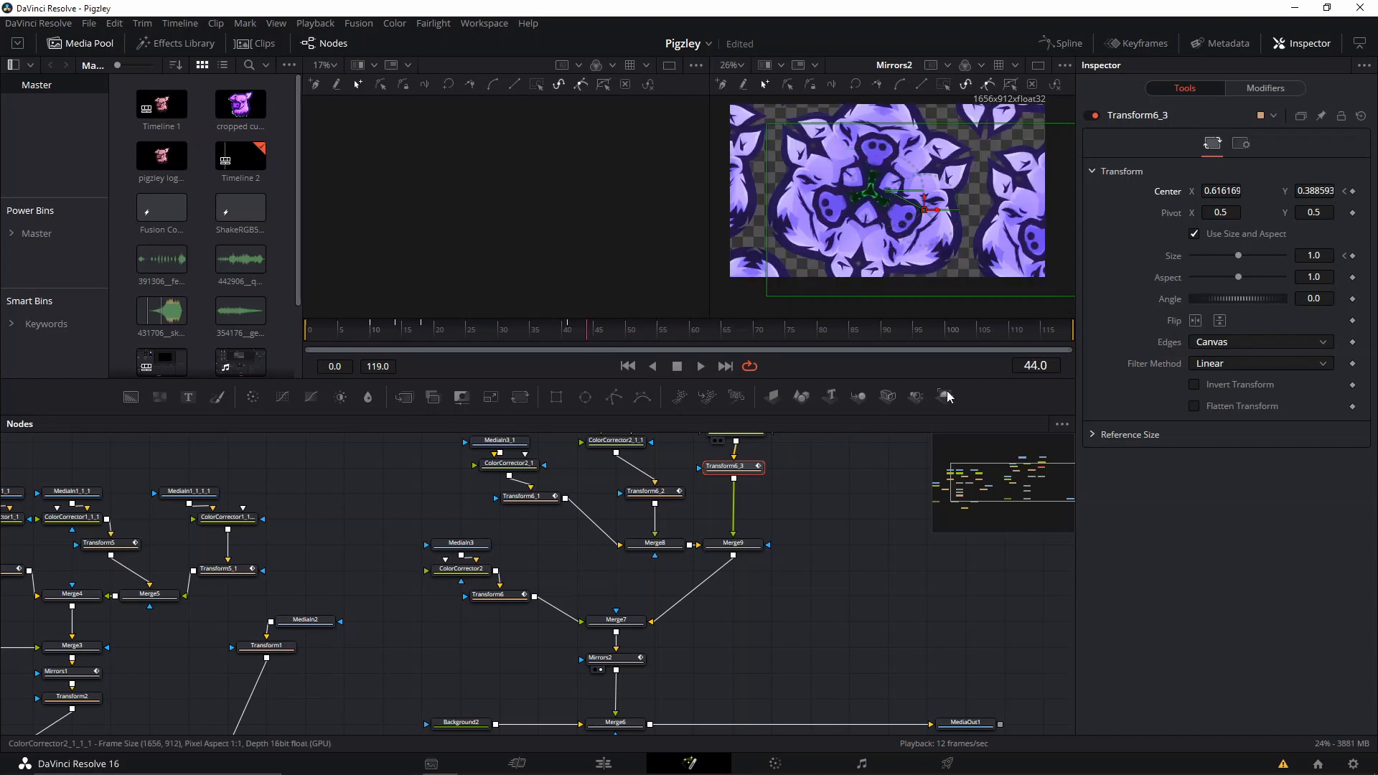
pyautogui.click(1225, 191)
pyautogui.write('0.5')
pyautogui.press('Tab')
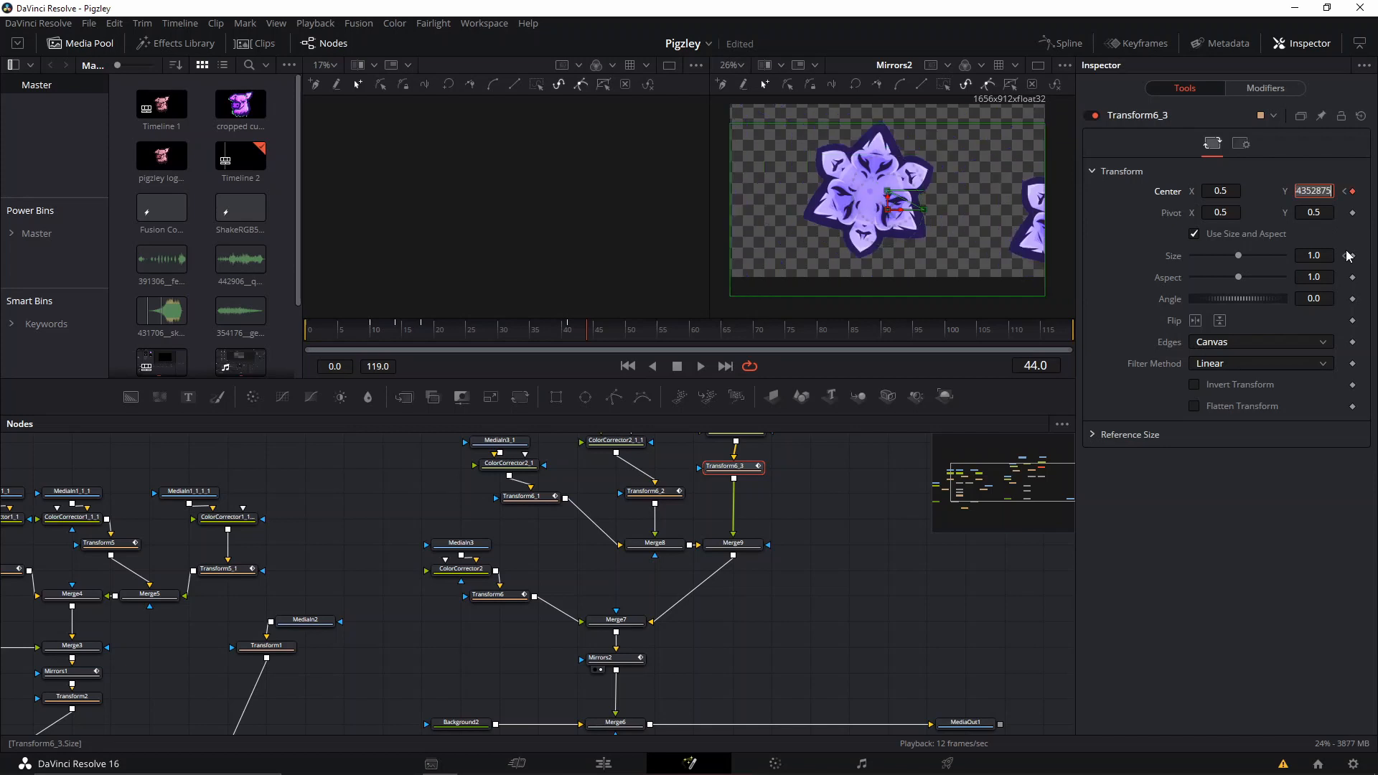
pyautogui.write('0.5')
pyautogui.press('Tab')
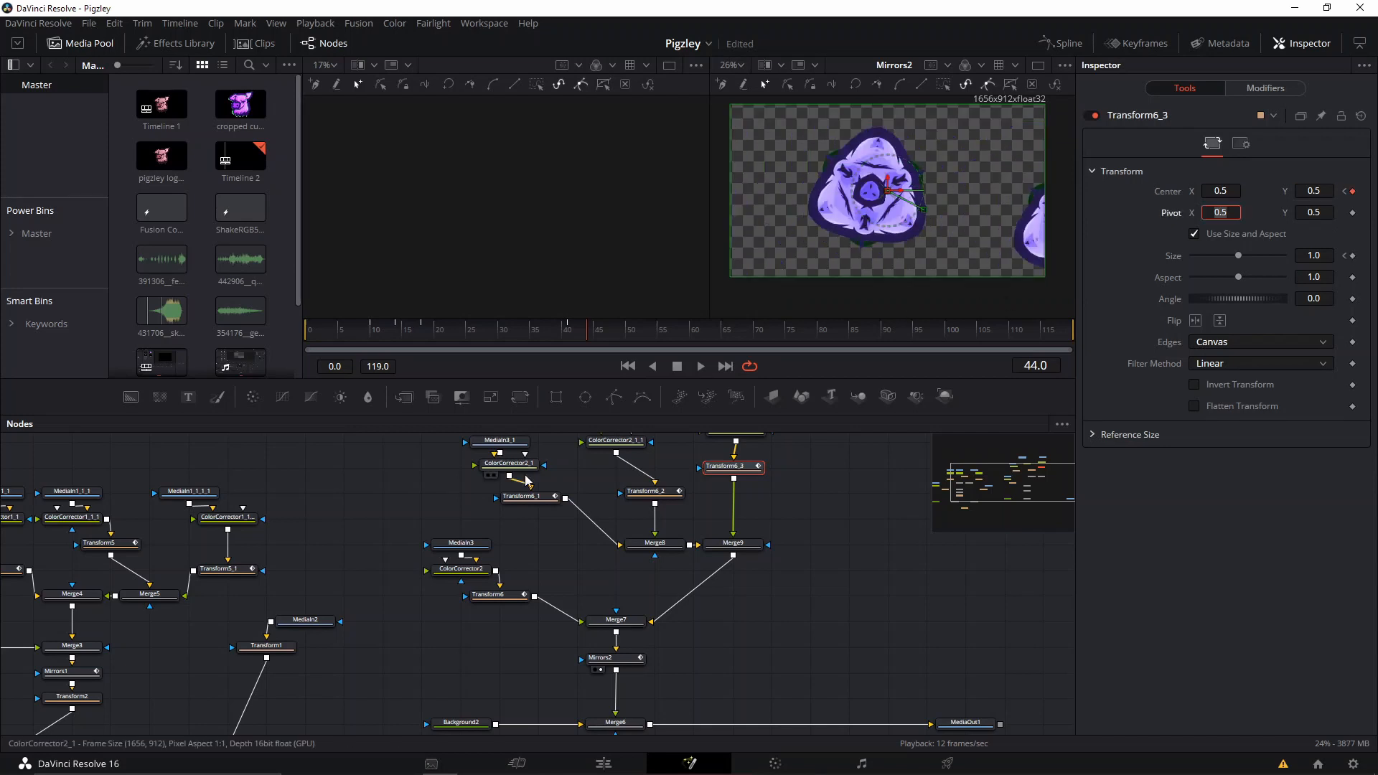
# Set Transform6_2's Center X and Y to 0.5 at frame 44.
pyautogui.click(652, 491)
pyautogui.click(1241, 175)
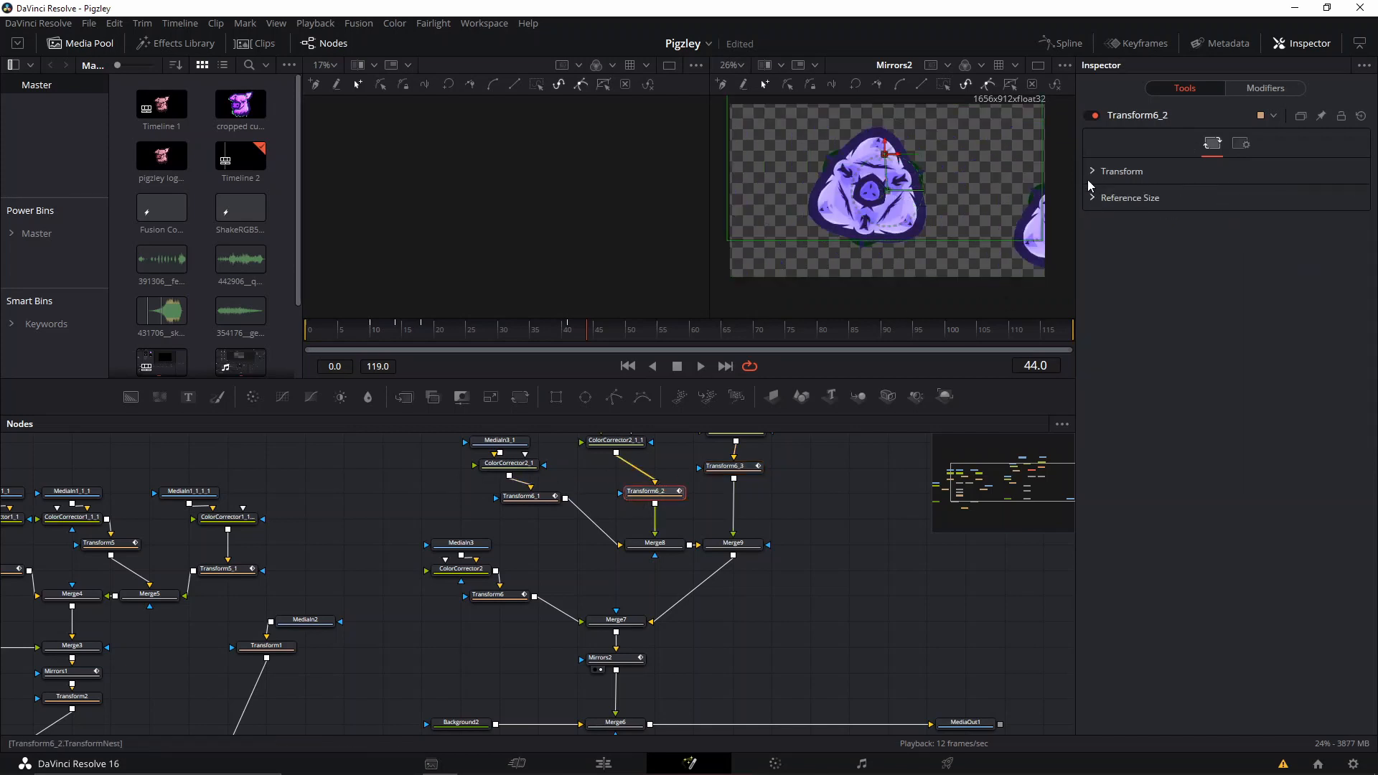
pyautogui.click(1088, 180)
pyautogui.click(1220, 190)
pyautogui.write('0.5')
pyautogui.press('Tab')
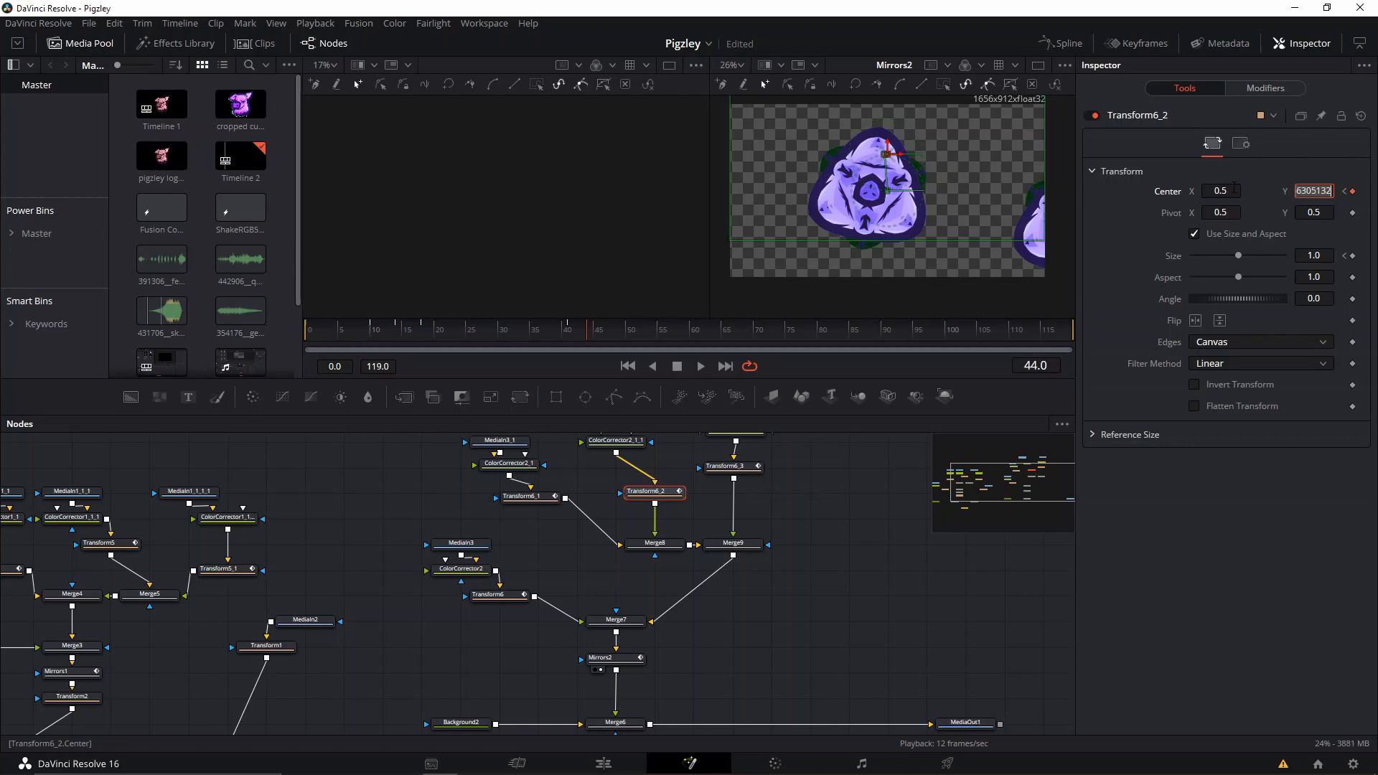
pyautogui.write('5')
pyautogui.press('Tab')
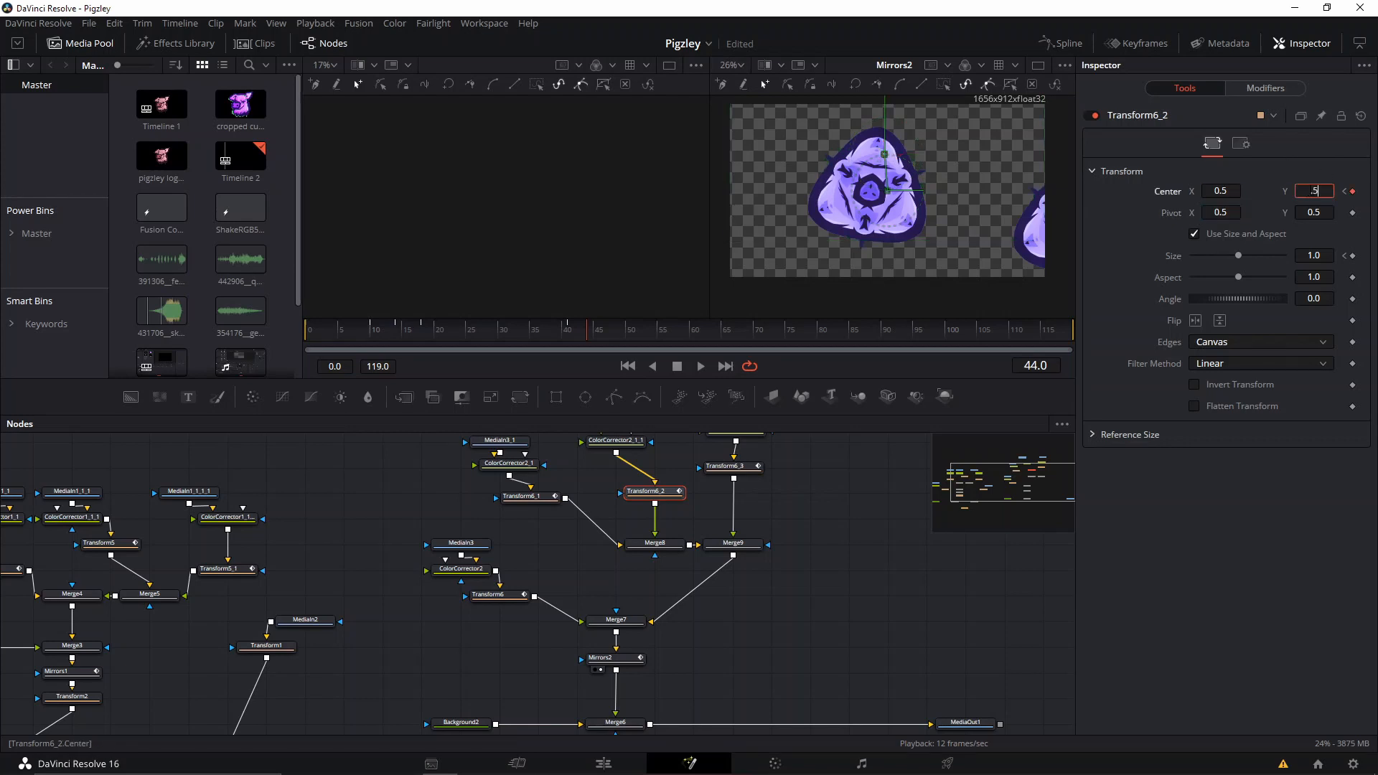
pyautogui.press('Tab')
# Set Transform6_1's Center X and Y to 0.5 at frame 44.
pyautogui.click(526, 501)
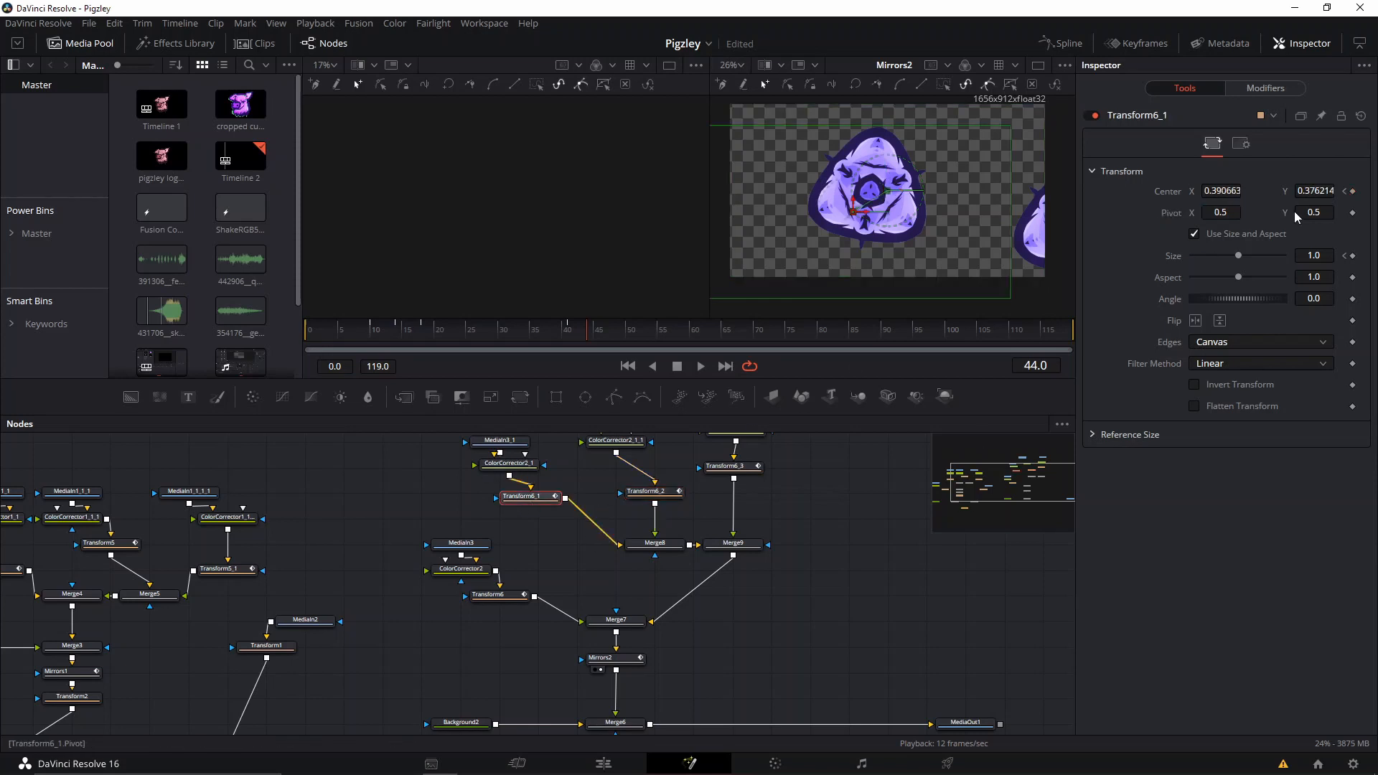
pyautogui.write('0.5')
pyautogui.press('Tab')
pyautogui.write('0.5')
pyautogui.press('Tab')
# Play the kaleidoscope animation from about frame 32 and scrub on to frame 49 to review how the pigs come together.
pyautogui.scroll(-2, 846, 148)
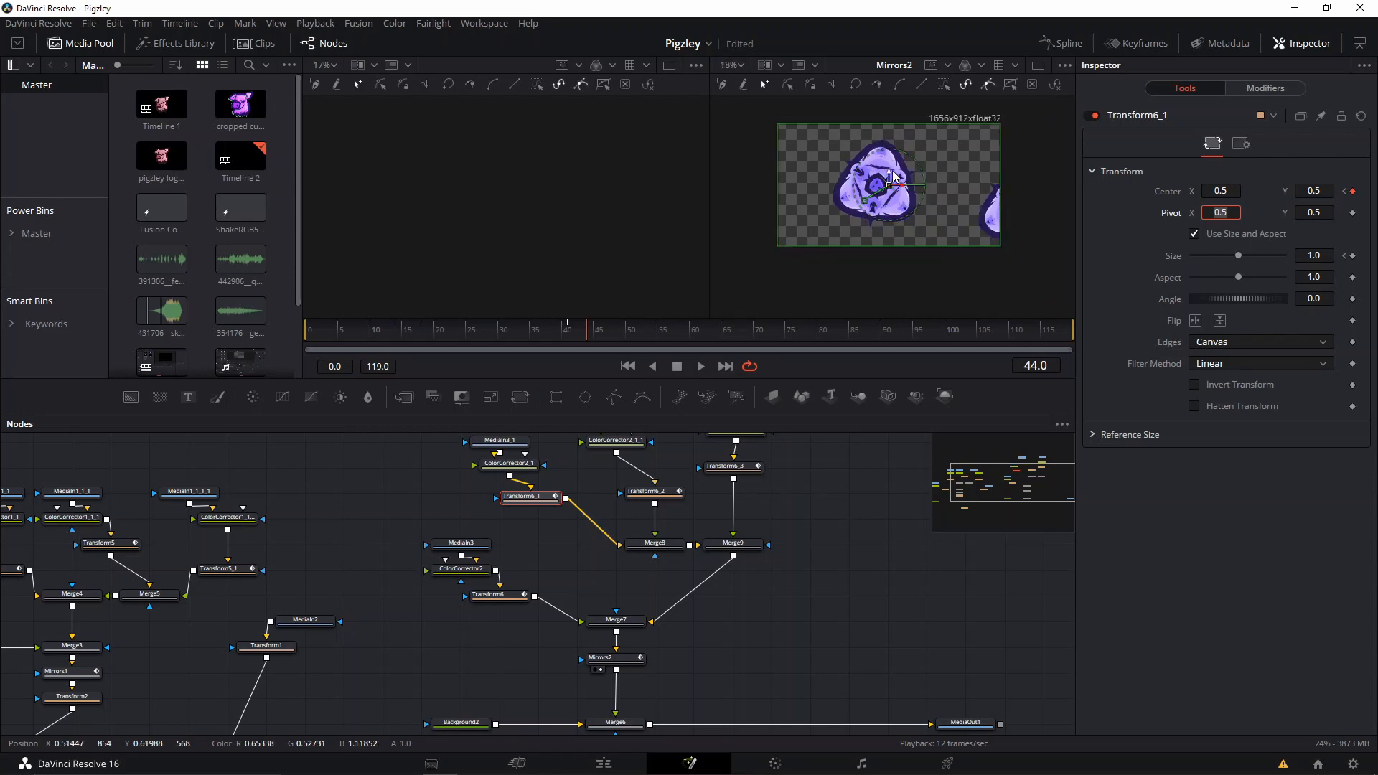
pyautogui.click(531, 332)
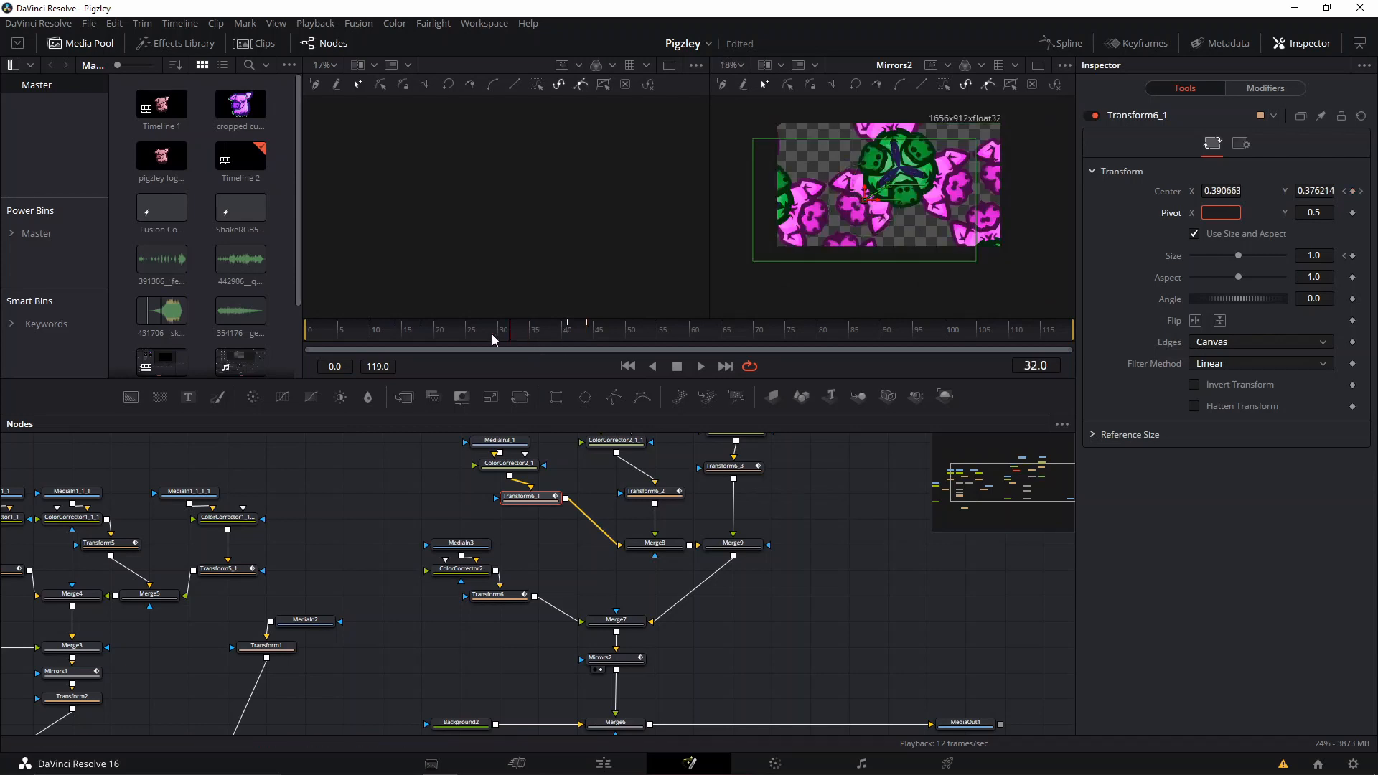
pyautogui.press('space')
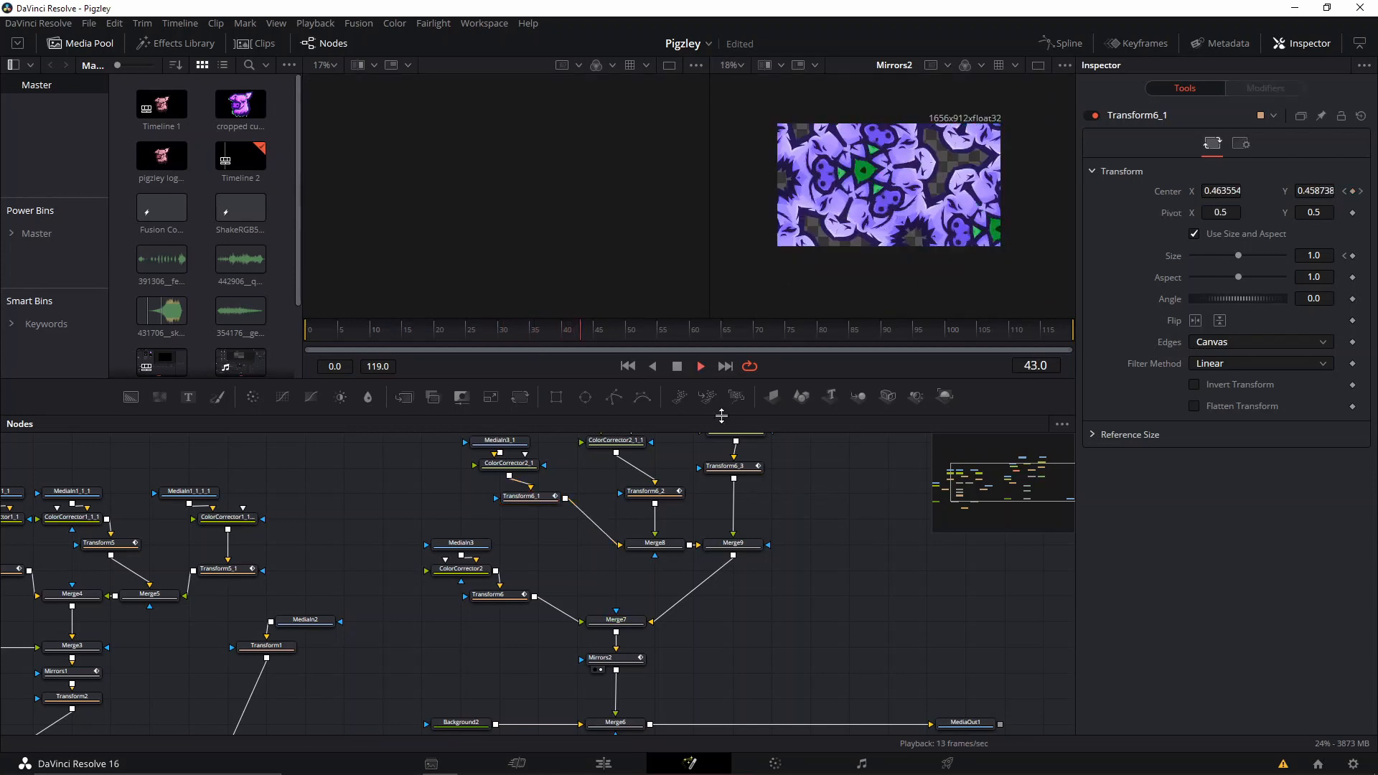
pyautogui.press('space')
pyautogui.click(587, 330)
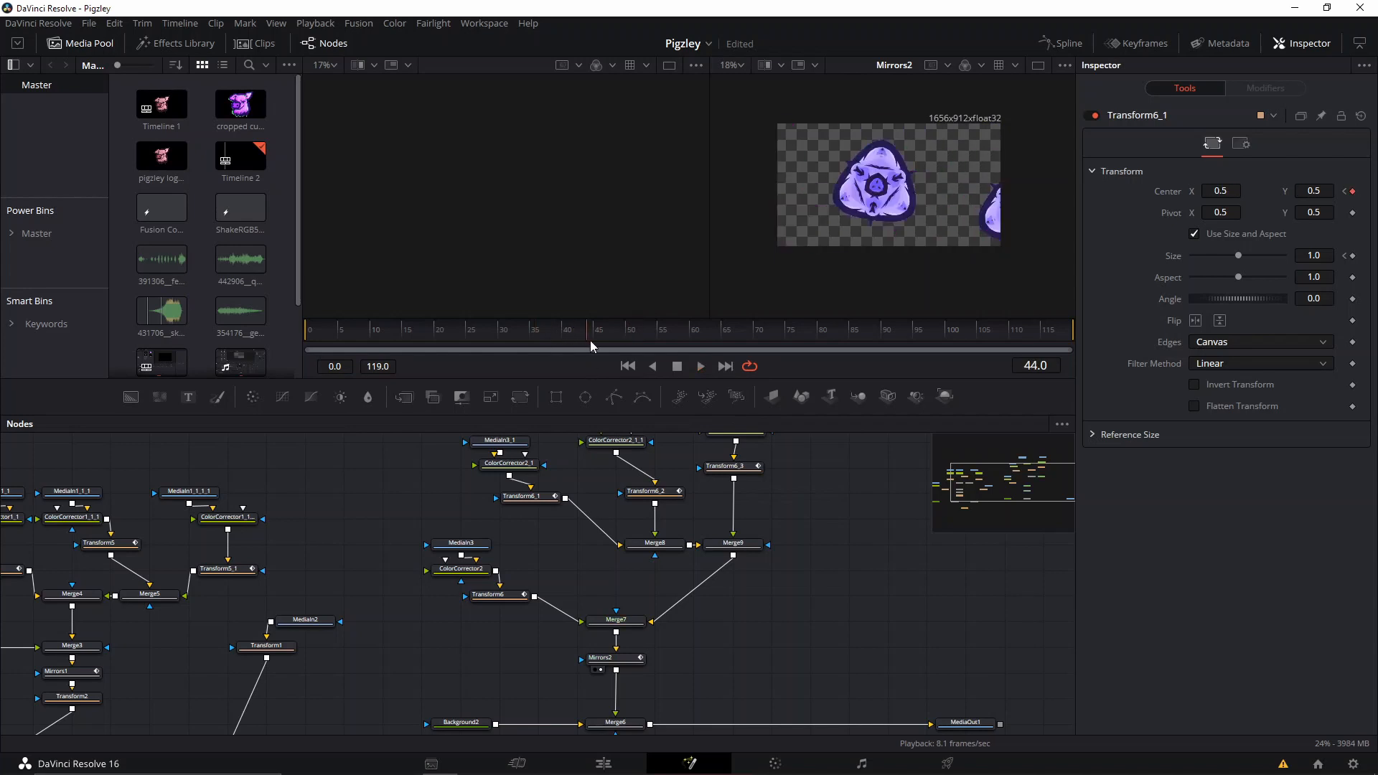
pyautogui.moveTo(590, 340); pyautogui.dragTo(620, 332)
# Insert a Merge node between Merge6 and MediaOut1 and space it away from Merge6.
pyautogui.scroll(-3, 379, 604)
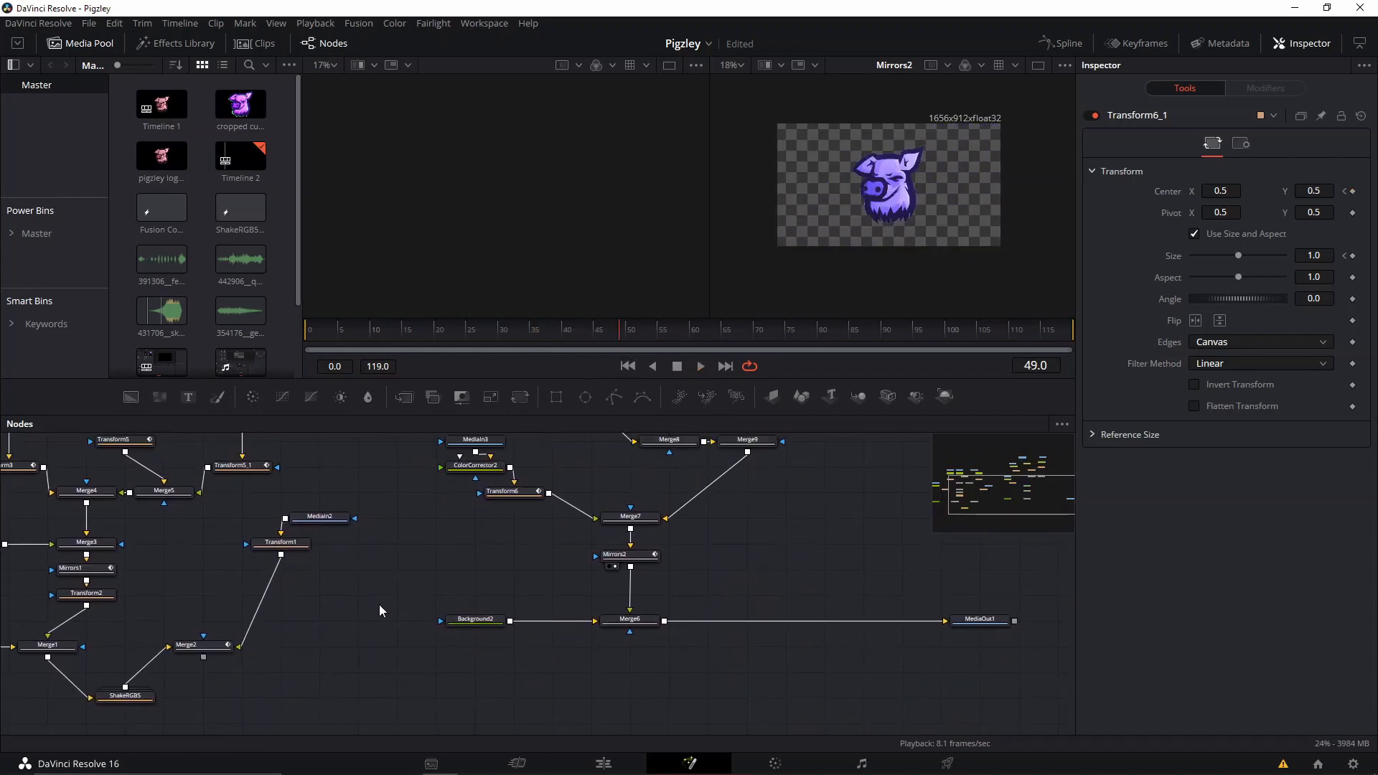
pyautogui.click(639, 626)
pyautogui.click(404, 397)
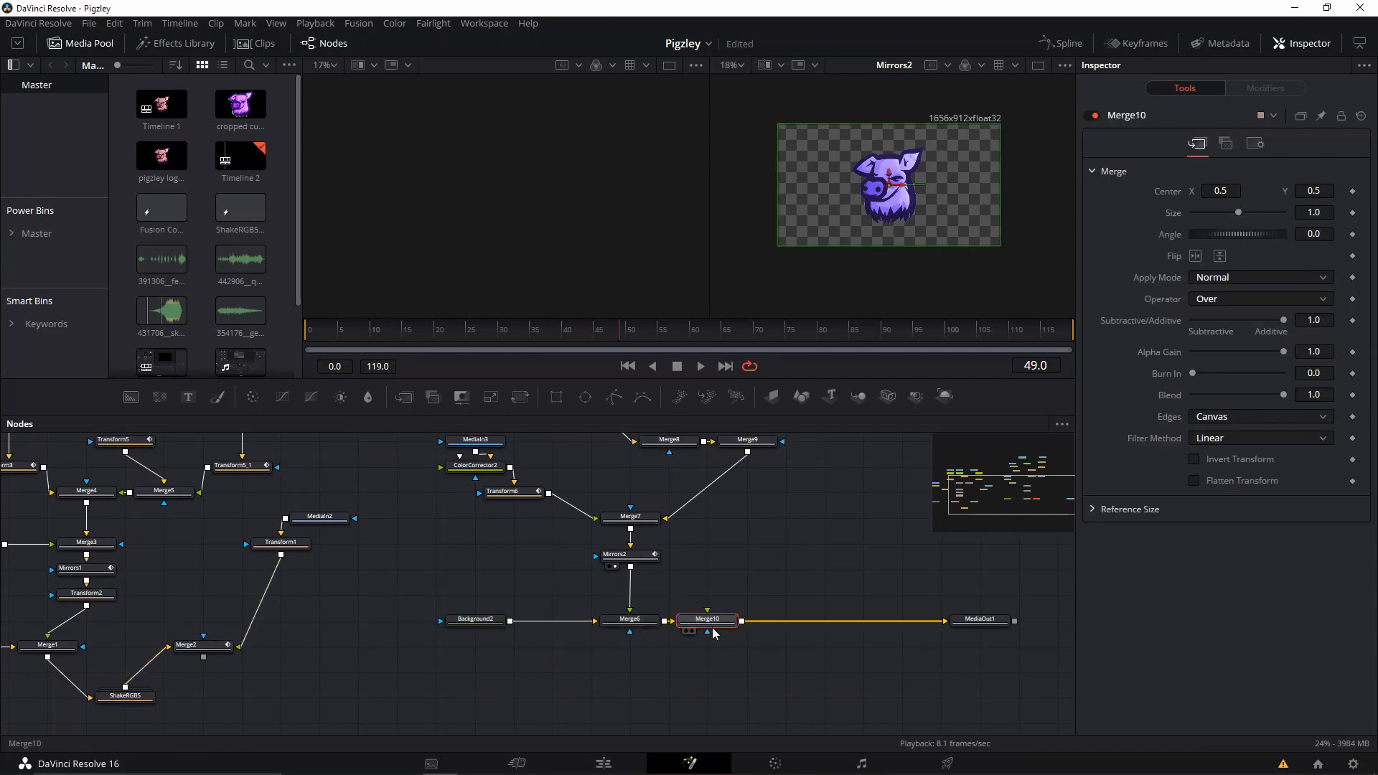
pyautogui.moveTo(714, 632); pyautogui.dragTo(824, 635)
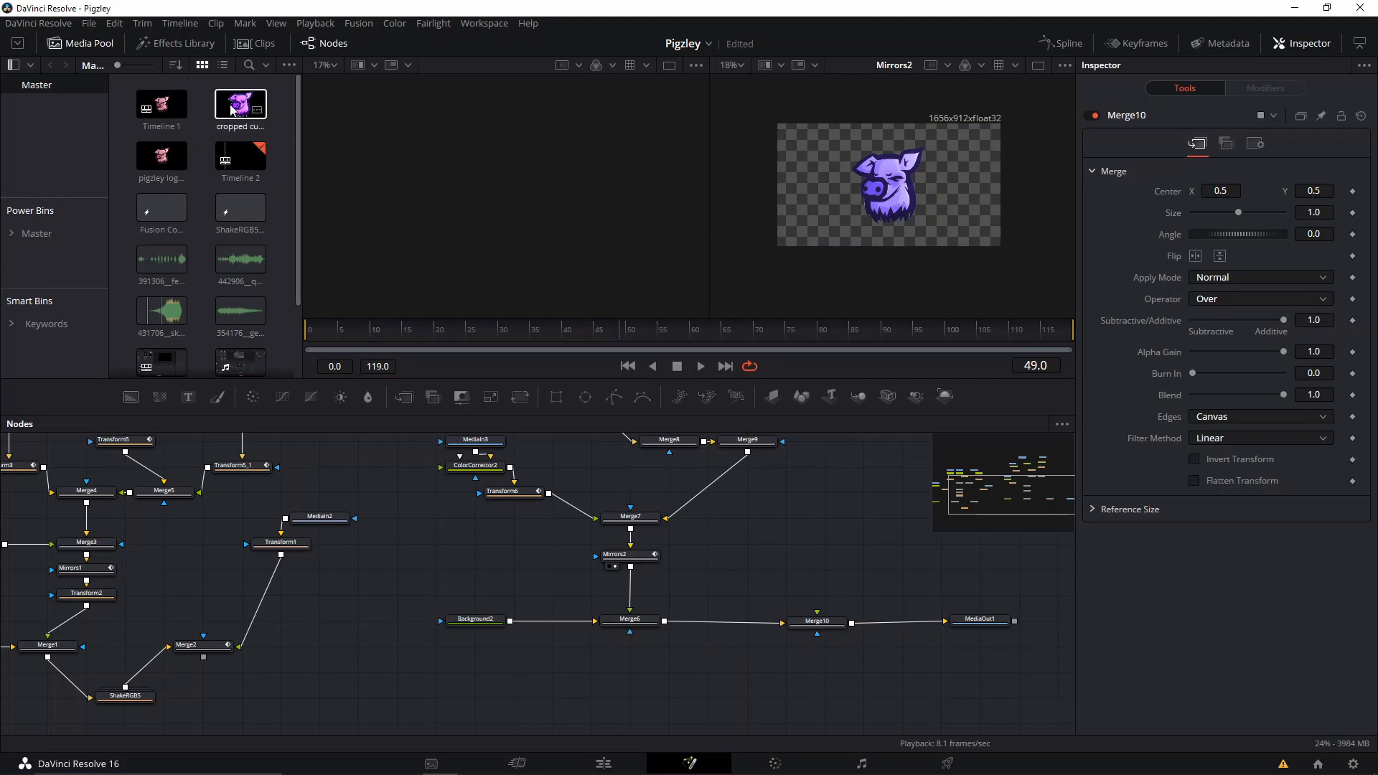
# Bring the cropped cutout image in as a new media node, add a Transform after it and connect it to Merge10's foreground.
pyautogui.moveTo(232, 109); pyautogui.dragTo(840, 502)
pyautogui.hotkey('shift', 'space')
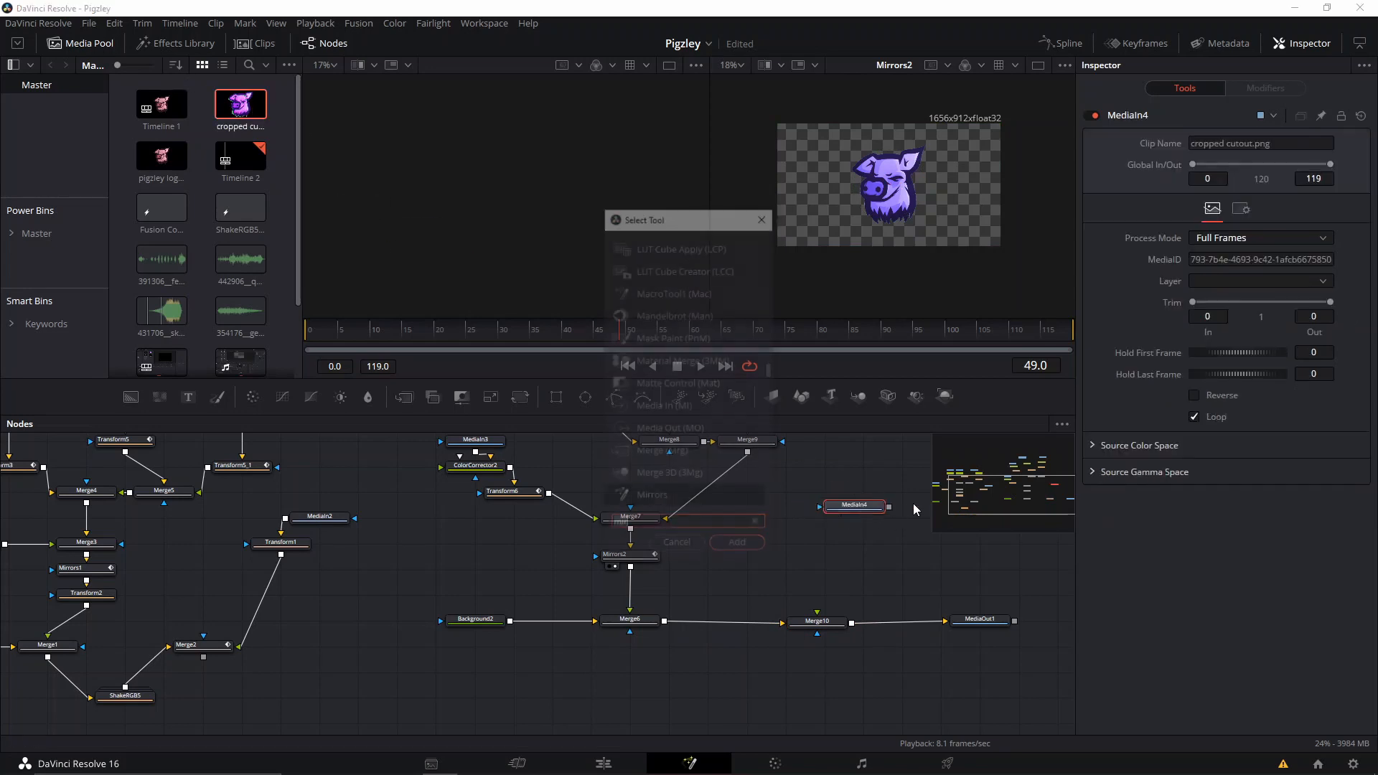
pyautogui.write('trans')
pyautogui.press('Return')
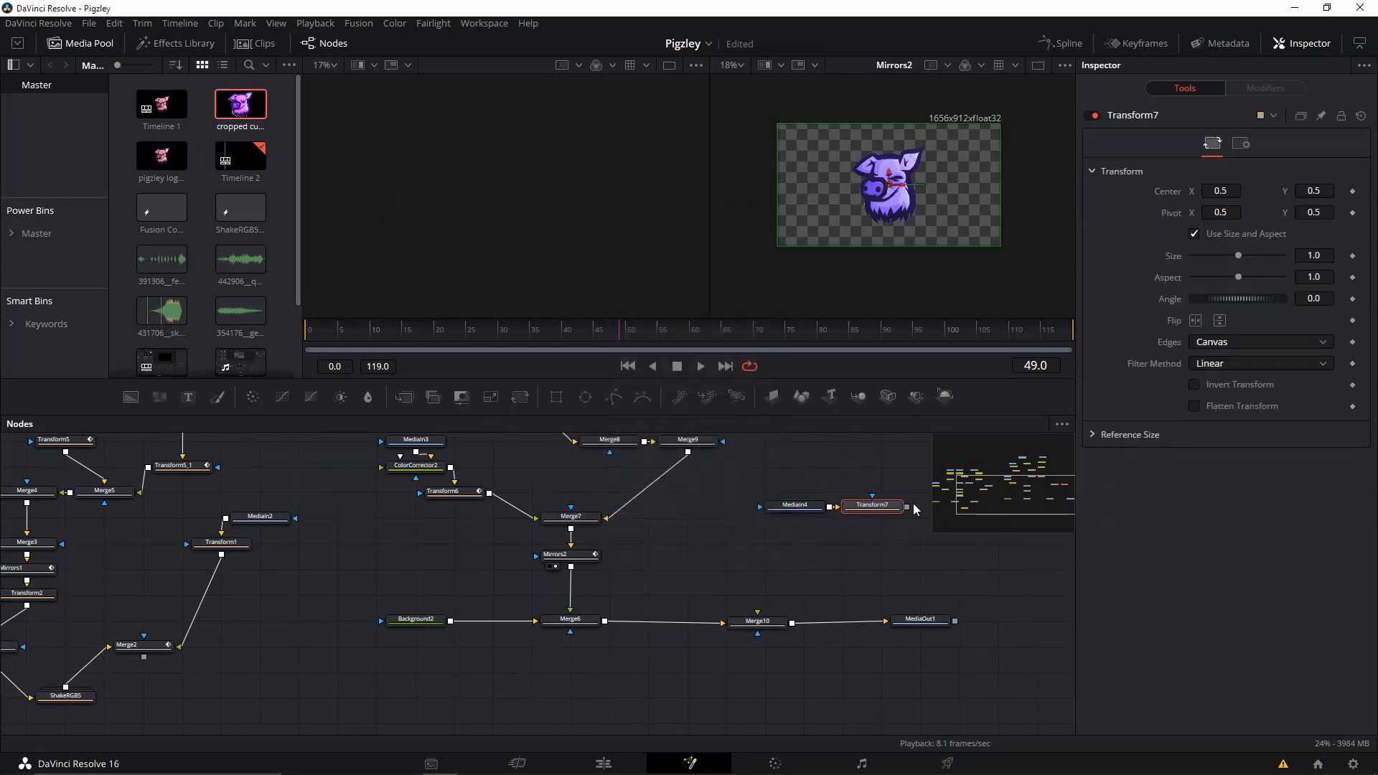
pyautogui.moveTo(906, 506); pyautogui.dragTo(757, 611)
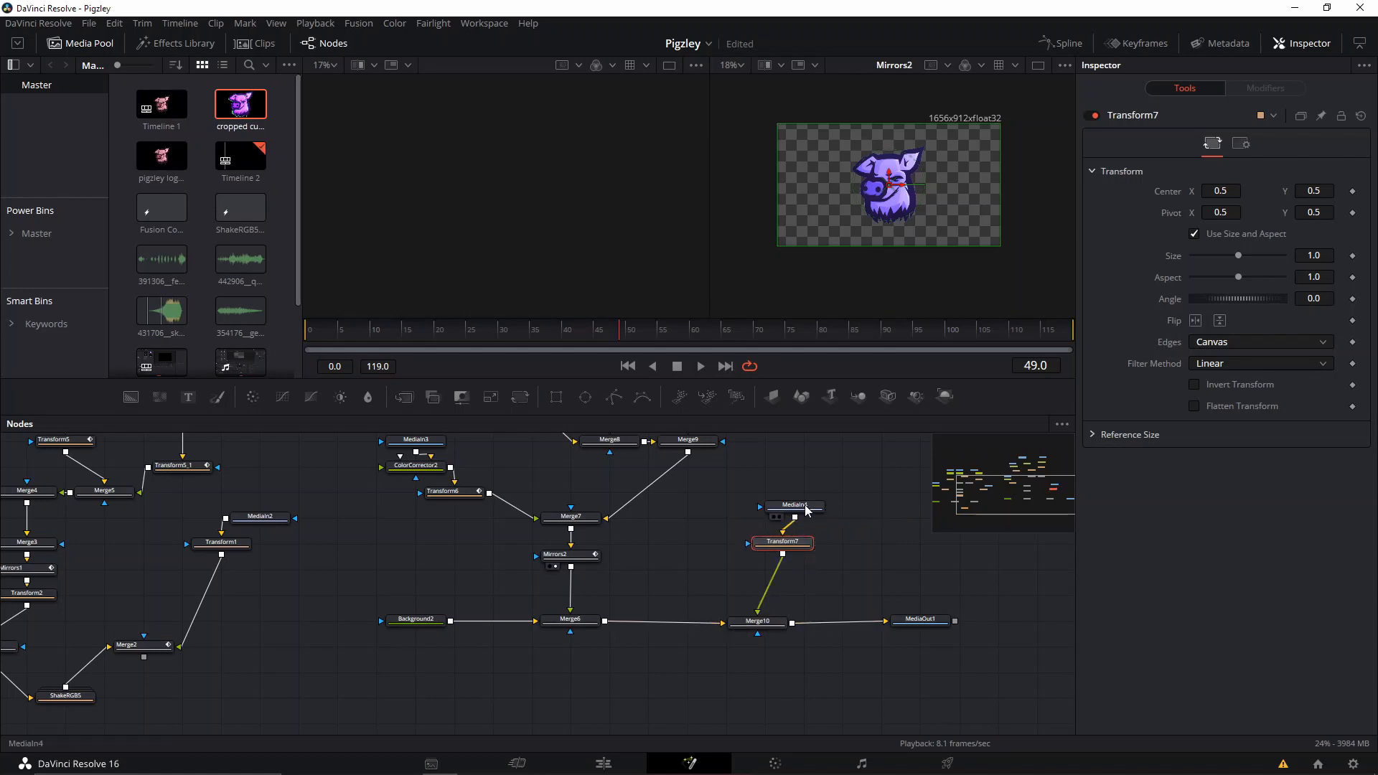
# View MediaOut1, set Transform7's Size to 1.865 and shift its Center horizontally so the pink pig lines up over the purple one.
pyautogui.click(913, 621)
pyautogui.press('2')
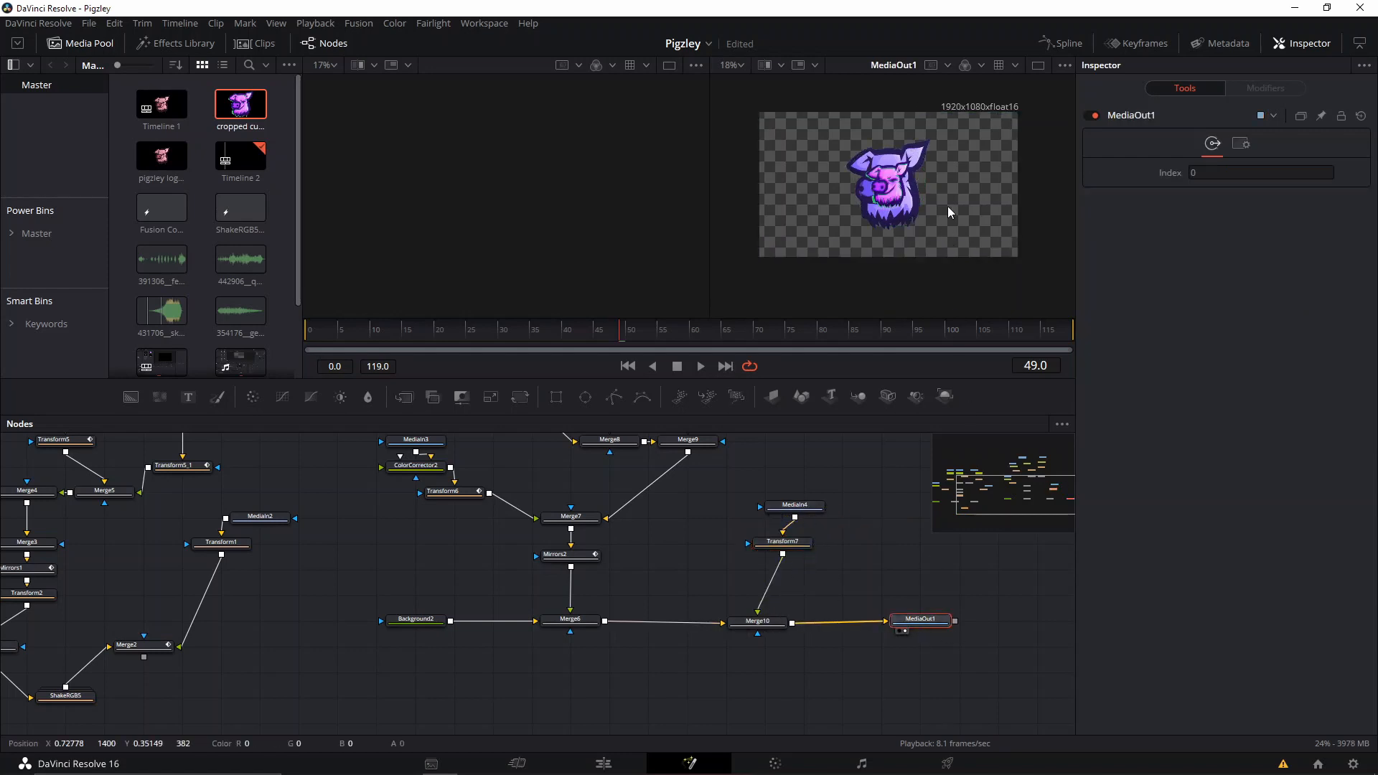
pyautogui.moveTo(895, 171); pyautogui.dragTo(891, 278)
pyautogui.scroll(3, 891, 280)
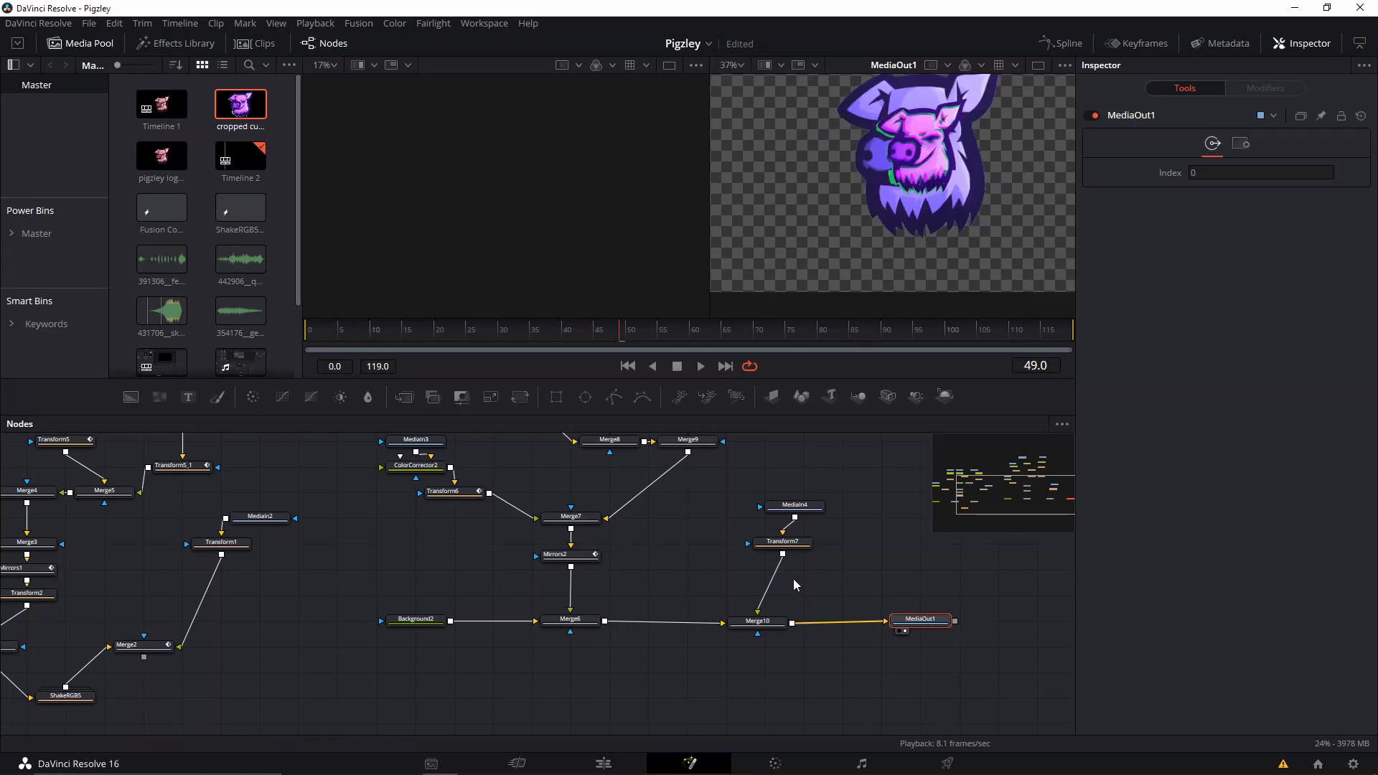
pyautogui.click(792, 546)
pyautogui.moveTo(1239, 255); pyautogui.dragTo(1254, 256)
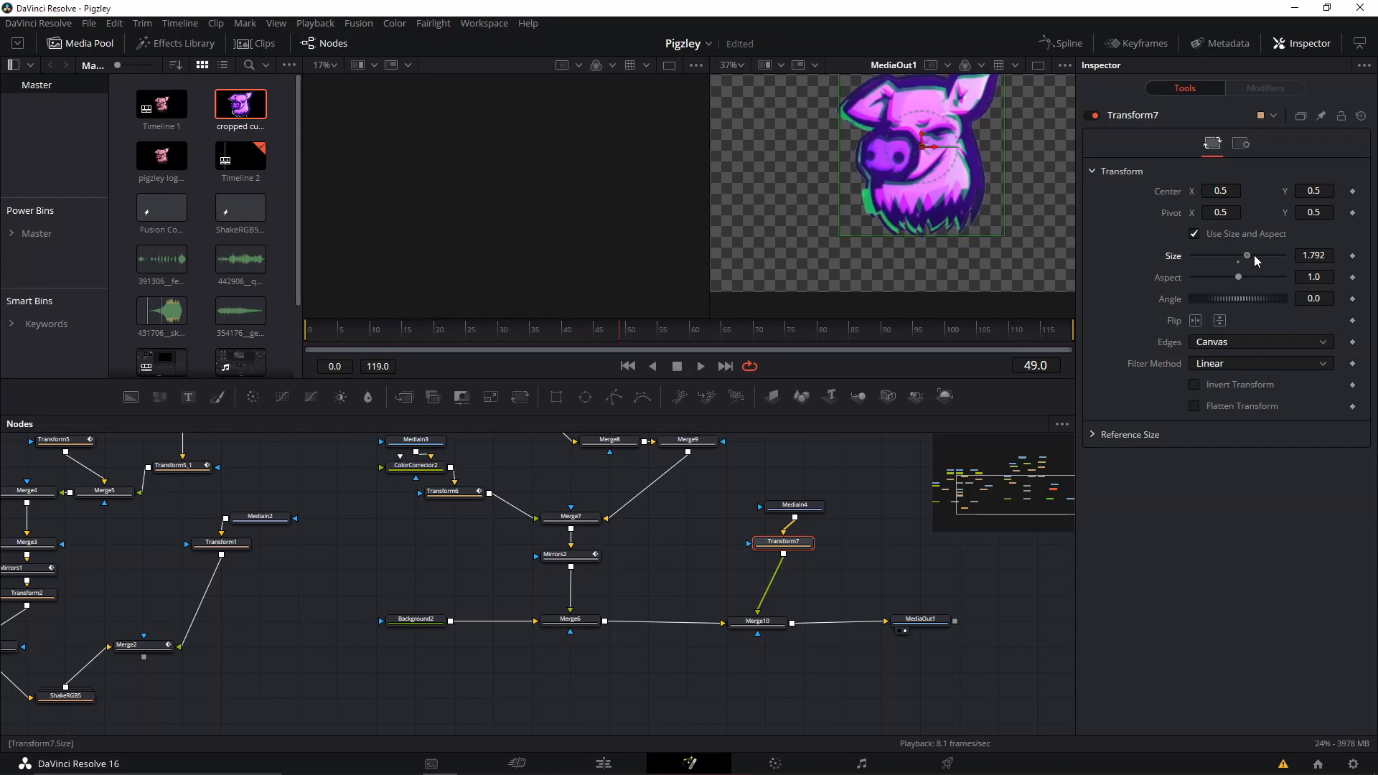
pyautogui.moveTo(937, 147)
pyautogui.mouseDown()
pyautogui.moveTo(953, 149)
pyautogui.moveTo(942, 147)
pyautogui.mouseUp()
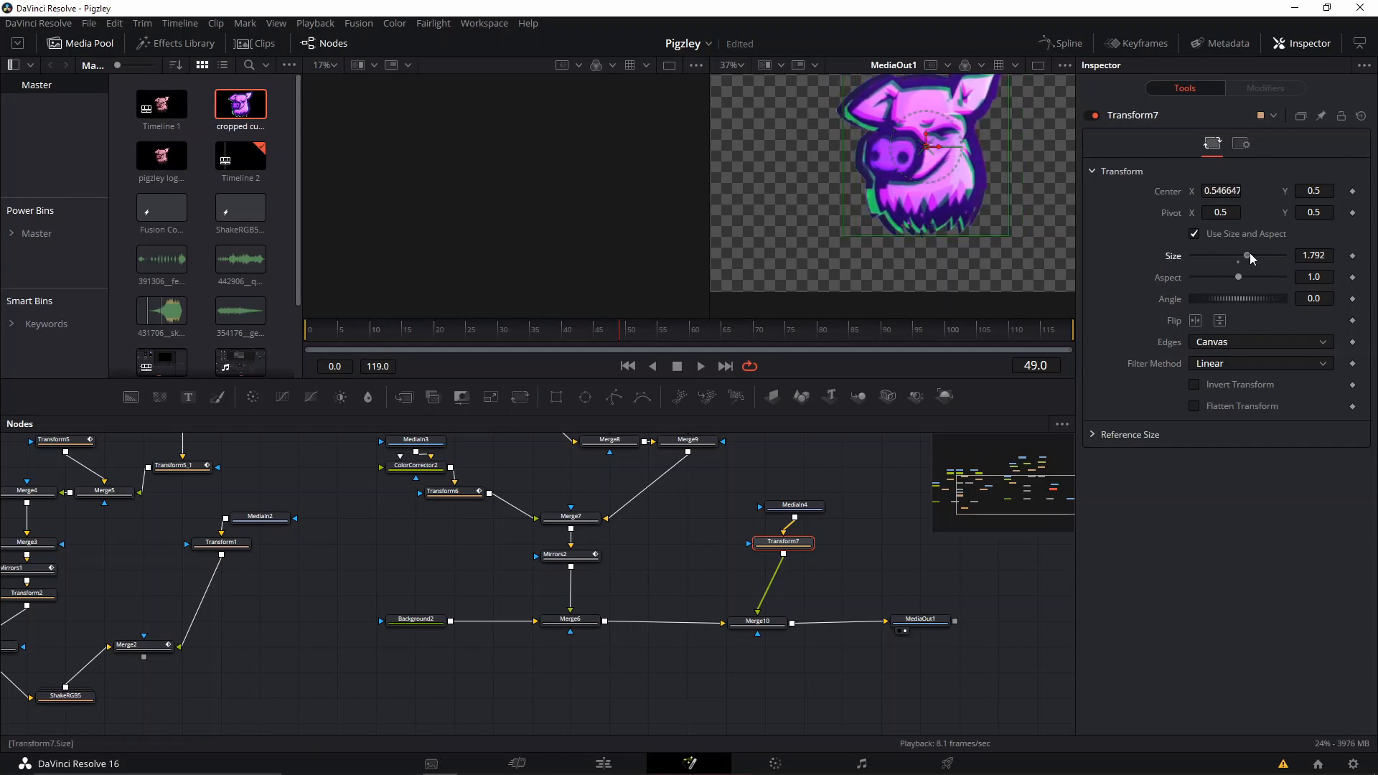
pyautogui.moveTo(1250, 258); pyautogui.dragTo(1255, 258)
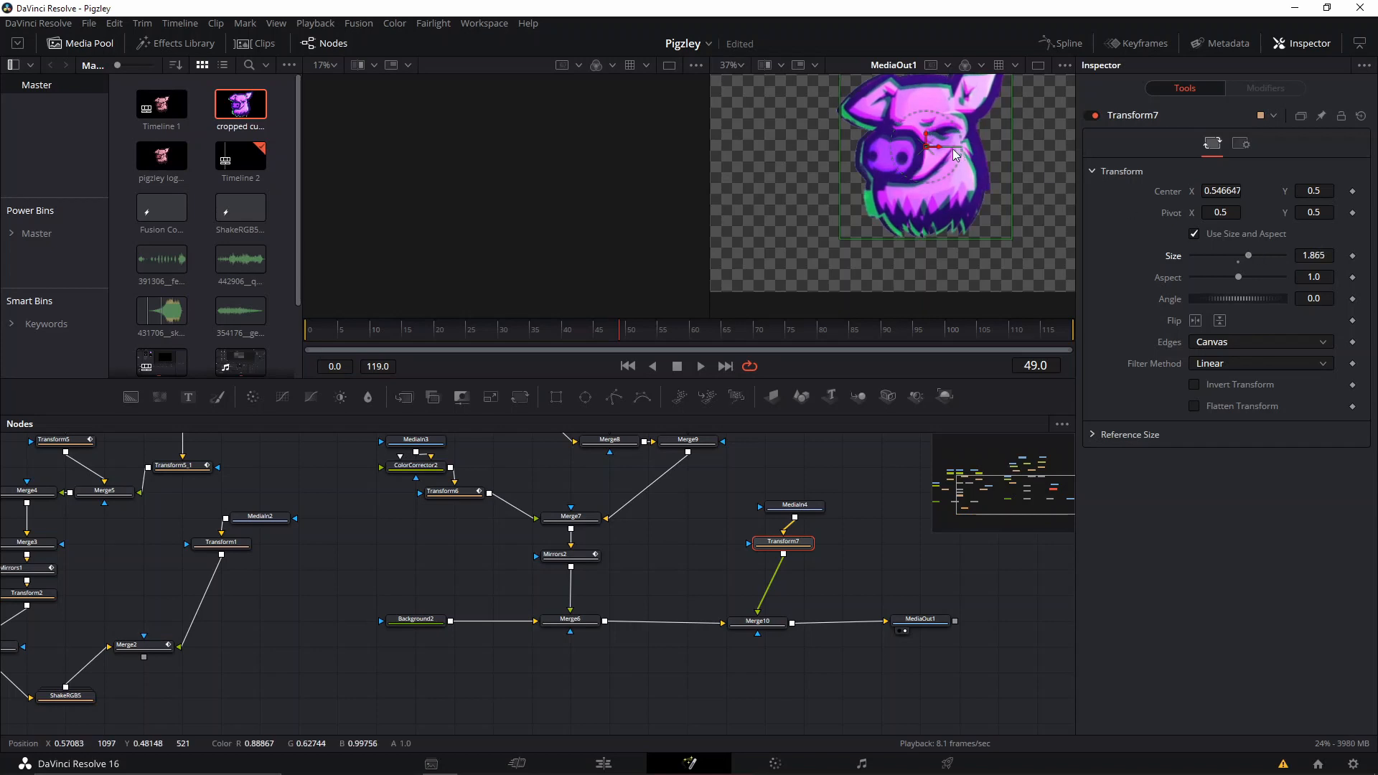
pyautogui.moveTo(956, 155); pyautogui.dragTo(926, 153)
pyautogui.scroll(-3, 910, 200)
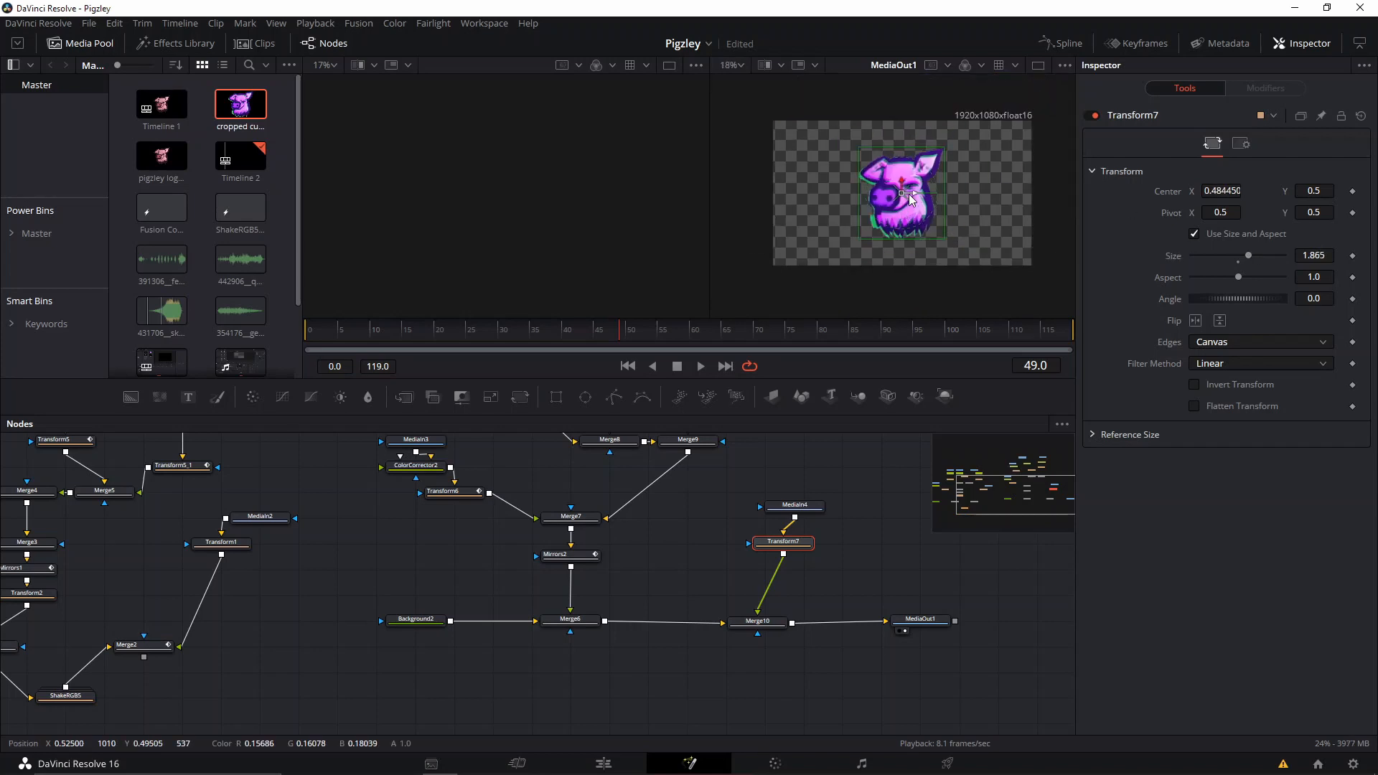
pyautogui.scroll(2, 966, 192)
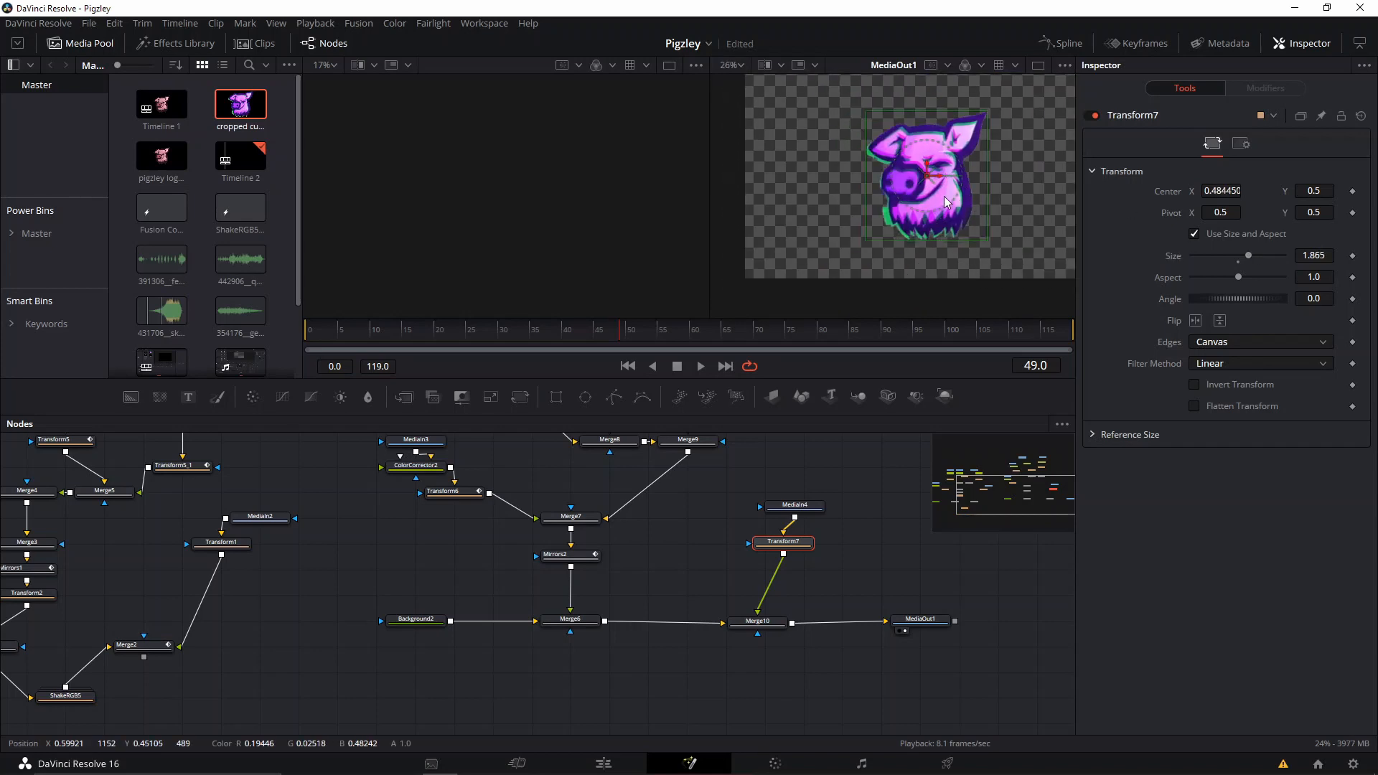
pyautogui.click(1241, 144)
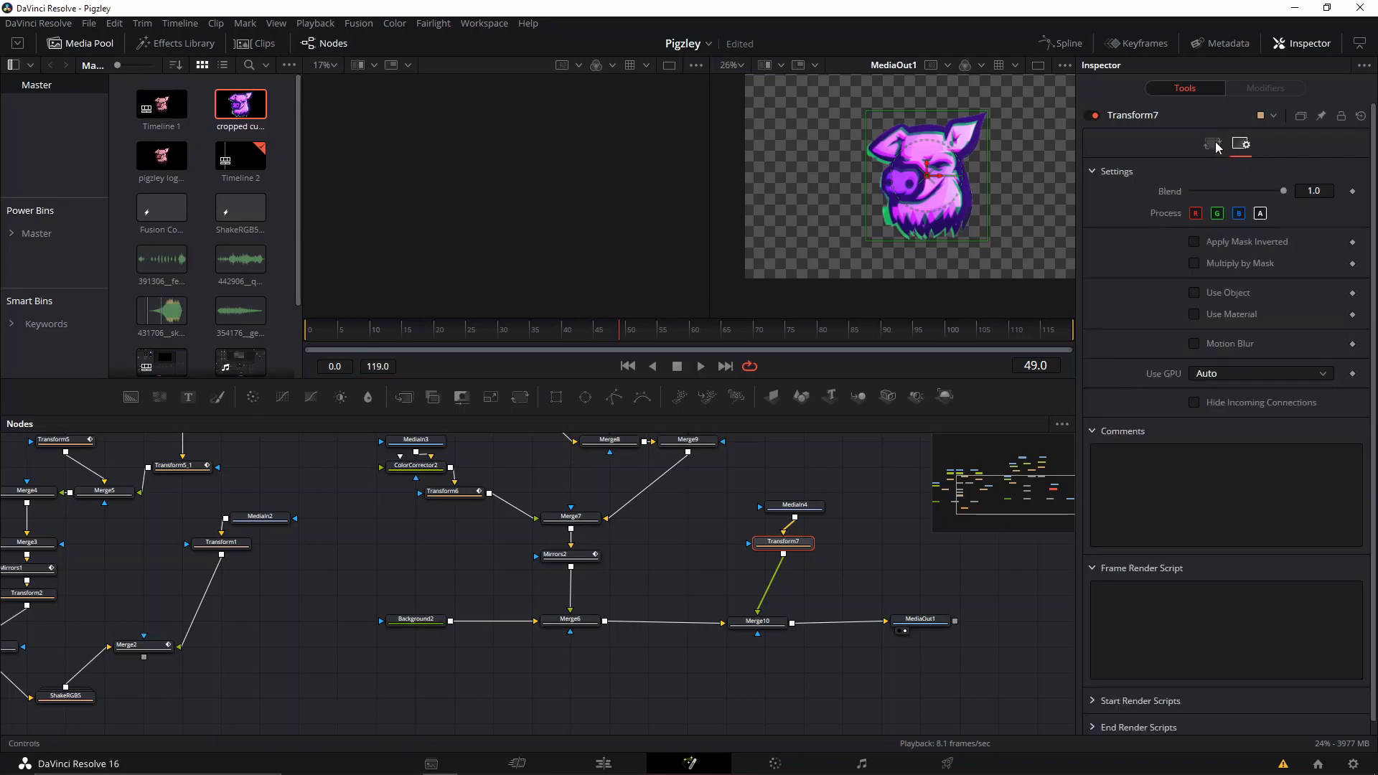
pyautogui.click(1212, 143)
pyautogui.click(1241, 144)
pyautogui.moveTo(1283, 190); pyautogui.dragTo(1335, 217)
pyautogui.click(1209, 145)
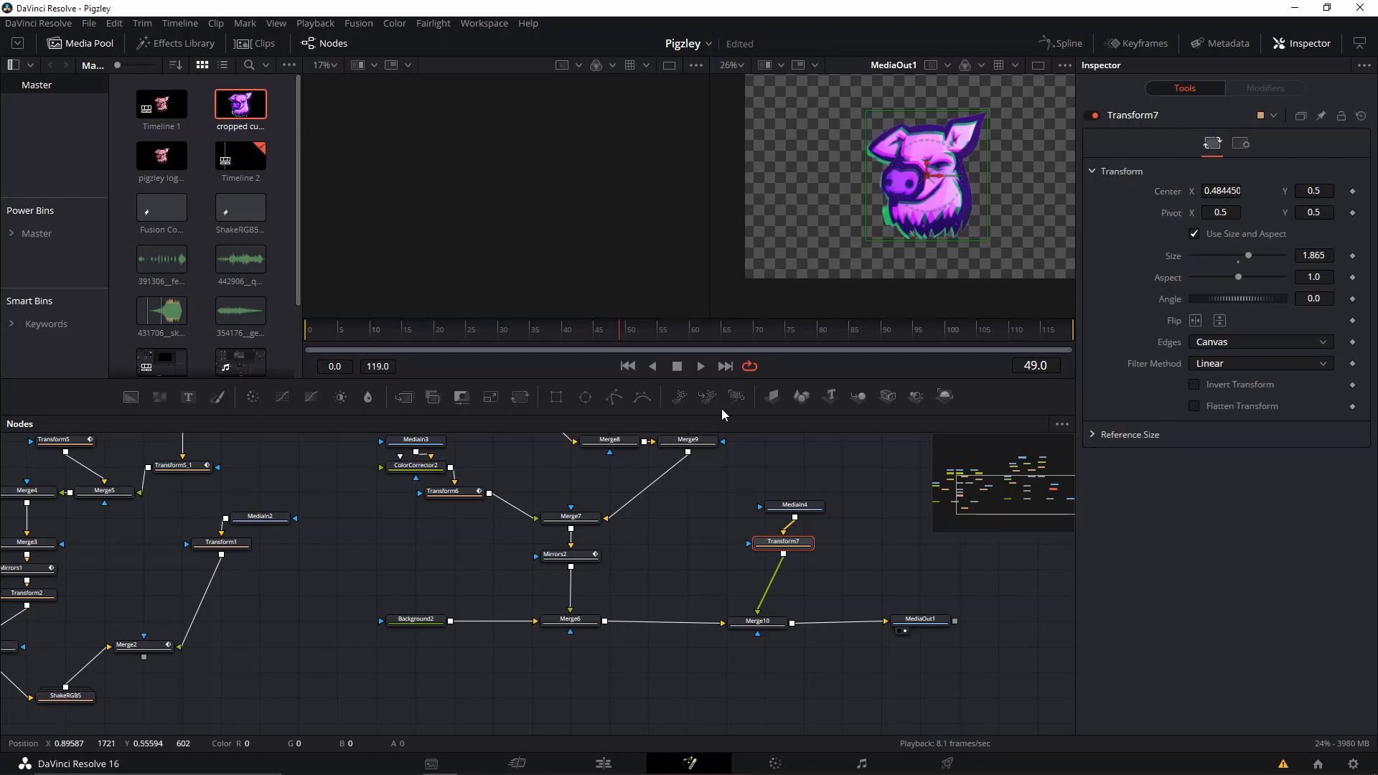
# Set Merge10's Blend to 0.0, leaving its Size at 1.0, and go to frame 48.
pyautogui.click(762, 621)
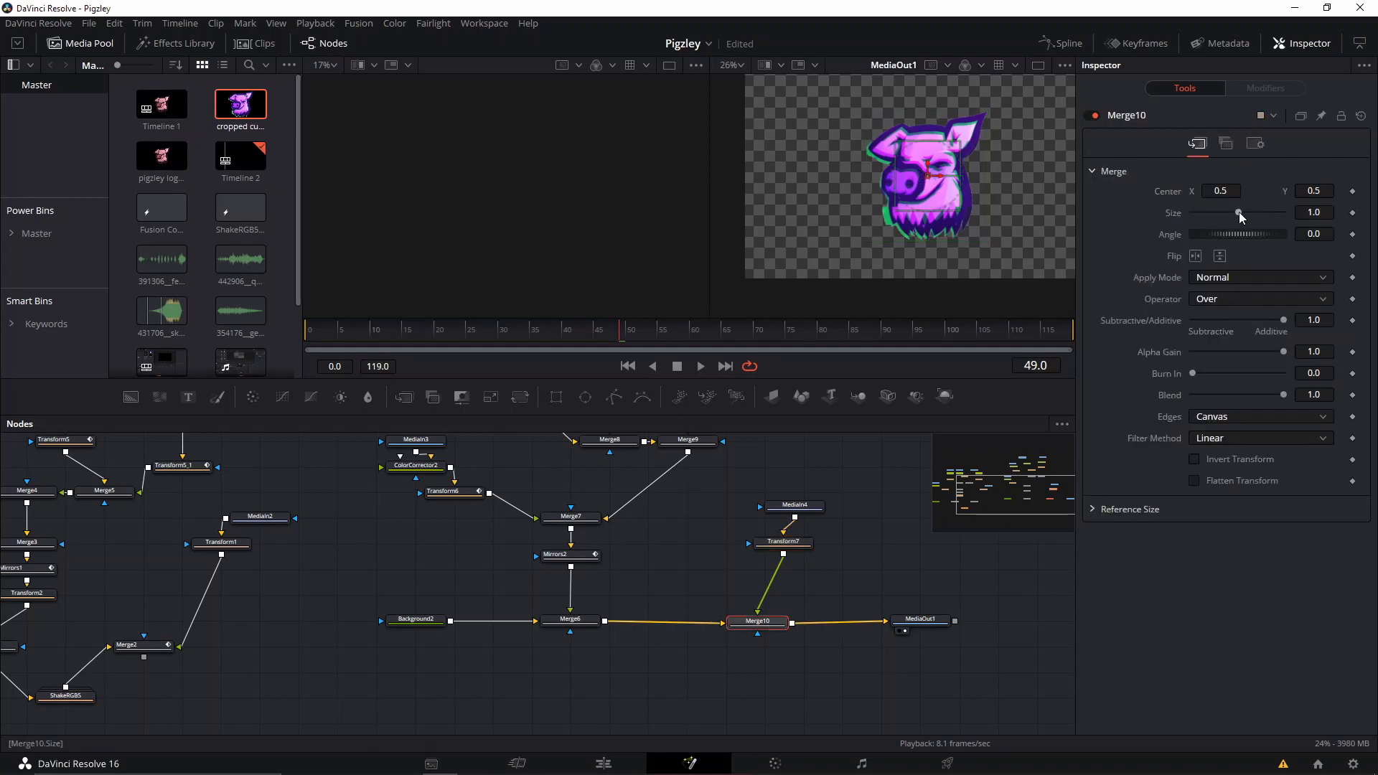
pyautogui.moveTo(1239, 213); pyautogui.dragTo(1192, 216)
pyautogui.hotkey('ctrl', 'z')
pyautogui.moveTo(1282, 401); pyautogui.dragTo(1172, 407)
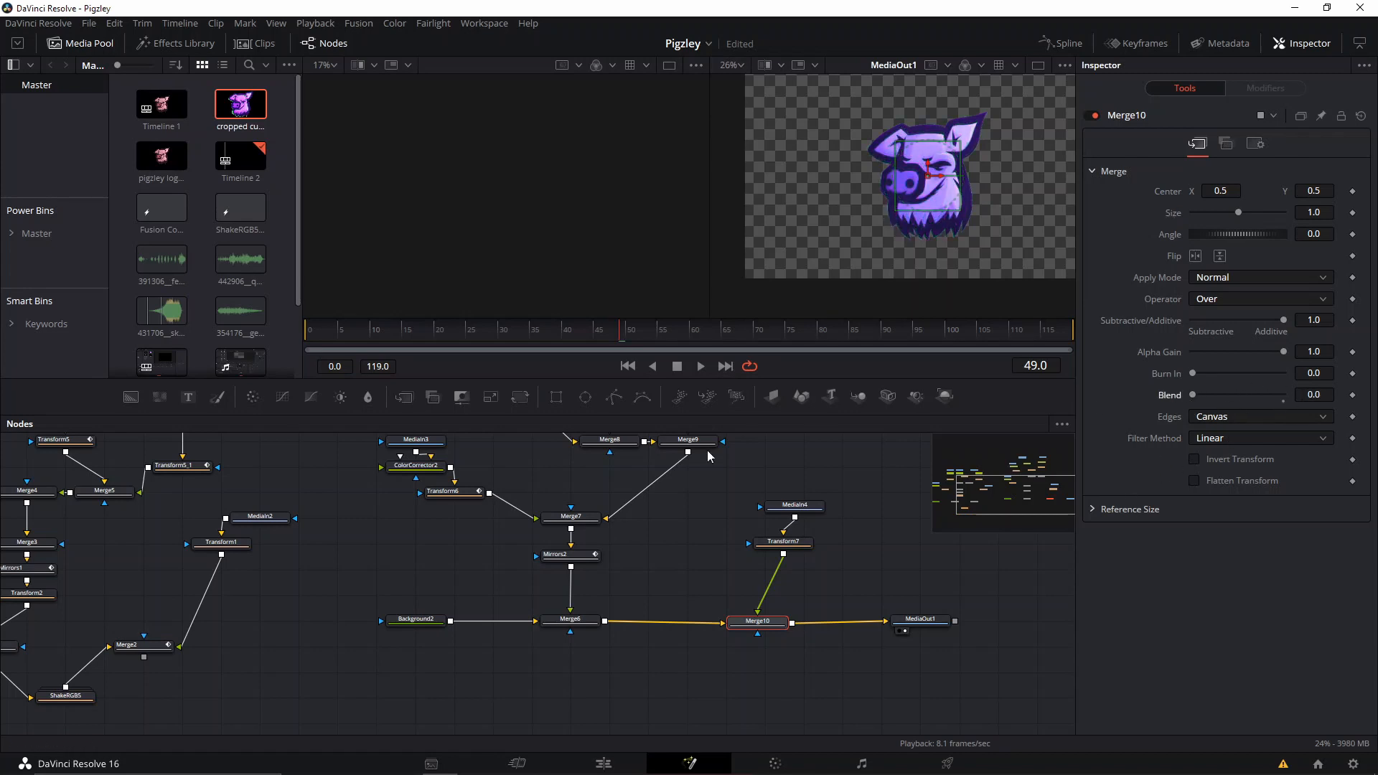
pyautogui.moveTo(621, 337)
pyautogui.mouseDown()
pyautogui.moveTo(548, 335)
pyautogui.moveTo(616, 341)
pyautogui.mouseUp()
# Open the 24FPS Shake folder of the THEIA transitions in the power bins and select the ShakeRGB5 transition.
pyautogui.click(36, 233)
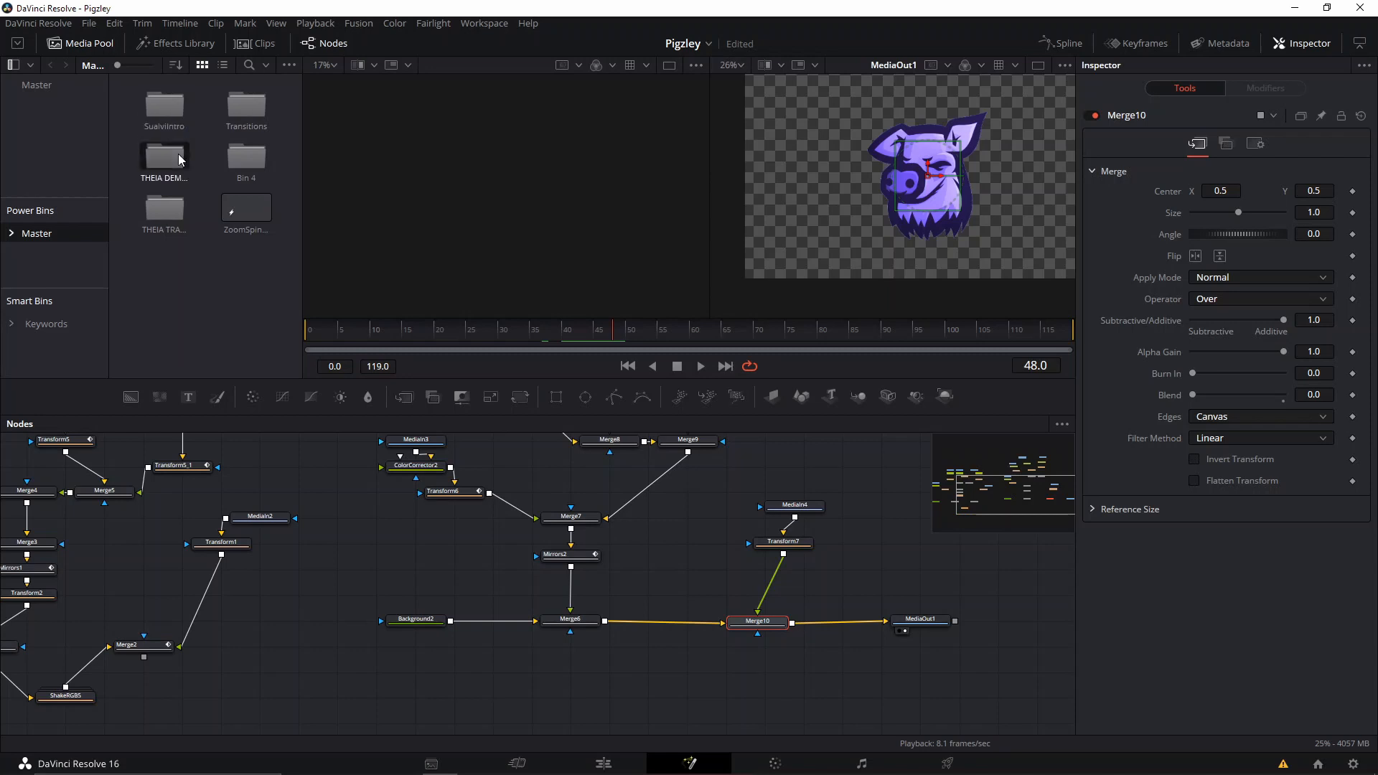
pyautogui.doubleClick(165, 209)
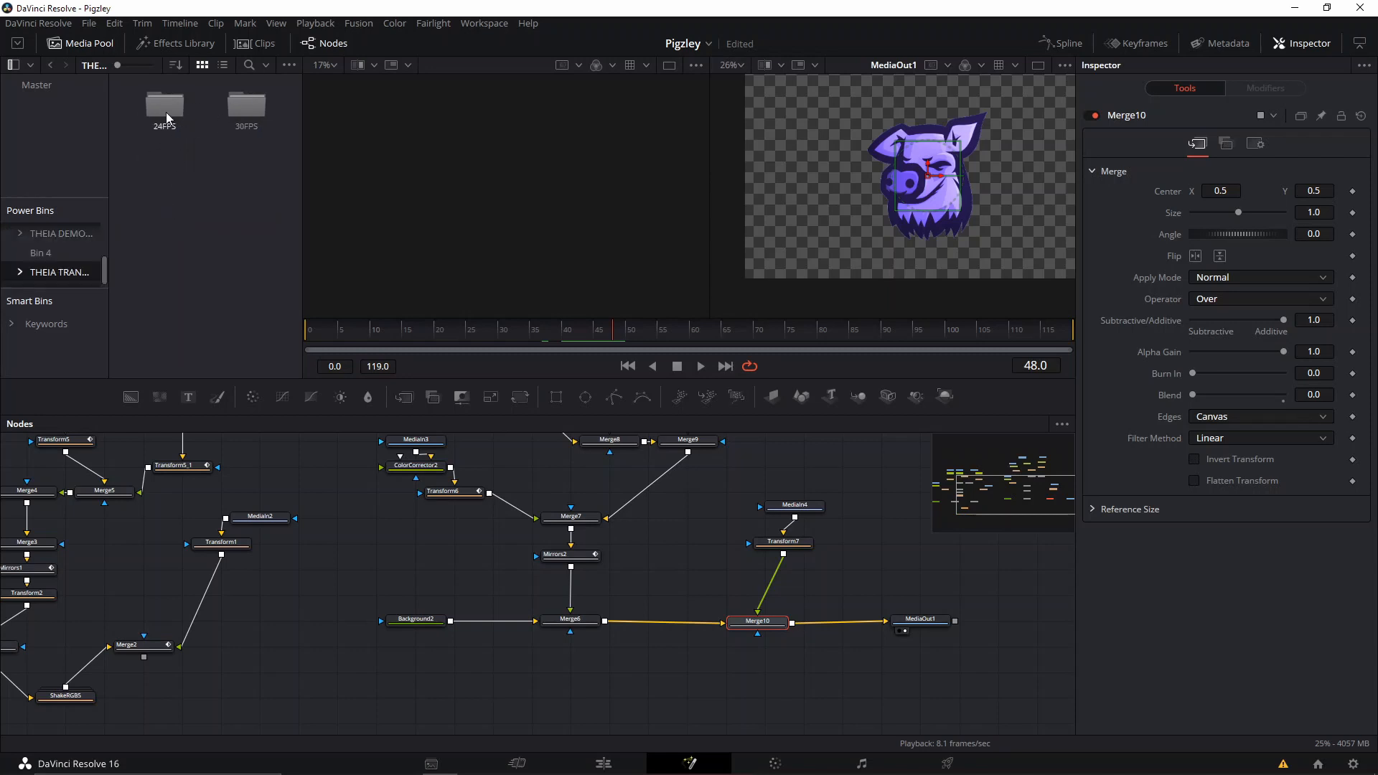
pyautogui.doubleClick(166, 106)
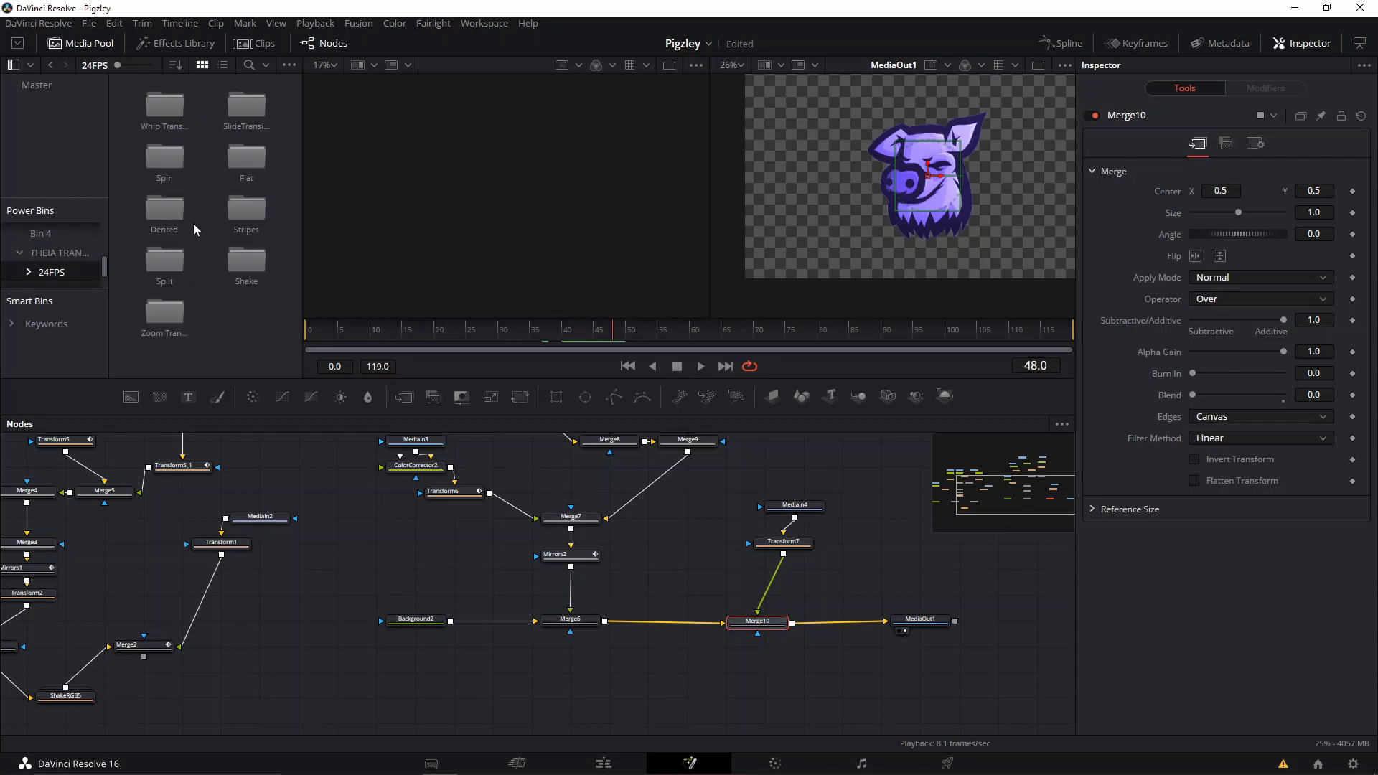
pyautogui.doubleClick(244, 264)
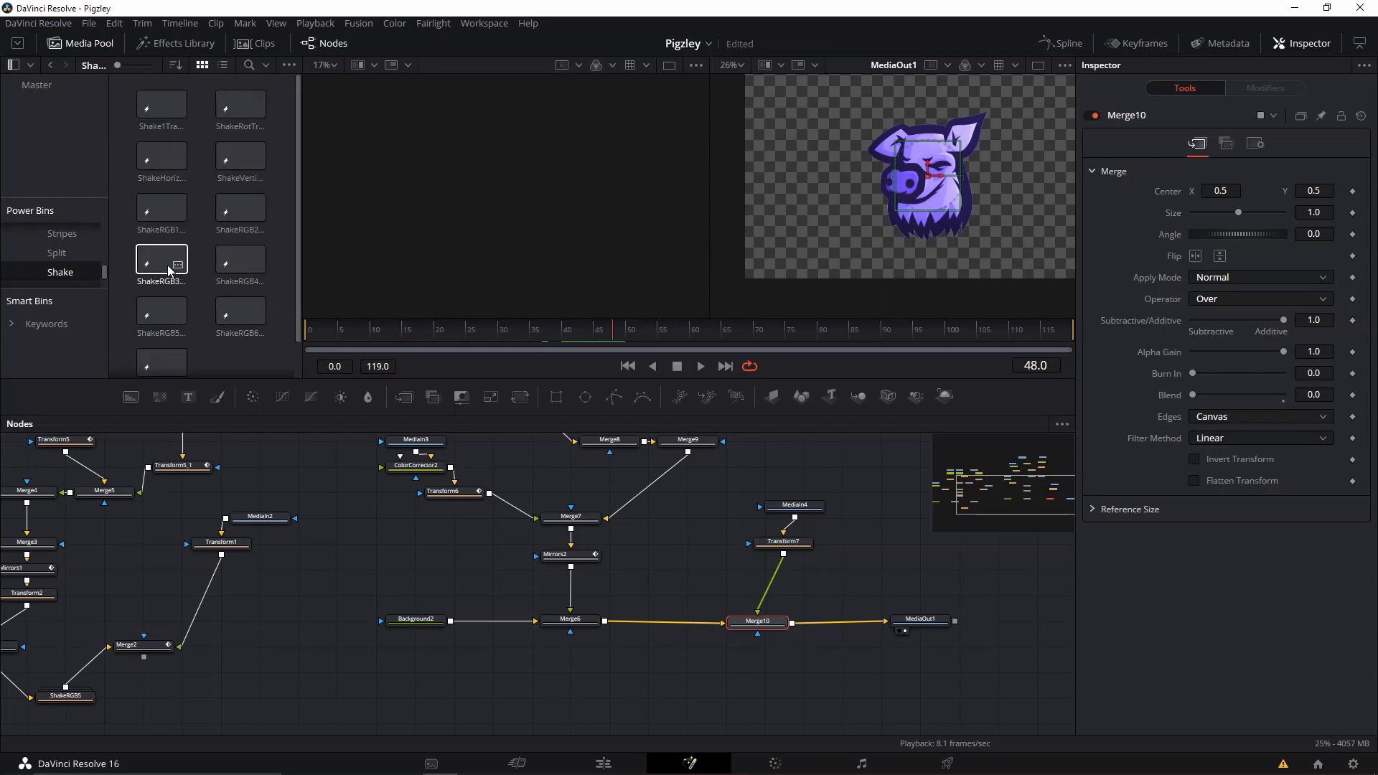
pyautogui.click(154, 310)
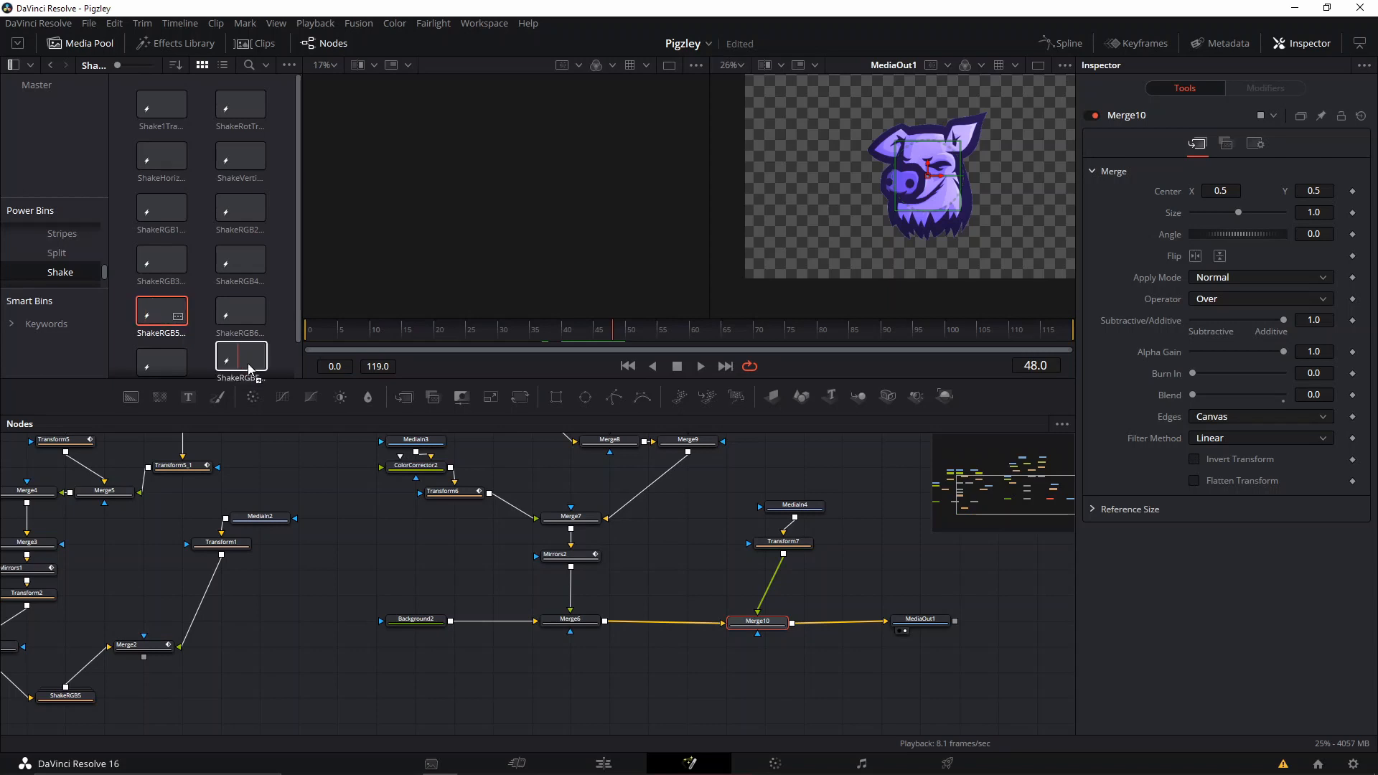
# Try to bring the ShakeRGB5 transition directly from the power bin into the node graph.
pyautogui.moveTo(249, 369); pyautogui.dragTo(665, 673)
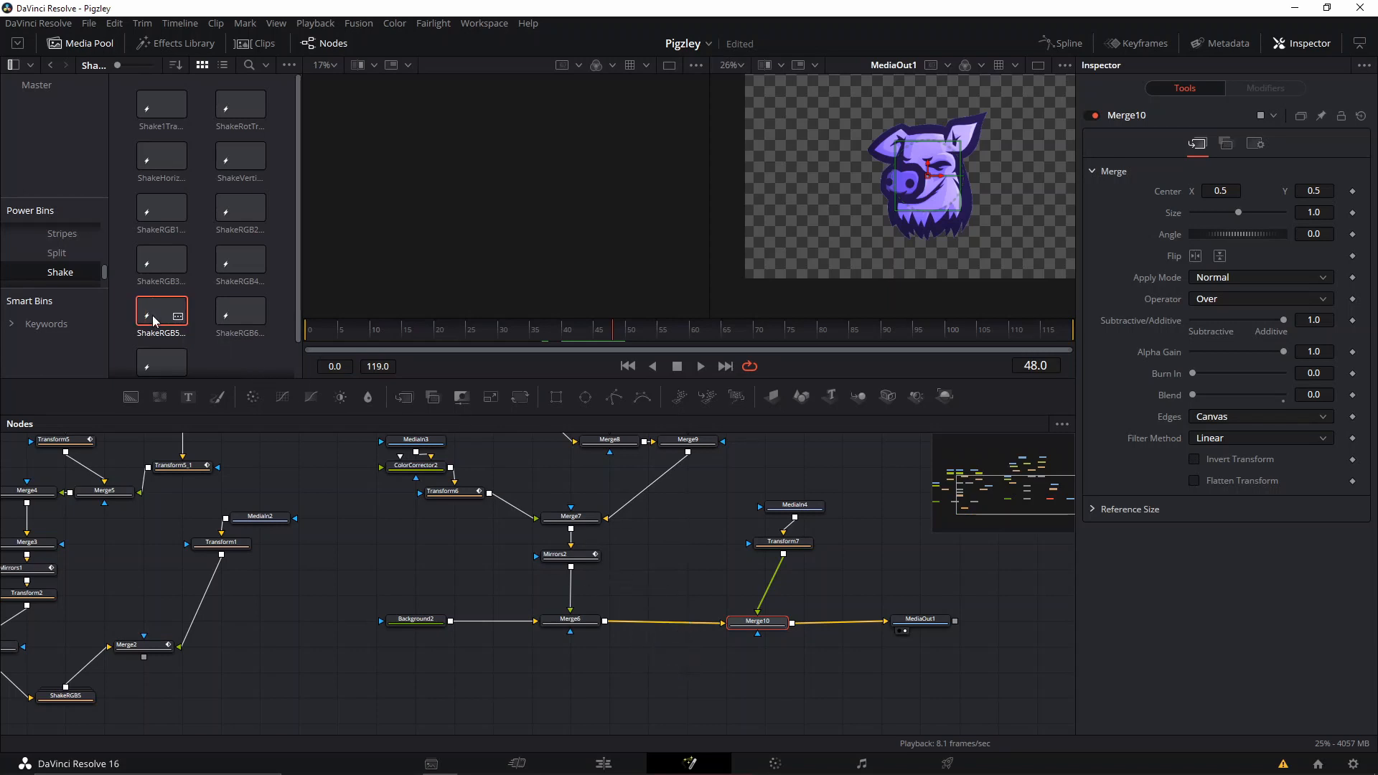
pyautogui.moveTo(154, 321); pyautogui.dragTo(652, 672)
pyautogui.moveTo(166, 328); pyautogui.dragTo(619, 693)
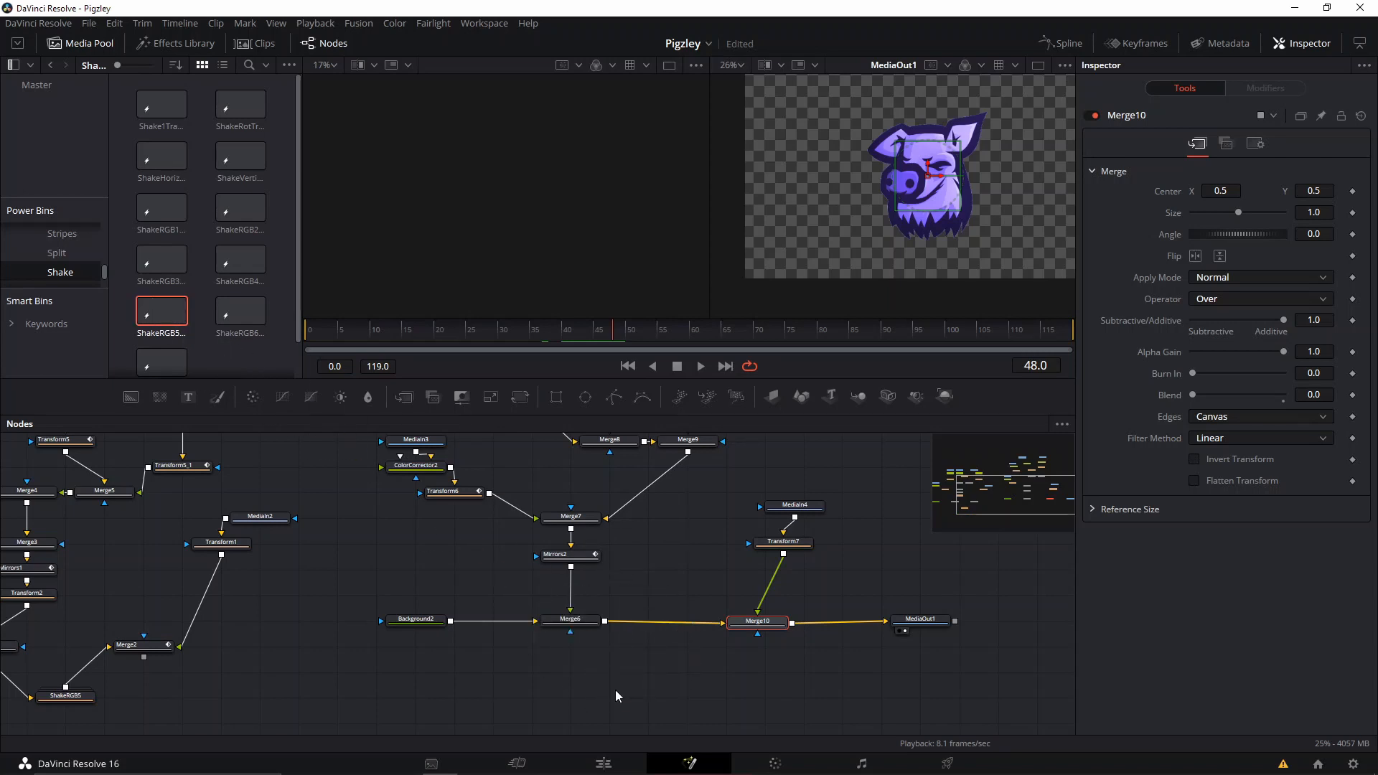
pyautogui.rightClick(157, 313)
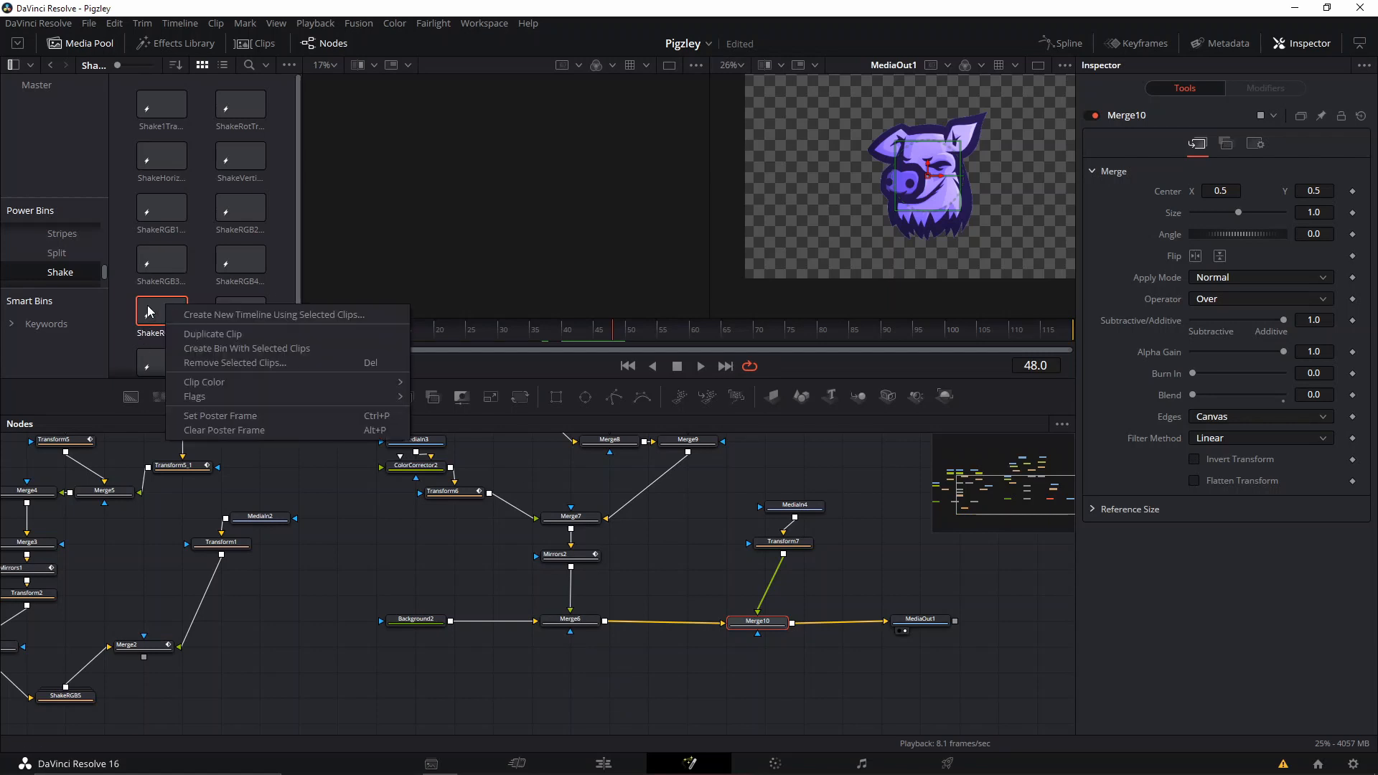
pyautogui.press('Escape')
pyautogui.moveTo(261, 661); pyautogui.dragTo(409, 609)
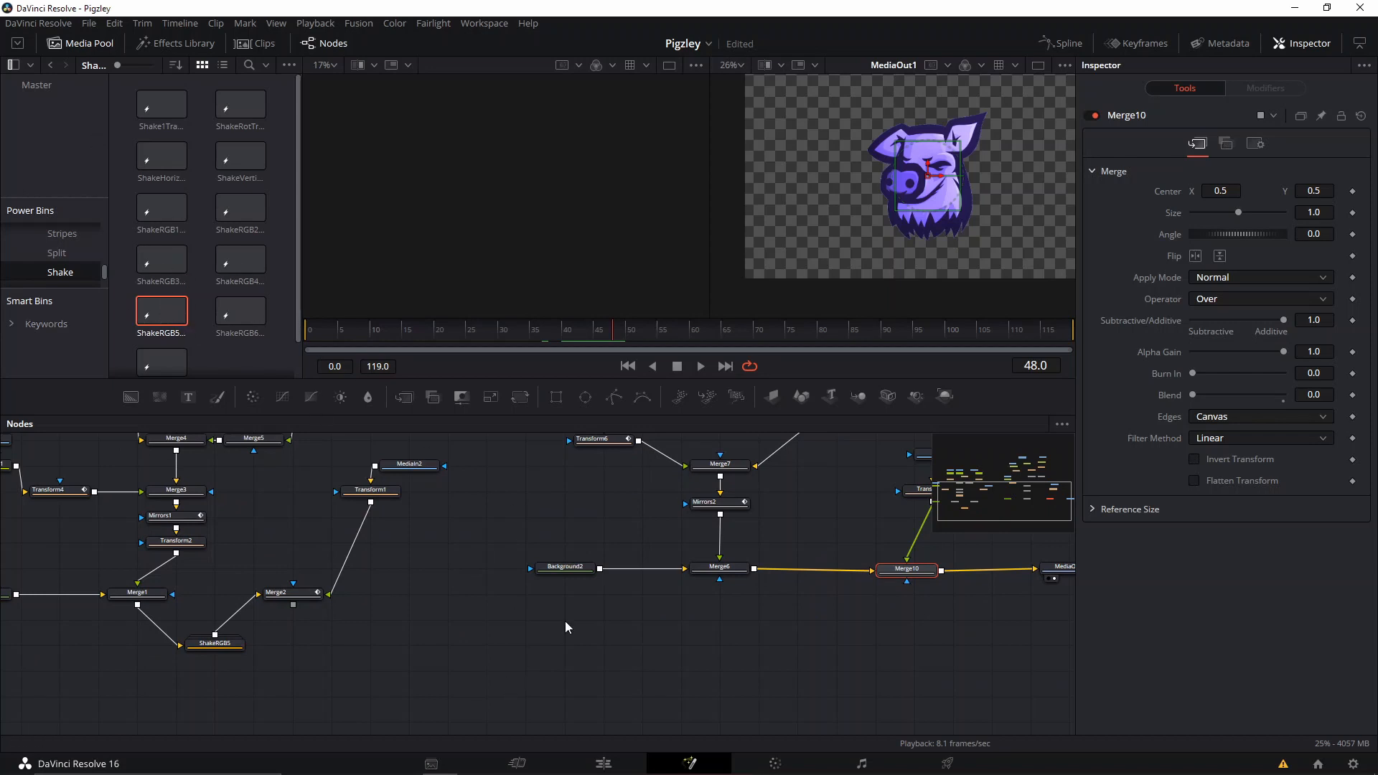
# Place the ShakeRGB5 transition on Video 1 of the Edit page timeline, after the Solid Color clip, and park the playhead over it.
pyautogui.click(604, 764)
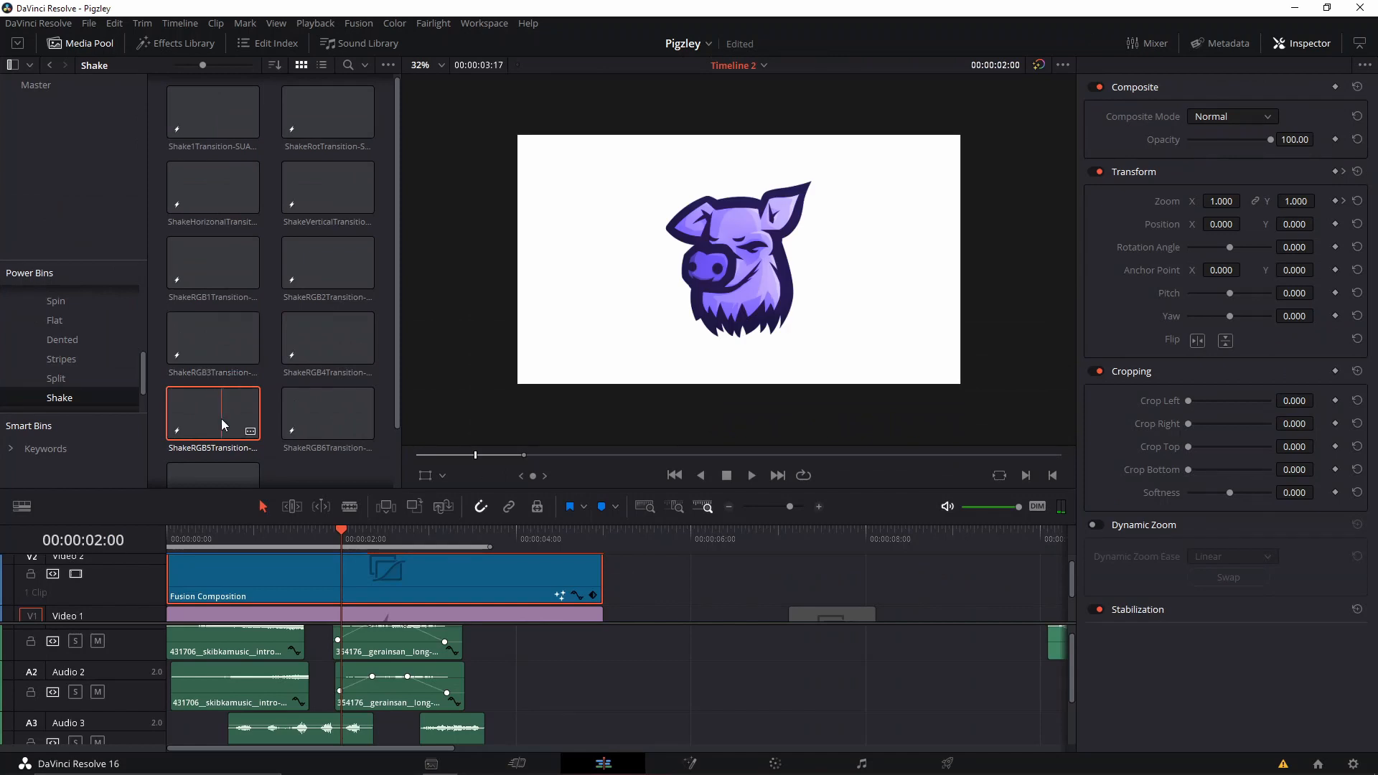
pyautogui.moveTo(215, 421); pyautogui.dragTo(742, 618)
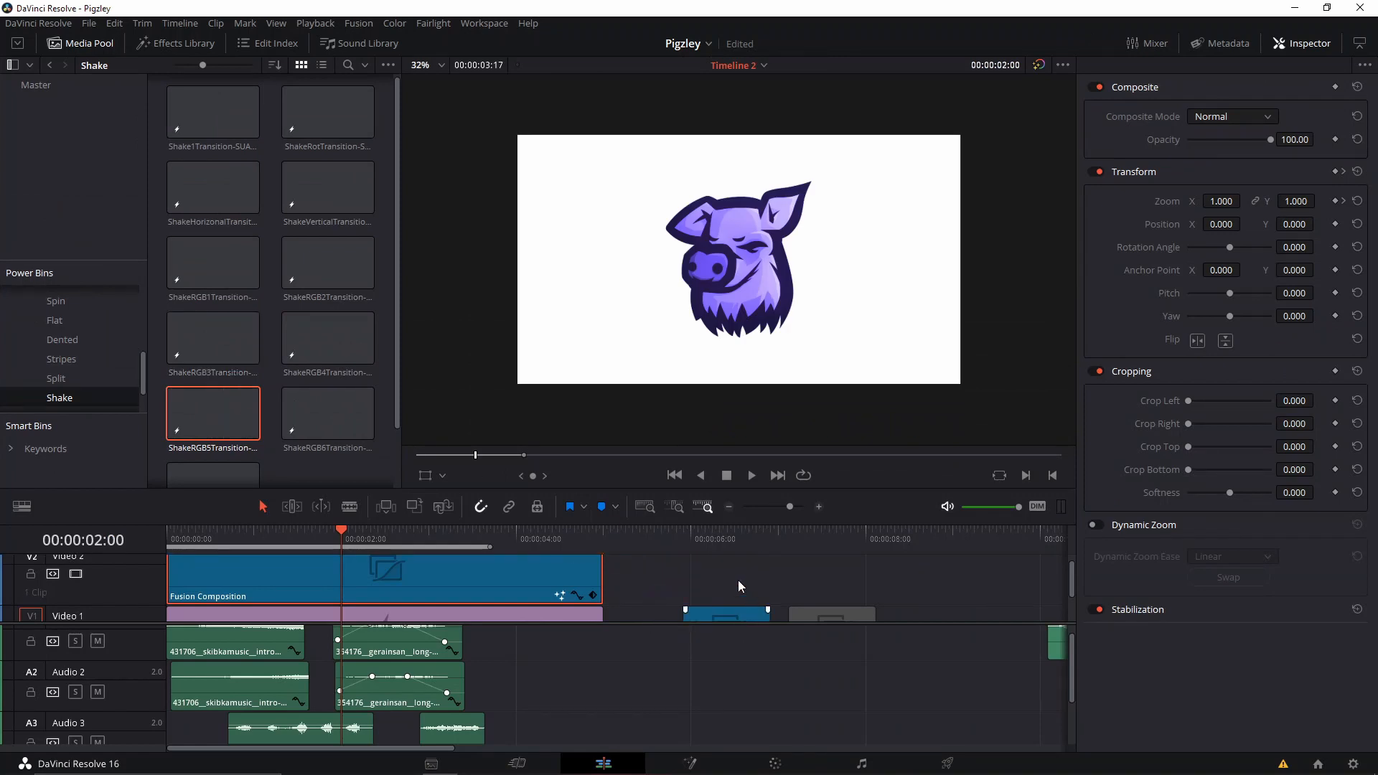
pyautogui.scroll(-2, 742, 586)
pyautogui.click(692, 574)
pyautogui.click(665, 535)
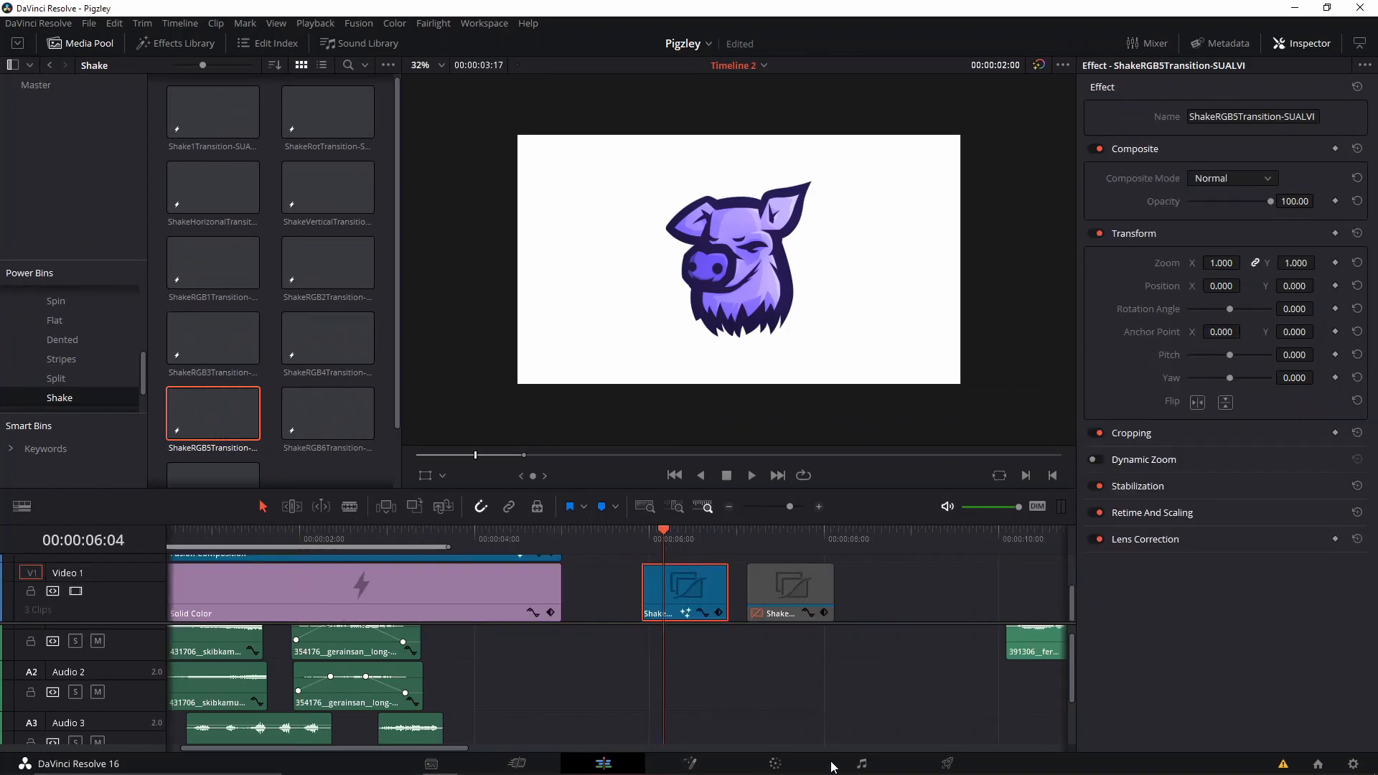
# Open the placed transition clip in Fusion, collapse its ShakeRGB5 group and copy the group node.
pyautogui.click(692, 765)
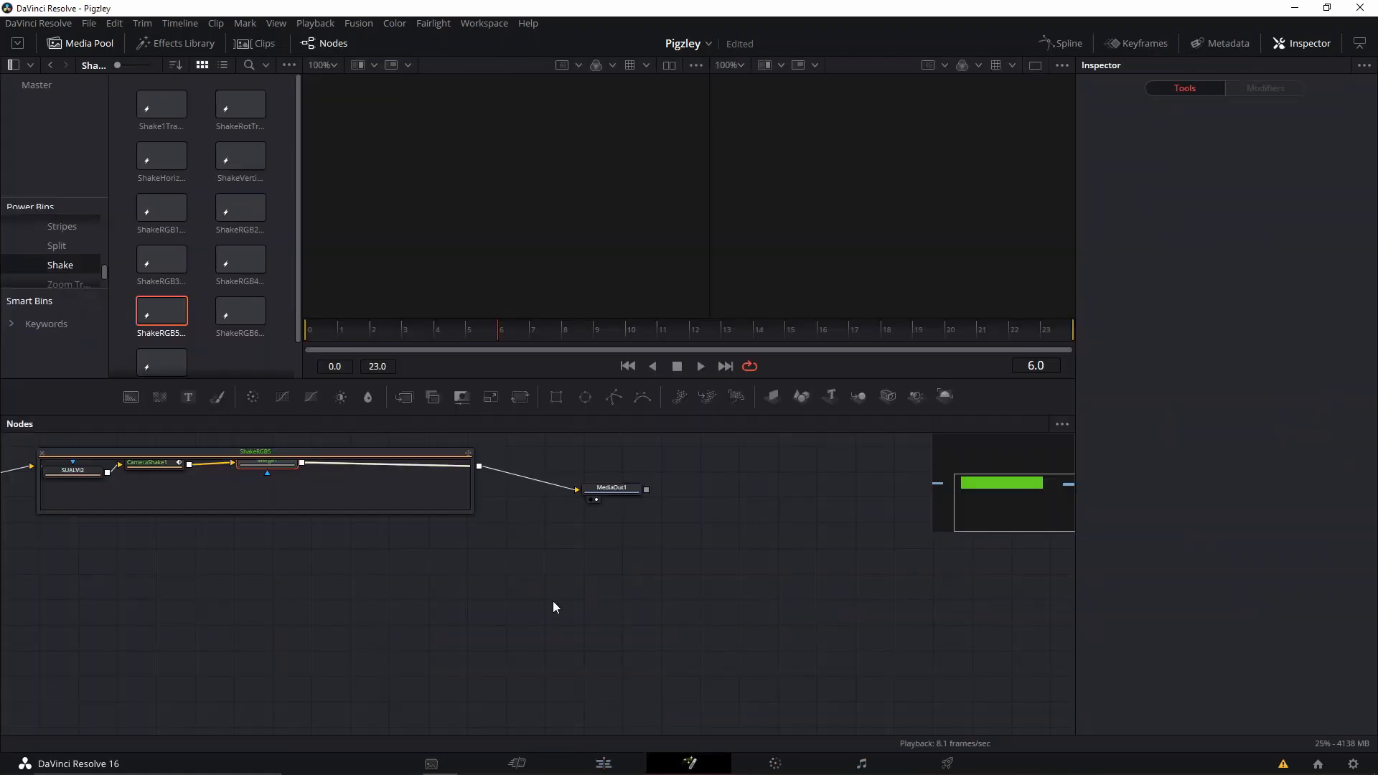
pyautogui.moveTo(553, 600); pyautogui.dragTo(863, 755)
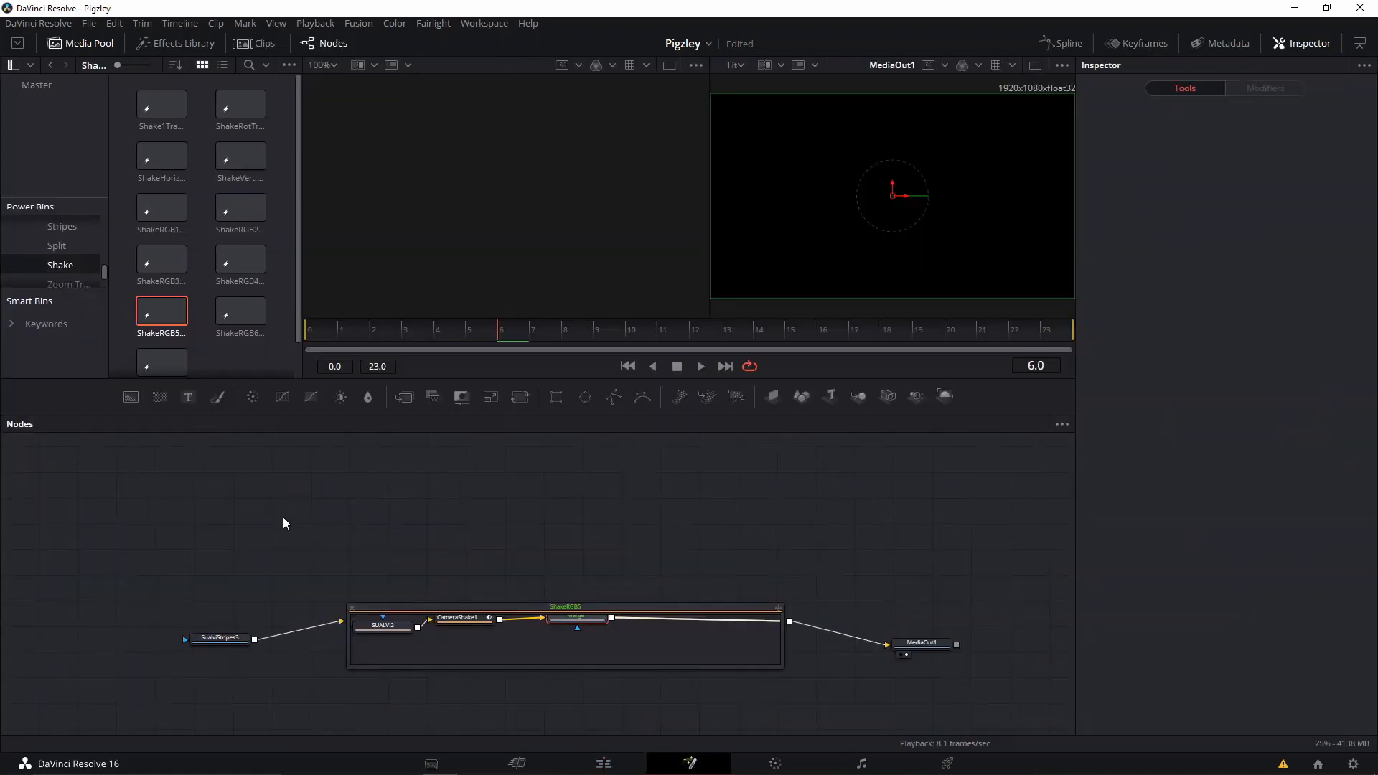
pyautogui.moveTo(299, 542); pyautogui.dragTo(708, 712)
pyautogui.hotkey('ctrl', 'e')
pyautogui.click(573, 621)
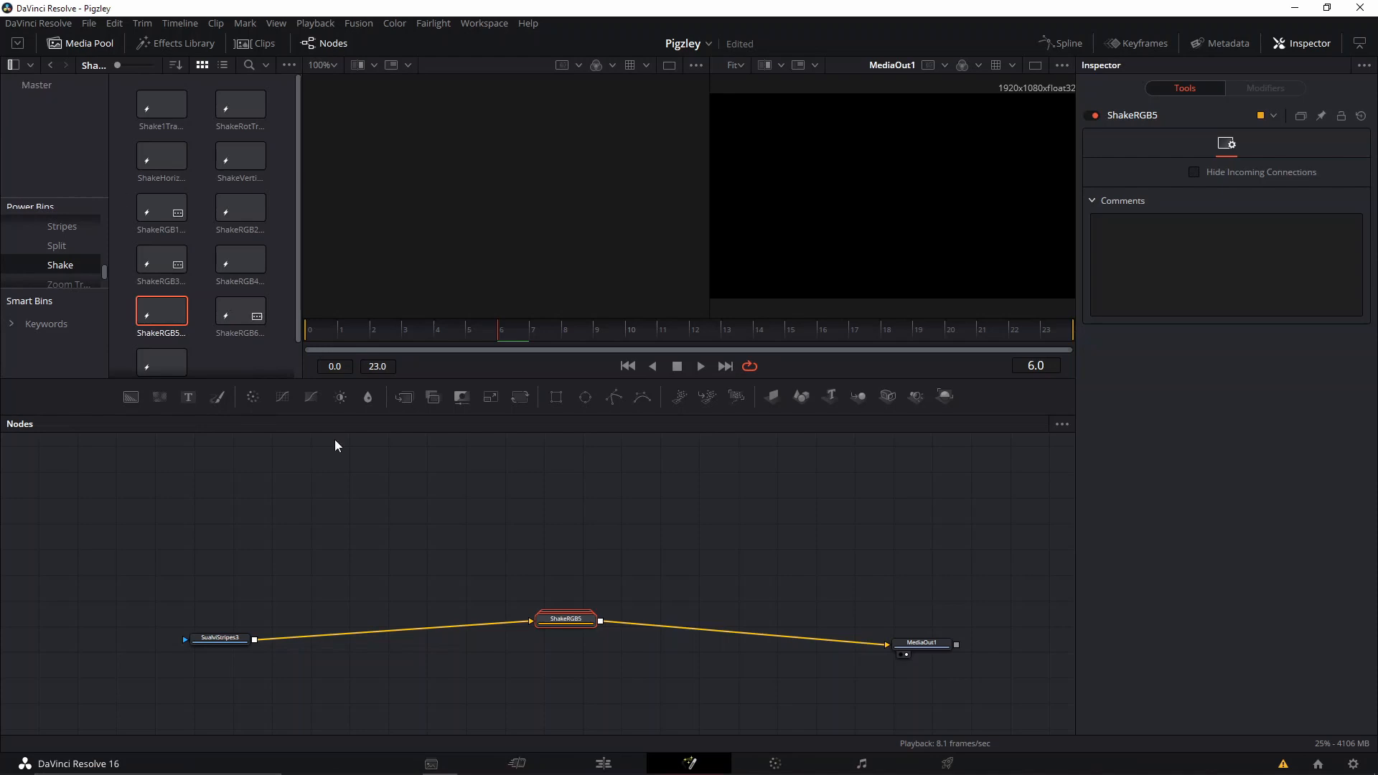
# Return to the Edit page timeline, select the Fusion Composition clip on Video 2 and reopen its node graph in Fusion.
pyautogui.click(600, 765)
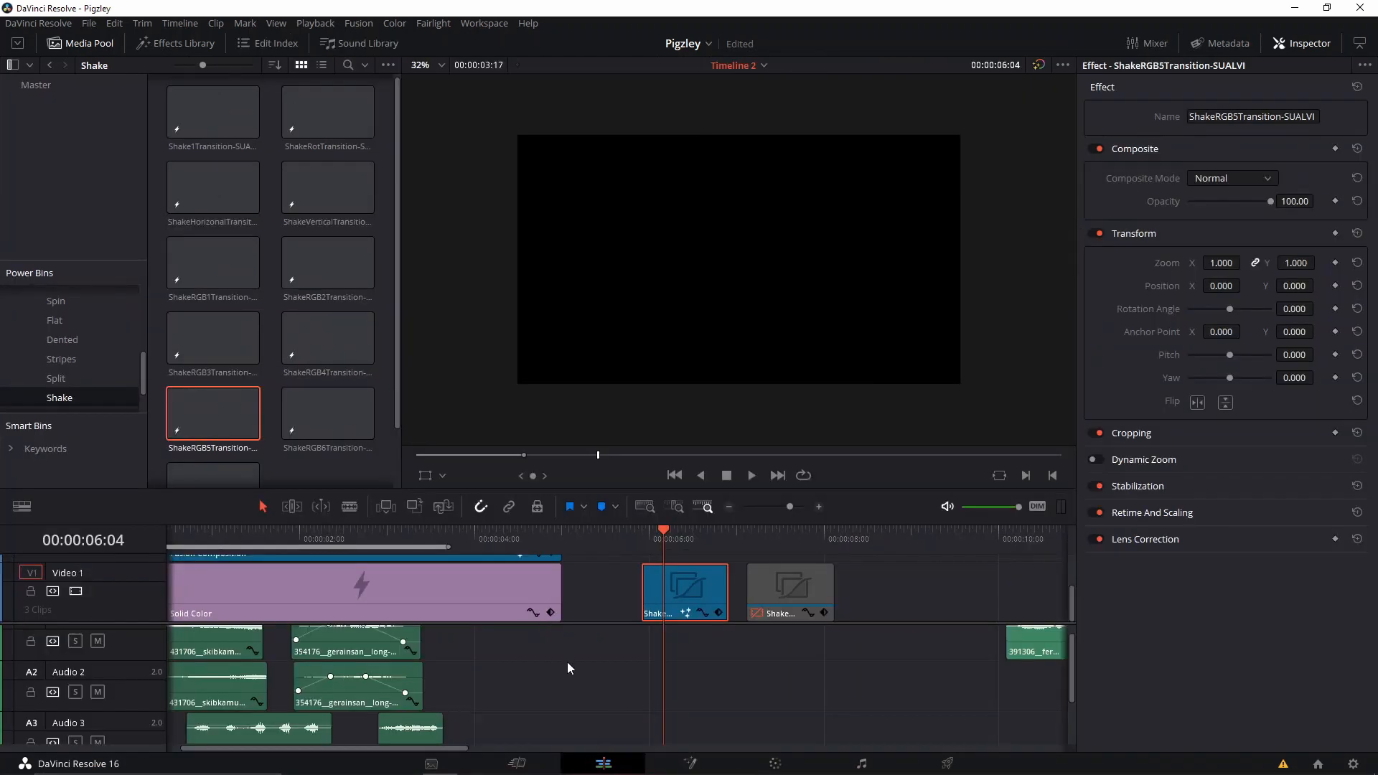
pyautogui.hscroll(-1, 567, 668)
pyautogui.scroll(1, 567, 668)
pyautogui.scroll(1, 345, 337)
pyautogui.scroll(2, 399, 585)
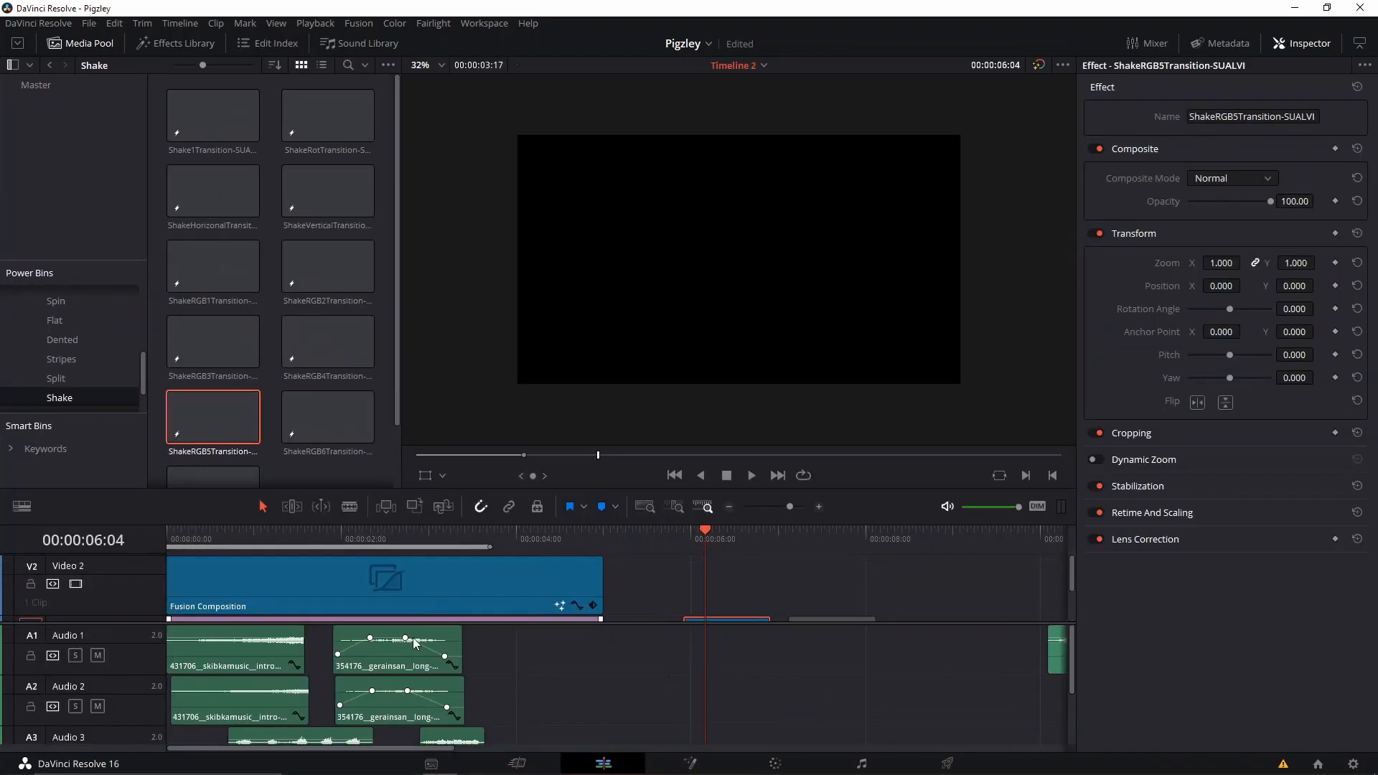
pyautogui.click(423, 582)
pyautogui.click(442, 540)
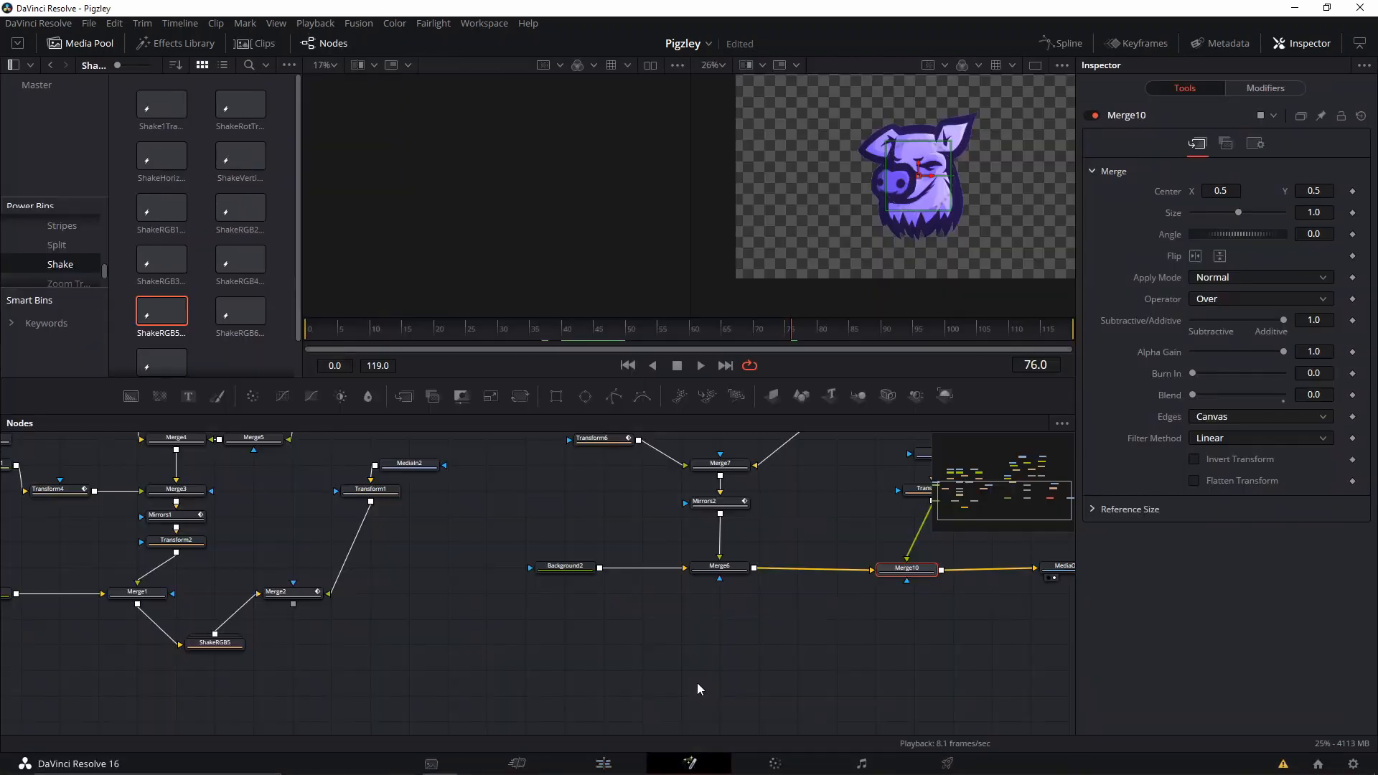
# Paste the copied ShakeRGB5 group into the node graph and insert it between Merge6 and Merge10.
pyautogui.moveTo(616, 530); pyautogui.dragTo(434, 530)
pyautogui.click(567, 688)
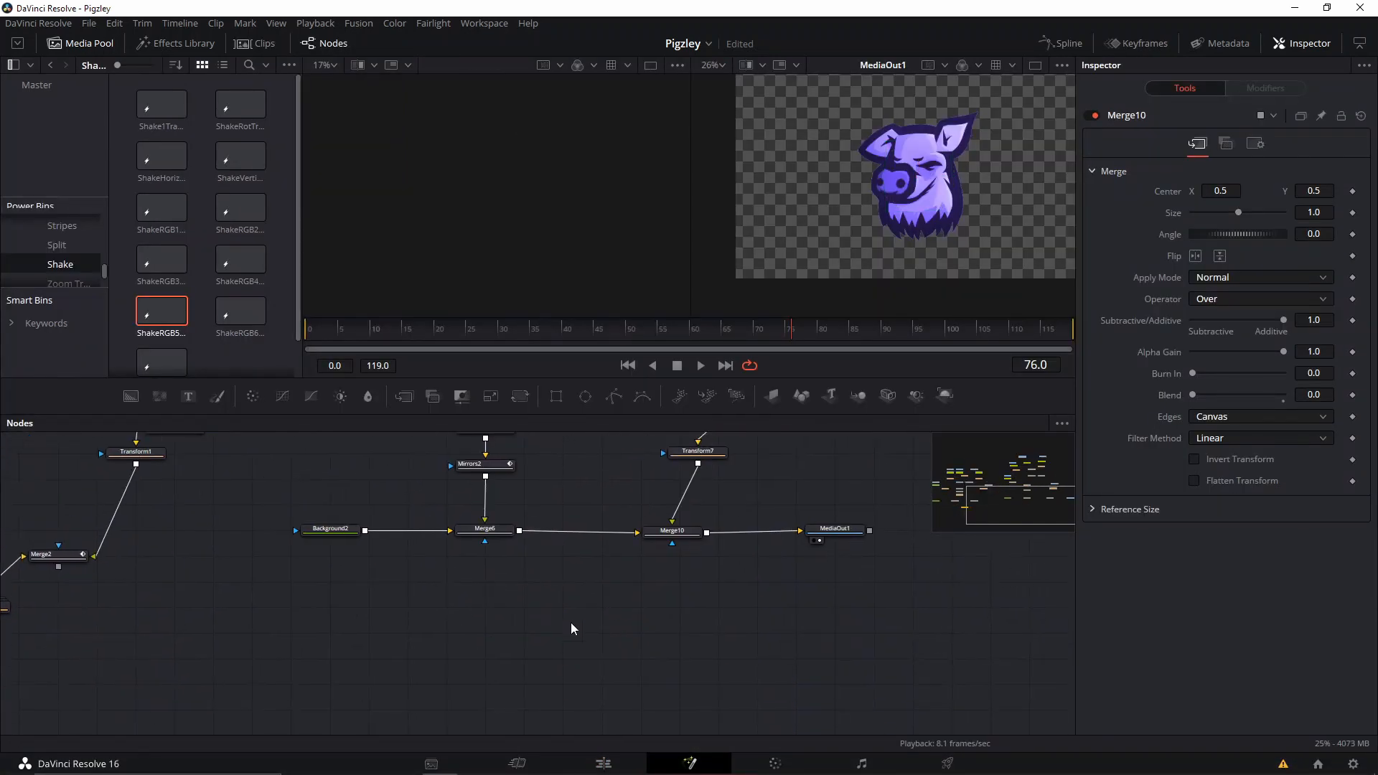
pyautogui.hotkey('ctrl', 'v')
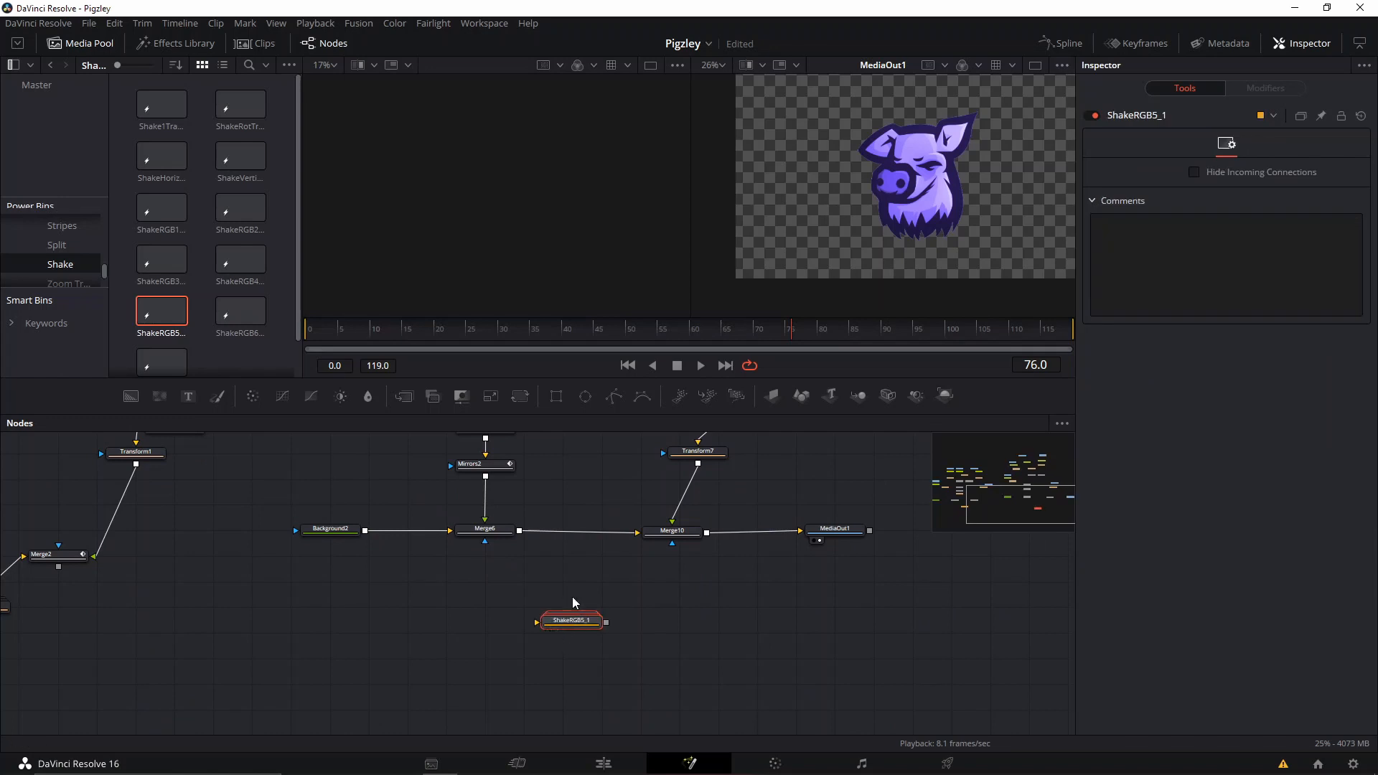
pyautogui.moveTo(568, 622)
pyautogui.mouseDown()
pyautogui.moveTo(577, 528)
pyautogui.moveTo(586, 623)
pyautogui.moveTo(556, 645)
pyautogui.mouseUp()
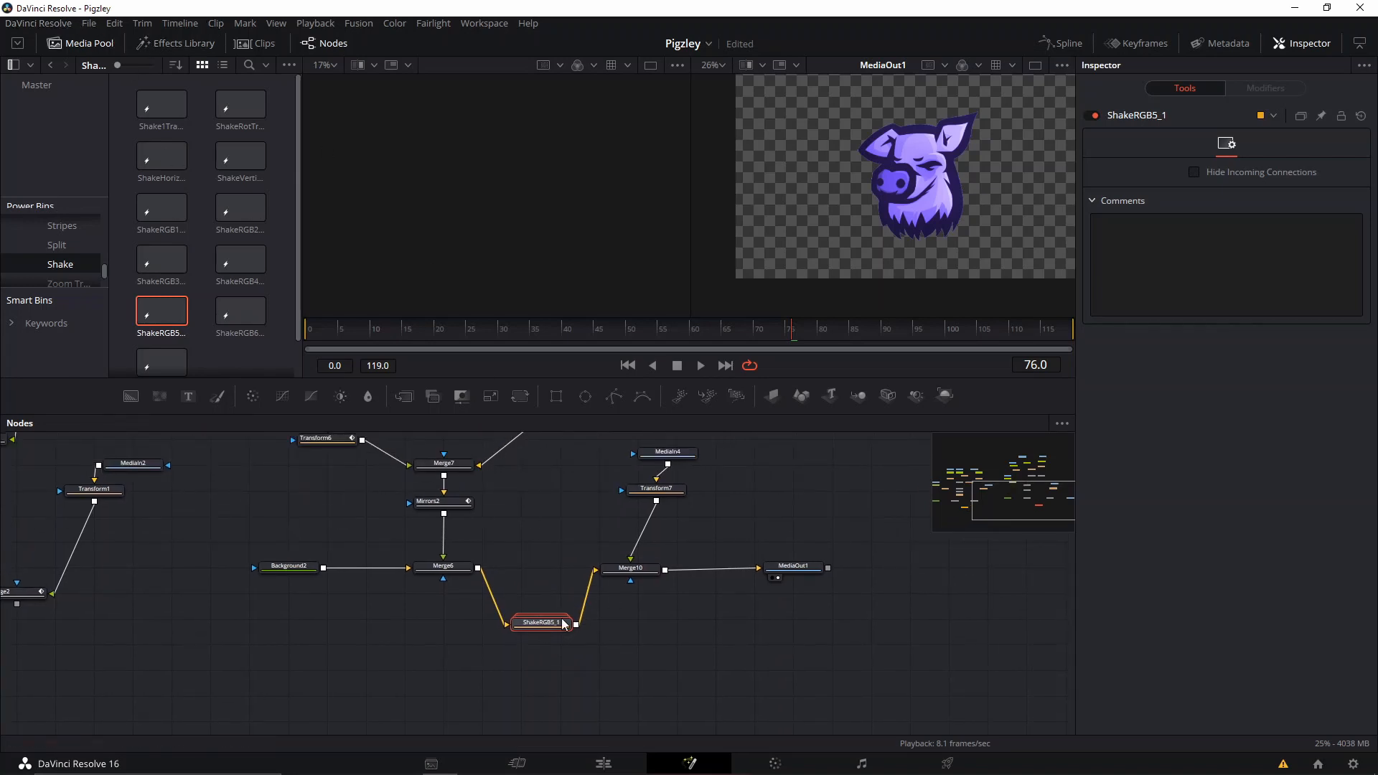
# Go to frame 47, expand the ShakeRGB5_1 group to examine its inner nodes and collapse it again.
pyautogui.moveTo(639, 333); pyautogui.dragTo(611, 337)
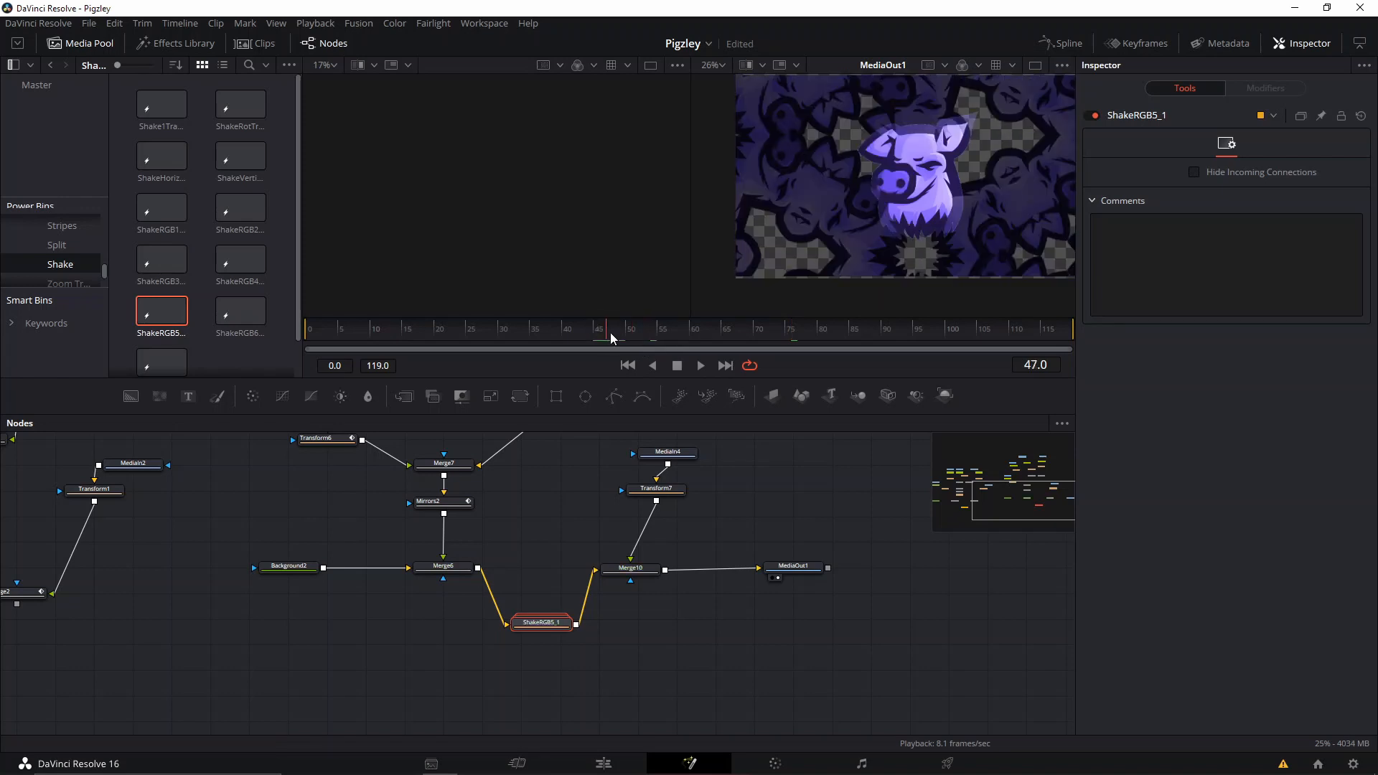
pyautogui.doubleClick(539, 630)
pyautogui.click(504, 666)
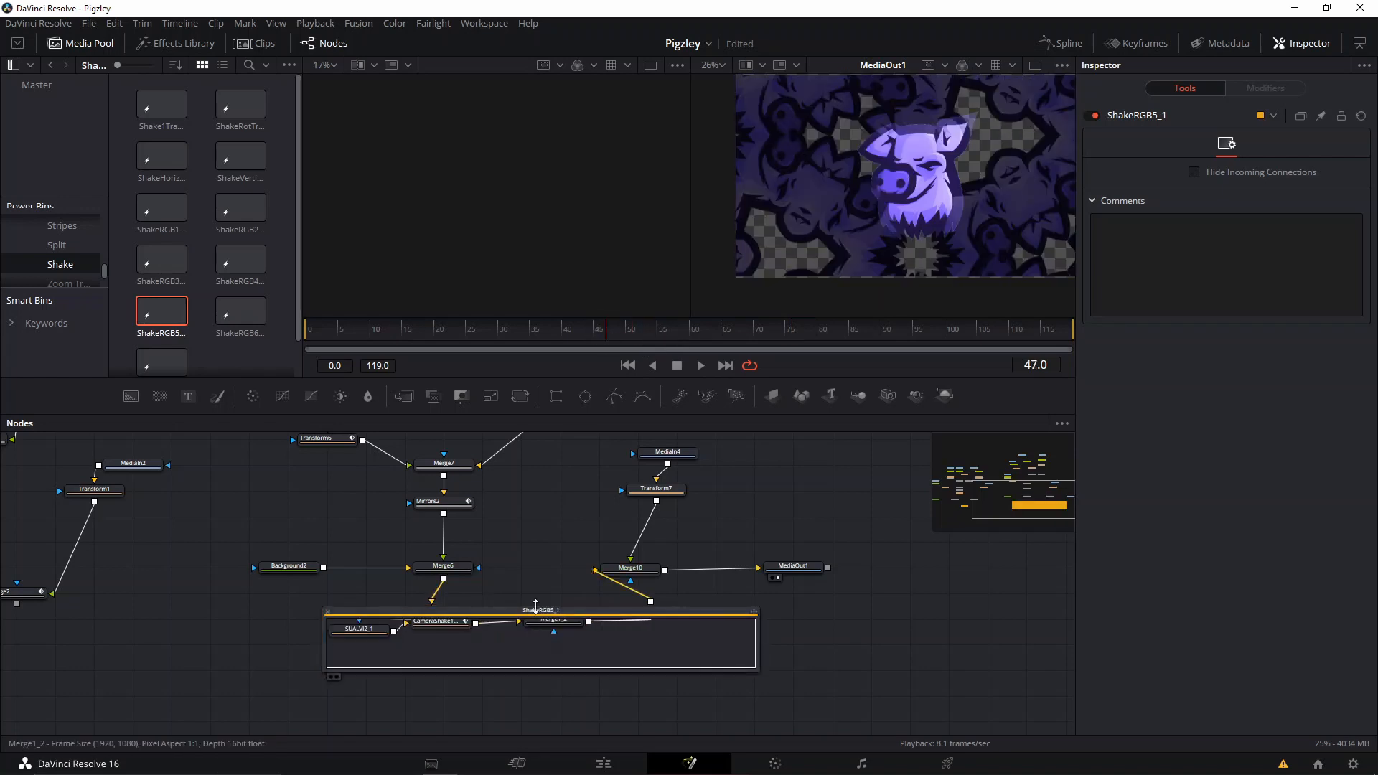
pyautogui.moveTo(535, 609); pyautogui.dragTo(580, 654)
pyautogui.click(510, 656)
pyautogui.scroll(2, 527, 661)
pyautogui.scroll(-3, 526, 661)
pyautogui.moveTo(579, 585); pyautogui.dragTo(582, 602)
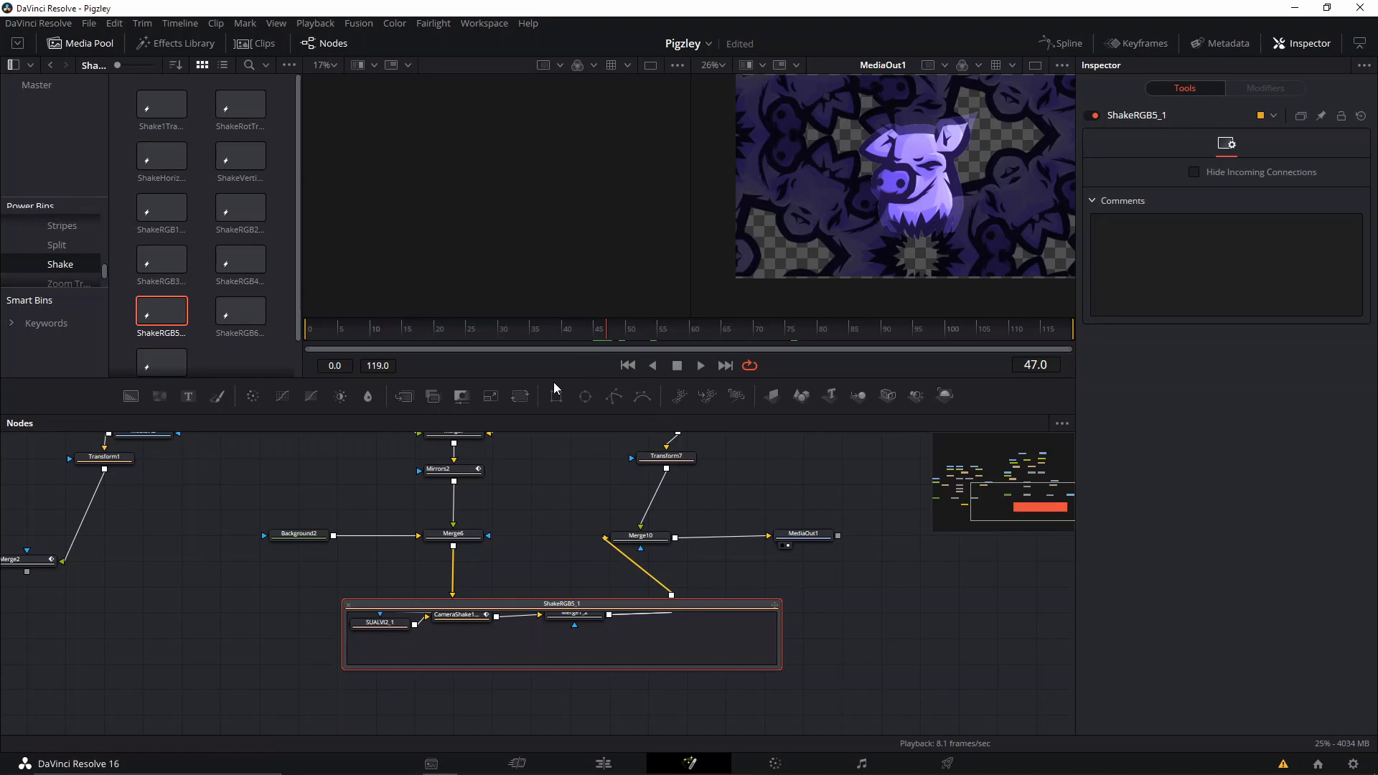
pyautogui.doubleClick(585, 610)
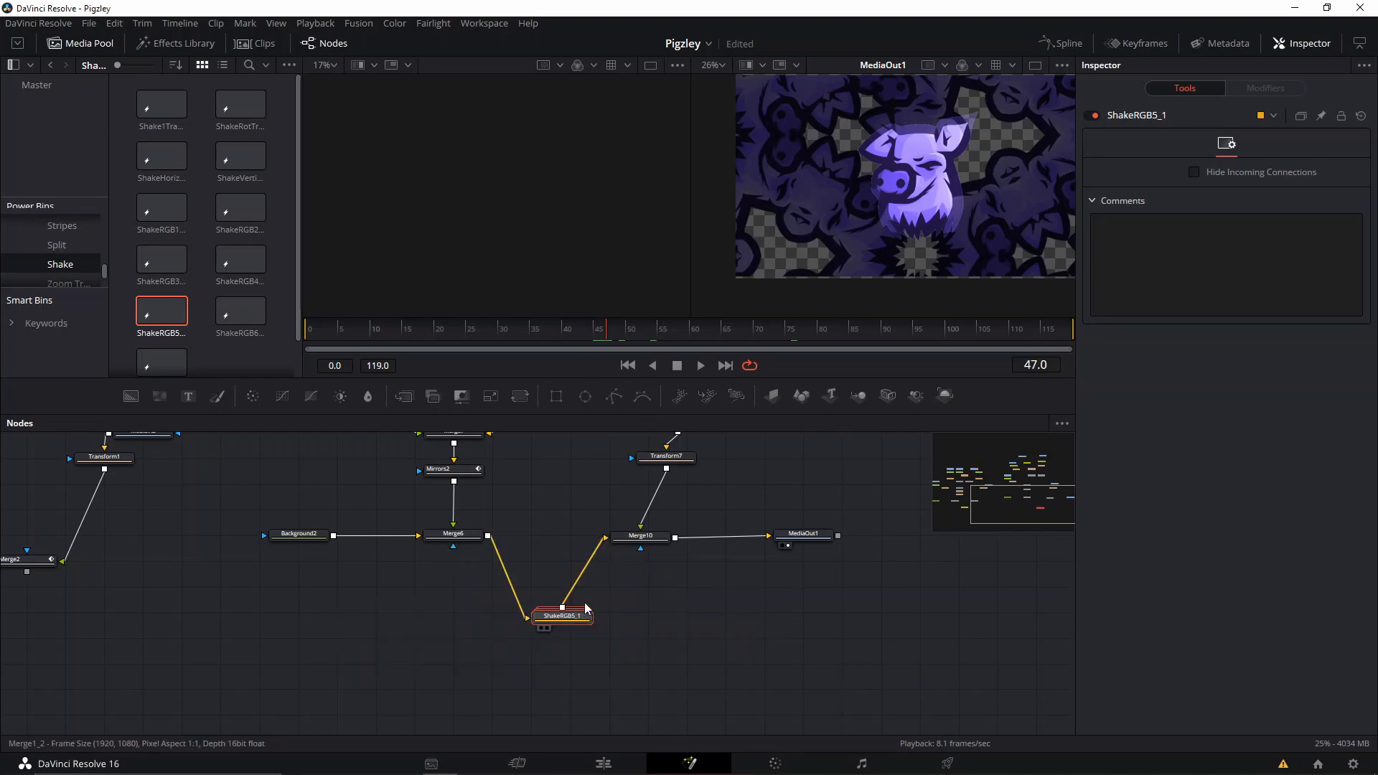
# Show the ShakeRGB5_1 keyframes with all tool controls expanded and go to frame 49.
pyautogui.click(1139, 45)
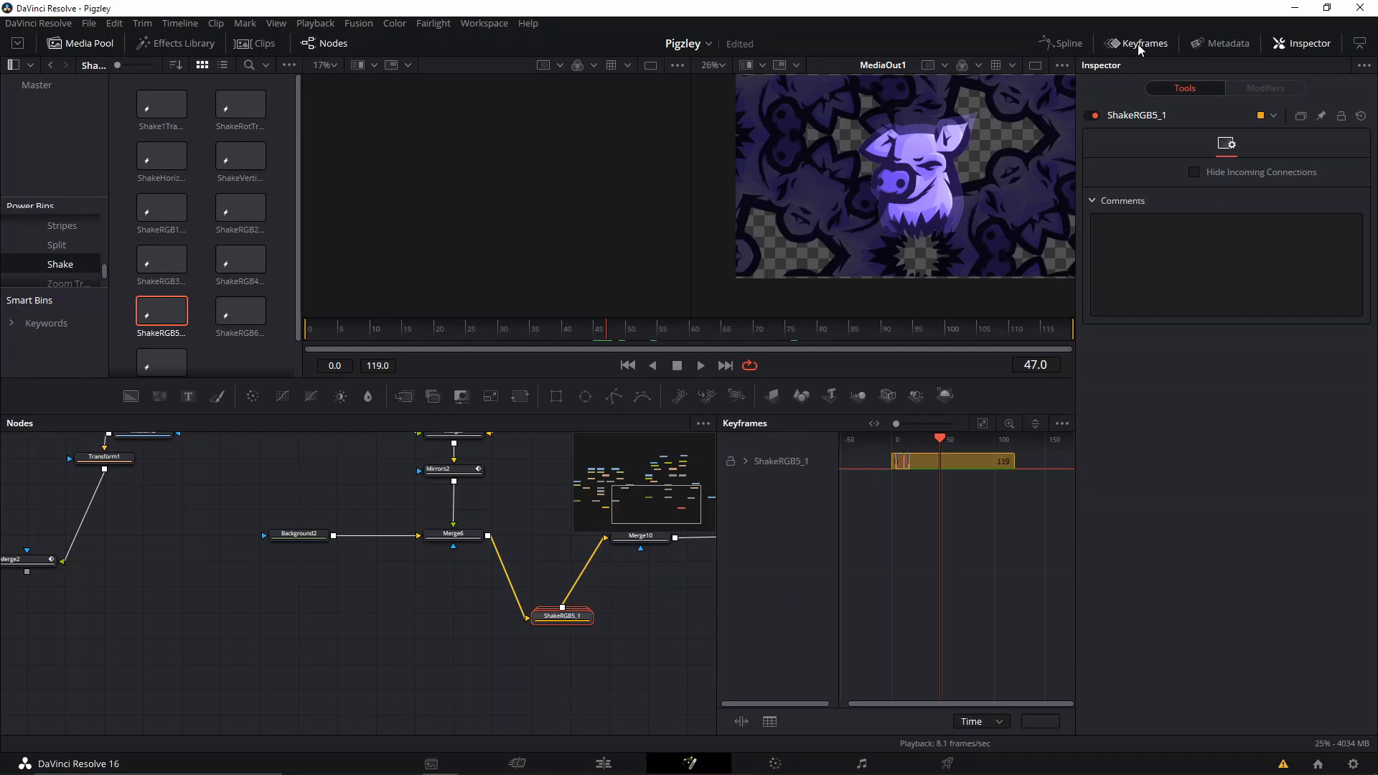
pyautogui.click(745, 461)
pyautogui.scroll(2, 879, 489)
pyautogui.moveTo(903, 488); pyautogui.dragTo(857, 463)
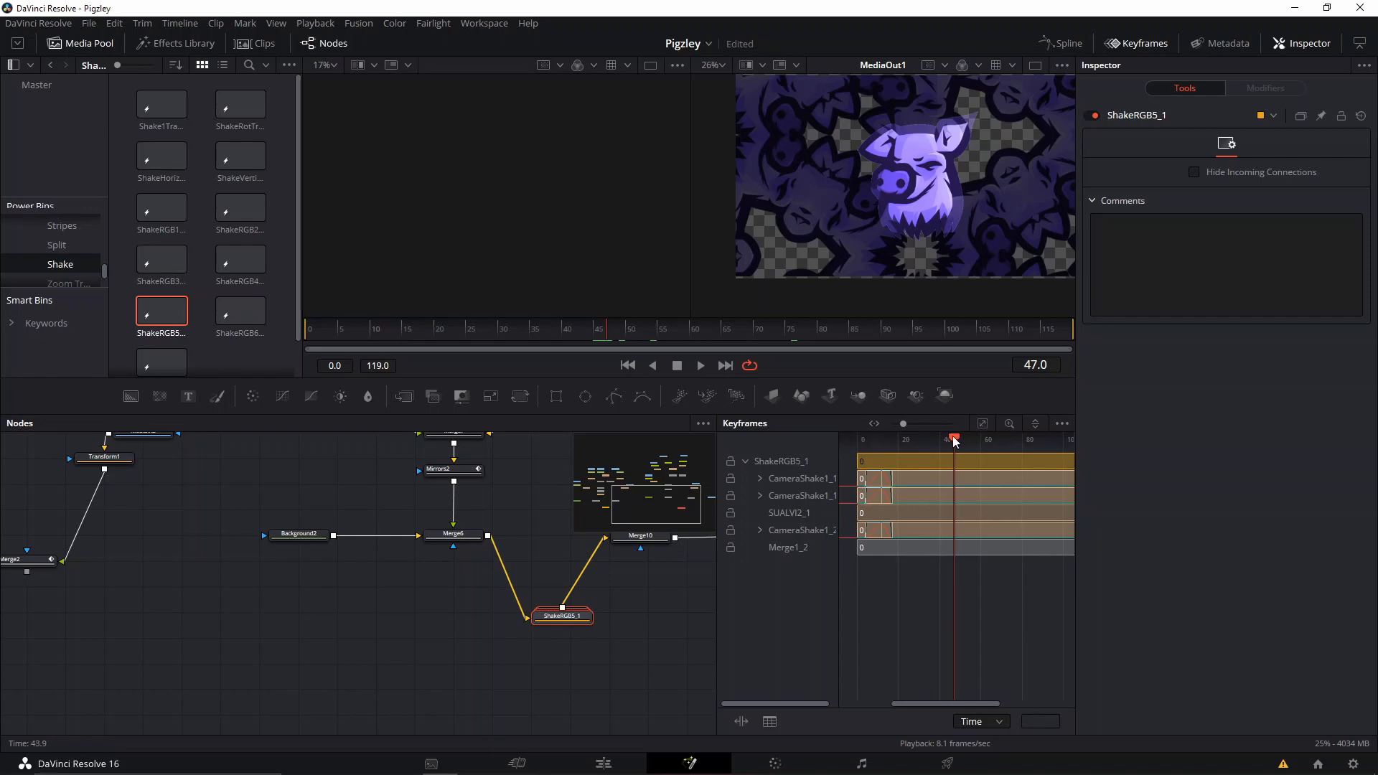
pyautogui.moveTo(955, 439); pyautogui.dragTo(866, 445)
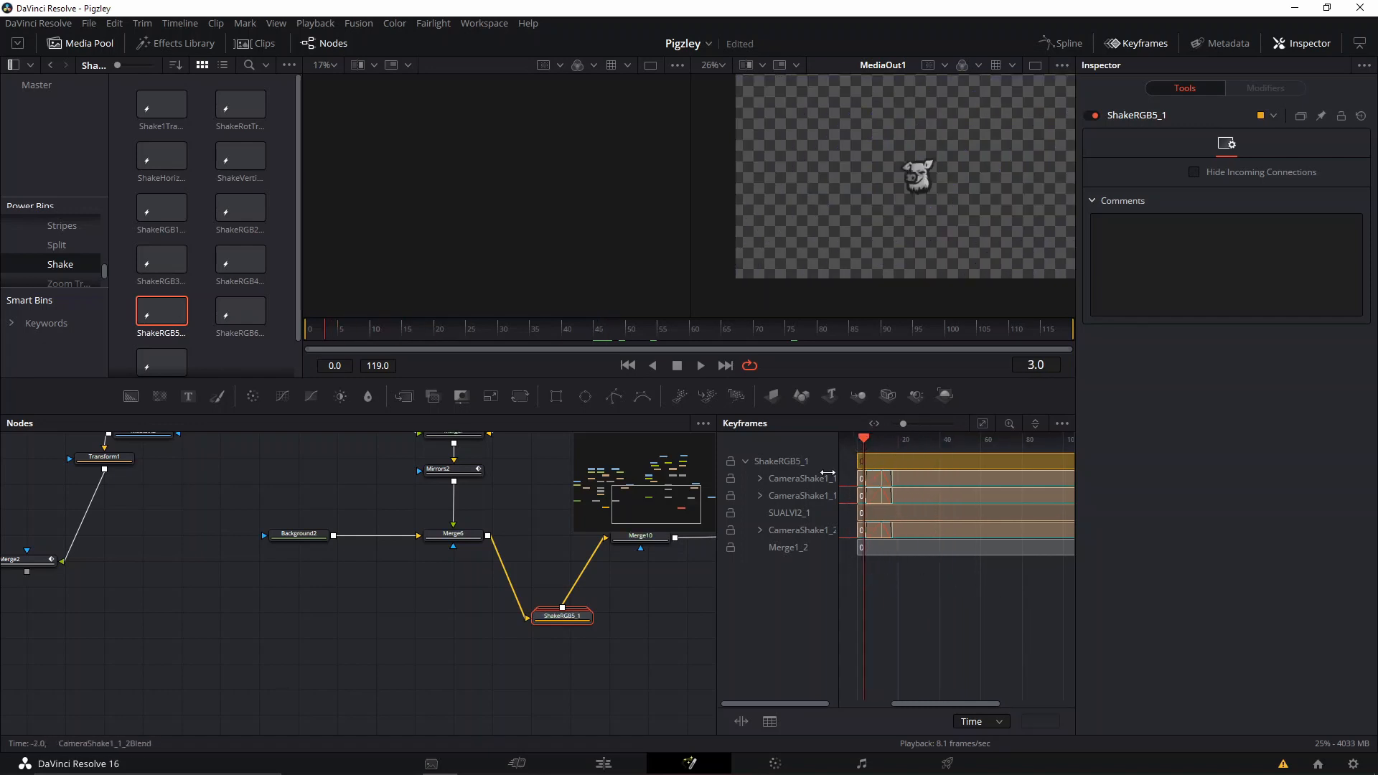
pyautogui.click(1062, 424)
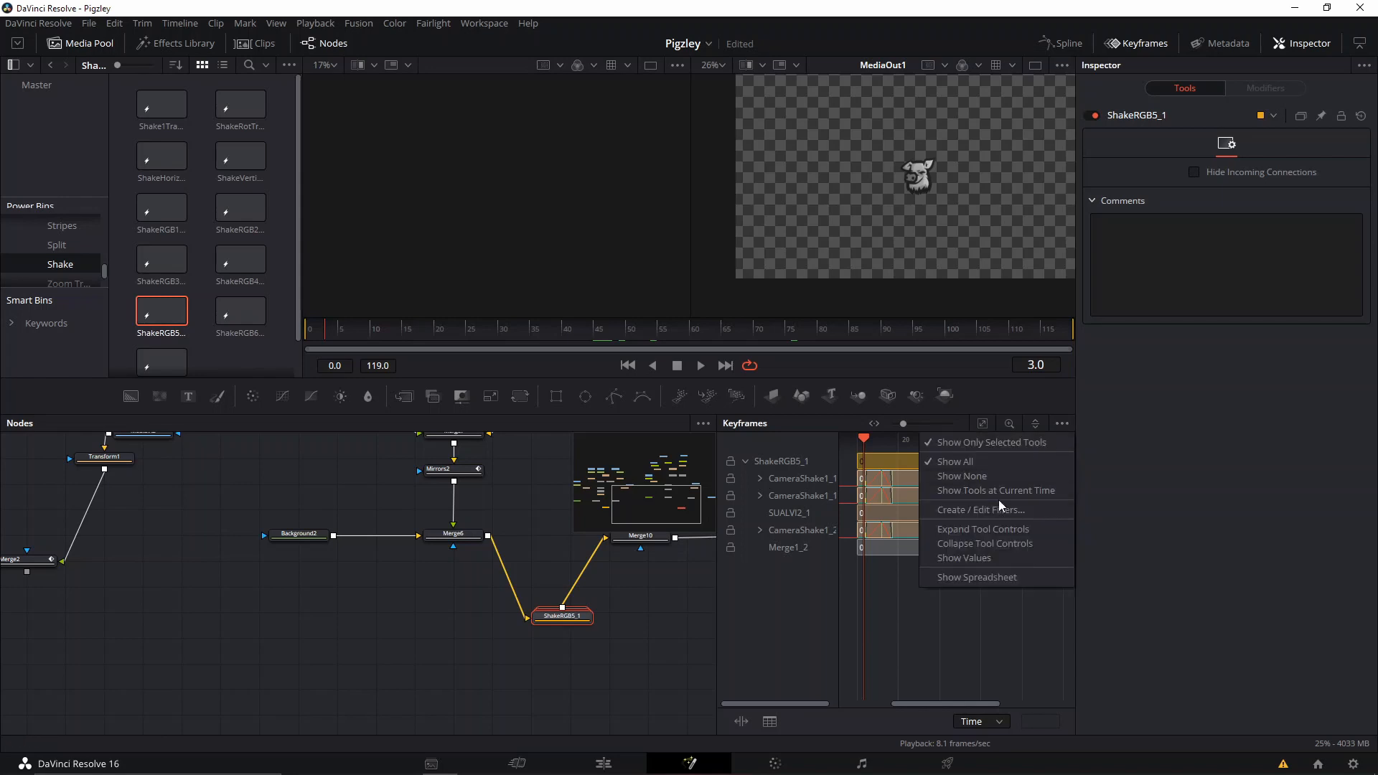
pyautogui.click(998, 527)
pyautogui.click(928, 602)
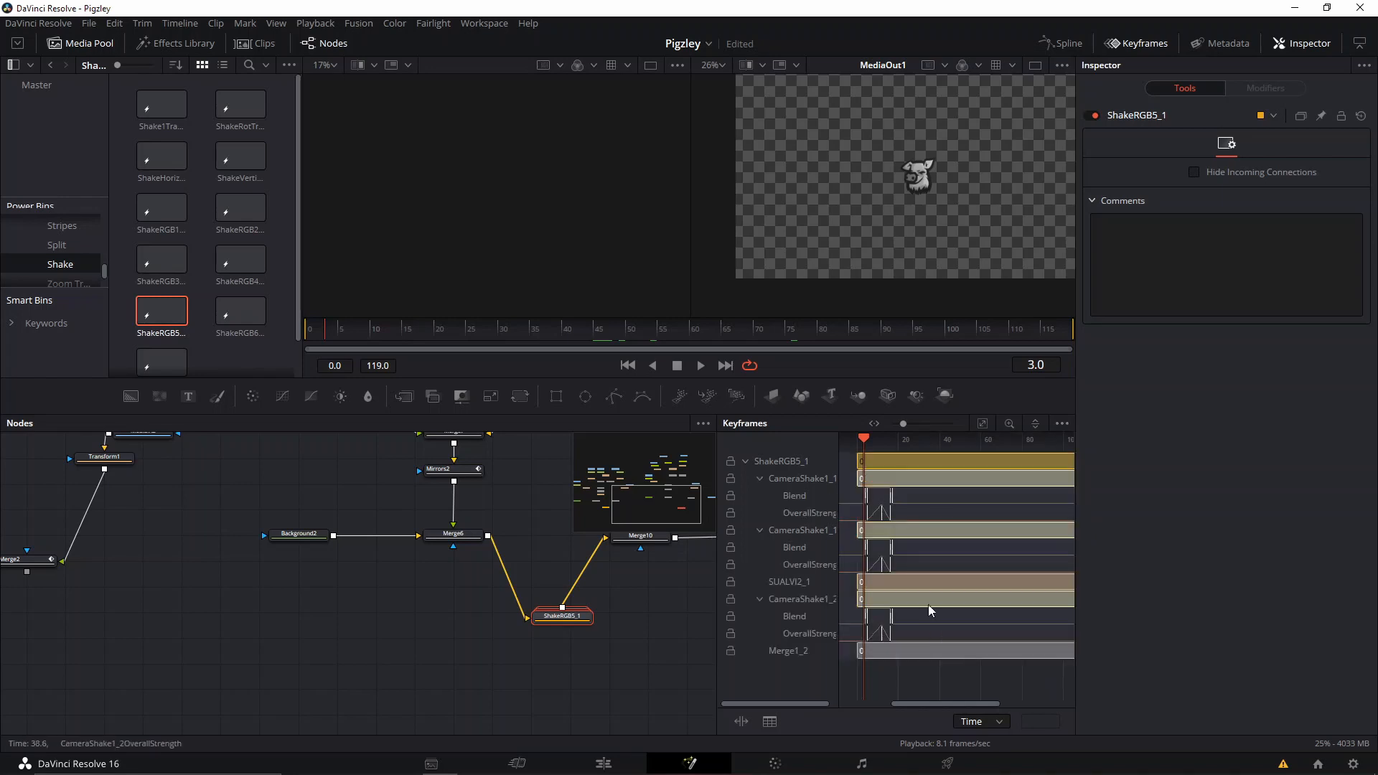
pyautogui.moveTo(423, 333); pyautogui.dragTo(619, 351)
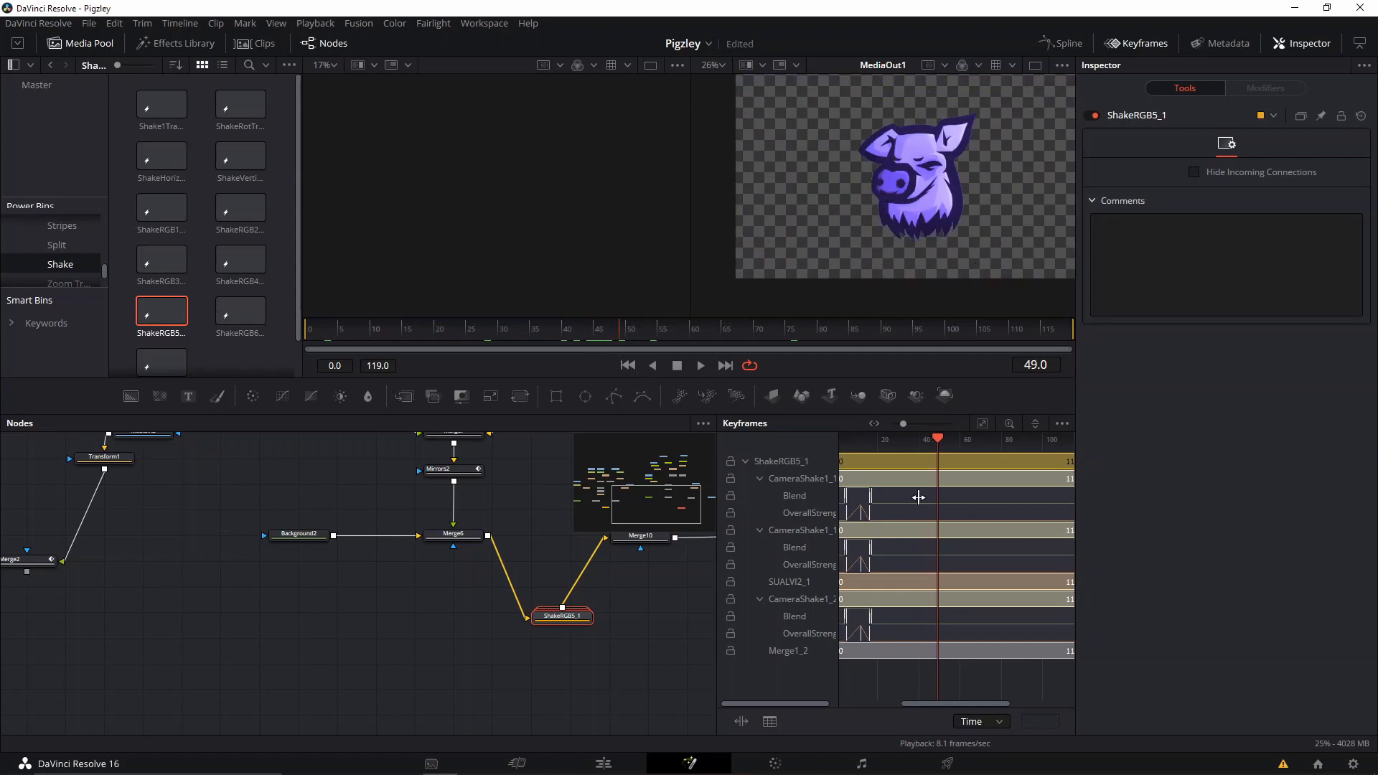
# Try to select the CameraShake keyframes inside ShakeRGB5_1 and shift them in time, undoing the wrong moves.
pyautogui.moveTo(902, 493); pyautogui.dragTo(903, 498)
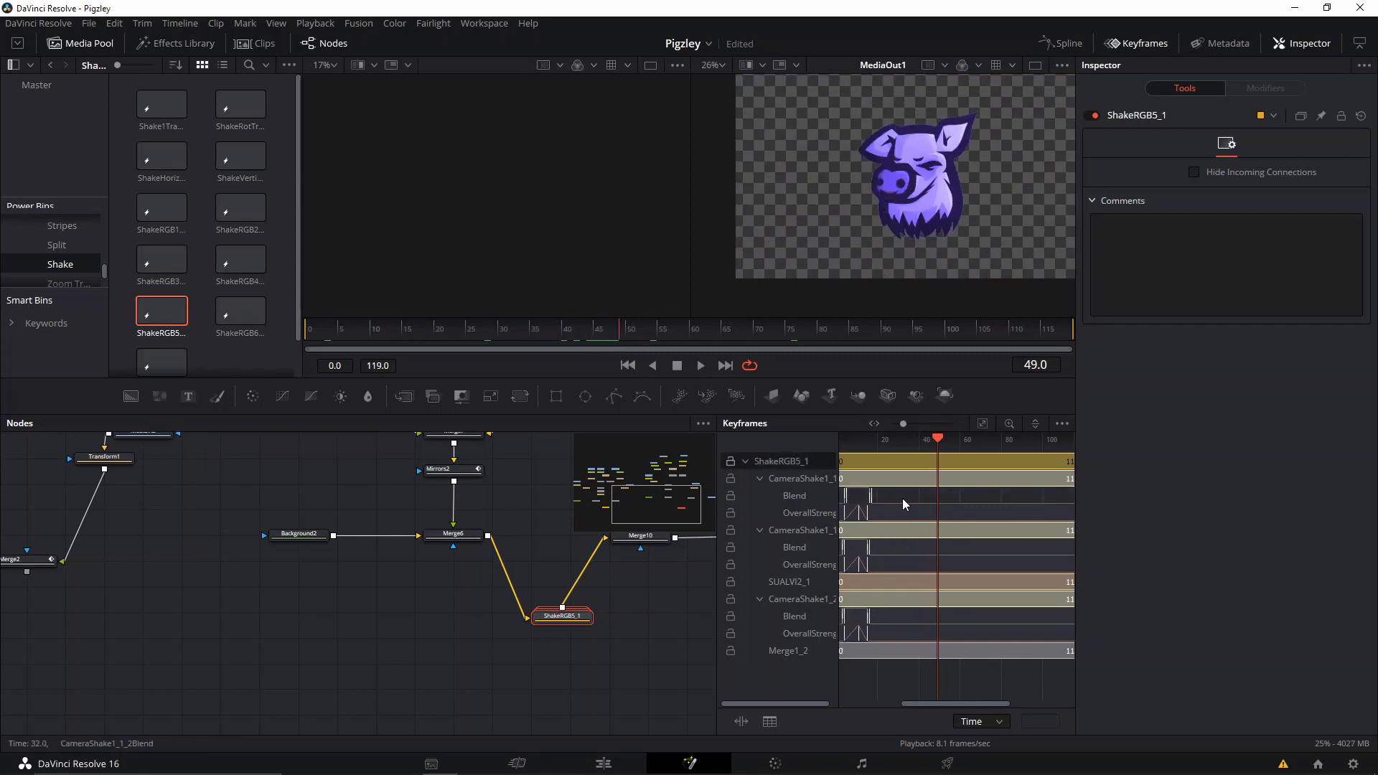
pyautogui.click(914, 667)
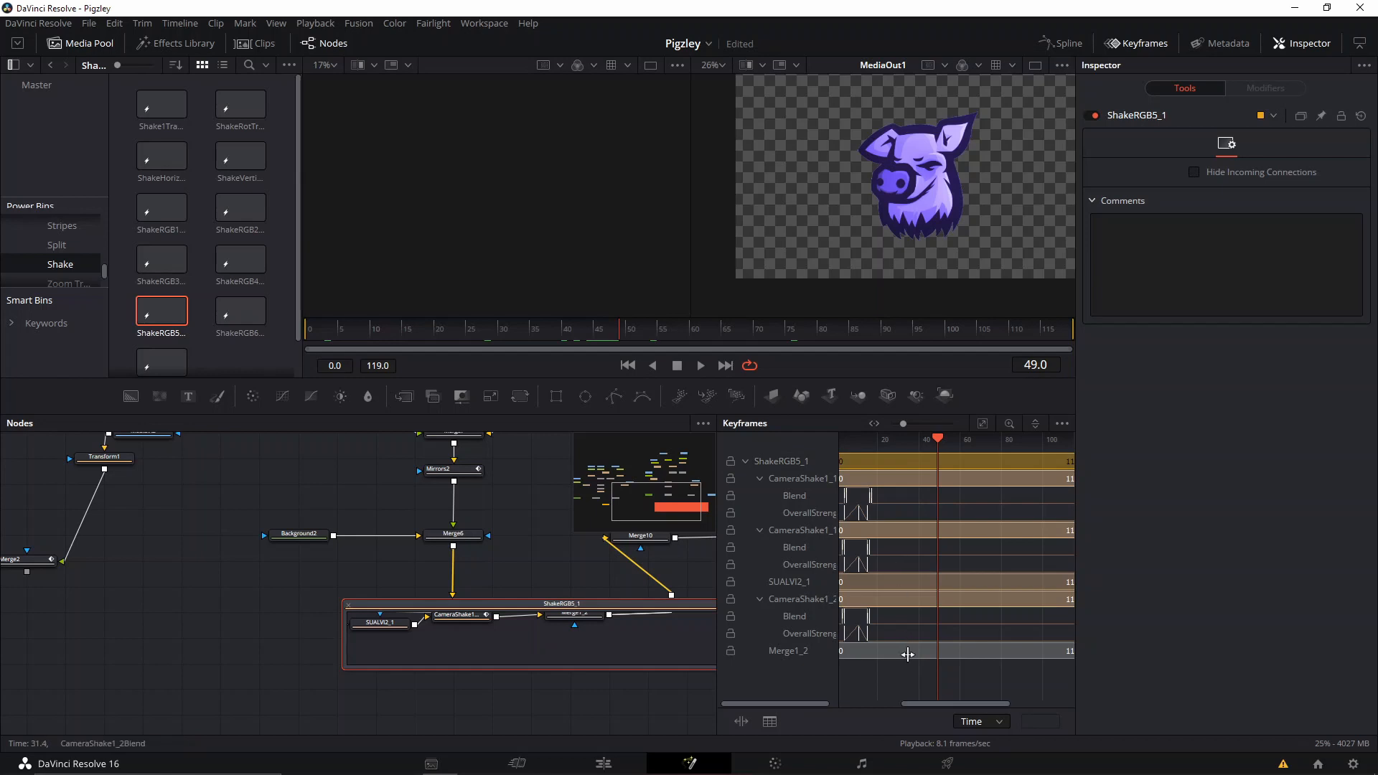
pyautogui.moveTo(906, 678); pyautogui.dragTo(908, 508)
pyautogui.hotkey('ctrl', 'z')
pyautogui.rightClick(894, 678)
pyautogui.click(862, 692)
pyautogui.moveTo(900, 493); pyautogui.dragTo(823, 647)
pyautogui.moveTo(870, 497); pyautogui.dragTo(923, 510)
pyautogui.hotkey('ctrl', 'z')
# Select the Blend and OverallStrength keyframes of all three CameraShake tools, move them so the shake starts around frame 49, and play the result.
pyautogui.scroll(-2, 890, 610)
pyautogui.moveTo(900, 650); pyautogui.dragTo(955, 657)
pyautogui.moveTo(938, 677); pyautogui.dragTo(918, 501)
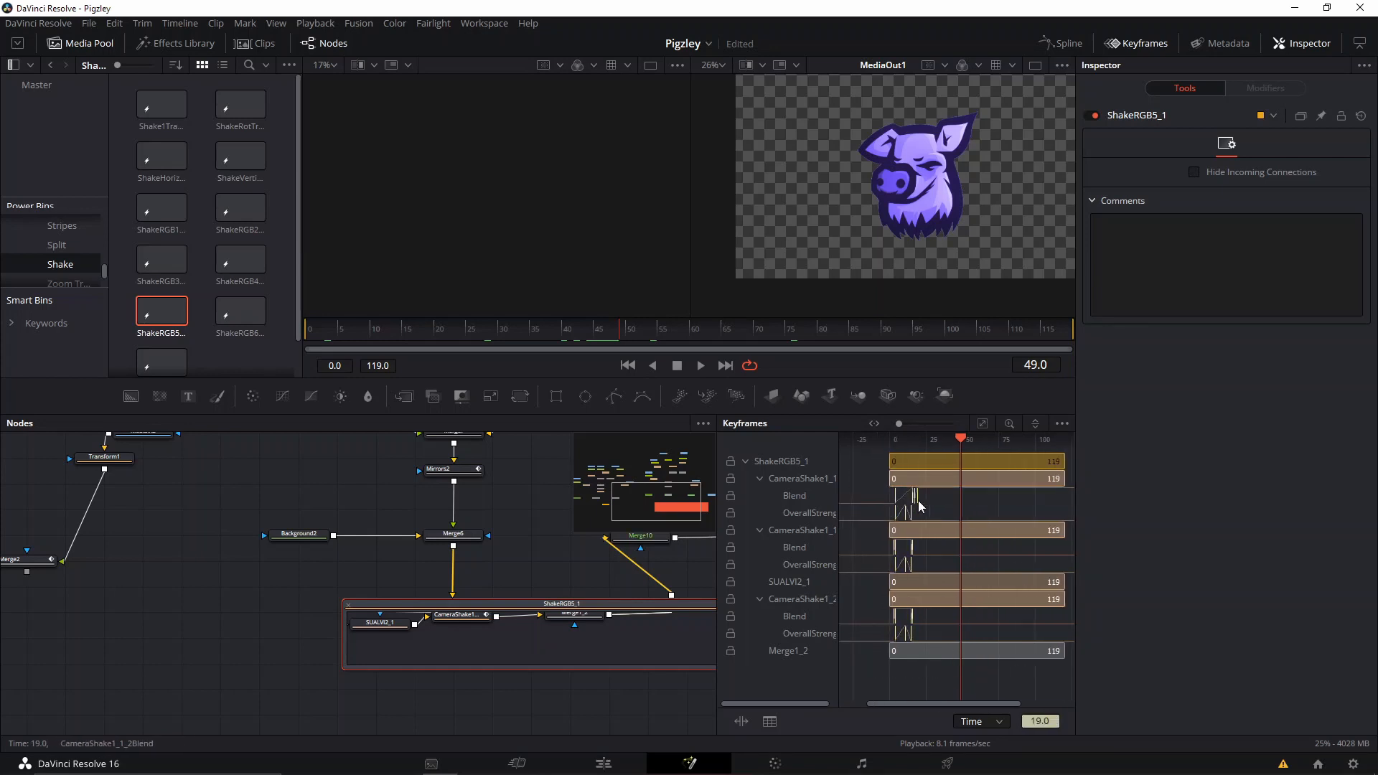
pyautogui.moveTo(933, 679); pyautogui.dragTo(961, 514)
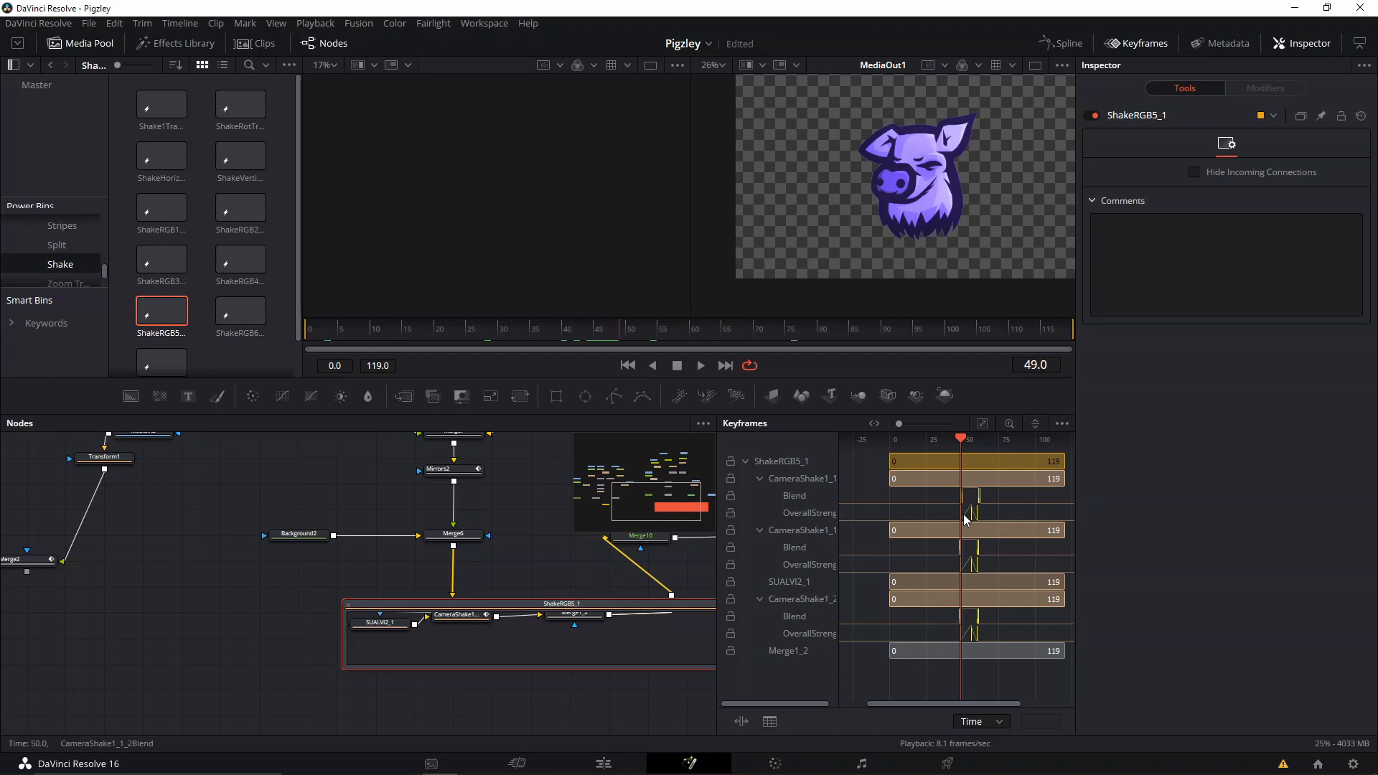
pyautogui.press('space')
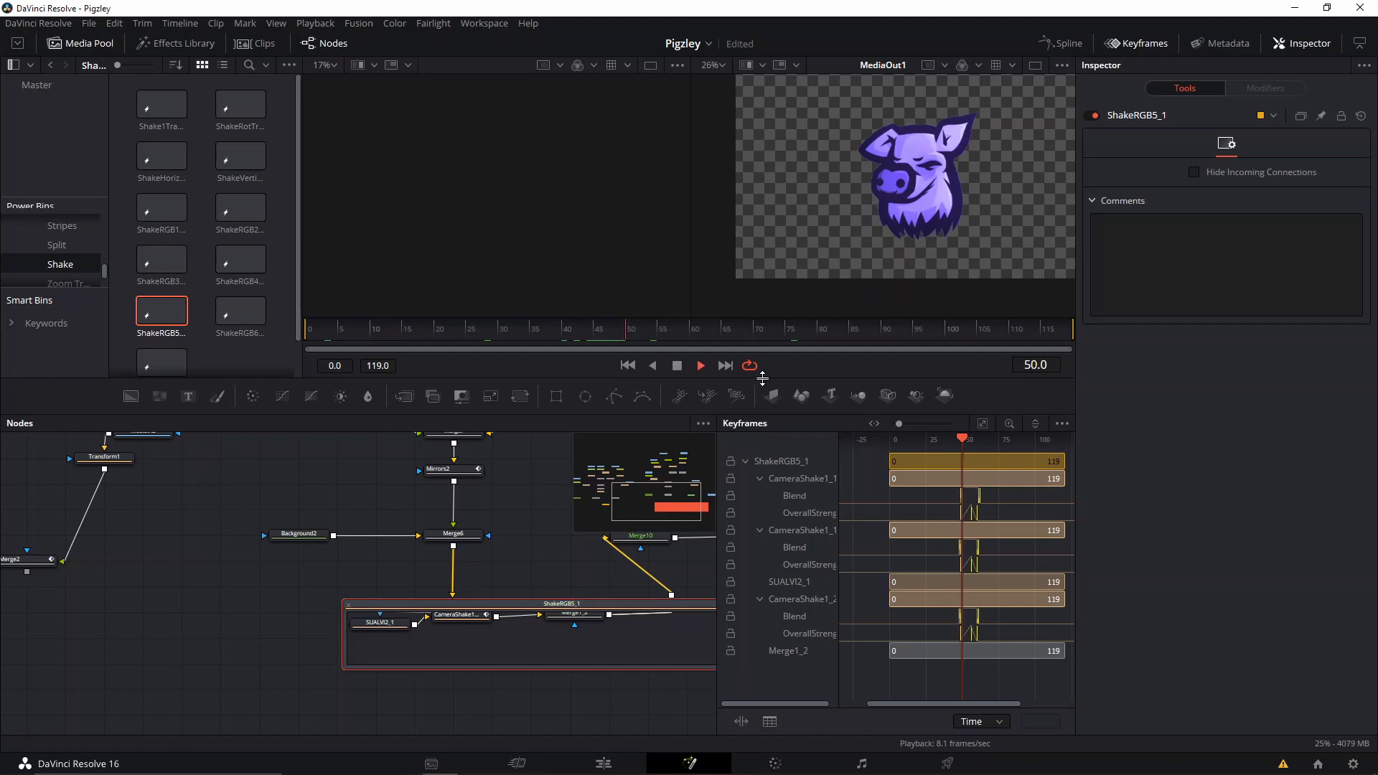
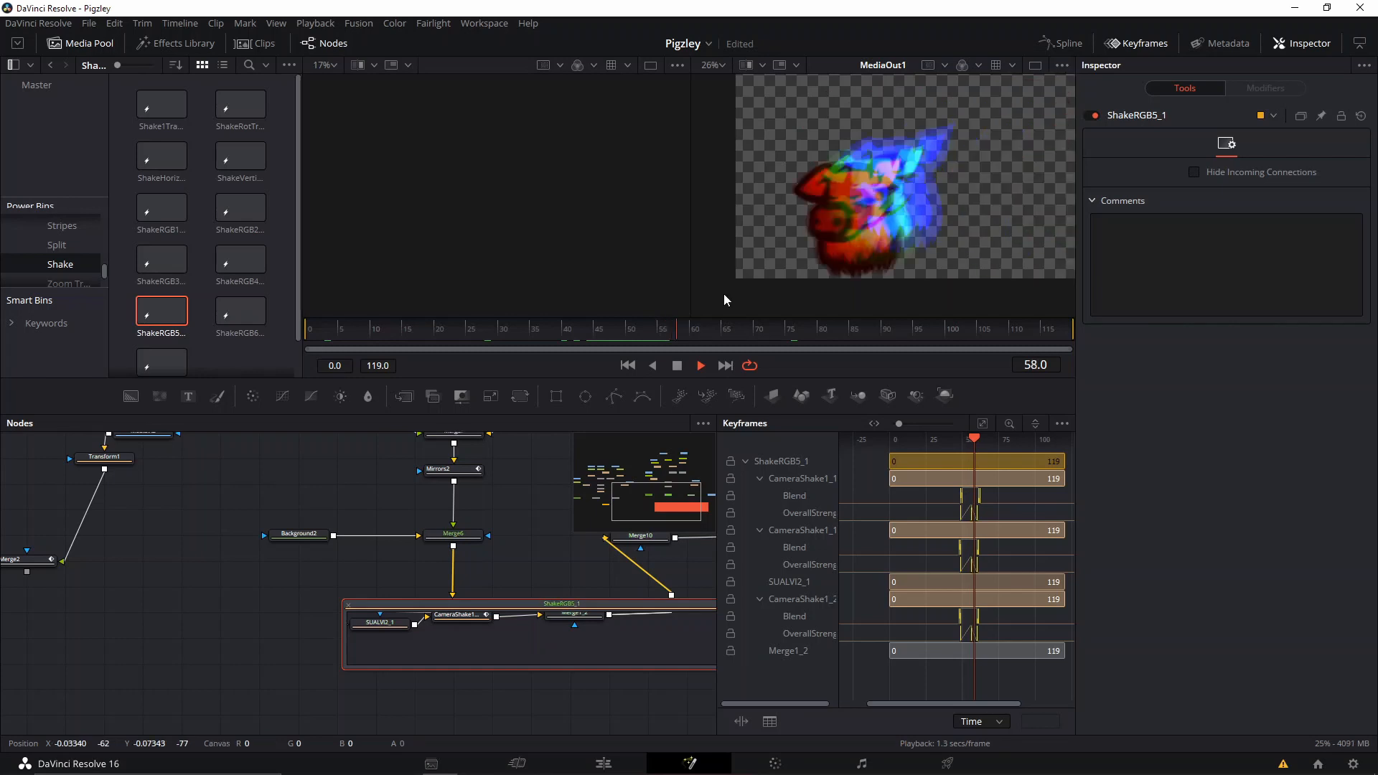
# Move to frame 59 at the end of the shake, collapse the ShakeRGB5_1 group and hide the keyframe editor.
pyautogui.click(682, 331)
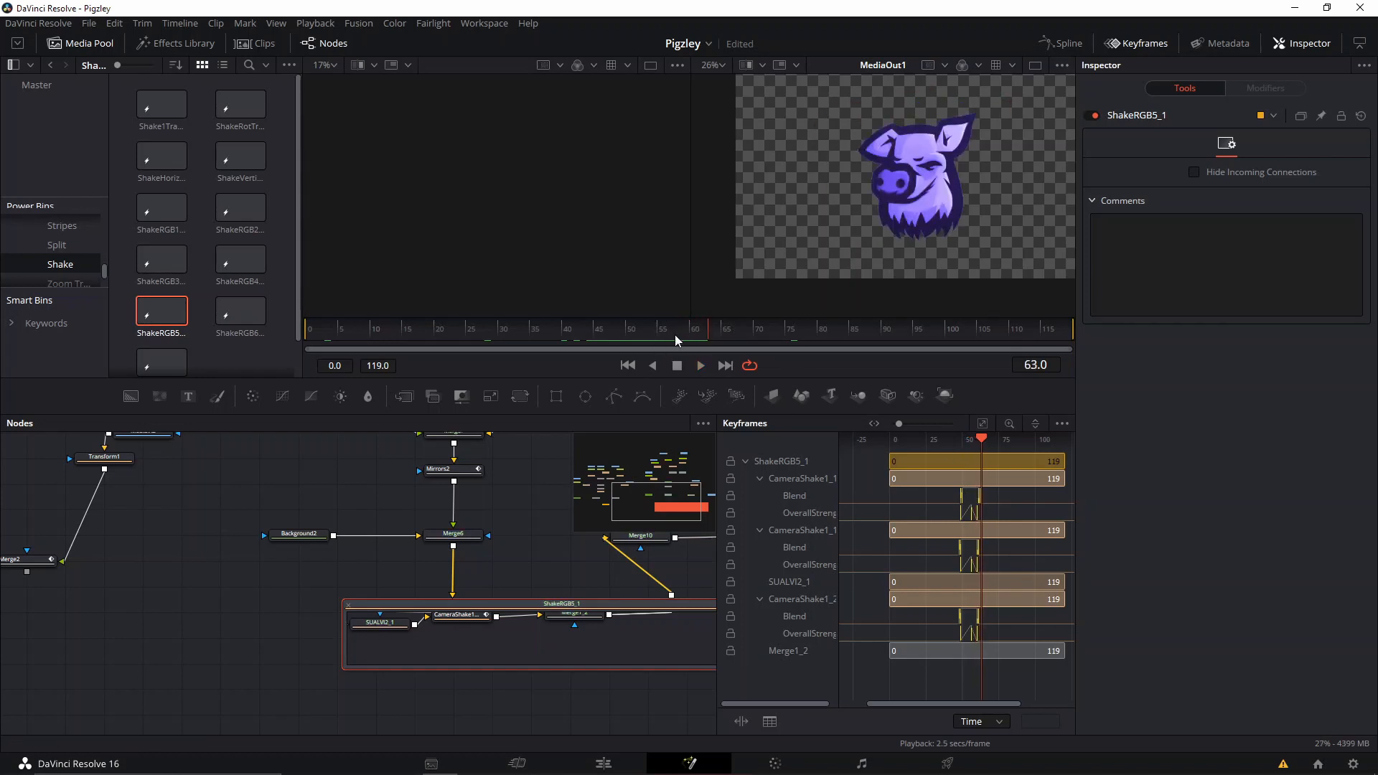
pyautogui.click(674, 334)
pyautogui.click(683, 330)
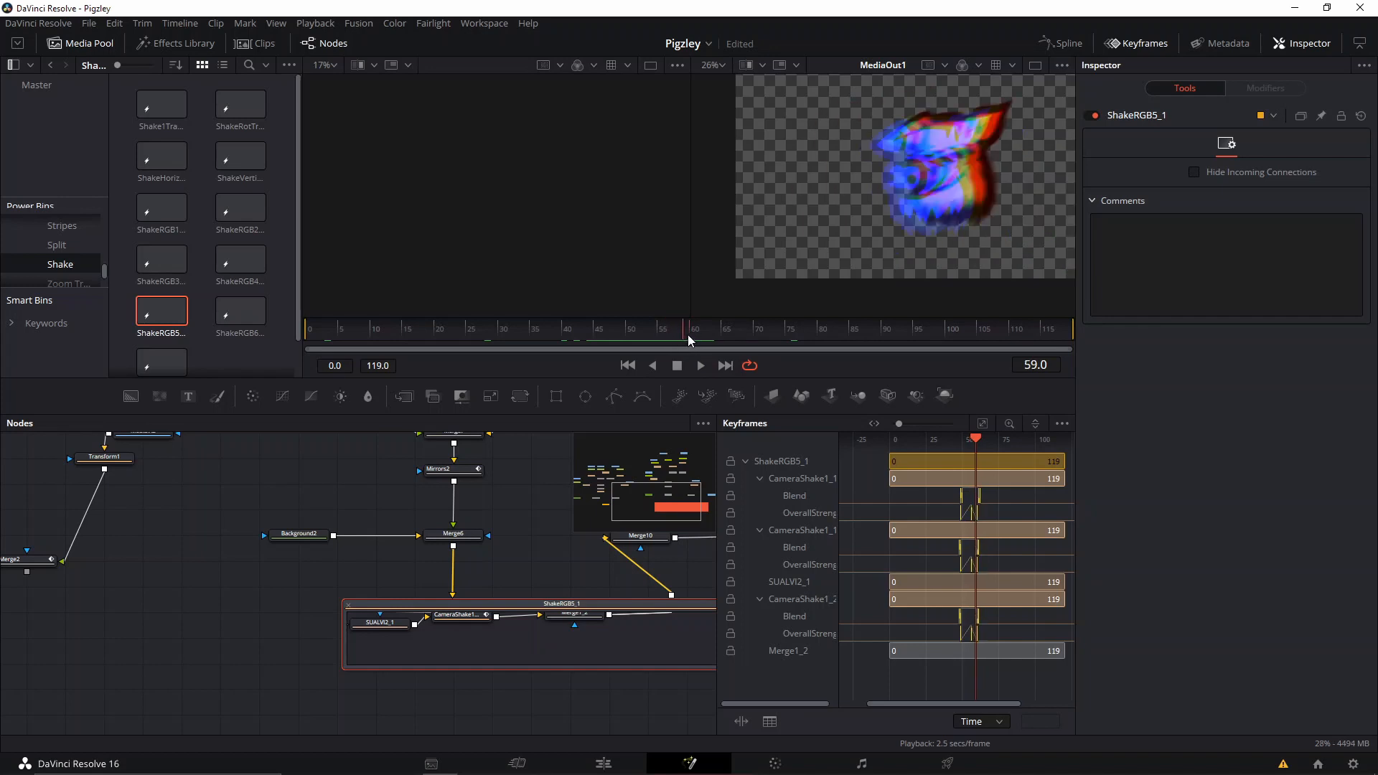
pyautogui.moveTo(516, 550); pyautogui.dragTo(398, 548)
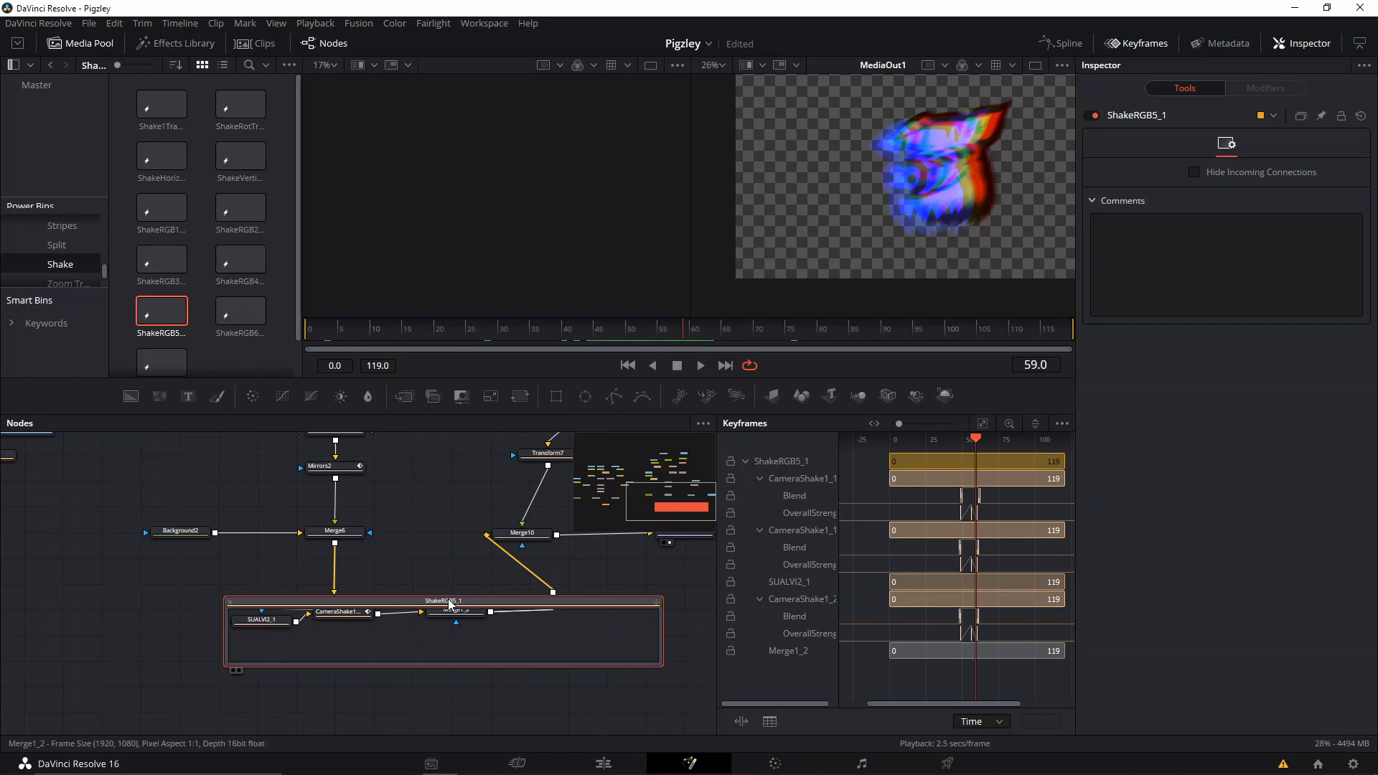
pyautogui.doubleClick(448, 602)
pyautogui.click(1152, 50)
pyautogui.moveTo(546, 571); pyautogui.dragTo(532, 662)
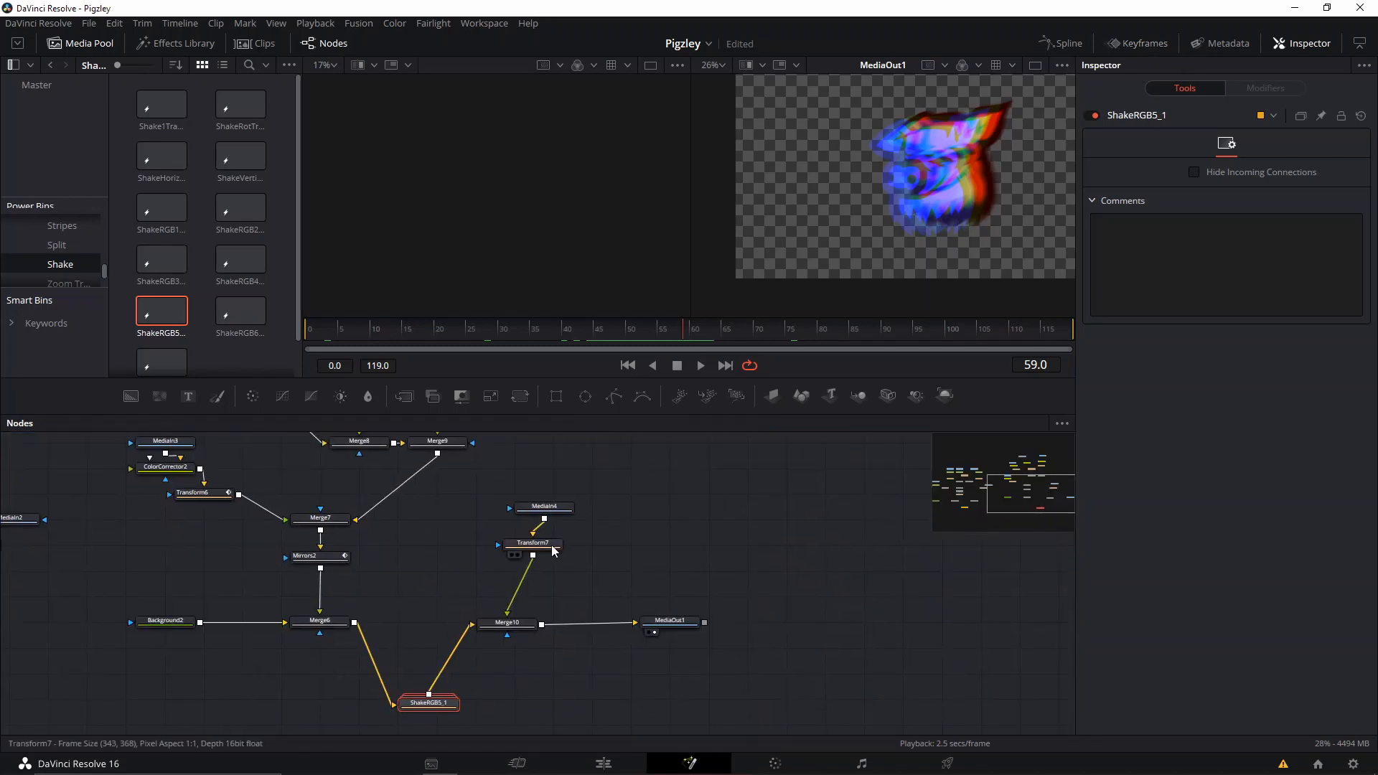
# Keyframe Merge10's Blend from 0 at frame 59 to 1.0 at frame 60 and play back the switch to the pink pig.
pyautogui.click(515, 623)
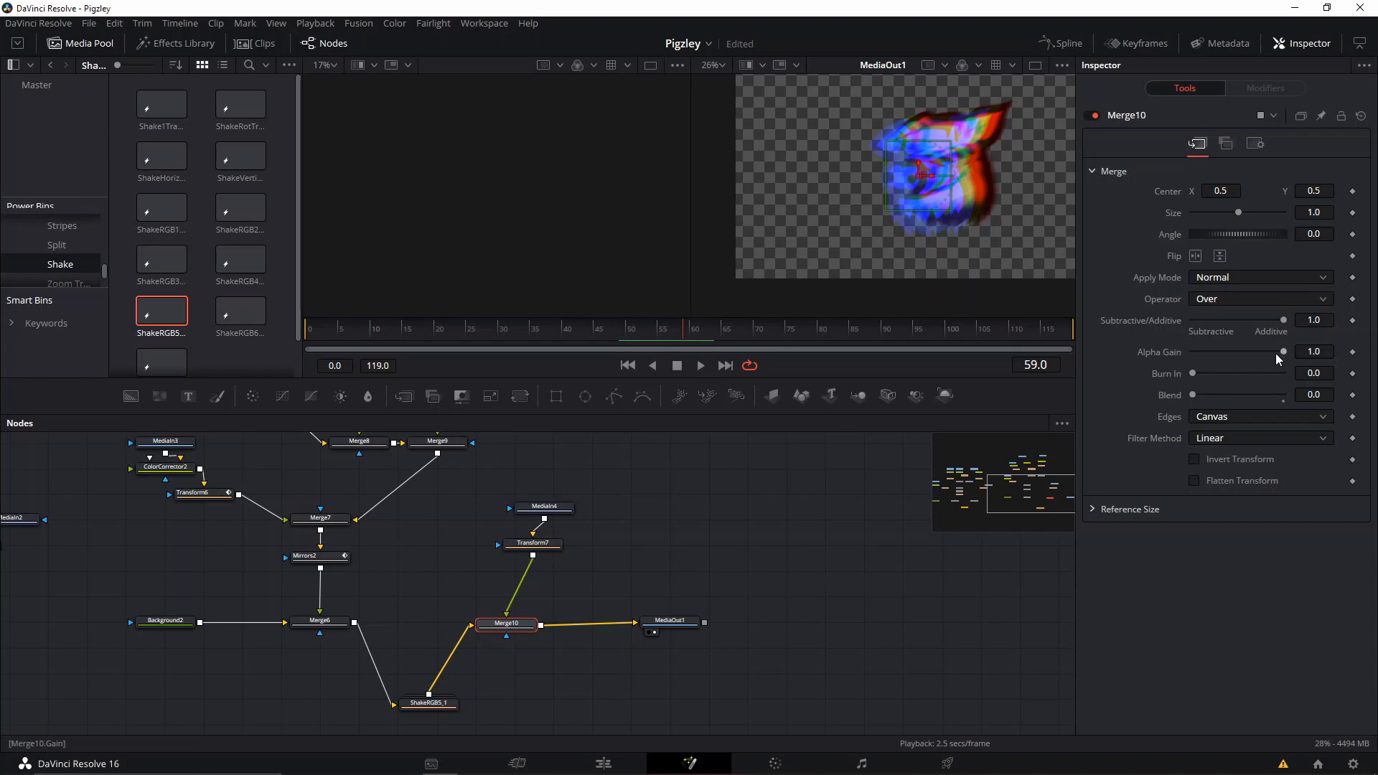
pyautogui.click(1352, 395)
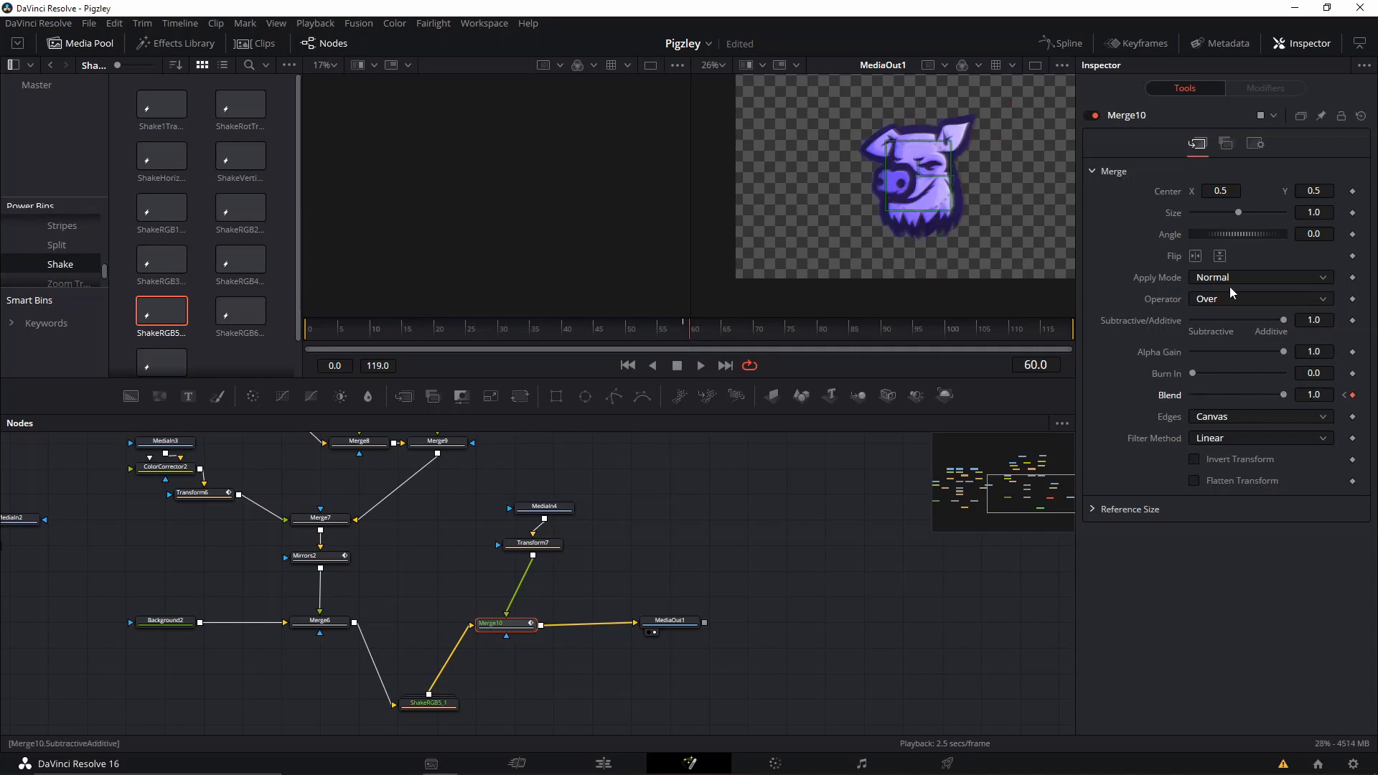
pyautogui.click(637, 333)
pyautogui.click(699, 365)
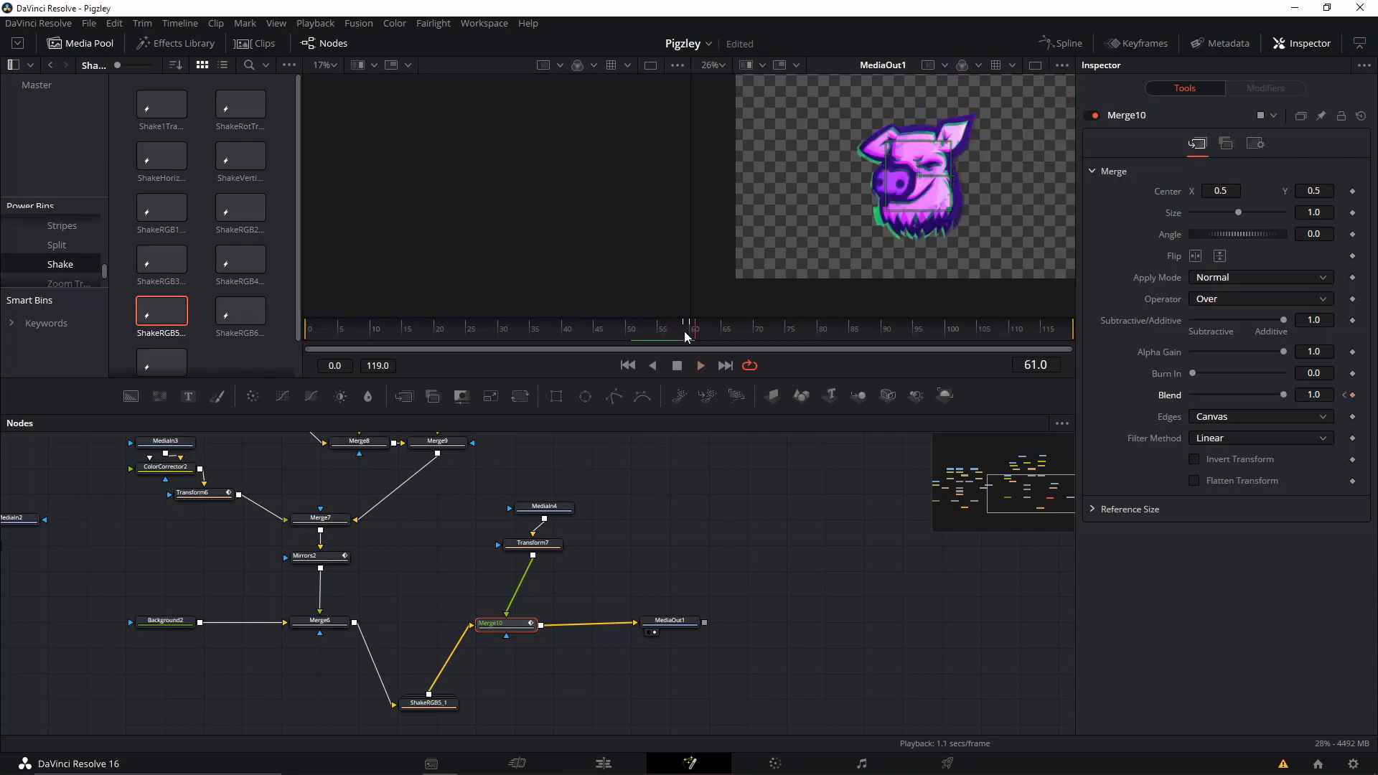
pyautogui.moveTo(684, 332); pyautogui.dragTo(613, 319)
pyautogui.click(613, 333)
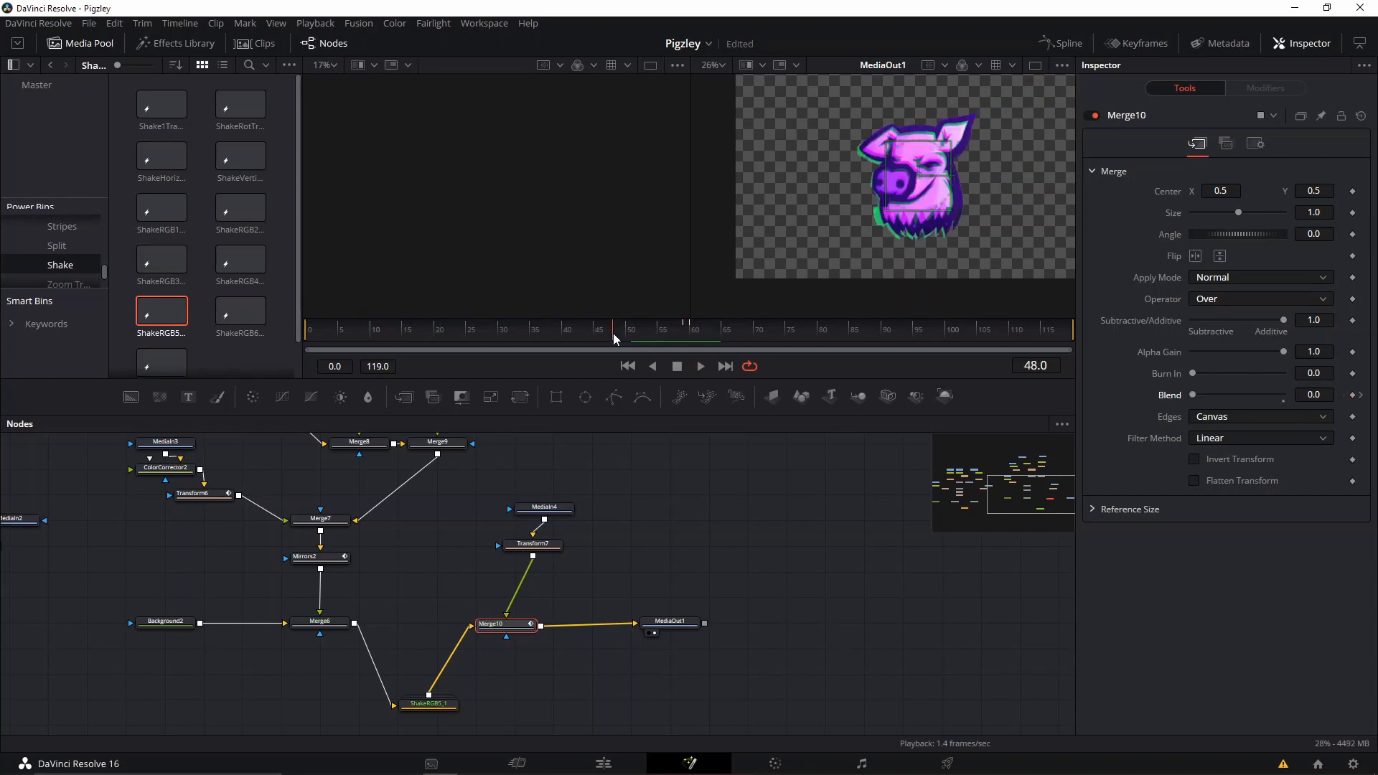
pyautogui.press('space')
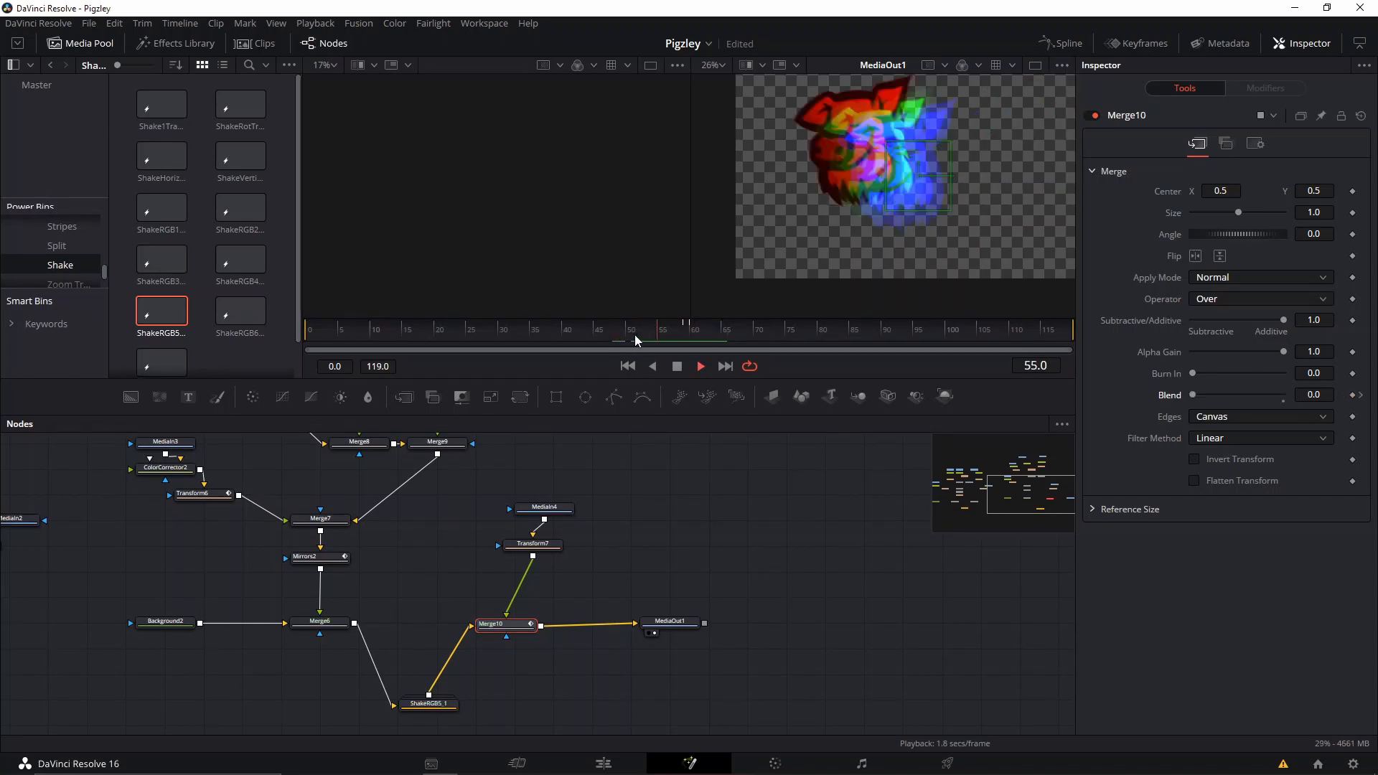
pyautogui.press('space')
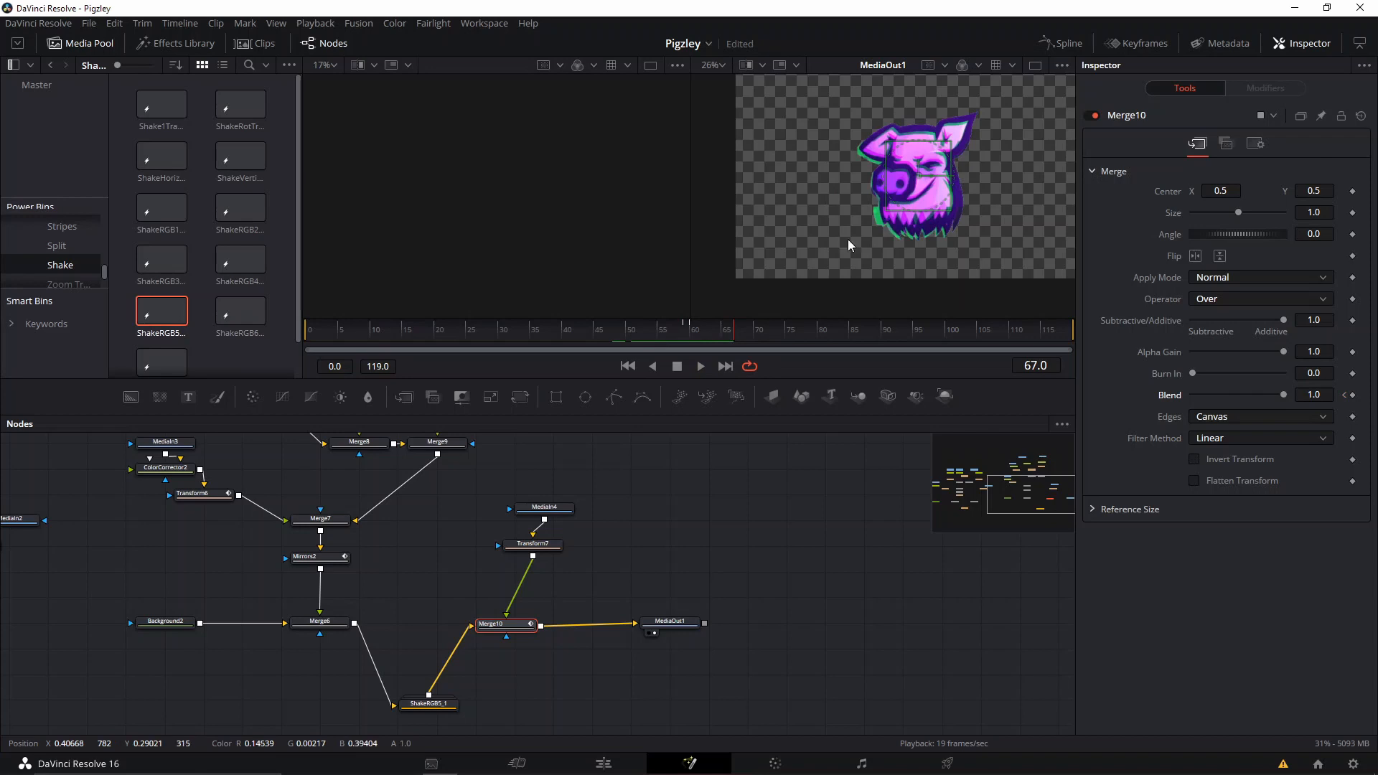
# Zoom out the MediaOut1 view and play the animation from the start to check it.
pyautogui.moveTo(676, 337); pyautogui.dragTo(690, 342)
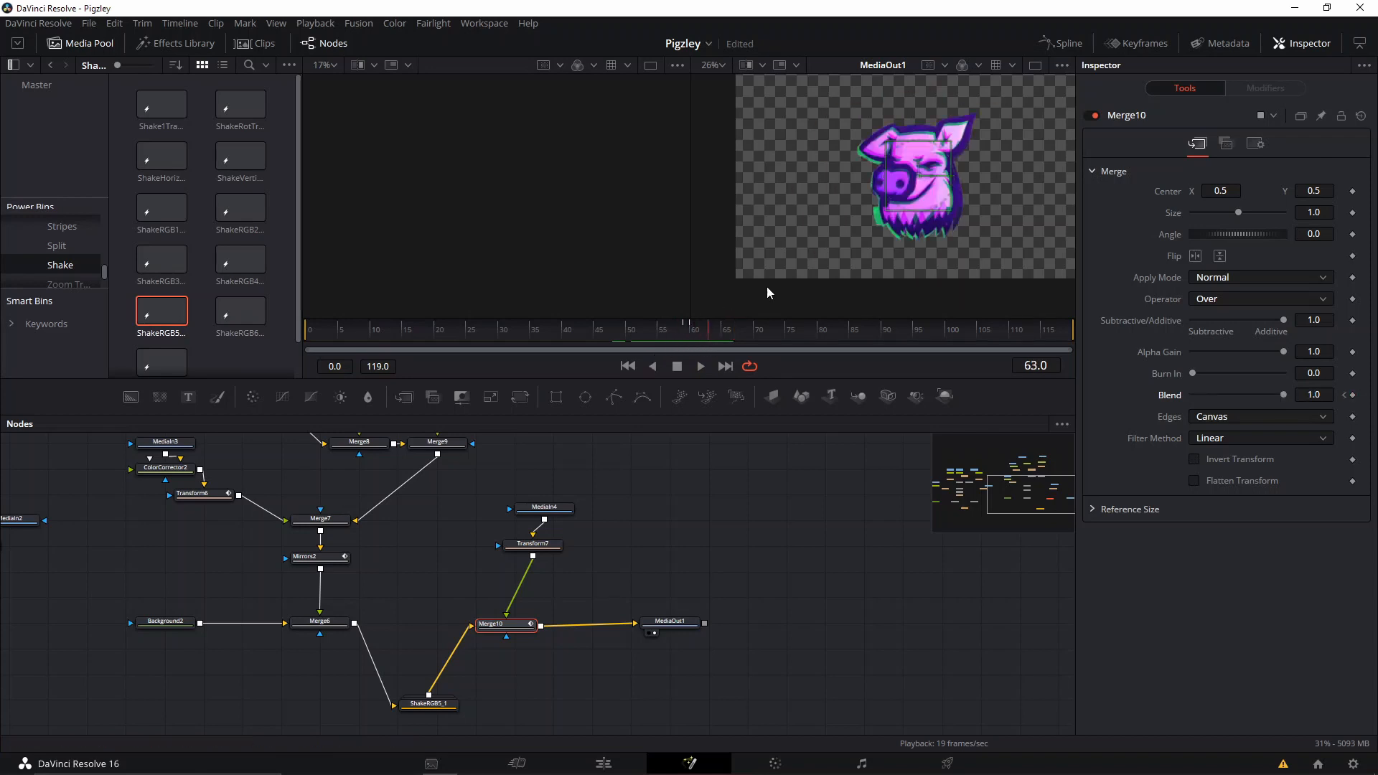
pyautogui.scroll(-2, 854, 230)
pyautogui.moveTo(867, 243); pyautogui.dragTo(890, 254)
pyautogui.click(307, 339)
pyautogui.press('space')
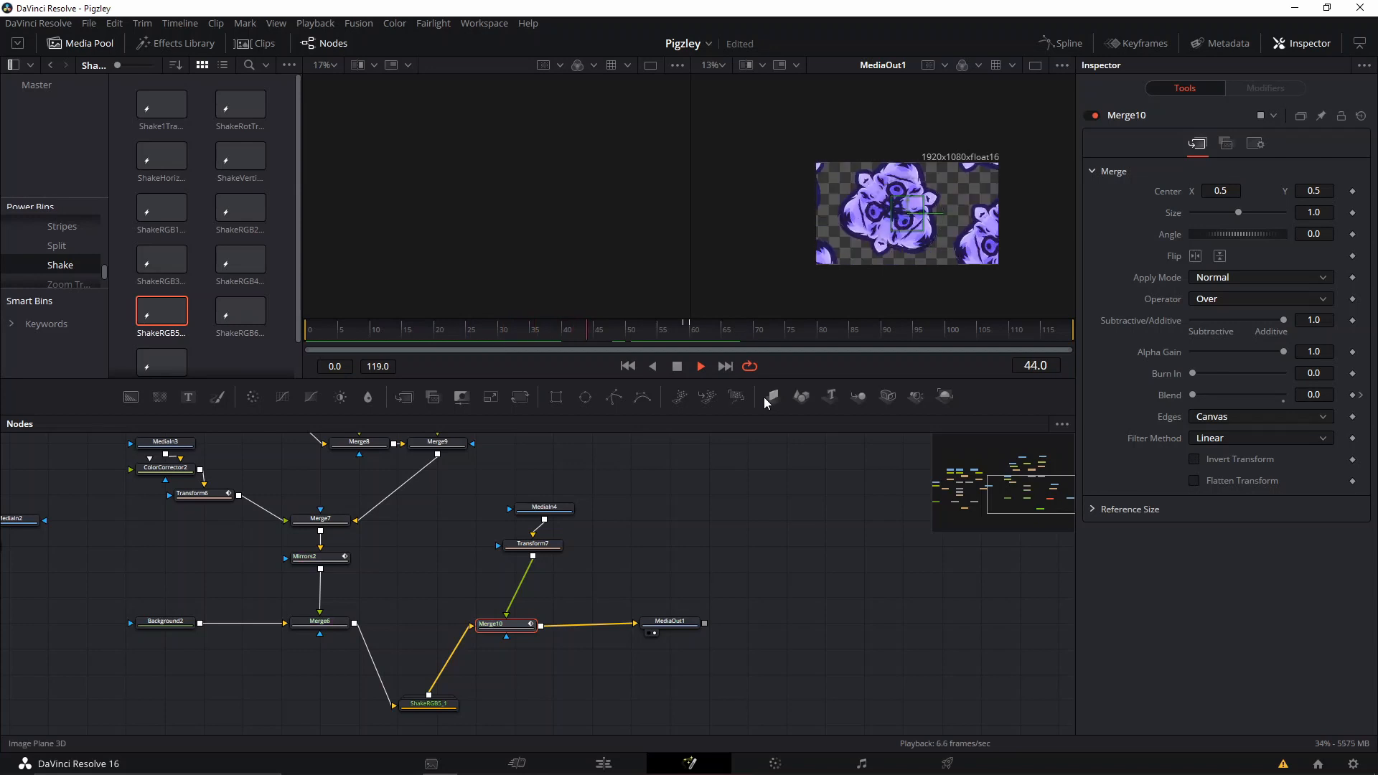
pyautogui.press('space')
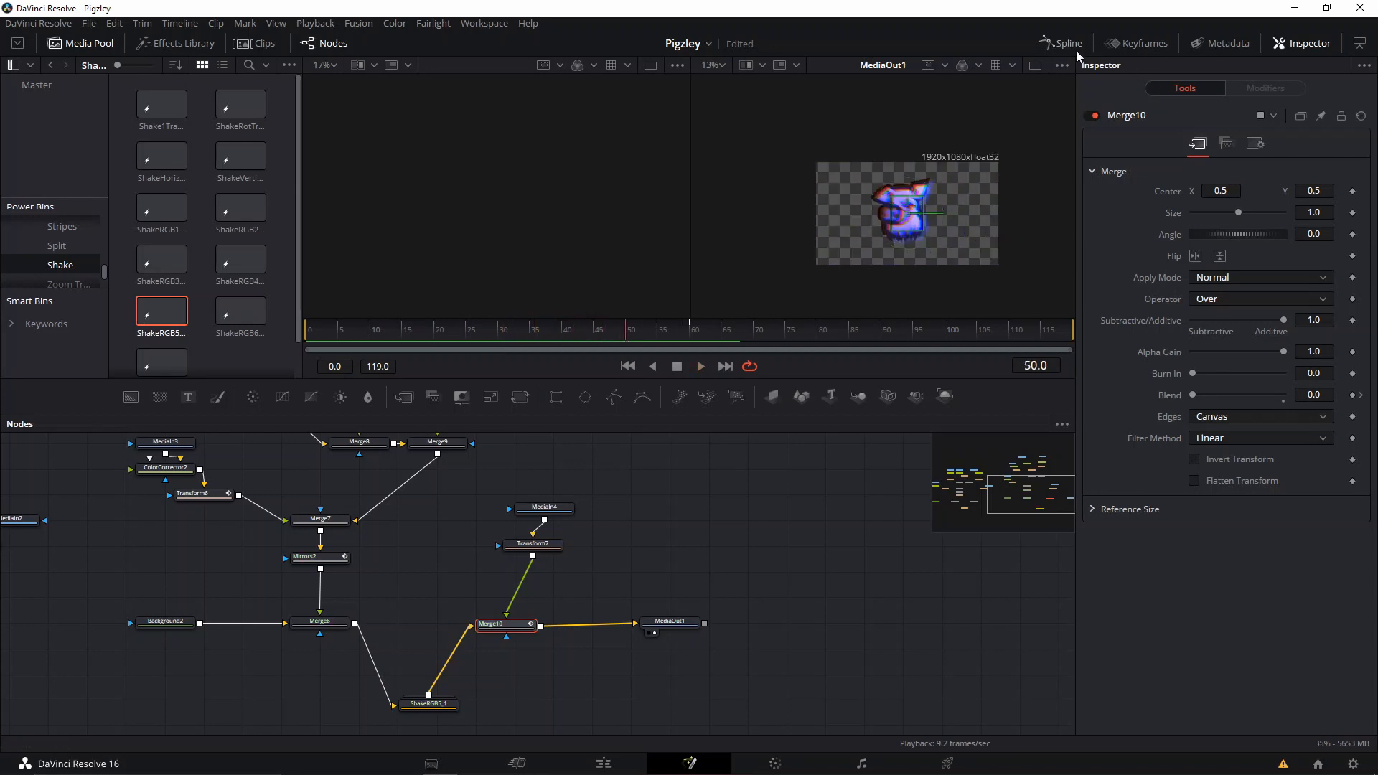
# Open the Spline editor and select all nodes of the second pig branch, from the MediaIn3 copies to MediaOut1.
pyautogui.click(1076, 48)
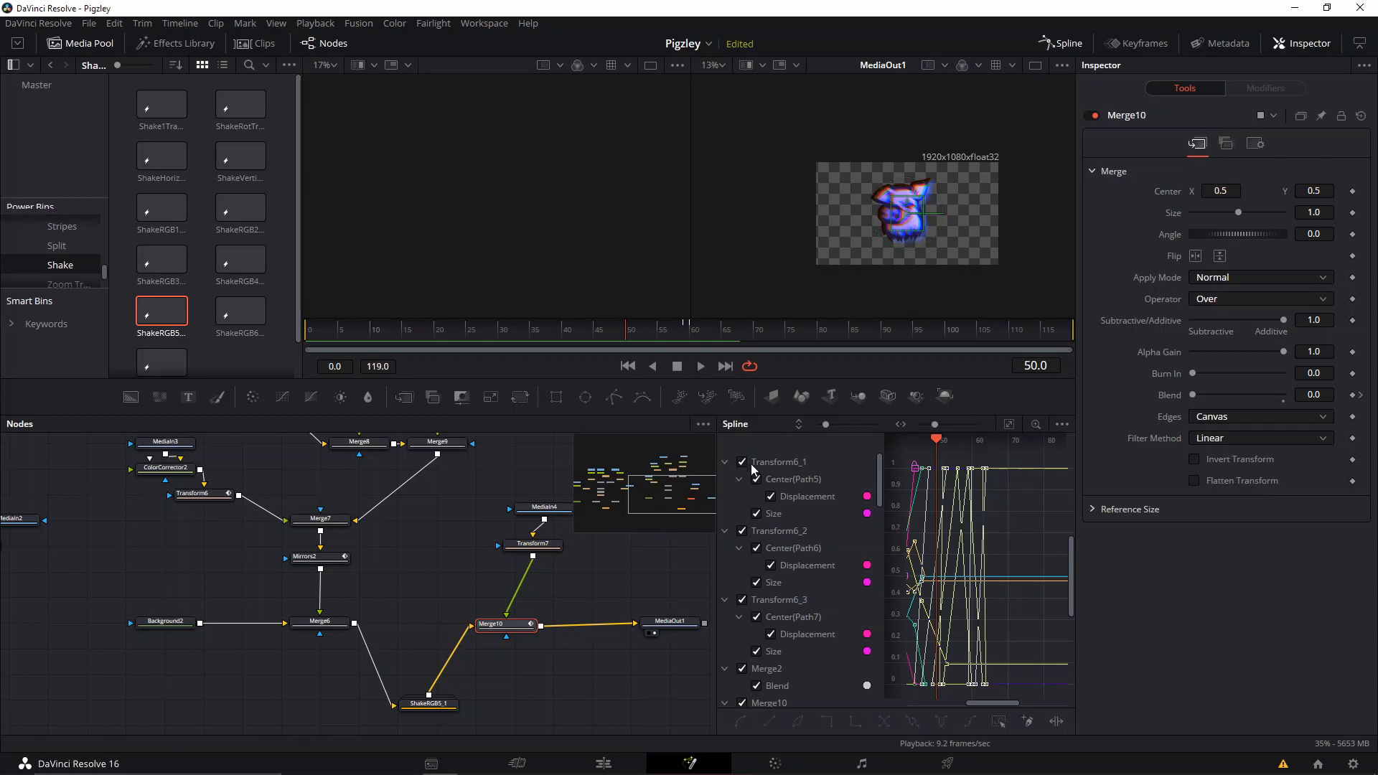
pyautogui.scroll(-5, 911, 541)
pyautogui.moveTo(951, 525); pyautogui.dragTo(994, 564)
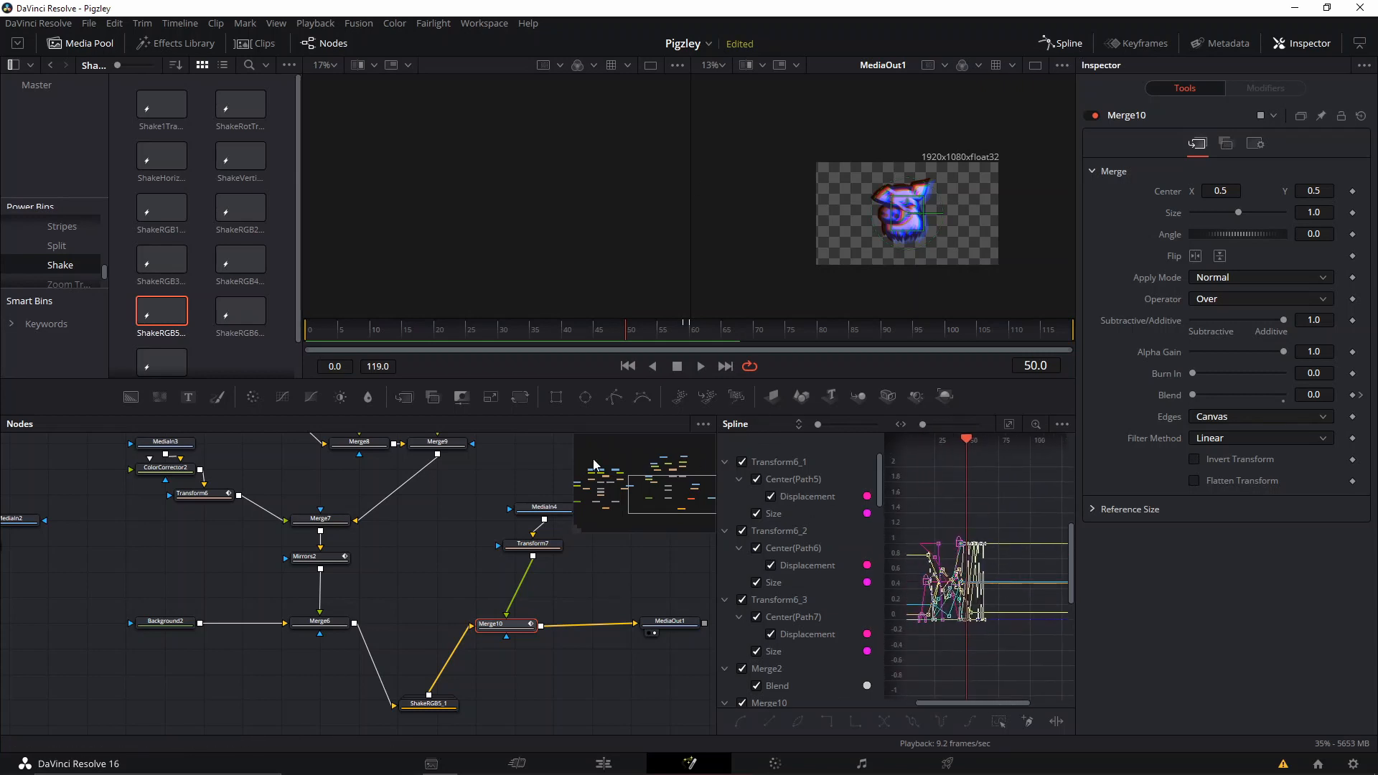
pyautogui.moveTo(398, 490); pyautogui.dragTo(488, 605)
pyautogui.scroll(-5, 532, 617)
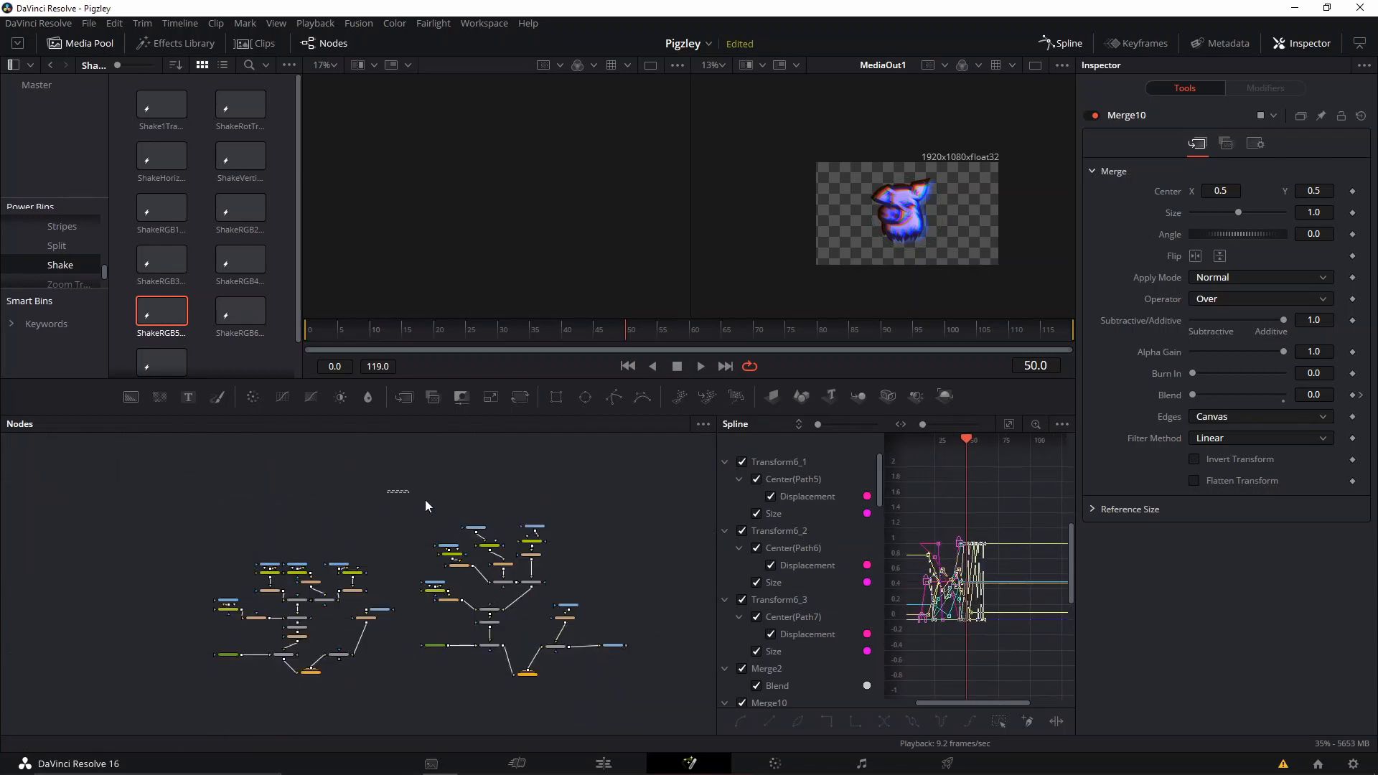
pyautogui.moveTo(432, 483); pyautogui.dragTo(626, 686)
pyautogui.scroll(5, 623, 664)
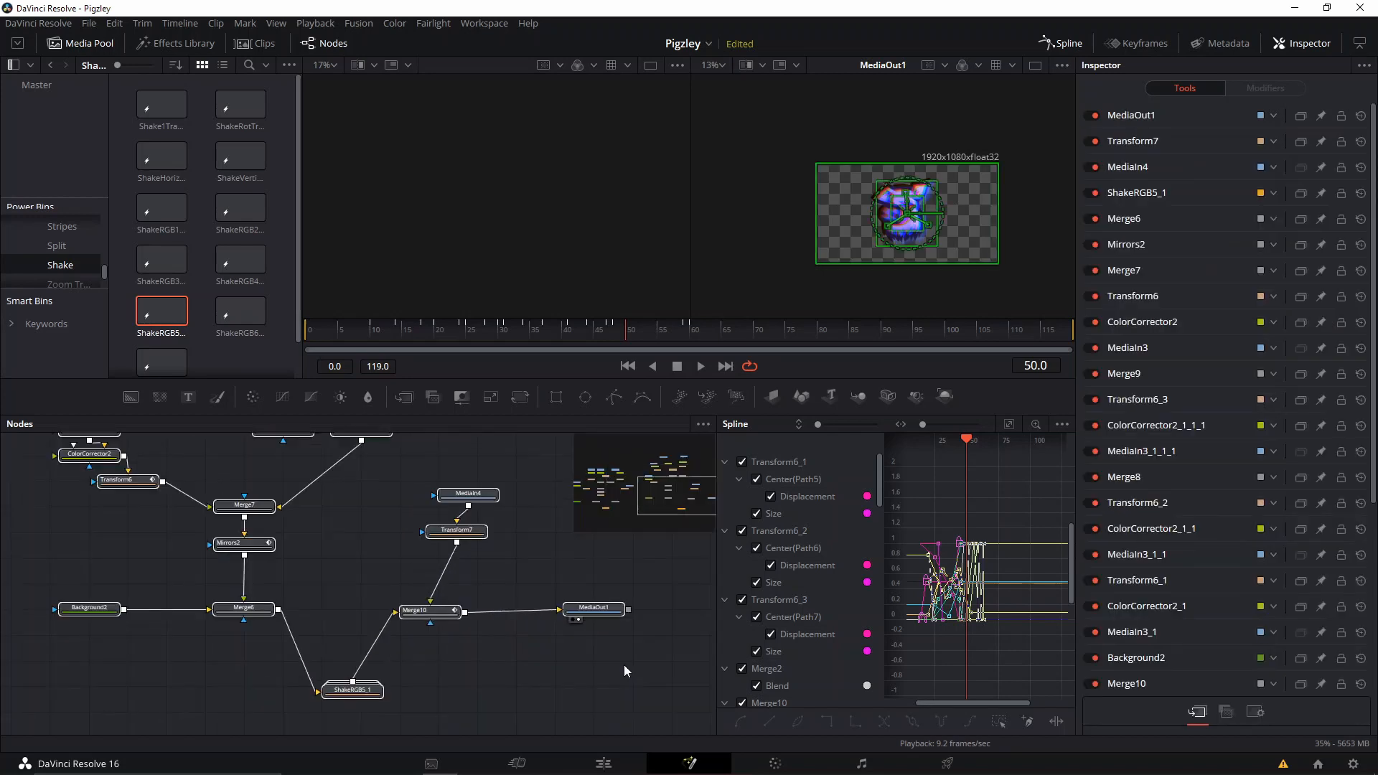
# Limit the Spline editor to the selected tools, select all their keyframes and close the editor.
pyautogui.click(1063, 425)
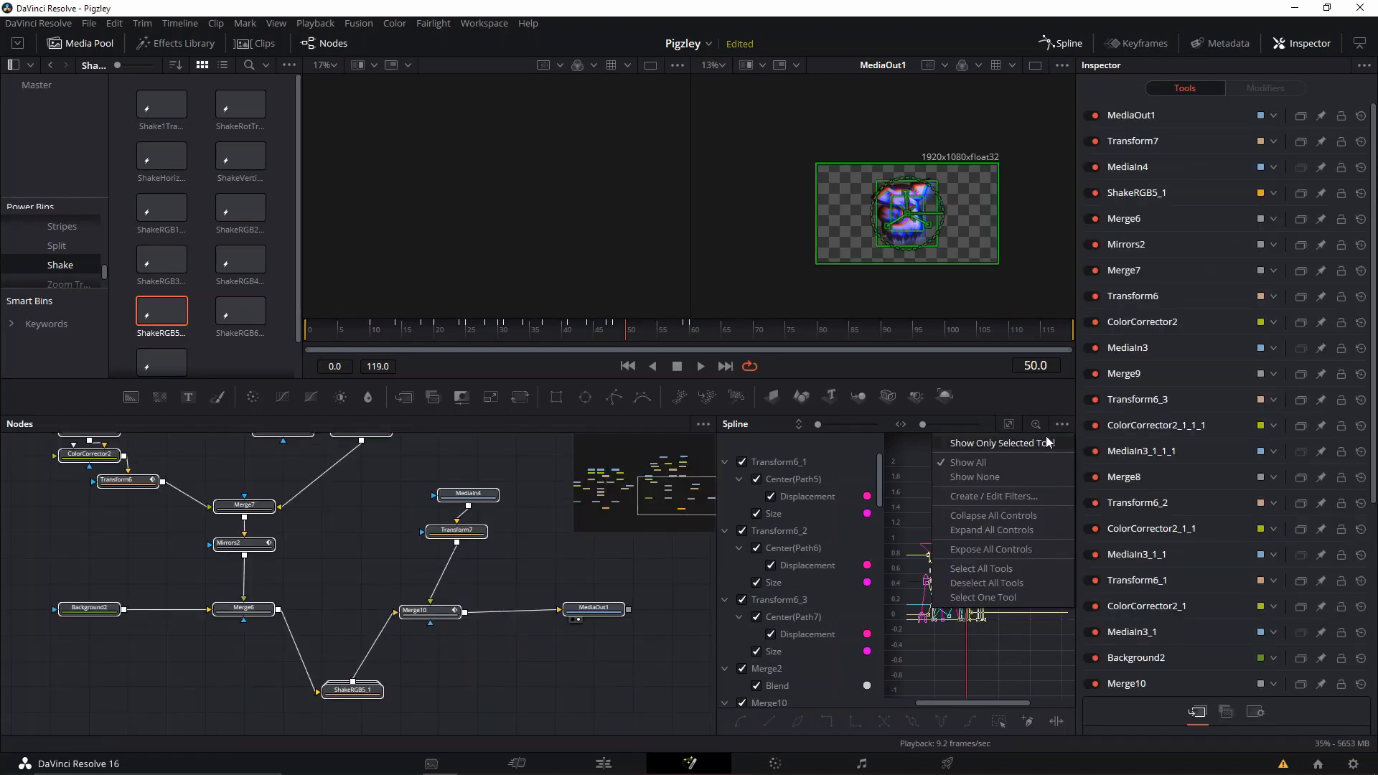
pyautogui.click(1046, 441)
pyautogui.scroll(-5, 947, 507)
pyautogui.moveTo(952, 513); pyautogui.dragTo(1053, 640)
pyautogui.scroll(4, 1006, 575)
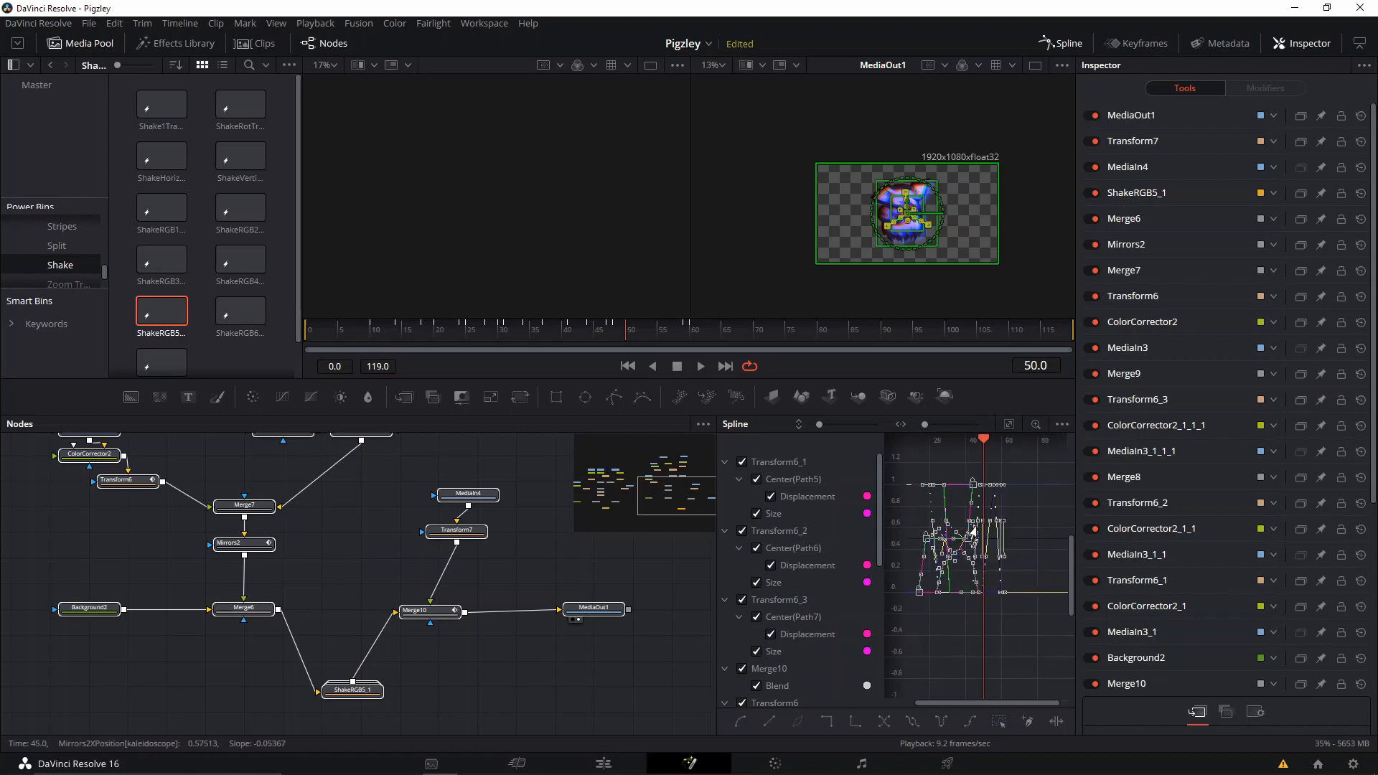
pyautogui.click(1060, 43)
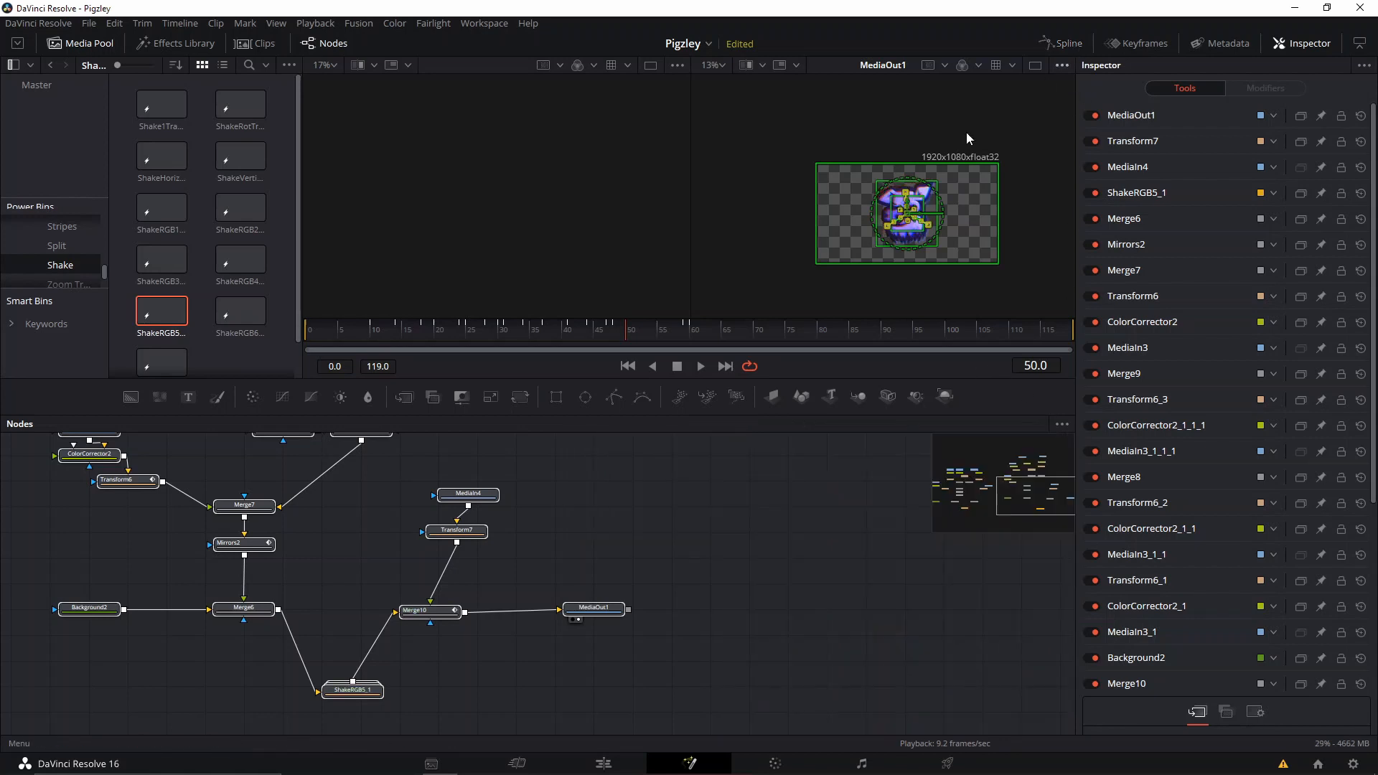
# Enable motion blur on the Transform7 and Transform6 nodes.
pyautogui.click(534, 552)
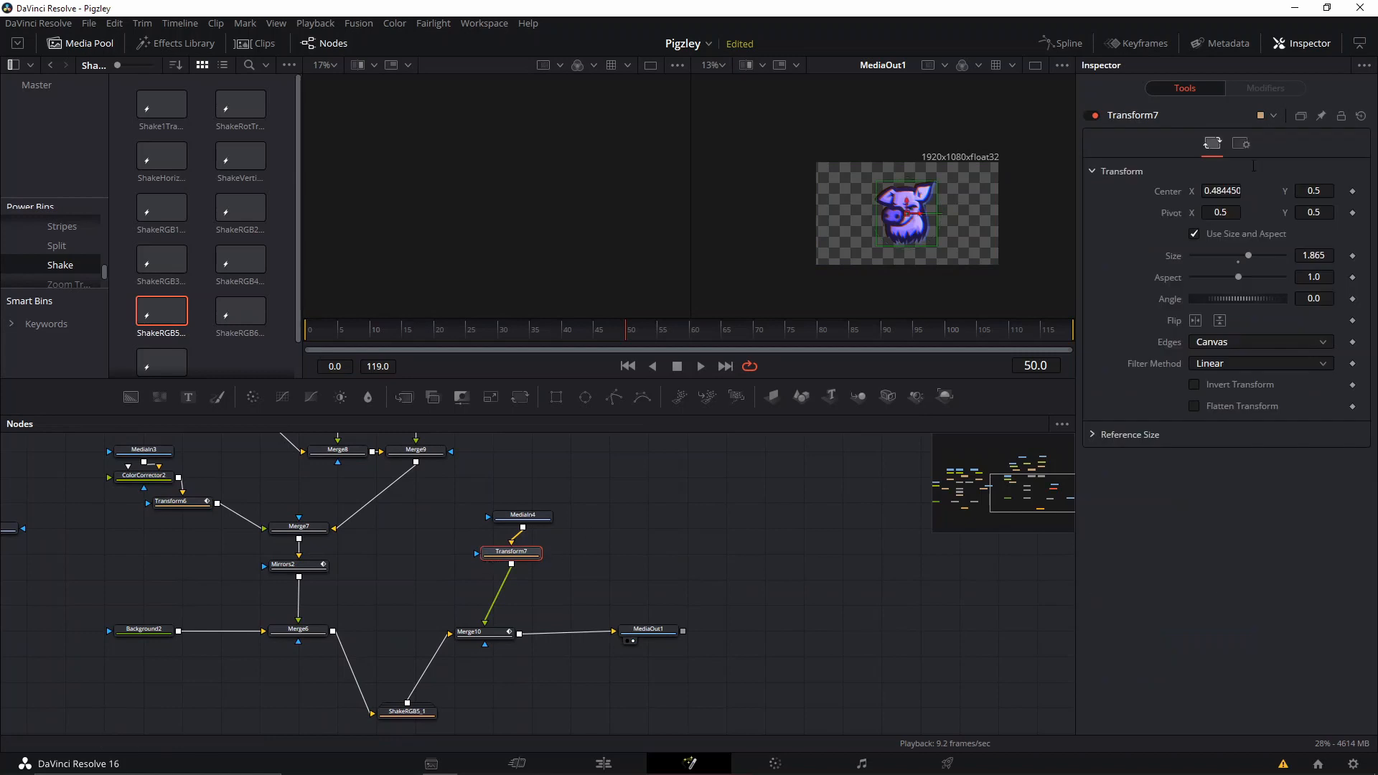
pyautogui.click(1240, 144)
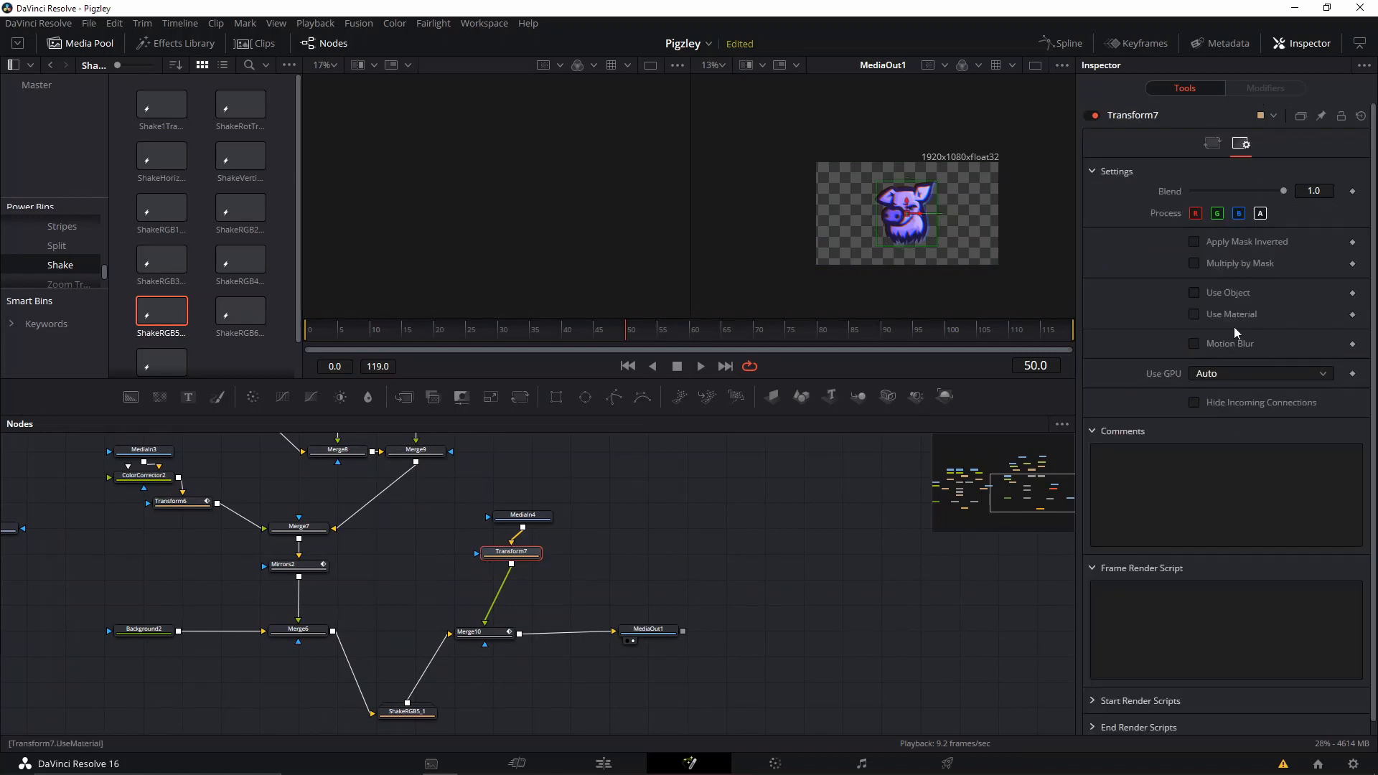
pyautogui.moveTo(494, 615); pyautogui.dragTo(624, 622)
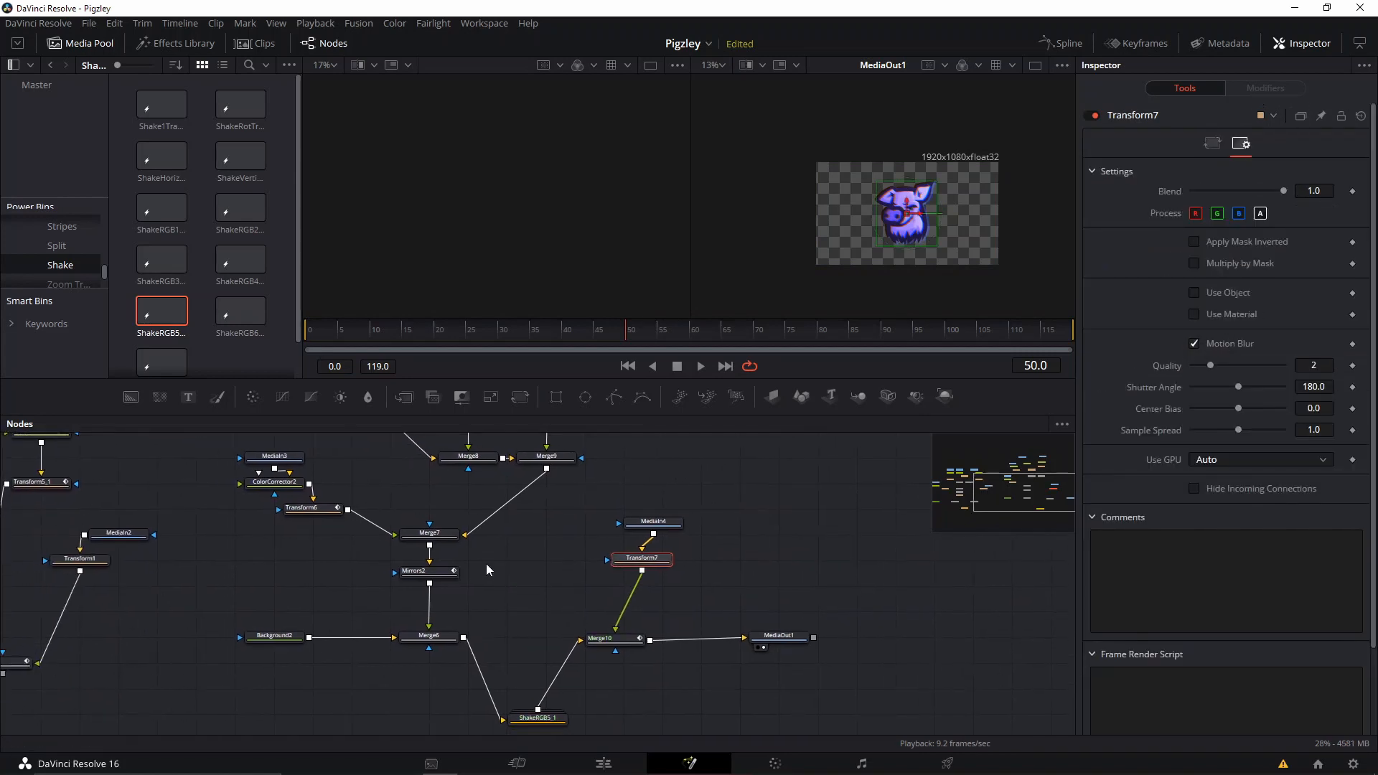
pyautogui.click(302, 511)
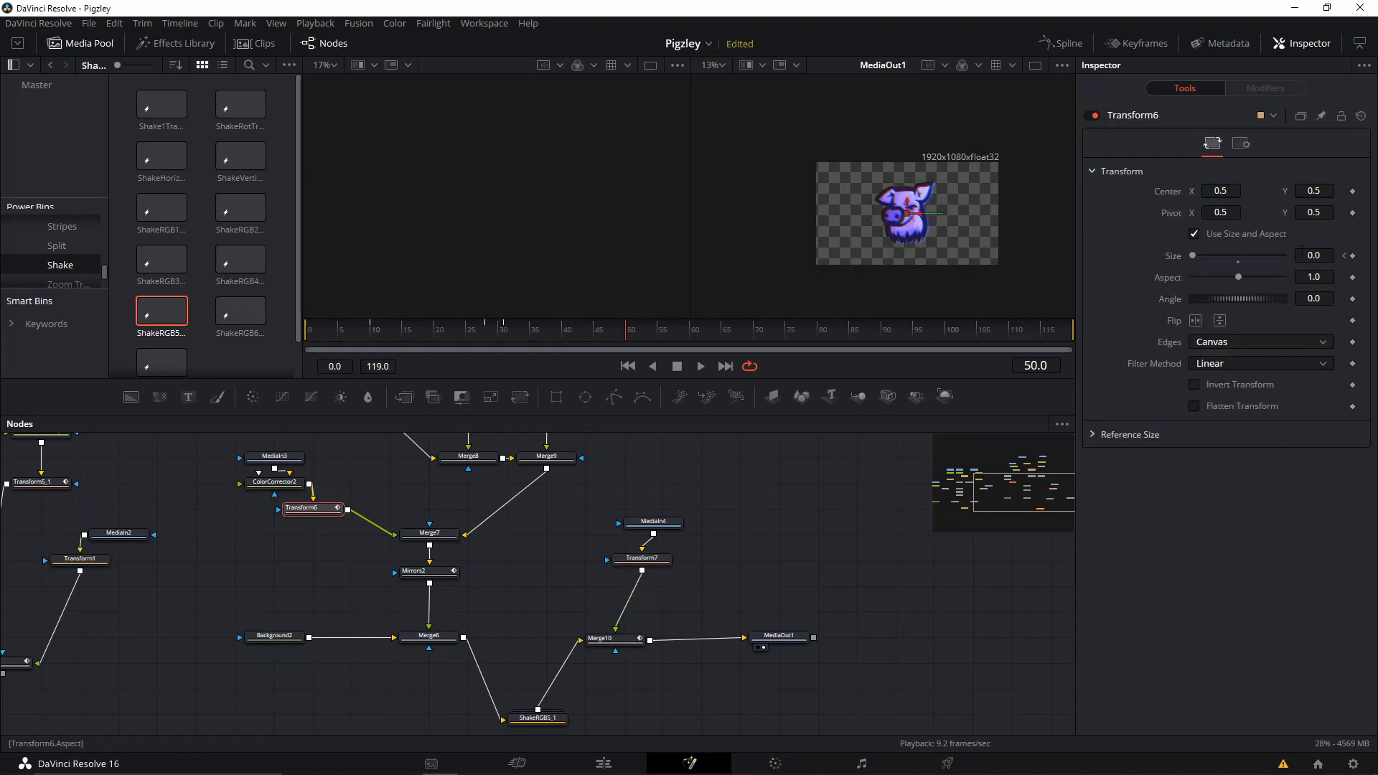
pyautogui.click(1241, 144)
# Enable motion blur on the Transform6_1 and Transform6_2 nodes.
pyautogui.moveTo(442, 453); pyautogui.dragTo(450, 510)
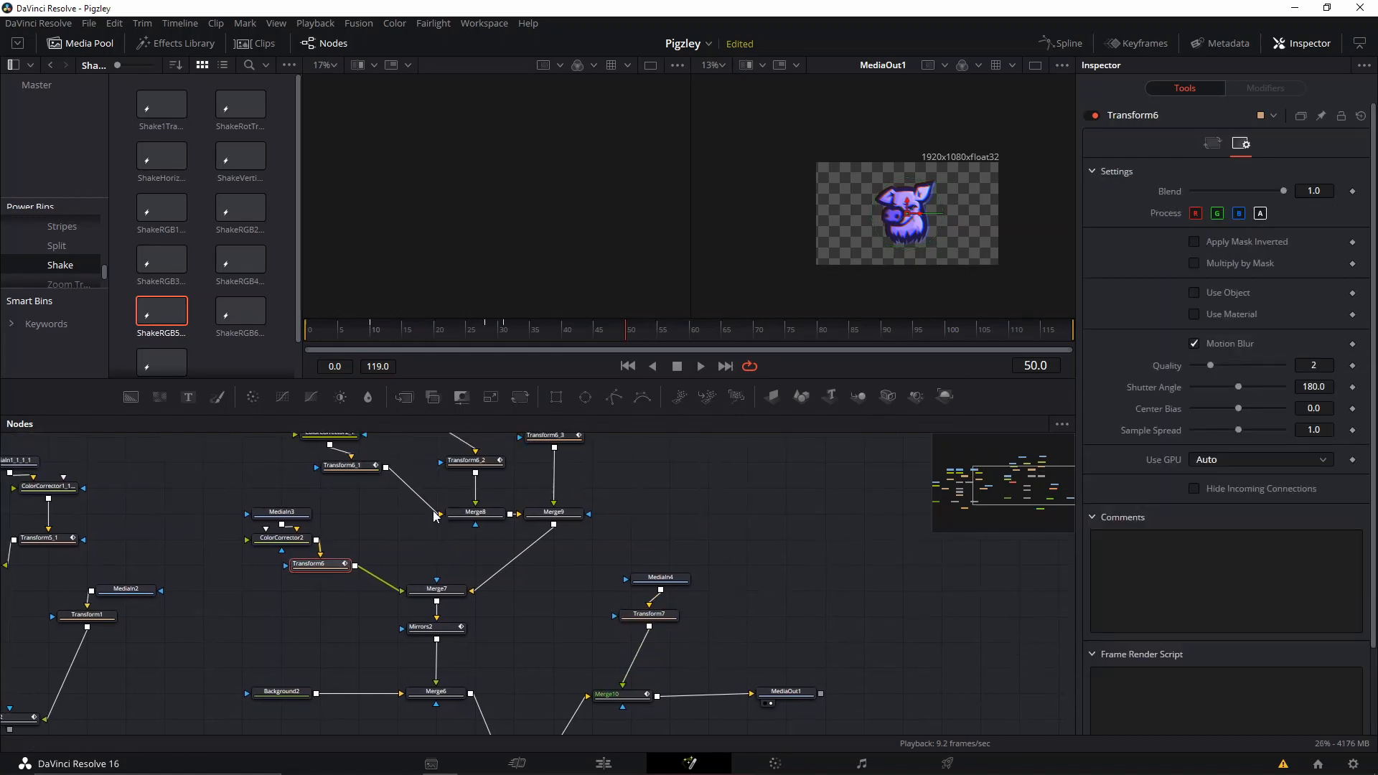
pyautogui.click(358, 468)
pyautogui.click(1240, 143)
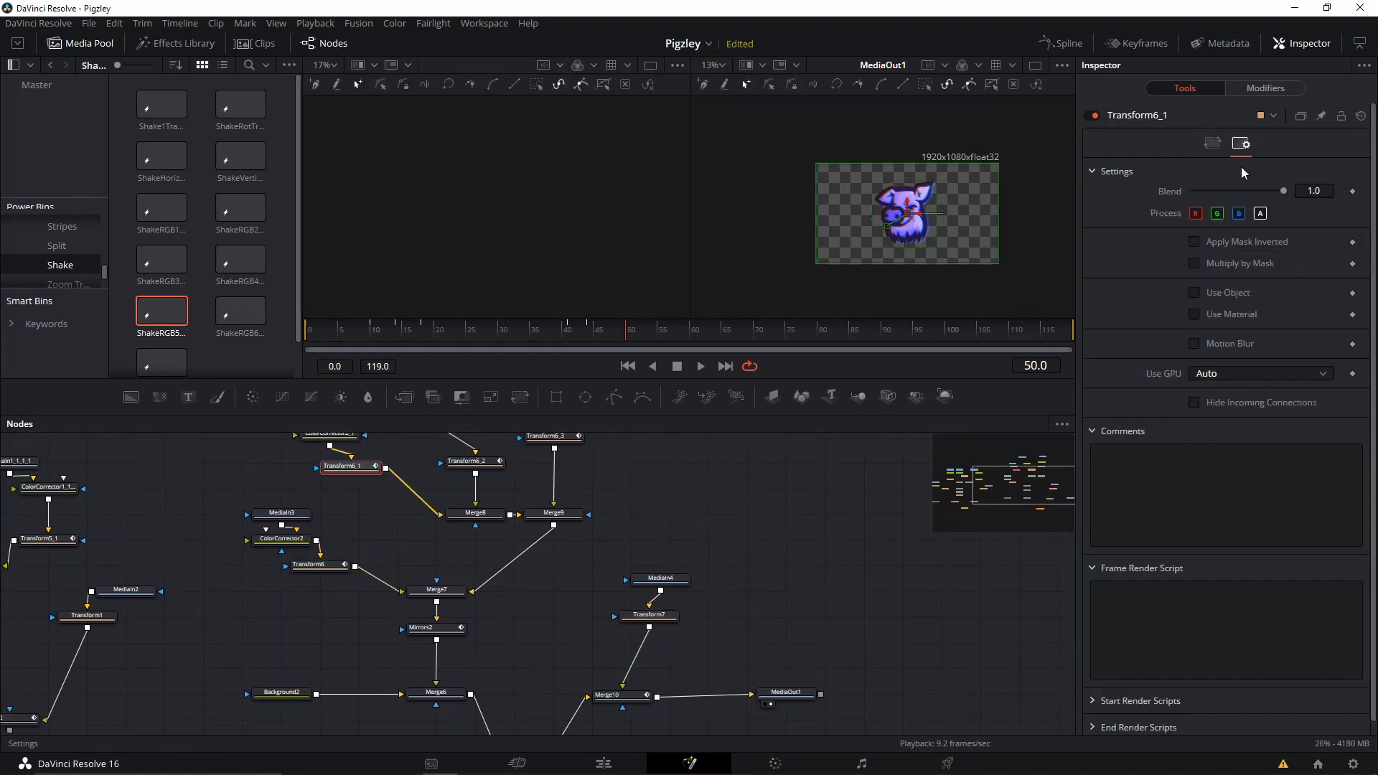
pyautogui.click(474, 461)
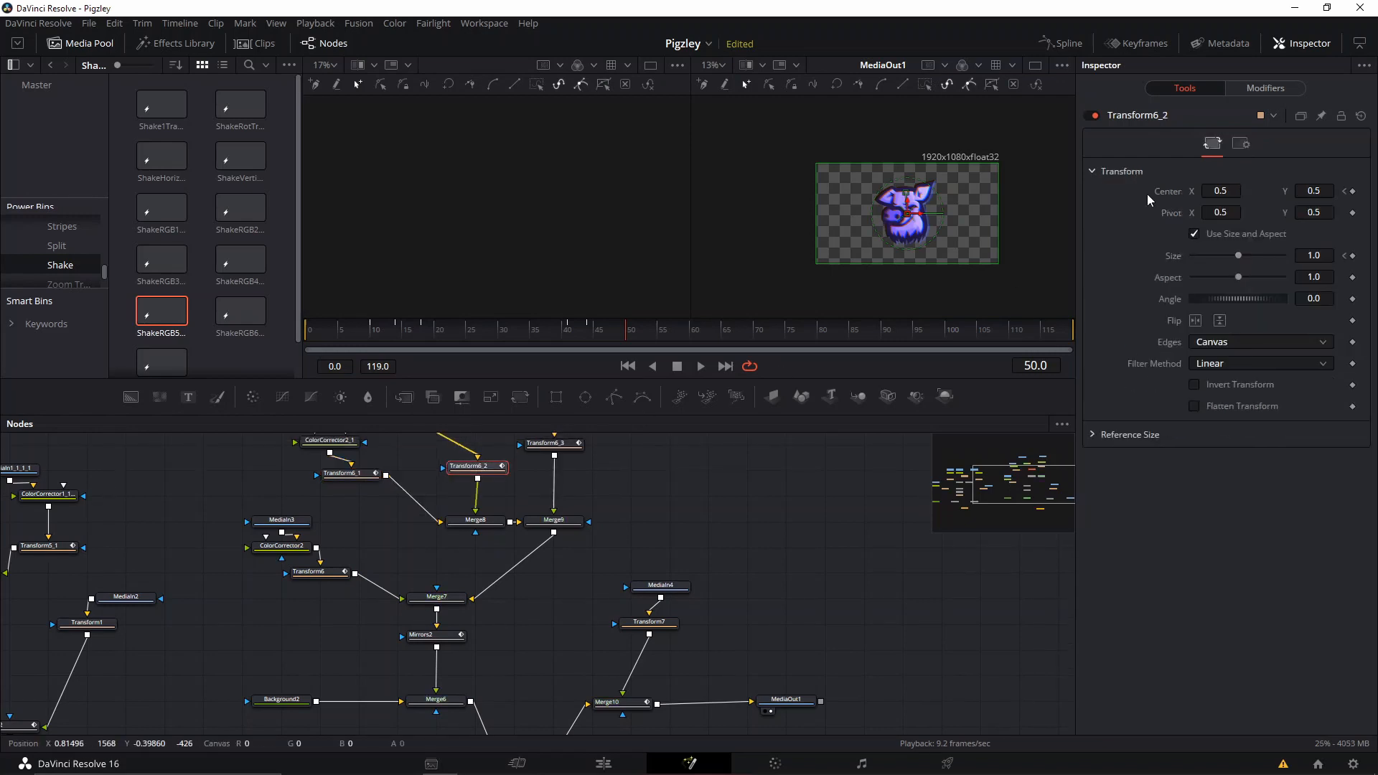
pyautogui.click(1241, 143)
pyautogui.click(1205, 346)
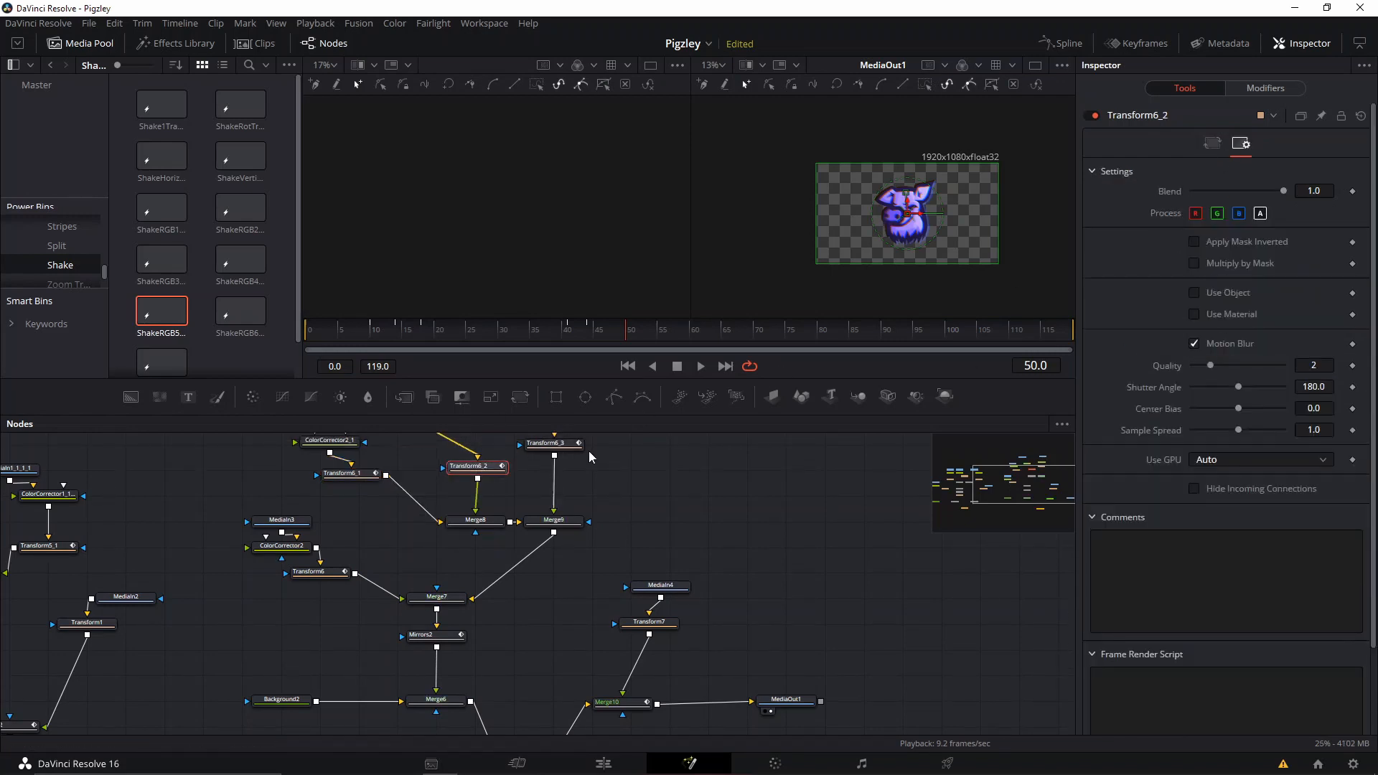
# Enable motion blur on Transform6_3 and Mirrors2, and return to the Mirrors2 controls.
pyautogui.scroll(2, 590, 445)
pyautogui.click(555, 465)
pyautogui.click(1241, 144)
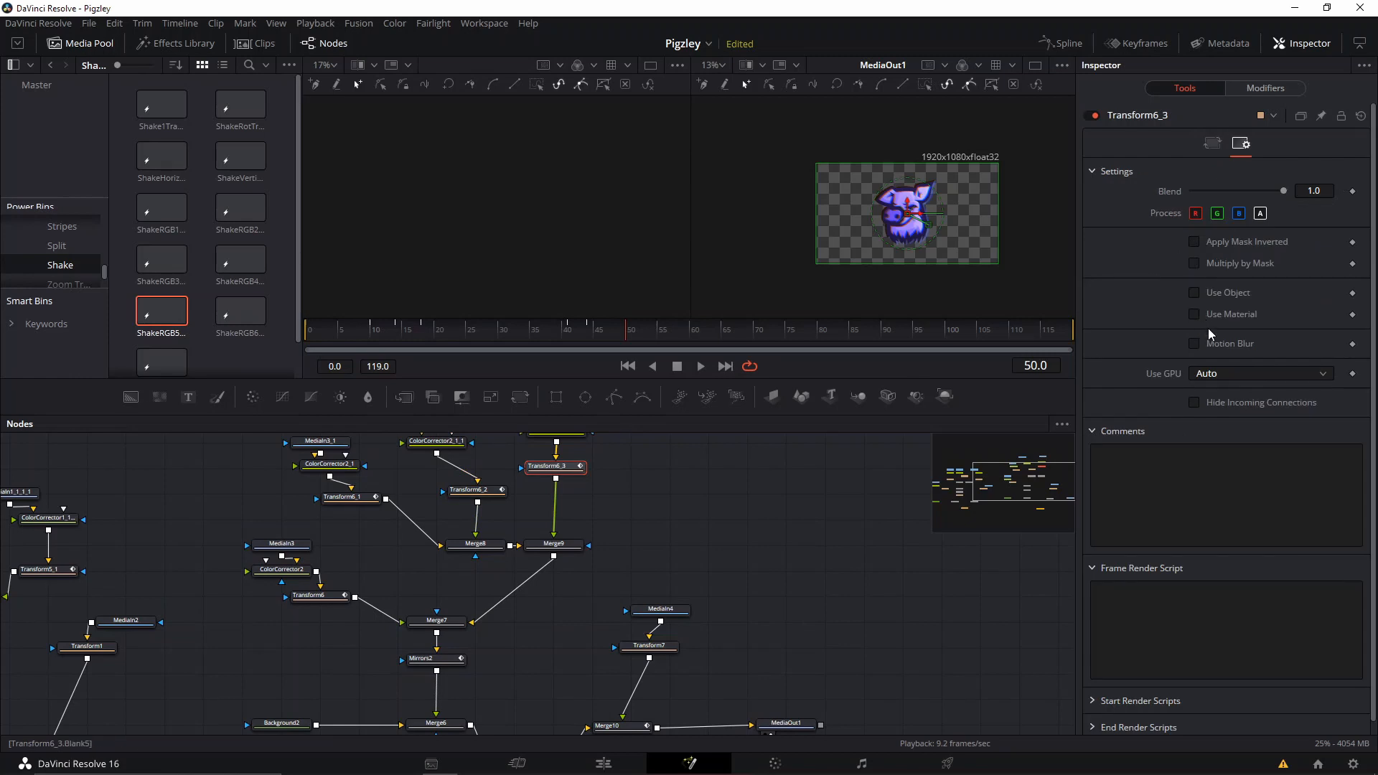
pyautogui.click(1204, 345)
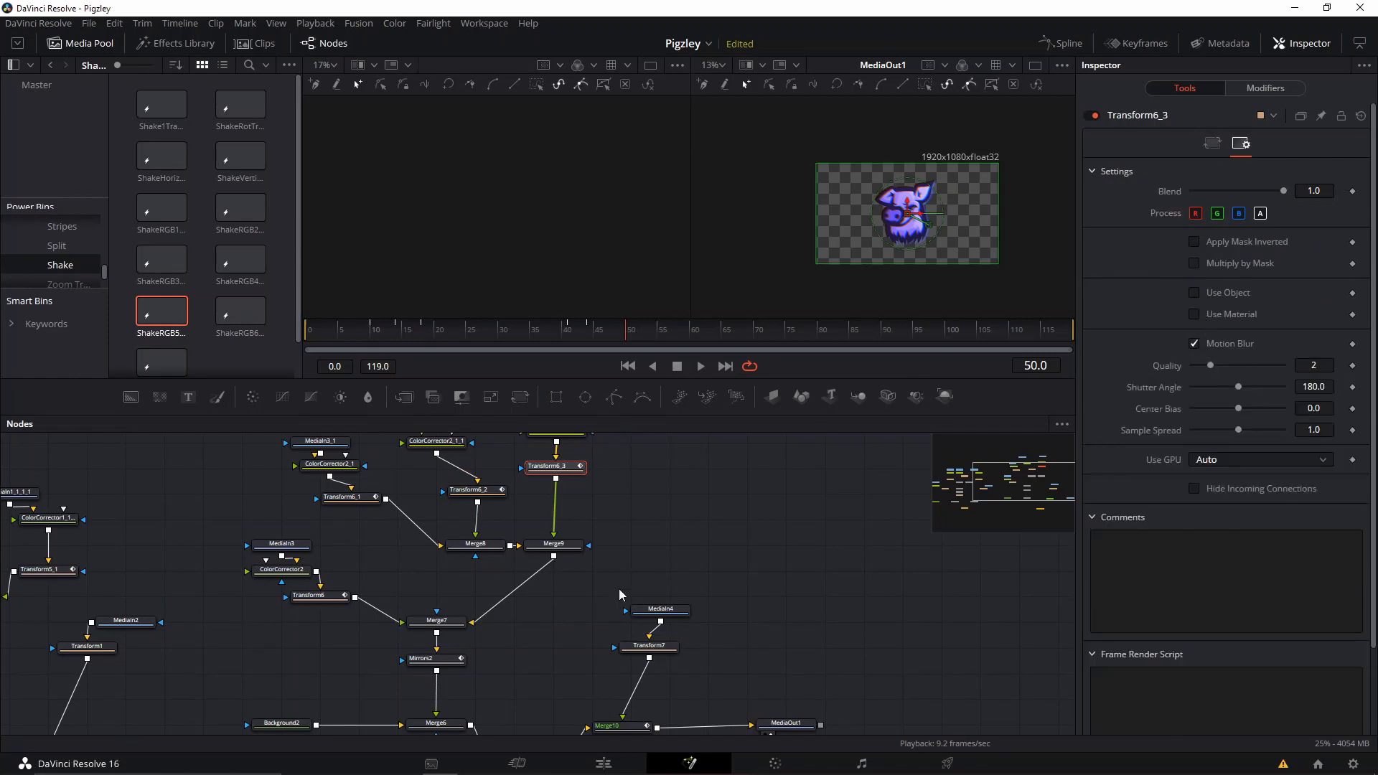
pyautogui.click(444, 658)
pyautogui.click(1239, 144)
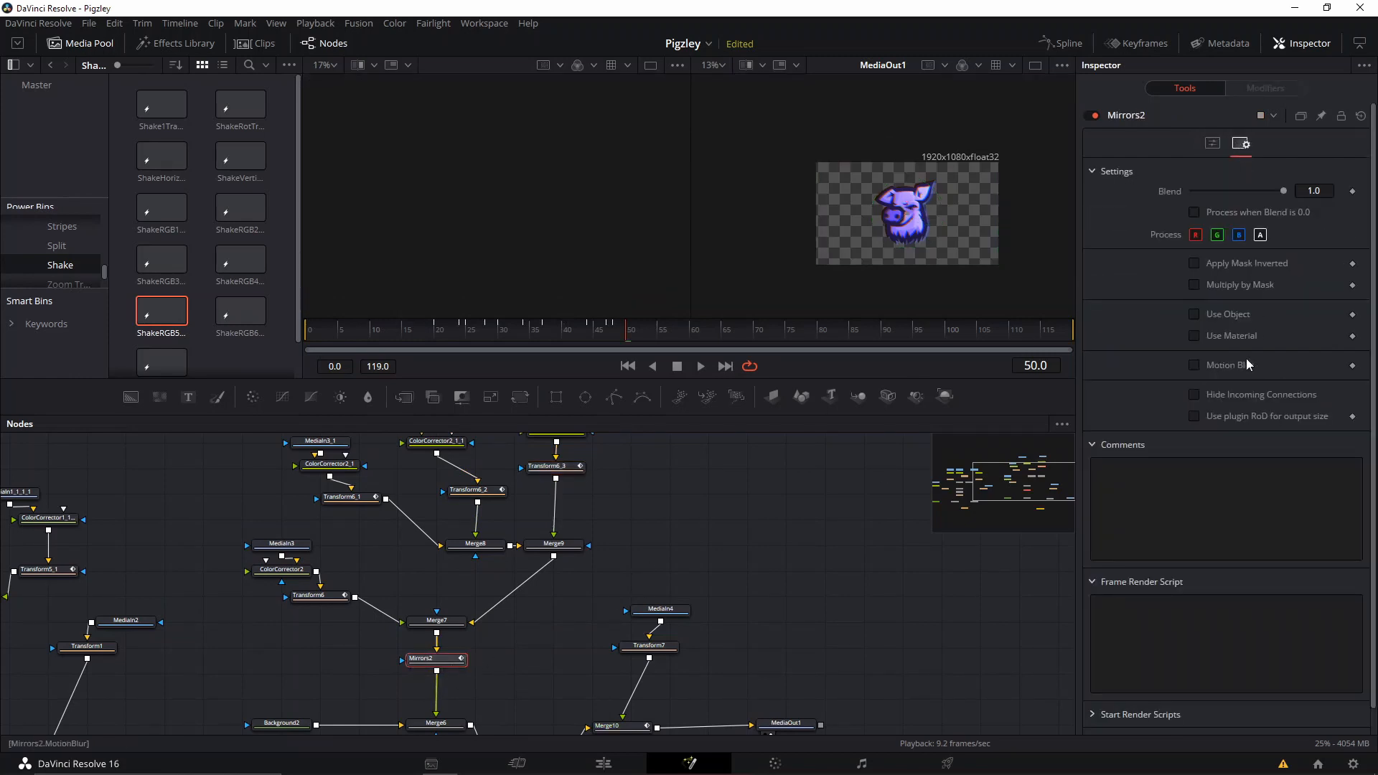
pyautogui.click(1223, 367)
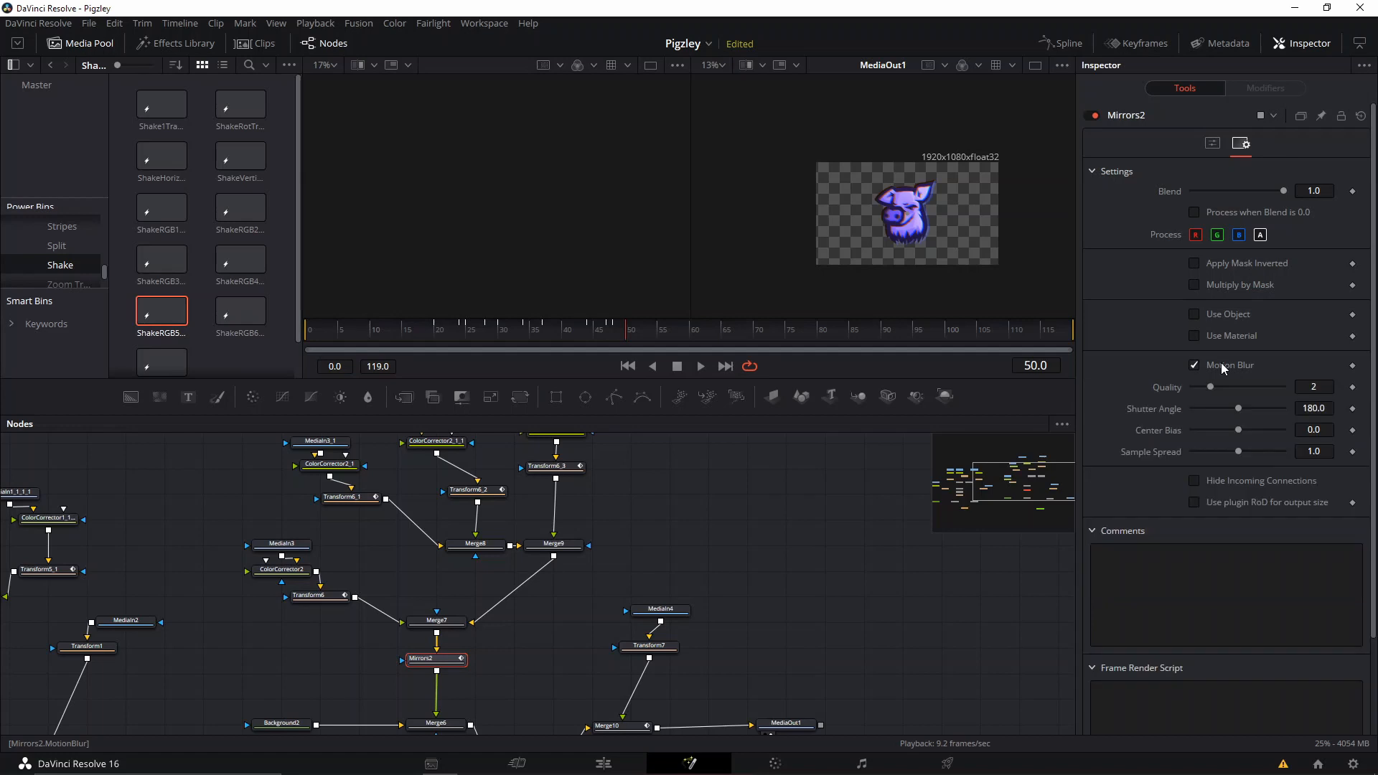
pyautogui.click(1213, 144)
# Play the rendered animation from the start to review the motion blur.
pyautogui.press('space')
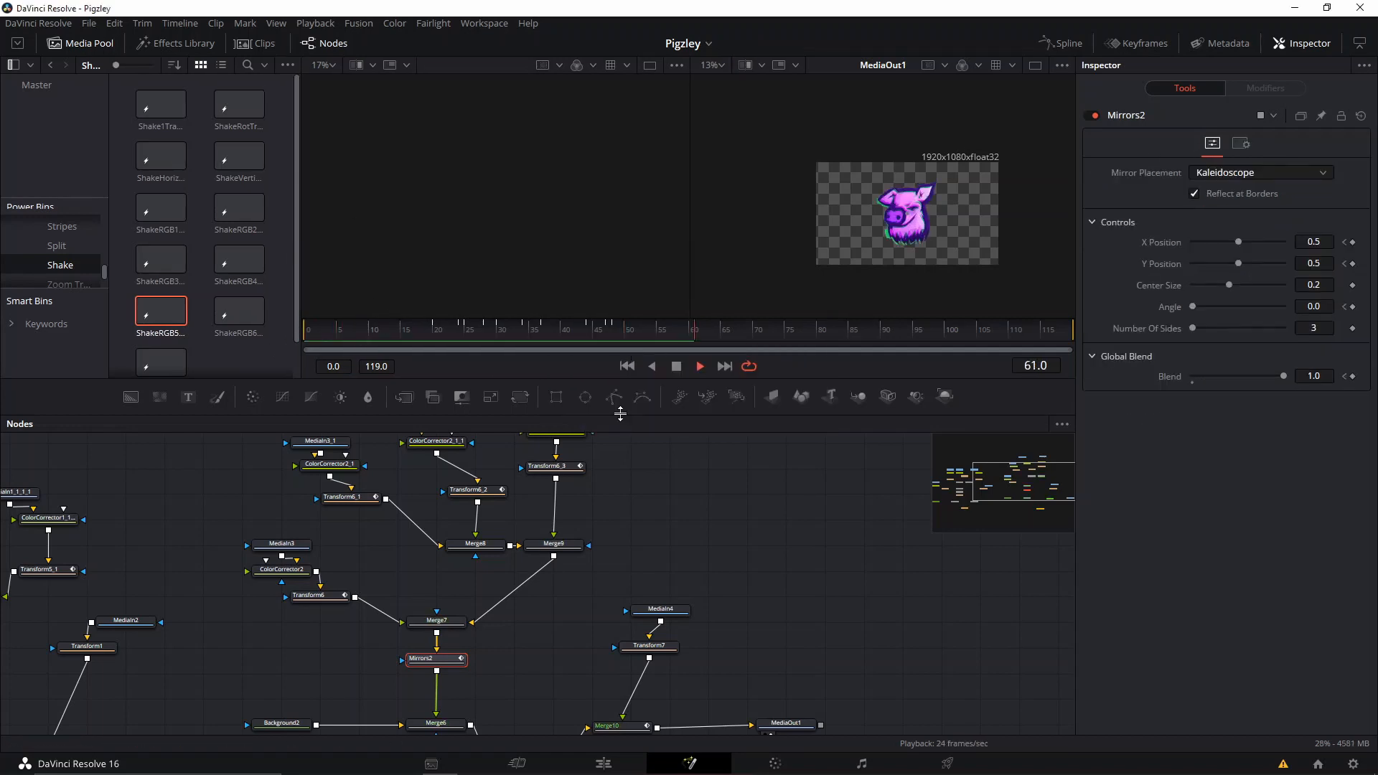
pyautogui.click(315, 333)
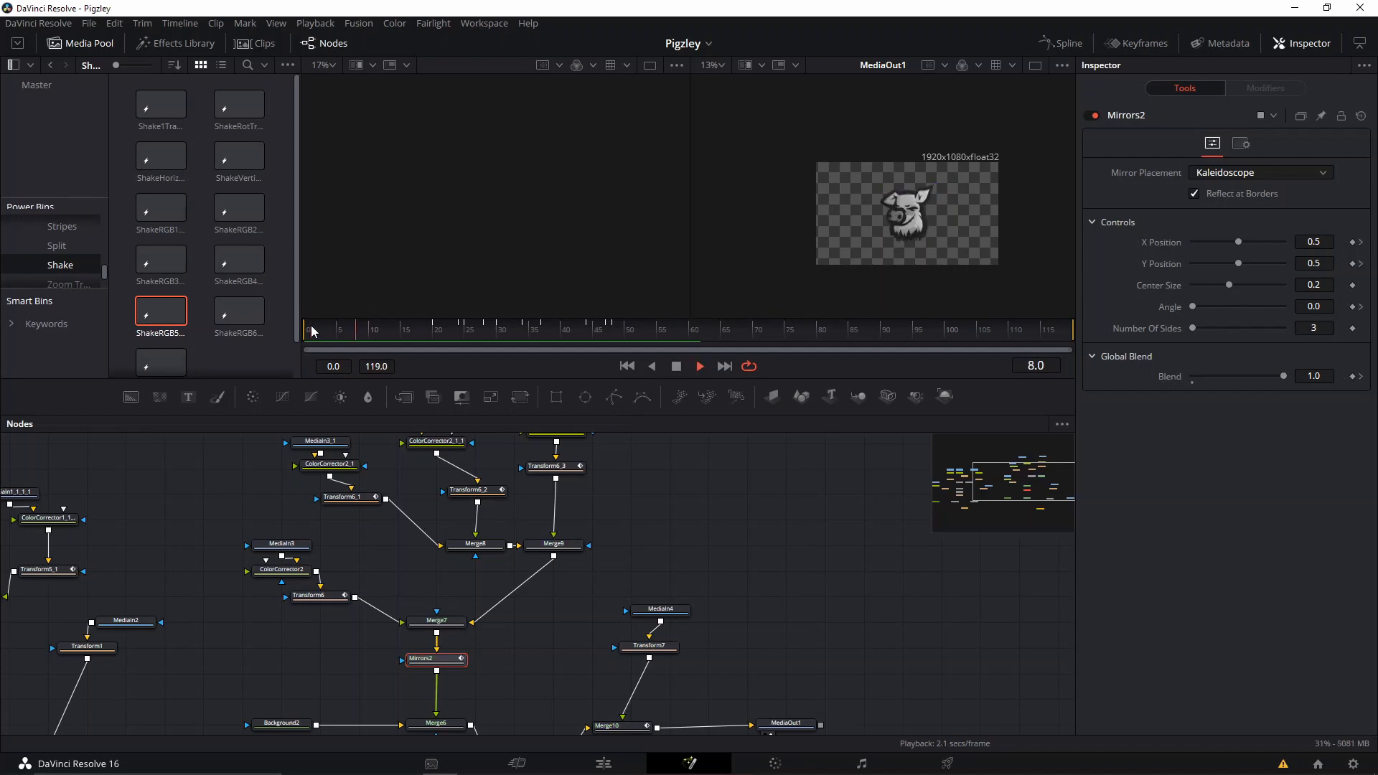
pyautogui.press('space')
pyautogui.scroll(5, 952, 221)
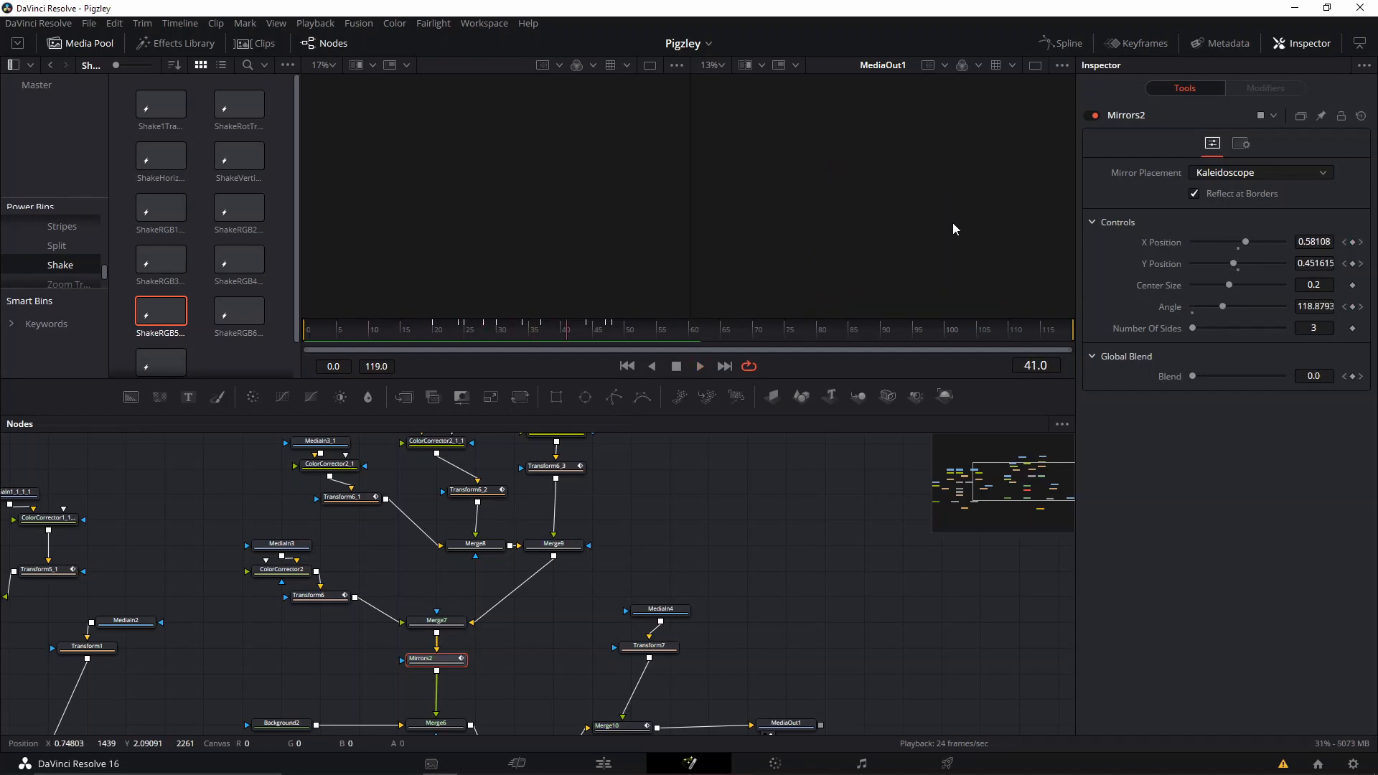
# Switch Fusion to a single viewer that shows the MediaOut1 output.
pyautogui.scroll(-6, 948, 215)
pyautogui.click(1034, 65)
pyautogui.scroll(4, 773, 182)
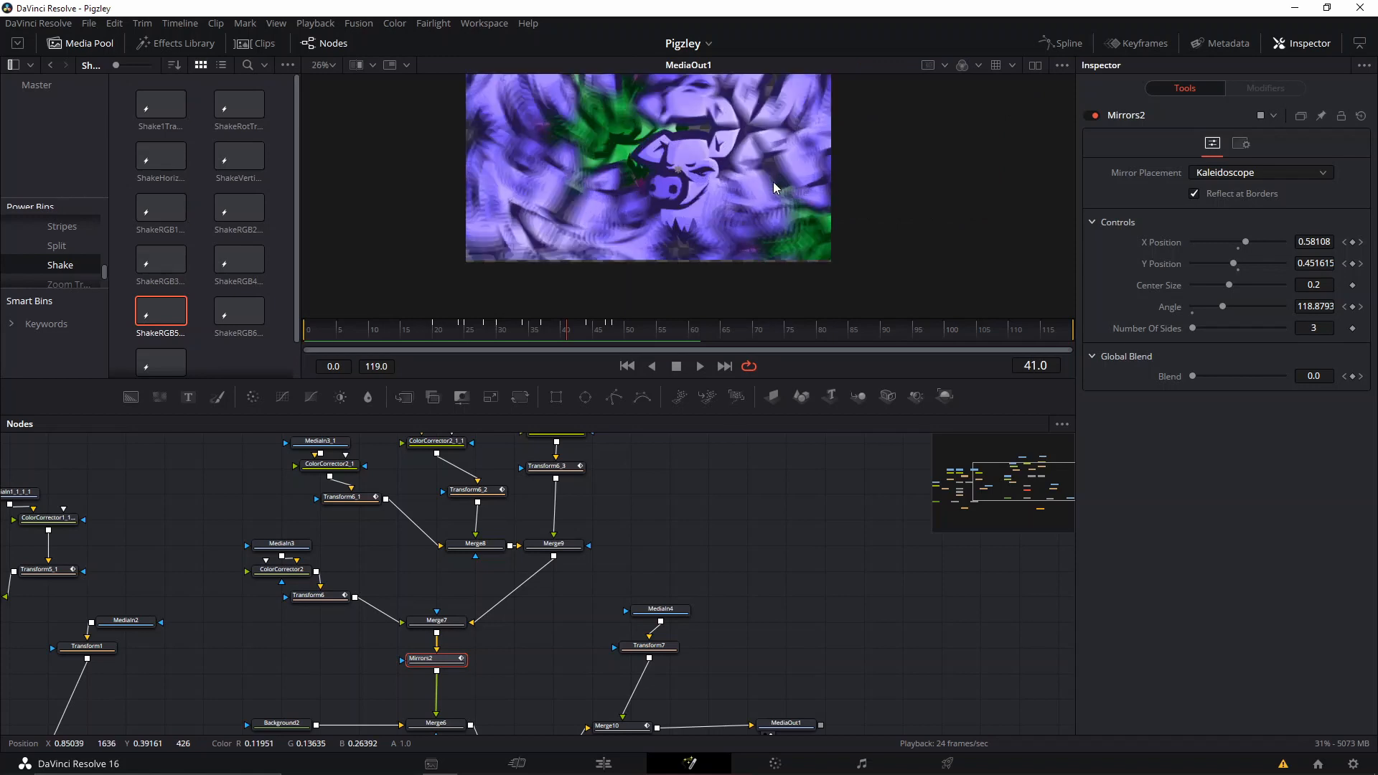
# Play the Fusion animation from its first frames to check the kaleidoscope, RGB shake and pig reveal.
pyautogui.moveTo(320, 334); pyautogui.dragTo(300, 339)
pyautogui.press('space')
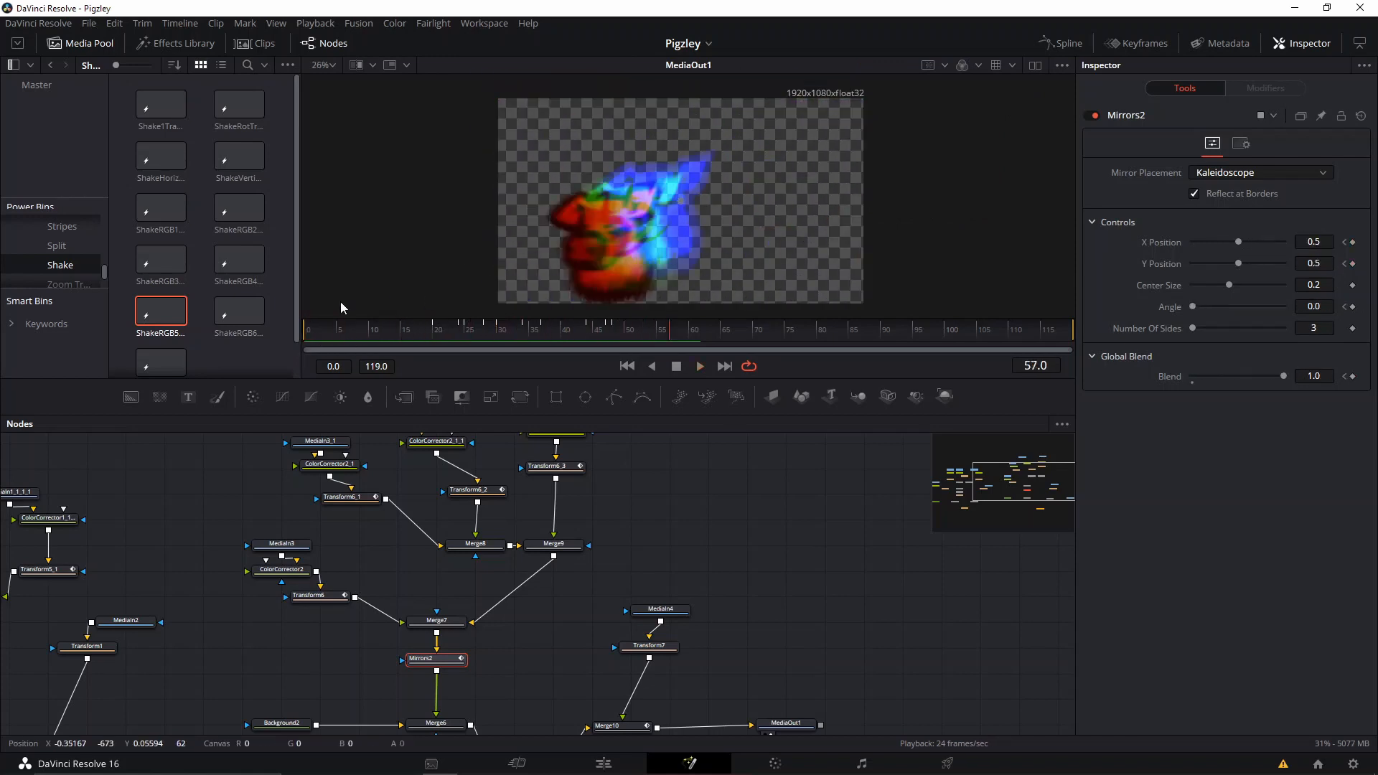
pyautogui.click(318, 339)
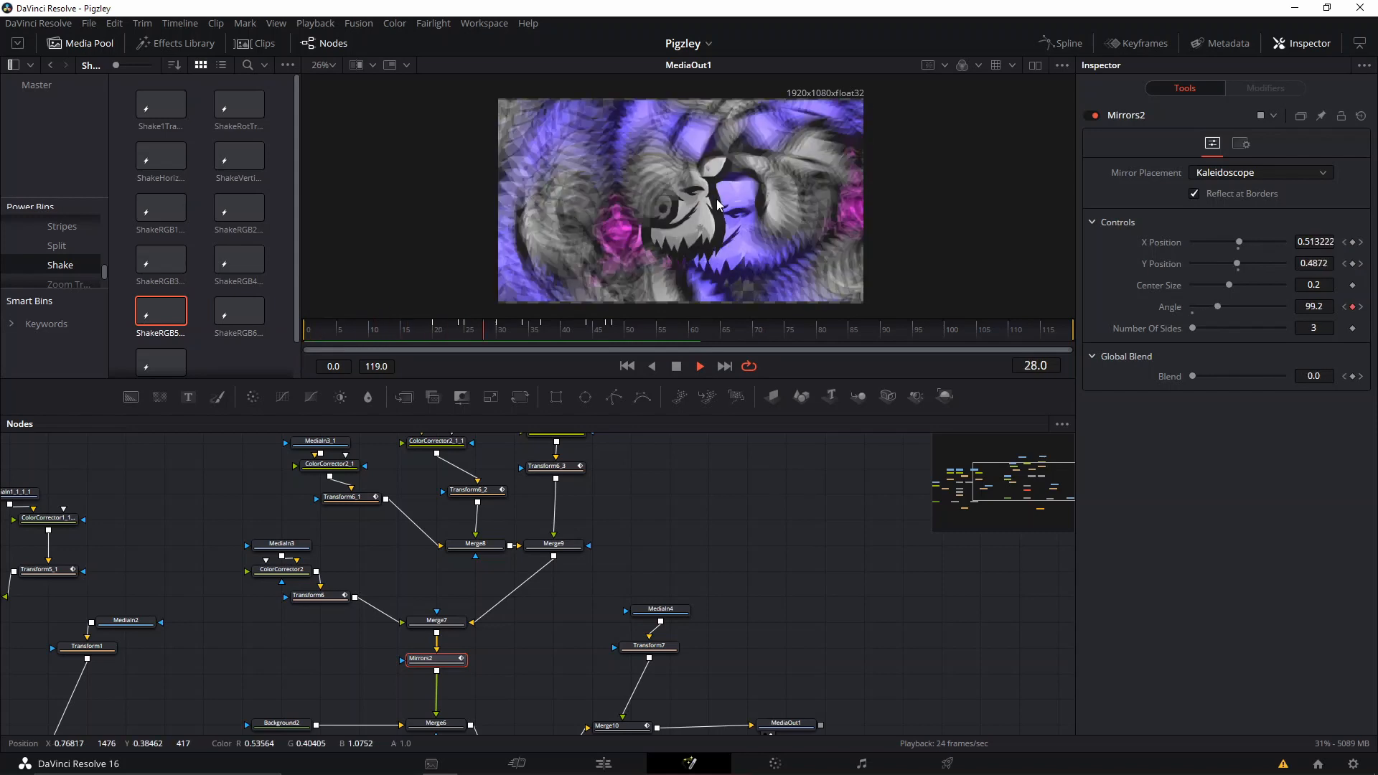
pyautogui.press('space')
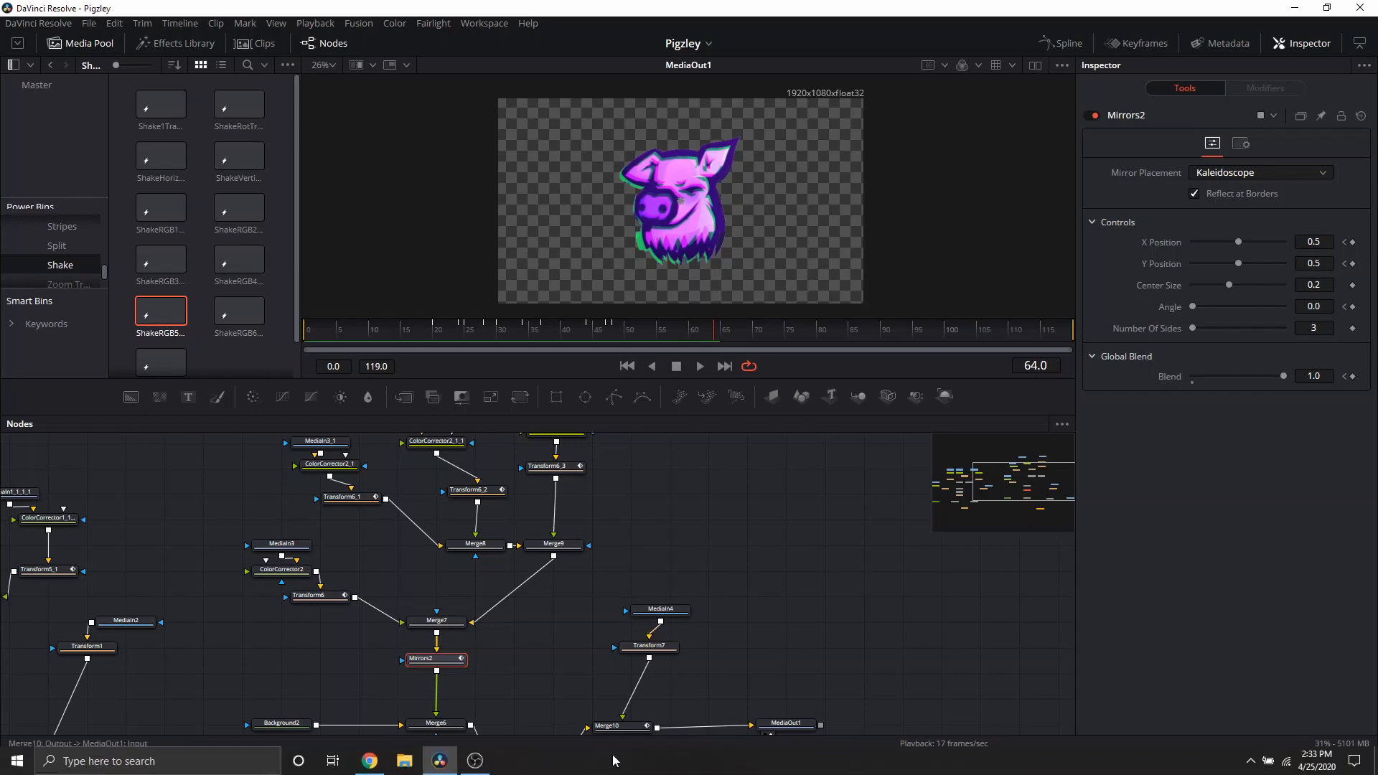
pyautogui.click(336, 348)
pyautogui.press('space')
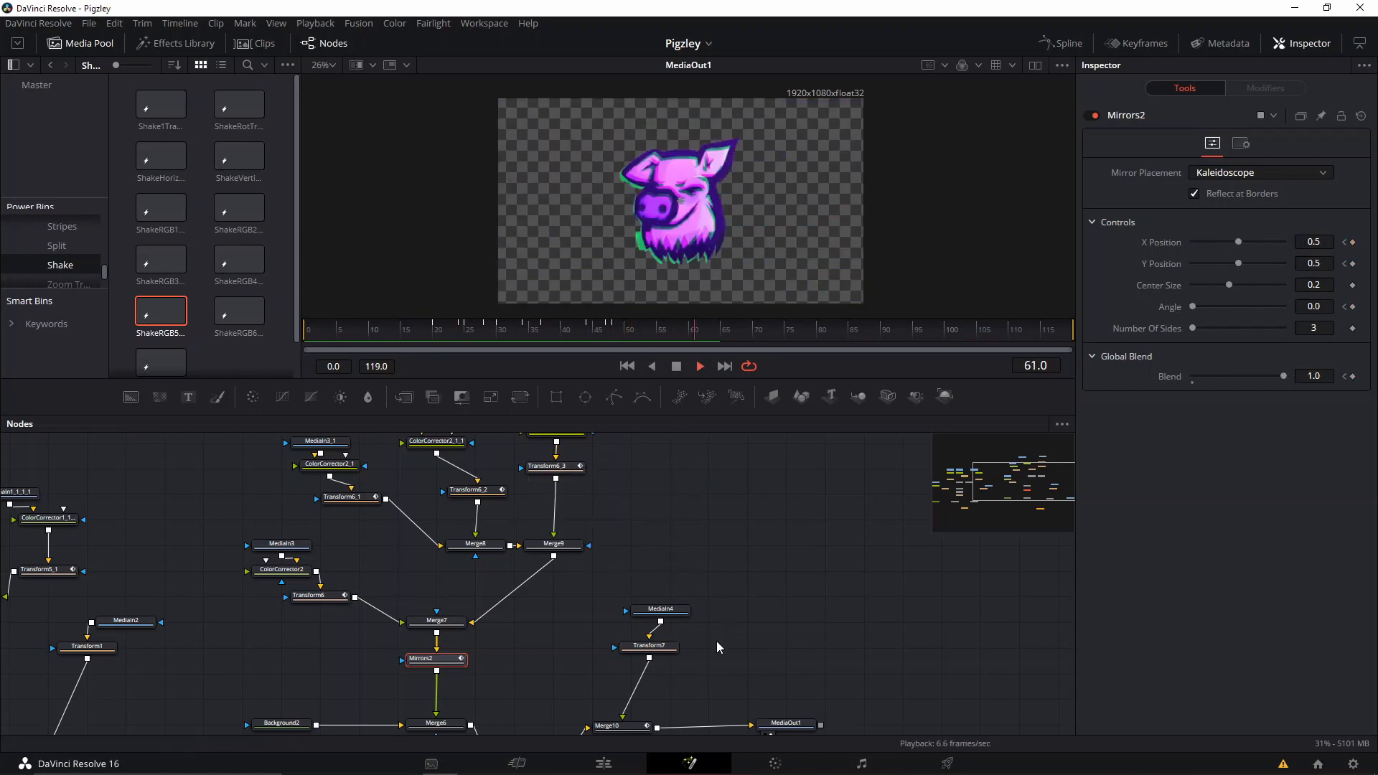
pyautogui.press('space')
# Switch to the Edit page and play Timeline 2 from the start.
pyautogui.click(610, 767)
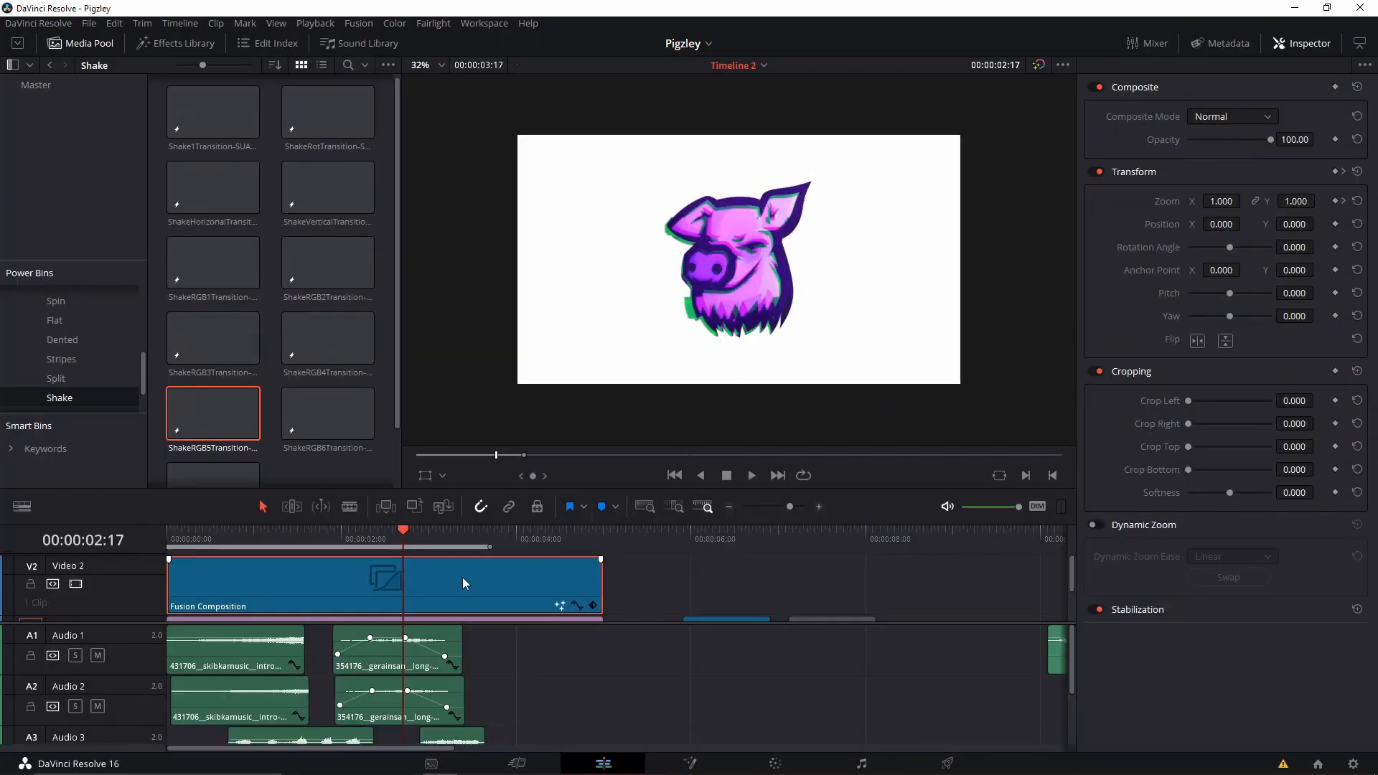
pyautogui.press('Home')
pyautogui.press('space')
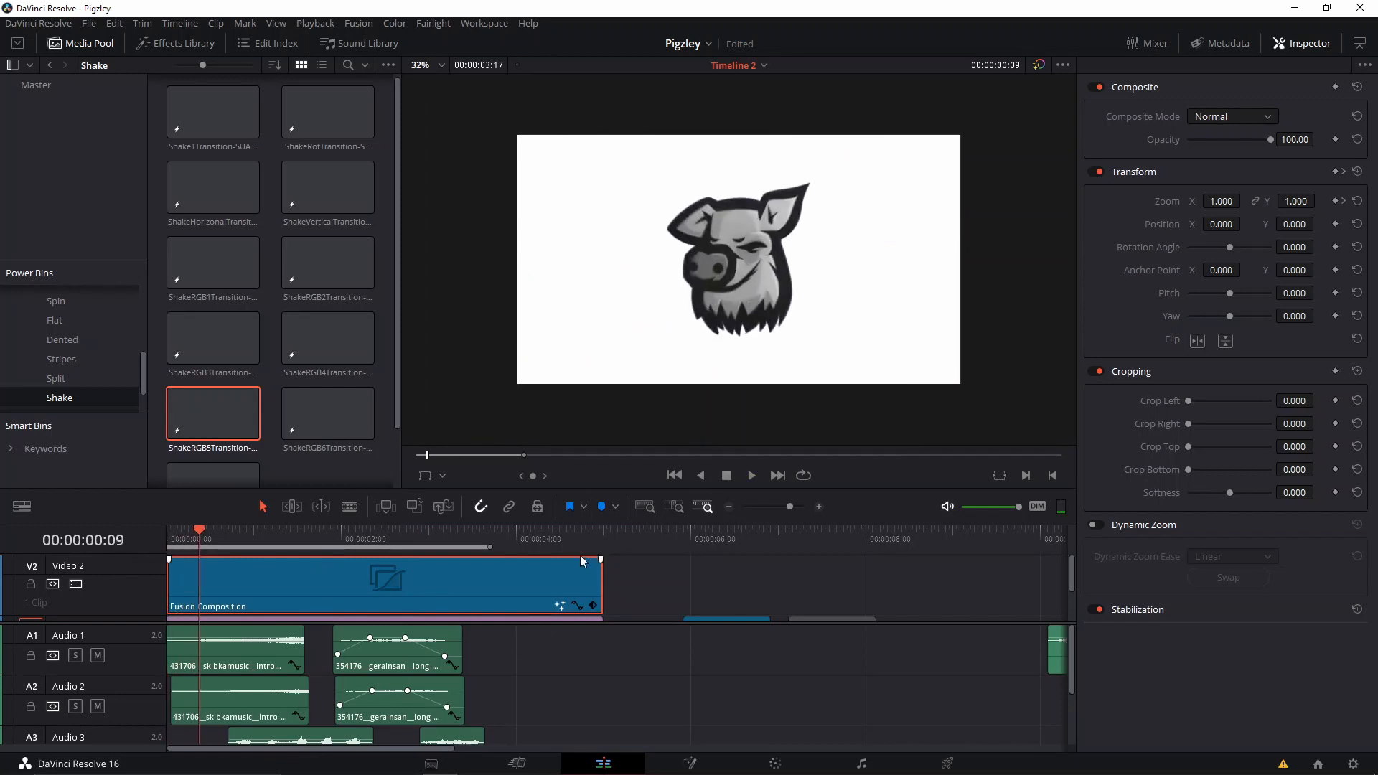
# Select the Solid Color clip on Video 1 beneath the Fusion composition and examine its generator settings.
pyautogui.scroll(-2, 589, 581)
pyautogui.scroll(1, 368, 574)
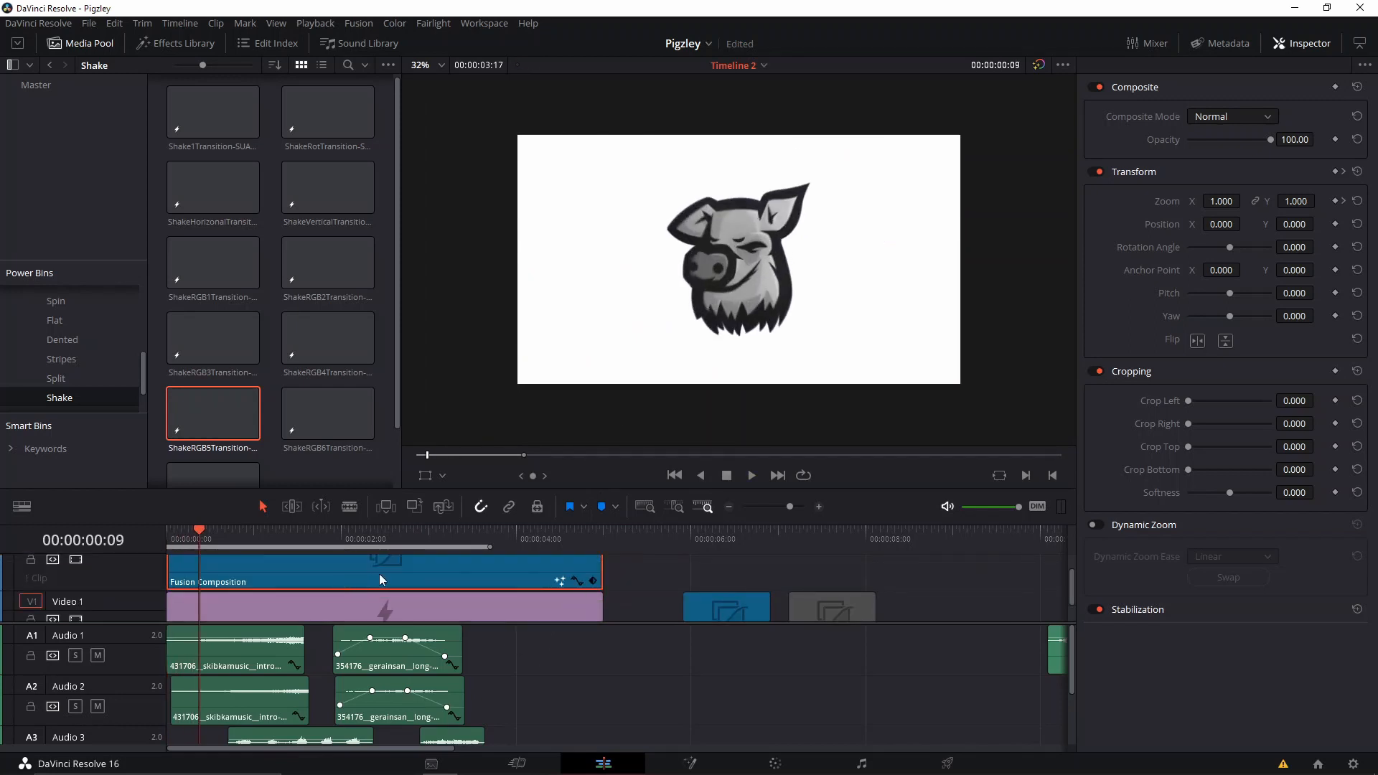
pyautogui.scroll(-1, 331, 582)
pyautogui.rightClick(343, 566)
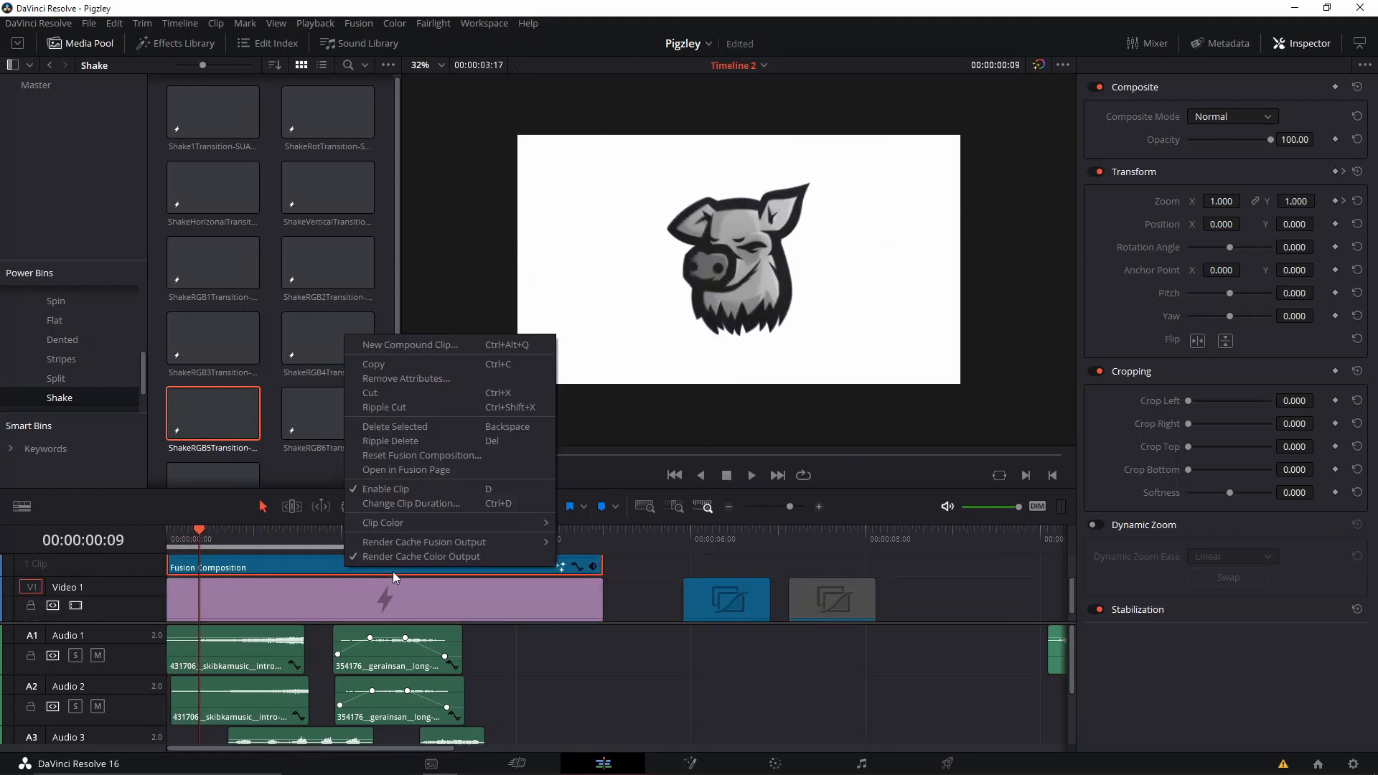
pyautogui.click(421, 605)
pyautogui.scroll(-1, 423, 604)
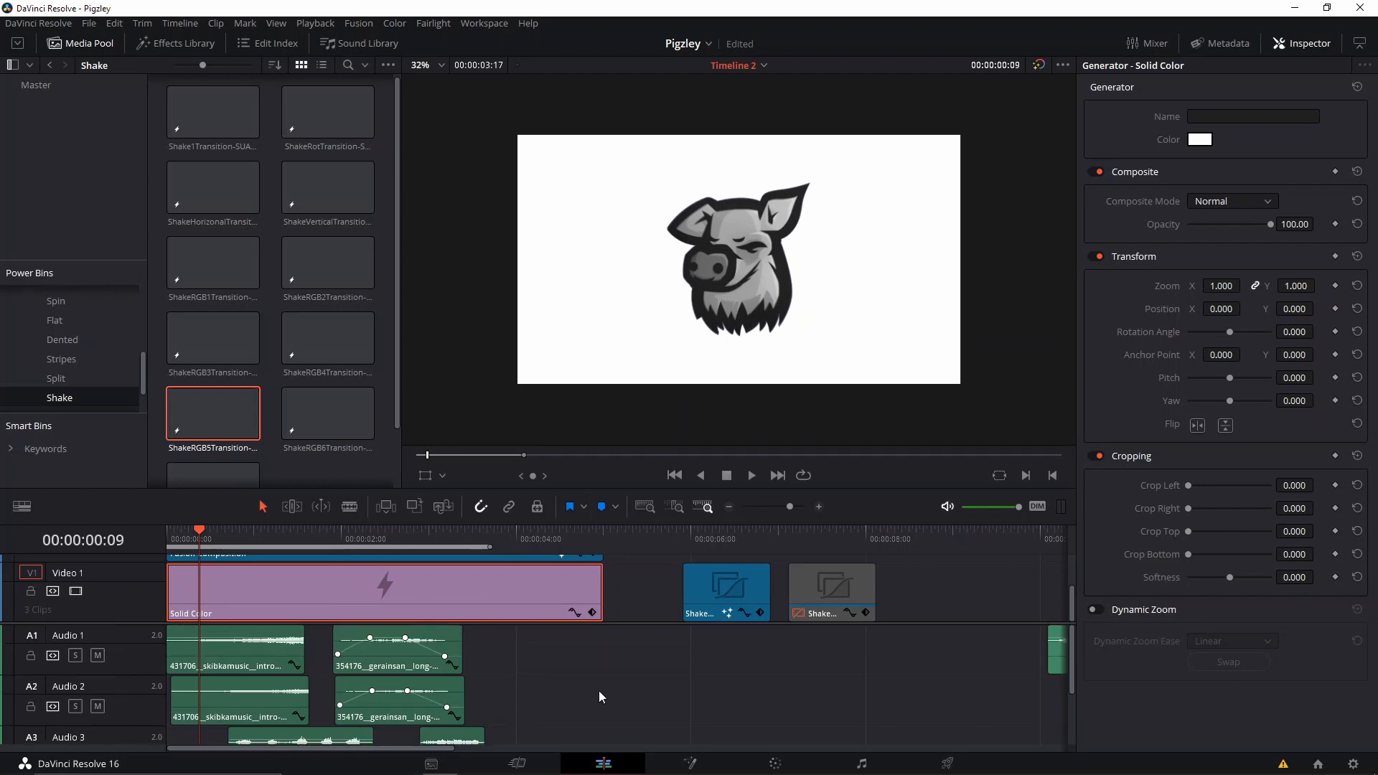
# Look through the sound-effect clips on the four audio tracks and play the timeline onward.
pyautogui.scroll(-3, 265, 655)
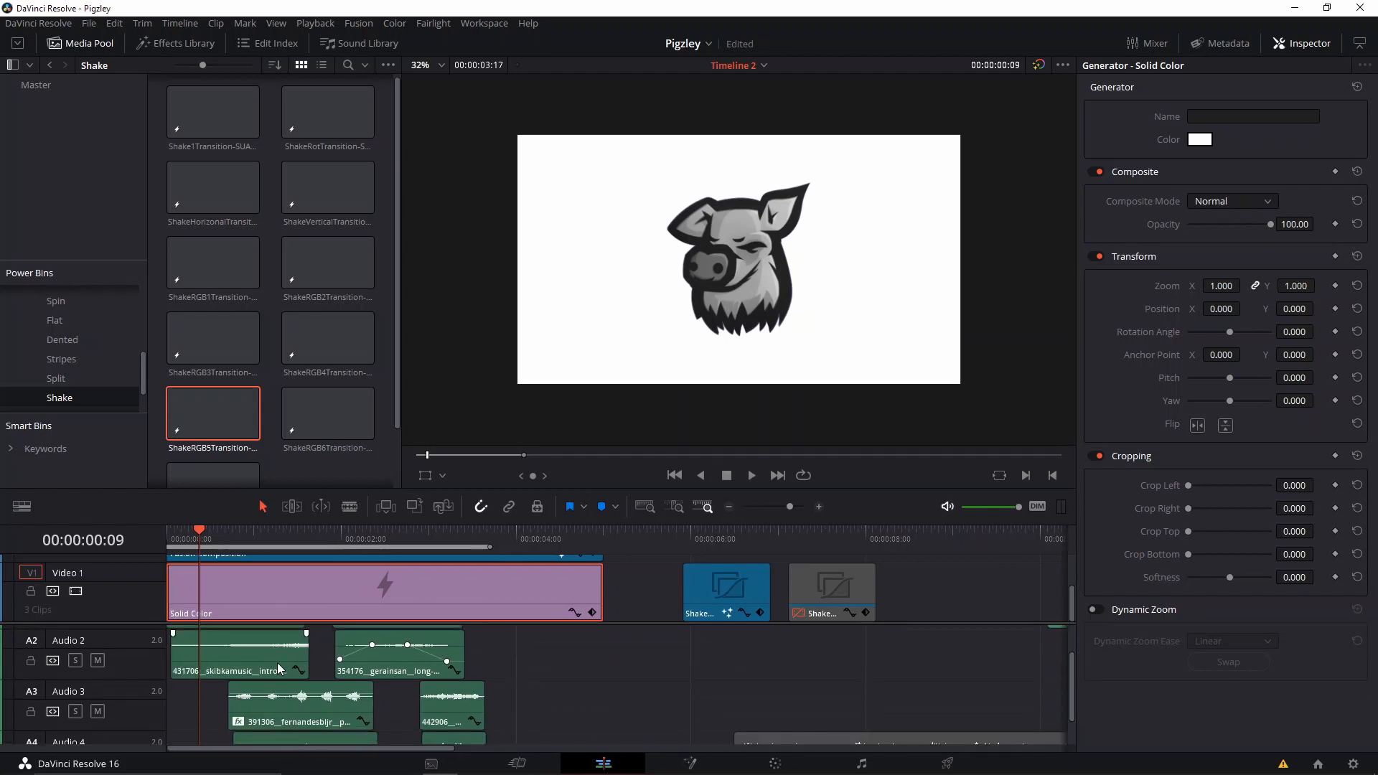
pyautogui.scroll(-2, 279, 670)
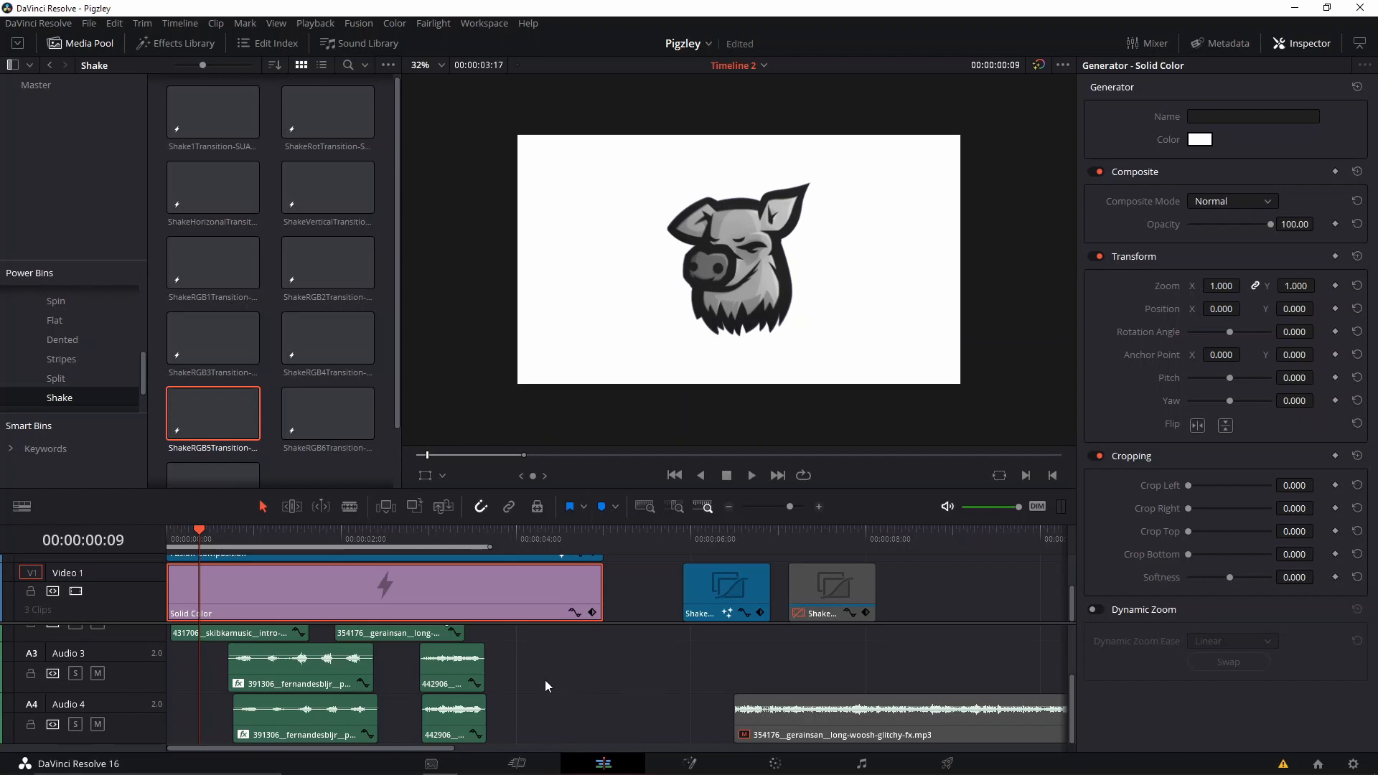
pyautogui.scroll(3, 555, 674)
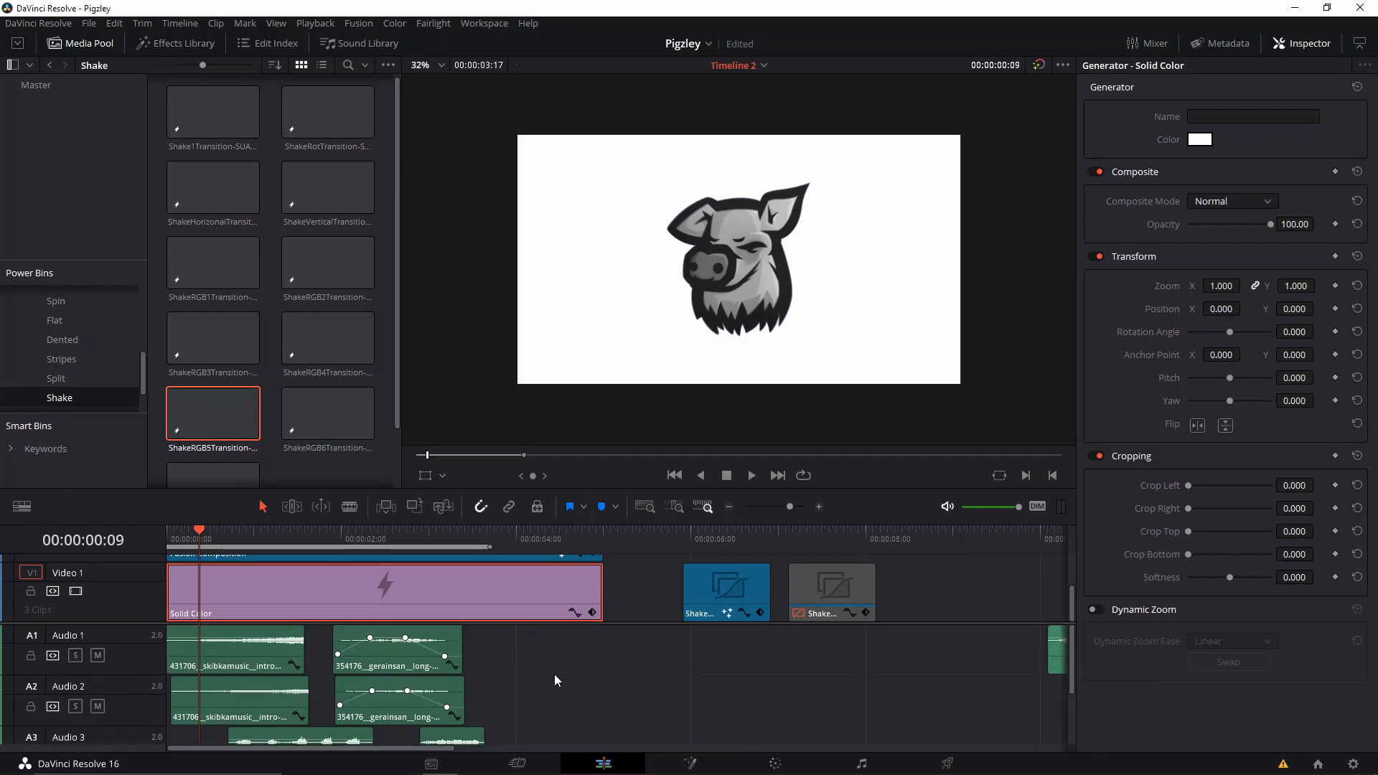
pyautogui.press('space')
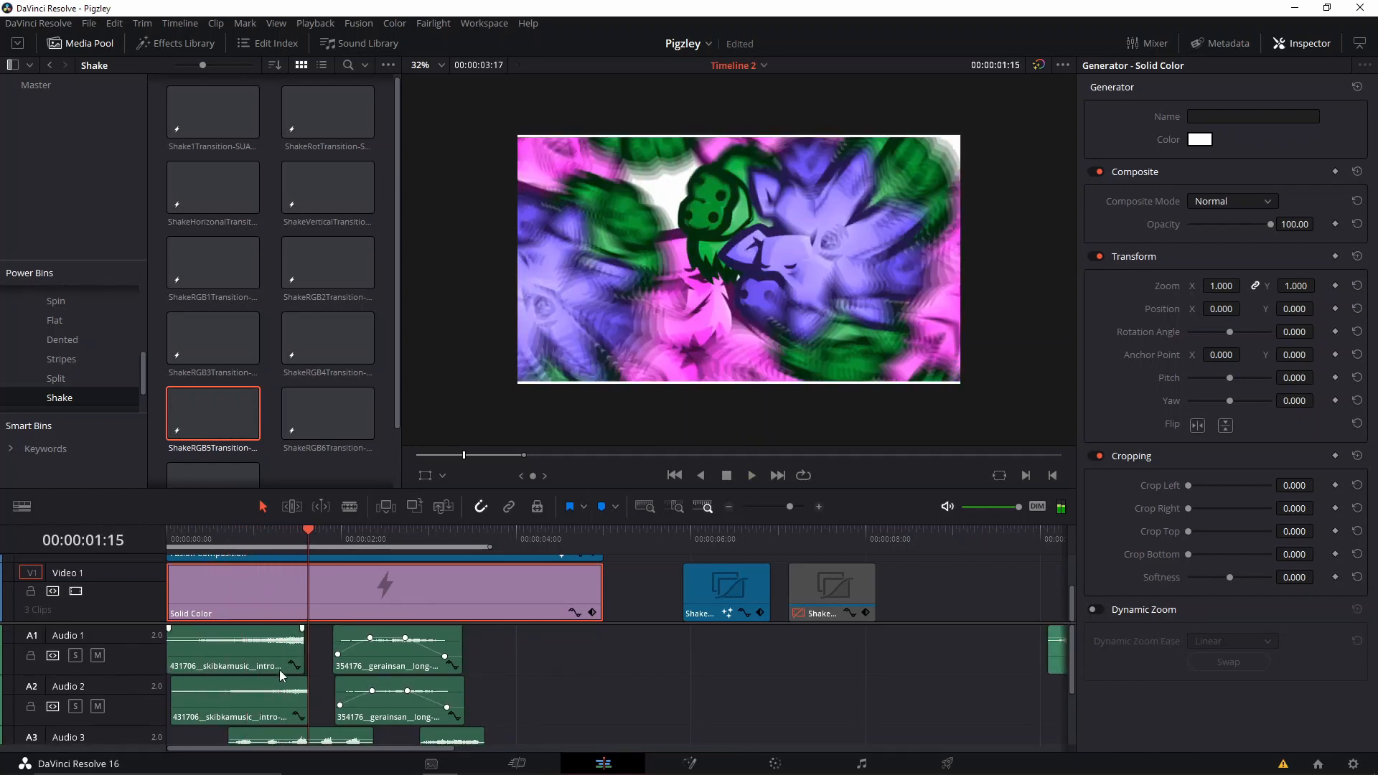
# Examine the pan, pitch and equalizer settings of the two long-woosh clips on Audio 1 and Audio 2.
pyautogui.scroll(-1, 439, 676)
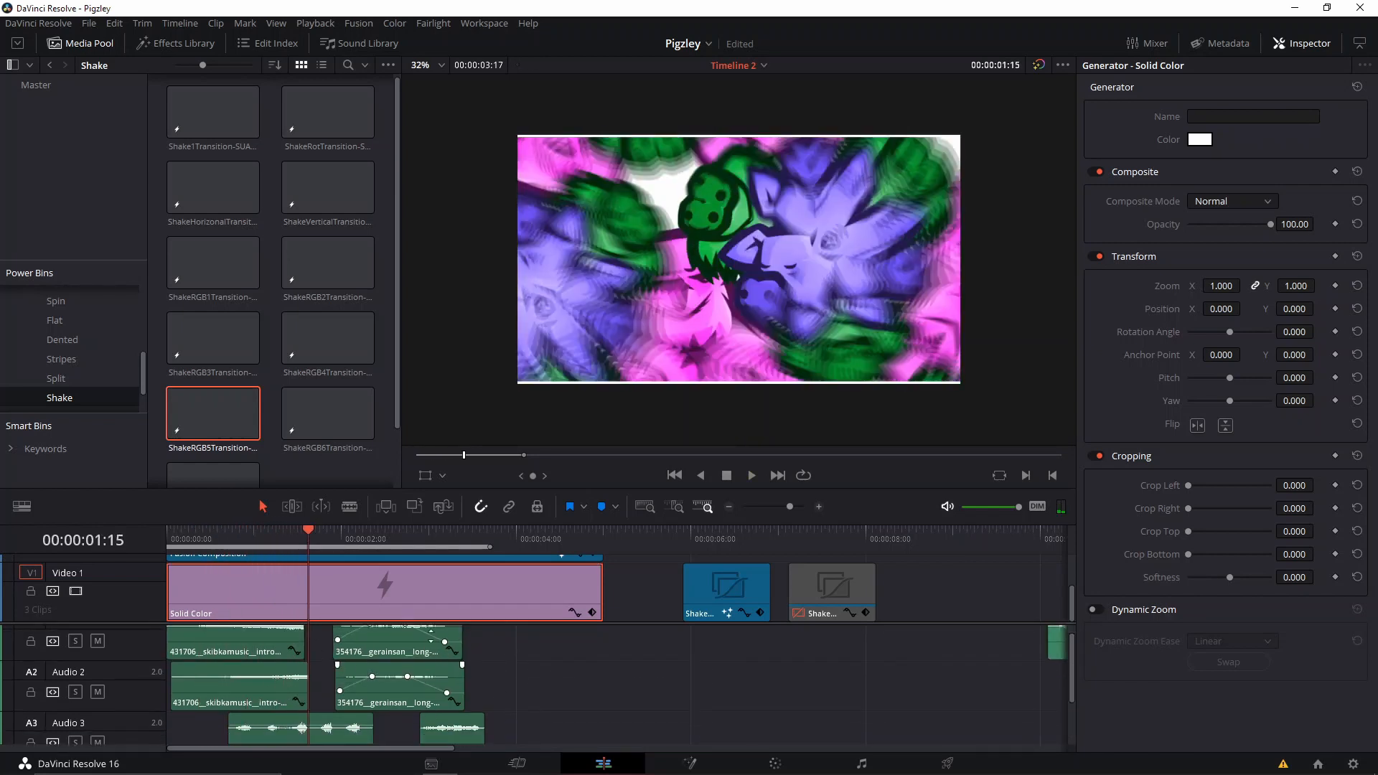
pyautogui.click(376, 653)
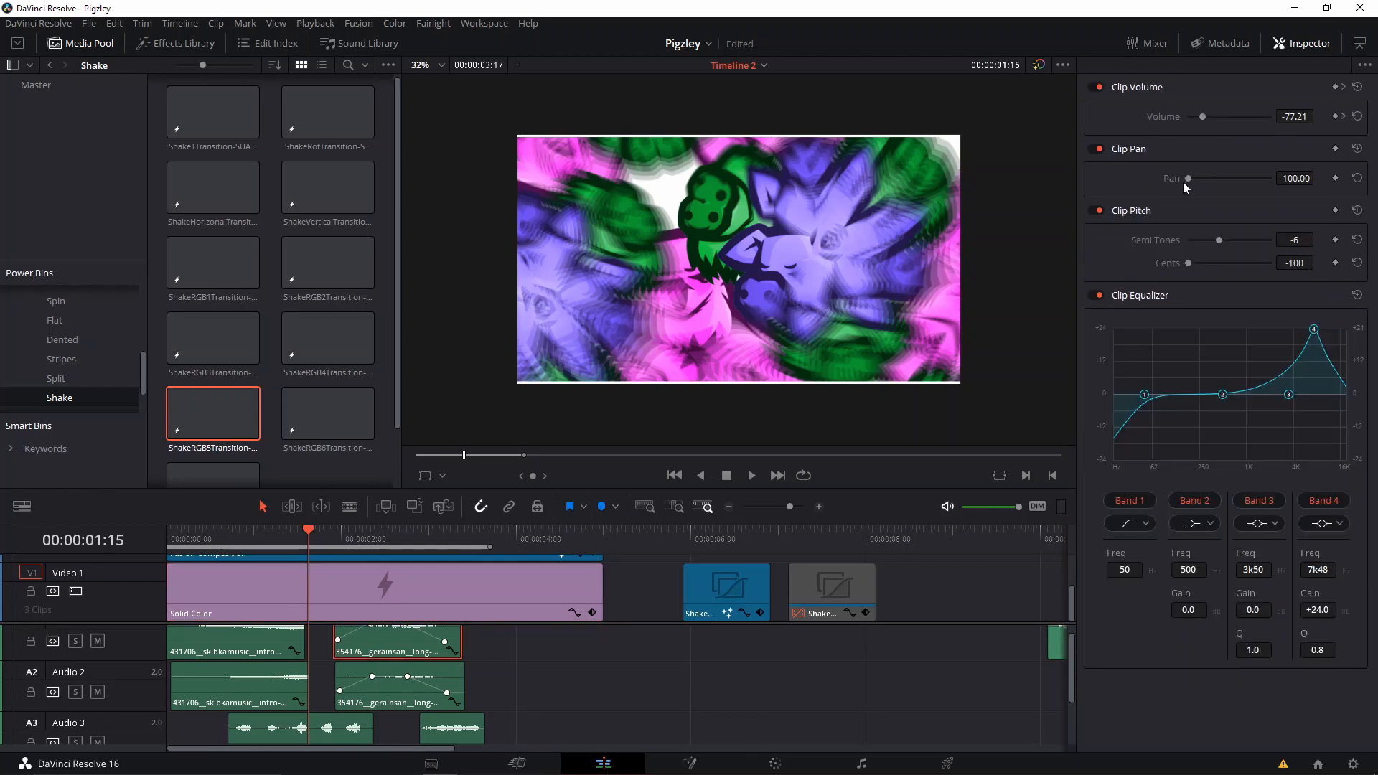
pyautogui.click(412, 704)
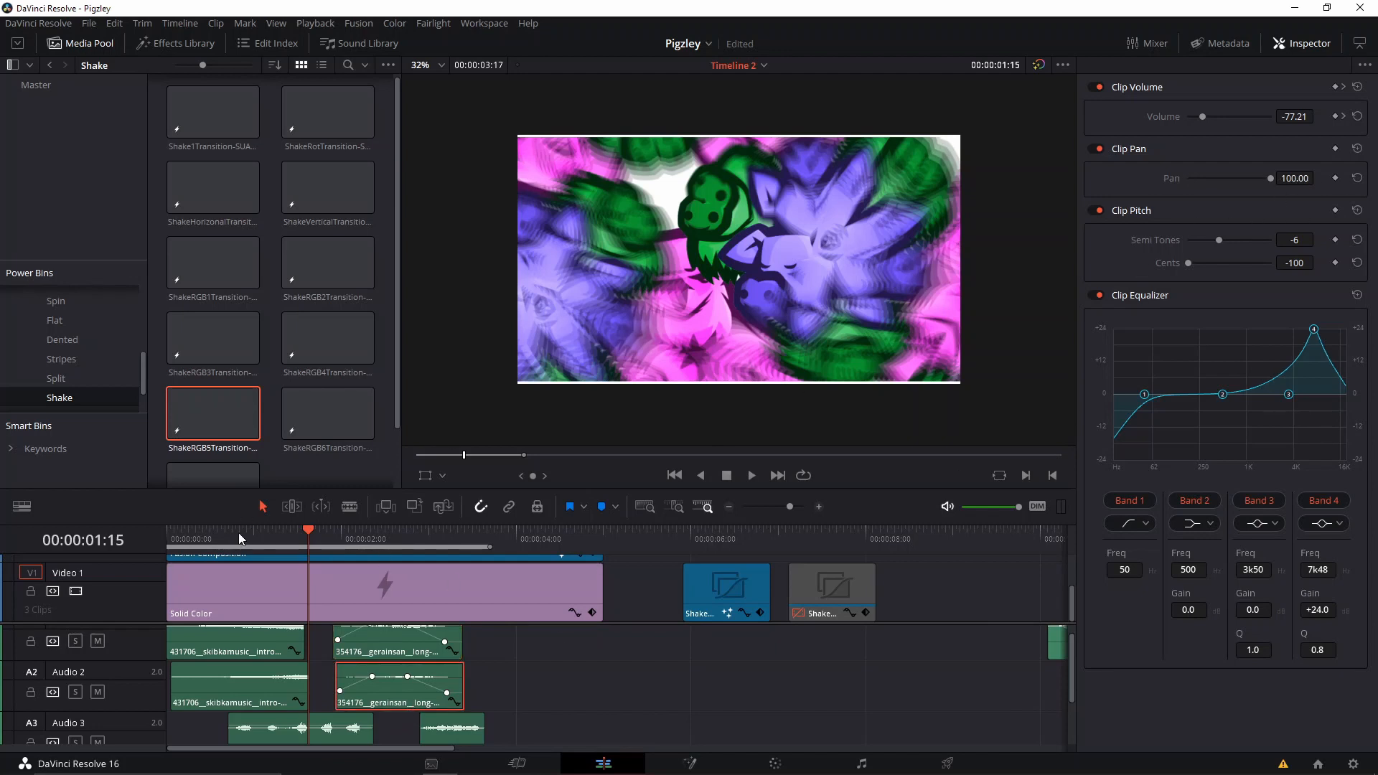
# Play the intro with its sound effects from the start of the timeline up to the pink pig reveal.
pyautogui.press('Home')
pyautogui.scroll(1, 691, 660)
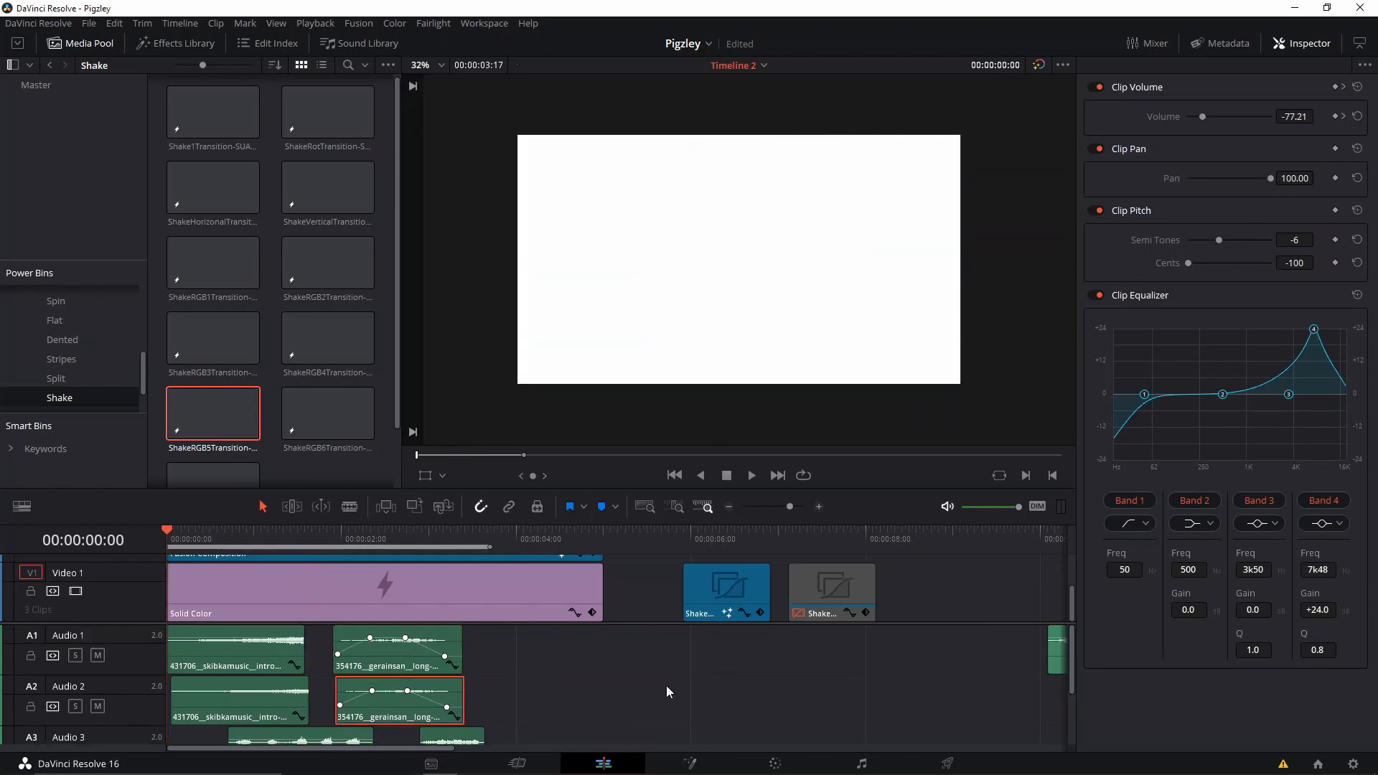
pyautogui.press('space')
pyautogui.click(605, 667)
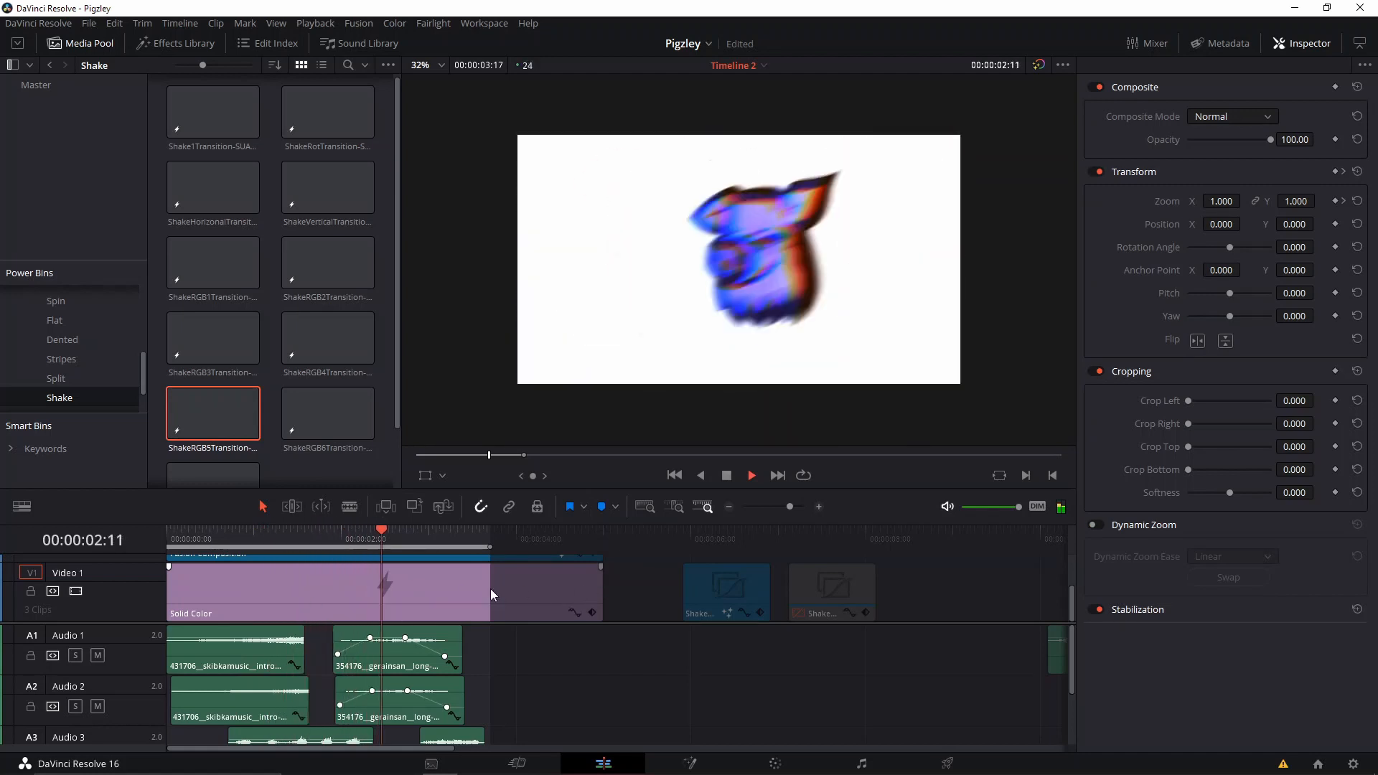
pyautogui.press('space')
pyautogui.click(186, 537)
pyautogui.press('space')
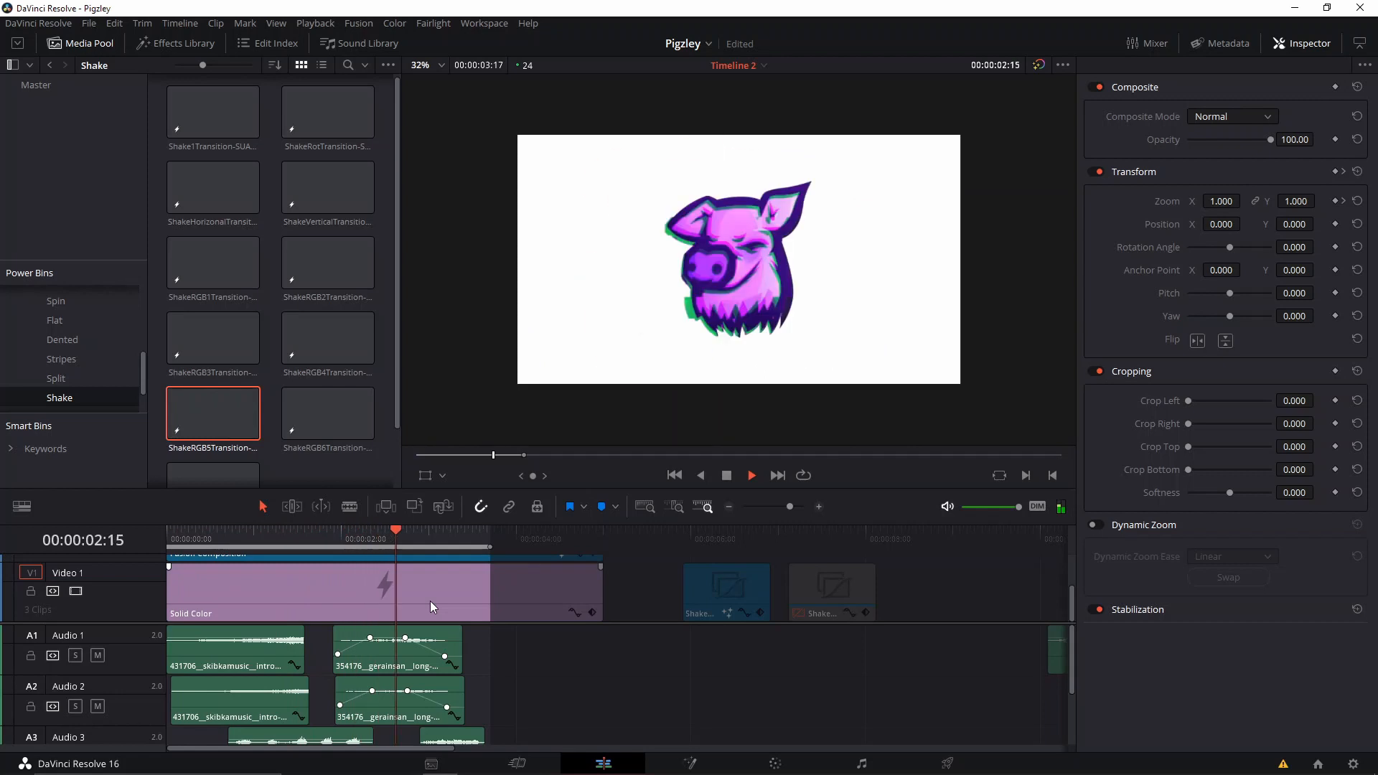
pyautogui.press('space')
# Select the Fusion composition and scrub around 00:00:02:21 to examine where its keyframed vertical zoom starts.
pyautogui.scroll(-1, 597, 638)
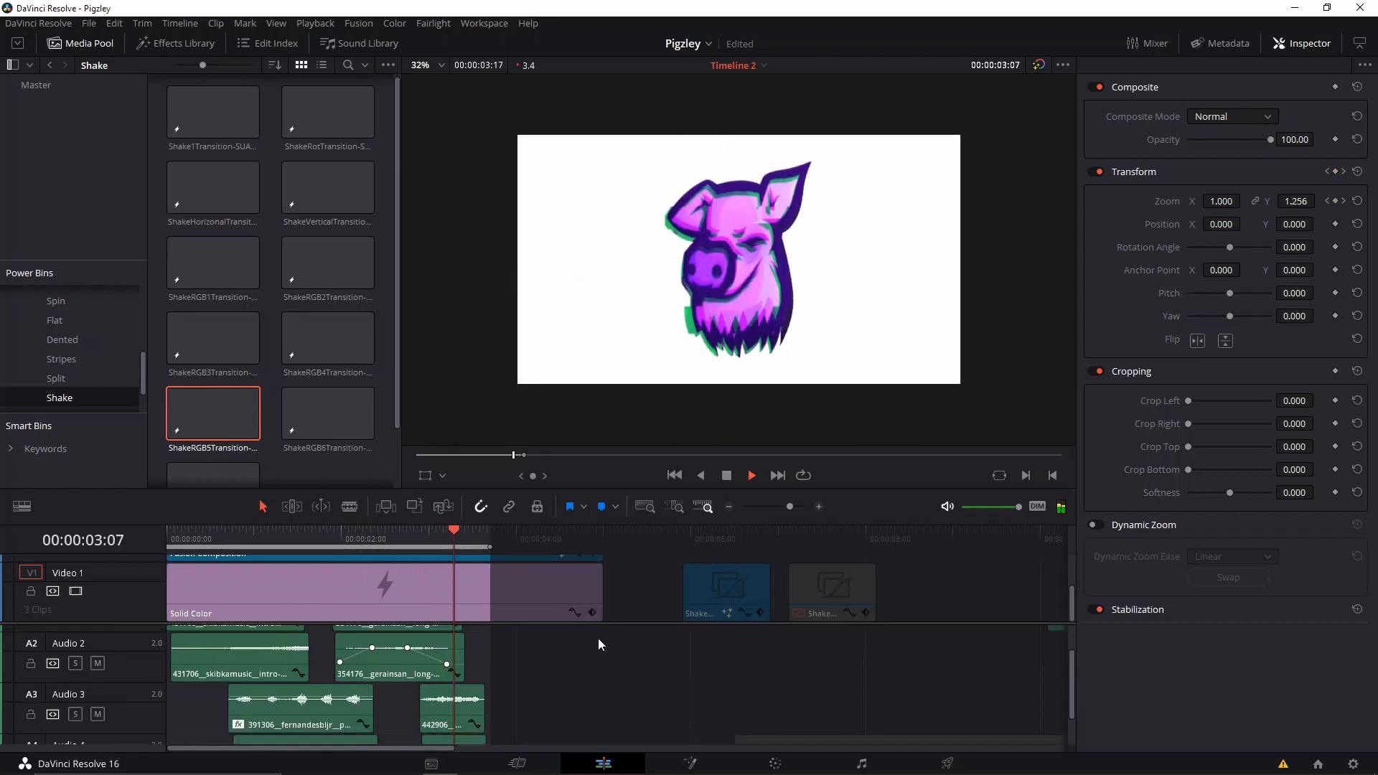
pyautogui.press('Right')
pyautogui.press('Right')
pyautogui.press('Right')
pyautogui.press('Right')
pyautogui.press('Right')
pyautogui.scroll(2, 476, 605)
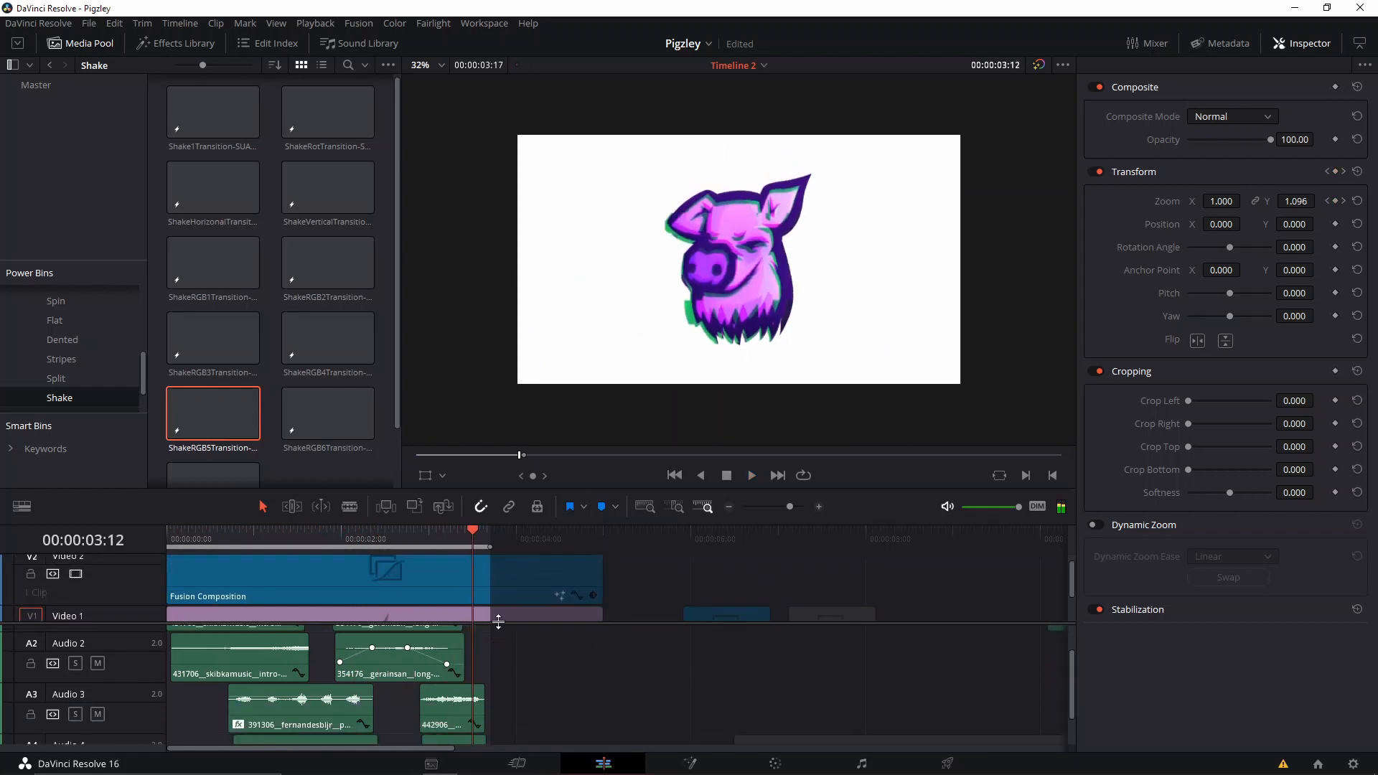
pyautogui.moveTo(478, 542); pyautogui.dragTo(416, 545)
pyautogui.click(423, 574)
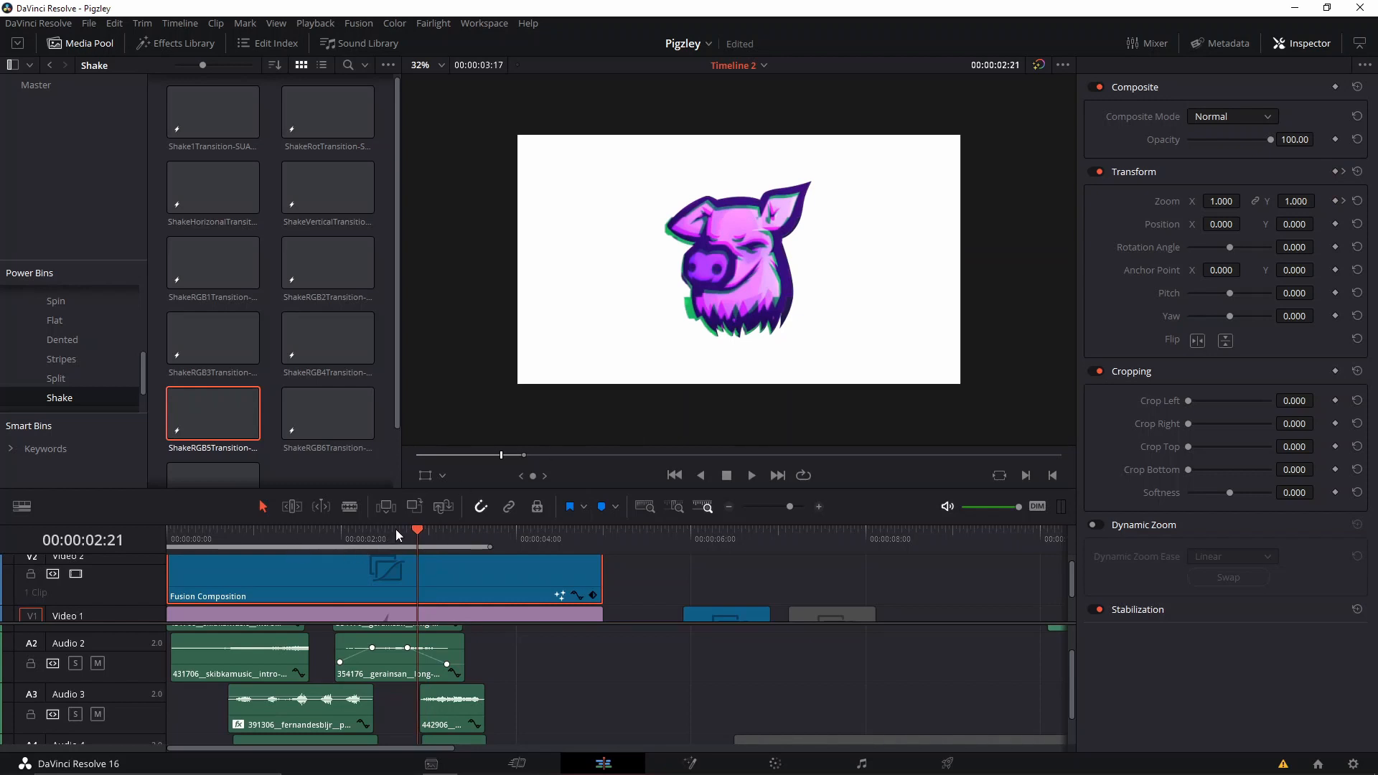
pyautogui.click(423, 548)
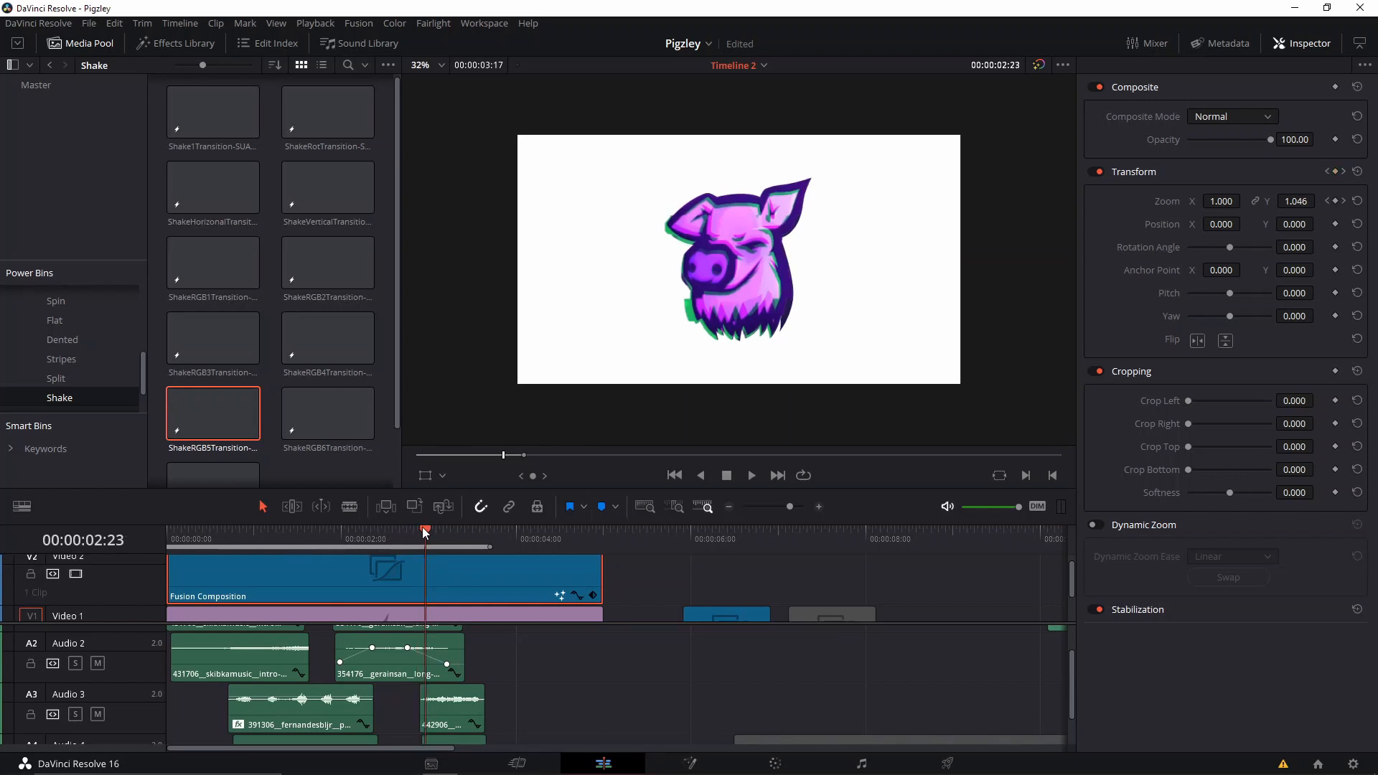
pyautogui.moveTo(425, 530); pyautogui.dragTo(417, 534)
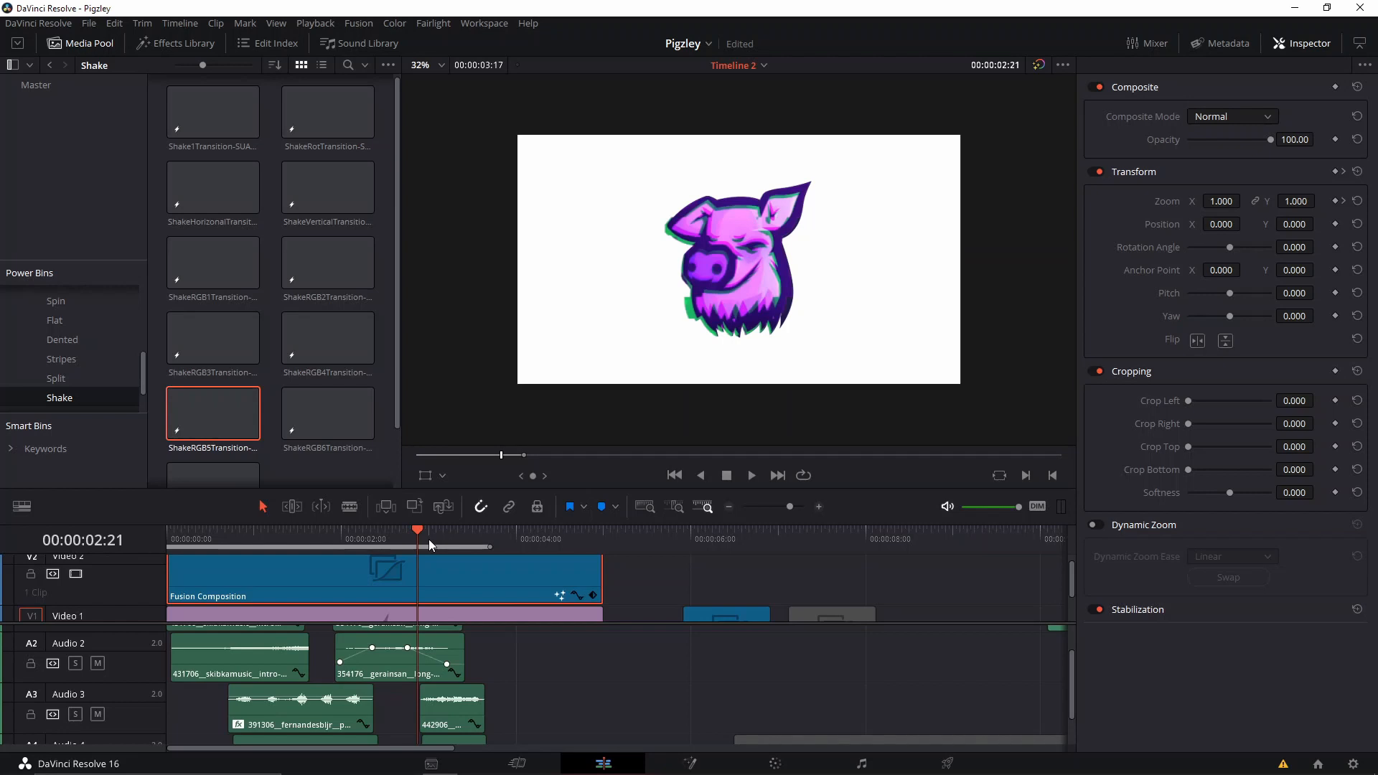
# Replay and scrub through the pig's final vertical stretch to check its timing against the Audio 3 sound.
pyautogui.moveTo(428, 540); pyautogui.dragTo(422, 544)
pyautogui.press('space')
pyautogui.press('space')
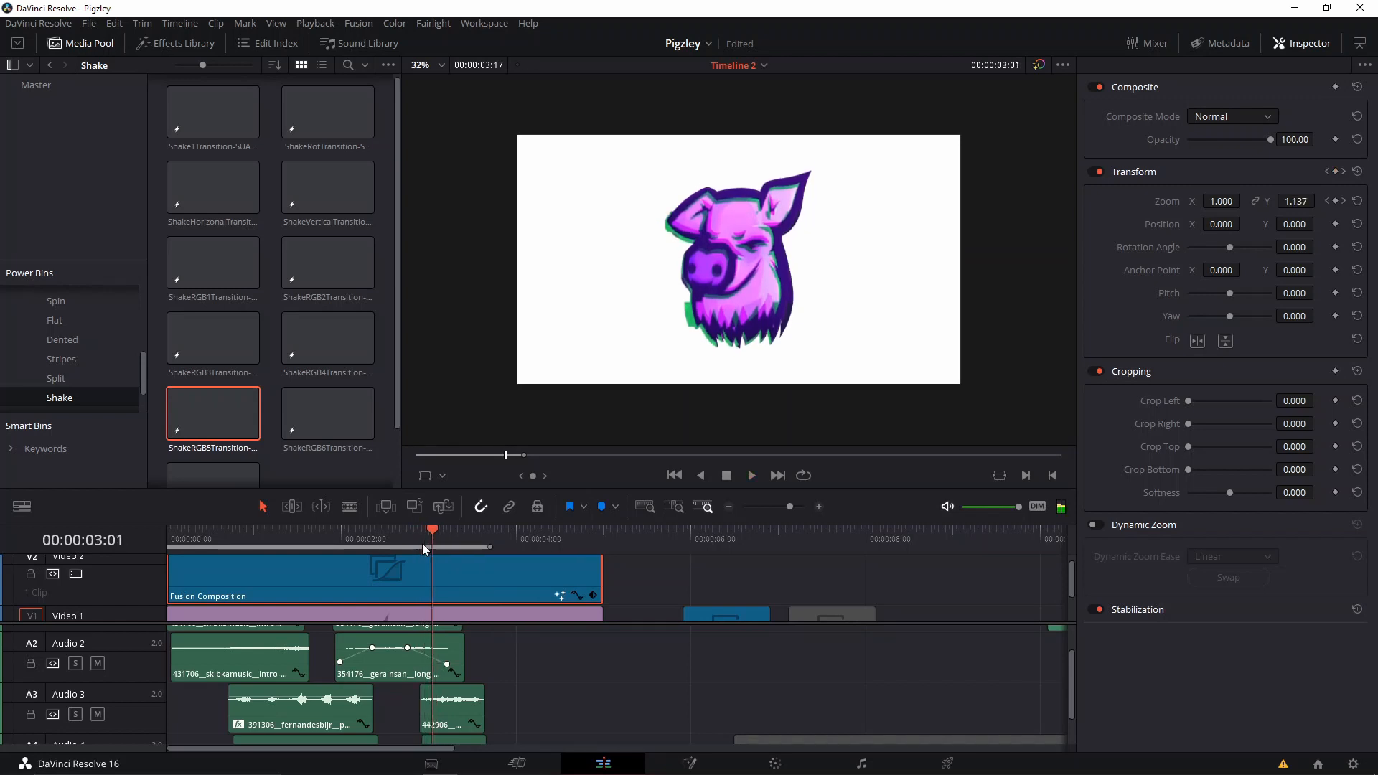
pyautogui.click(422, 544)
pyautogui.moveTo(422, 544); pyautogui.dragTo(427, 540)
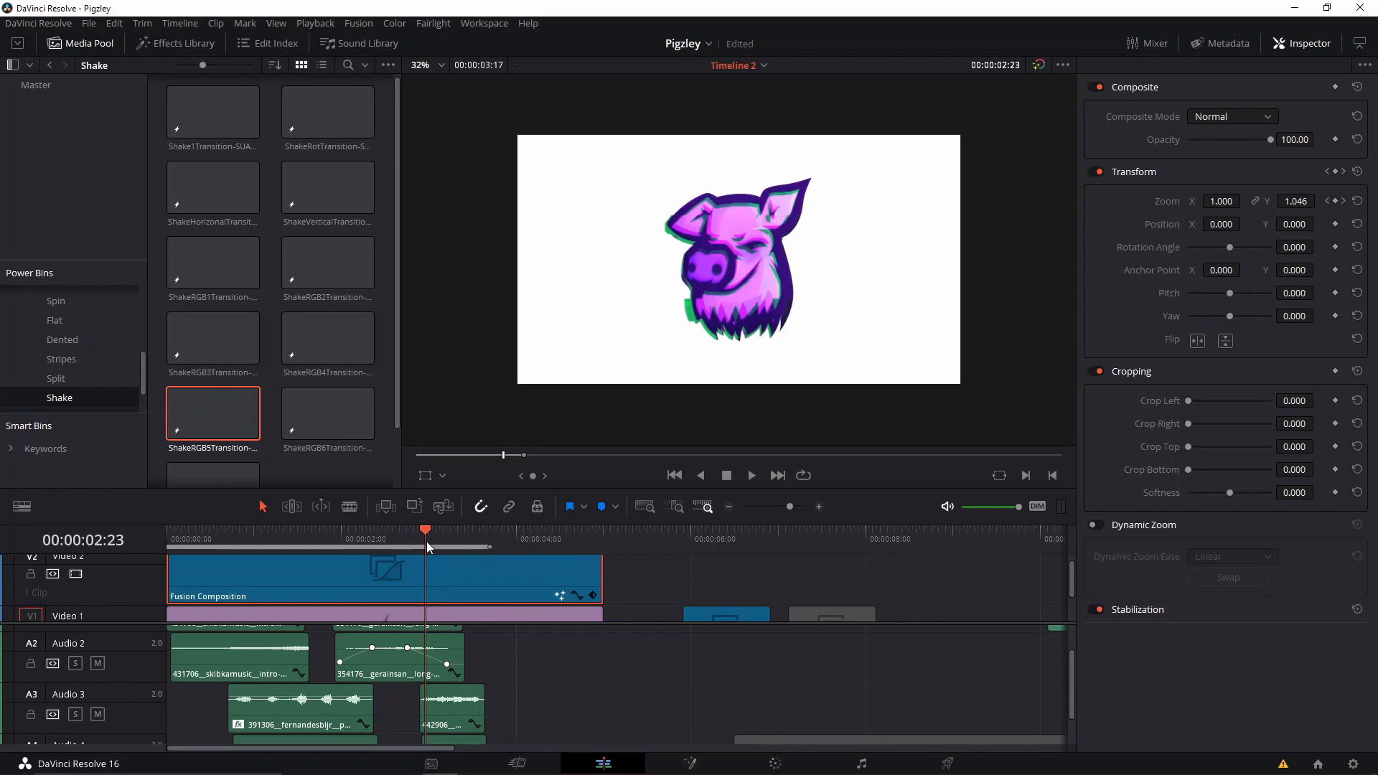
pyautogui.moveTo(426, 541)
pyautogui.mouseDown()
pyautogui.moveTo(460, 537)
pyautogui.moveTo(420, 553)
pyautogui.mouseUp()
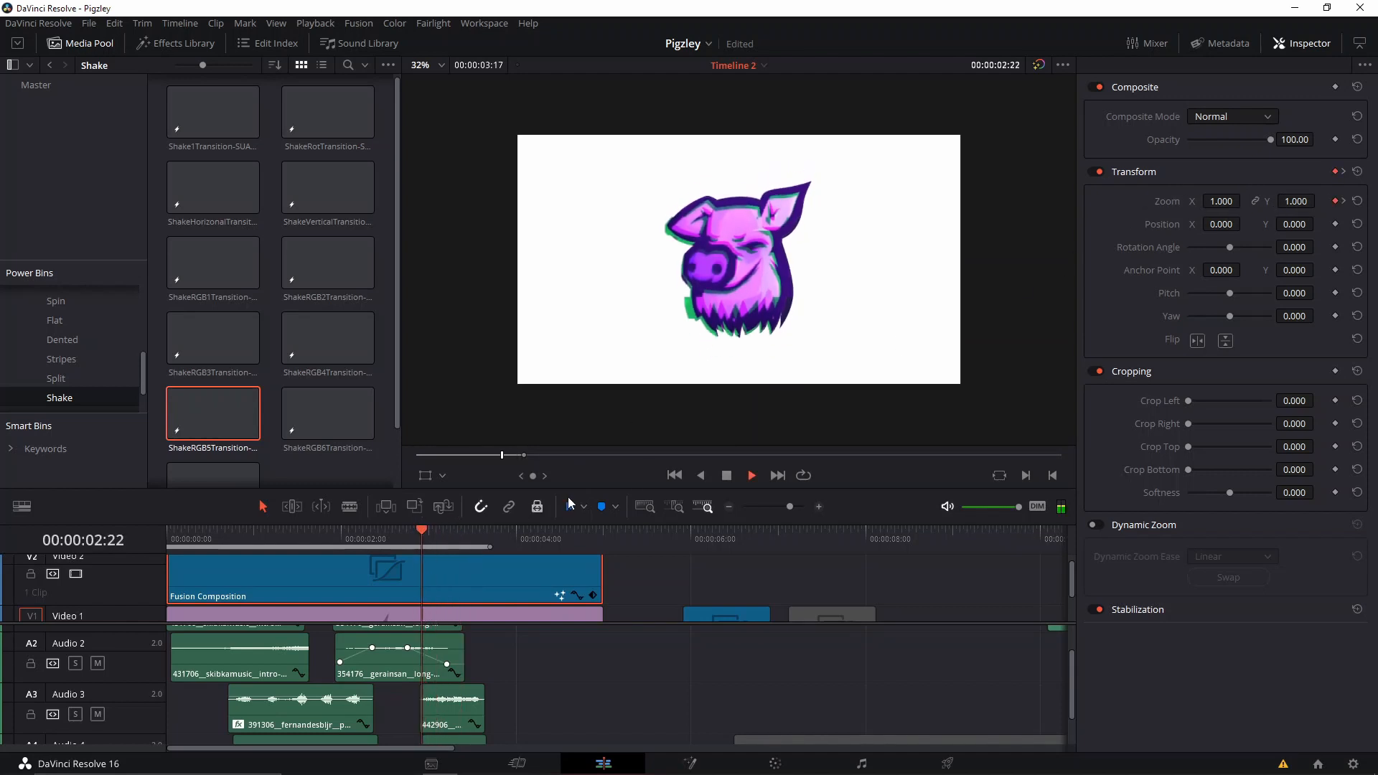
pyautogui.press('space')
pyautogui.press('space')
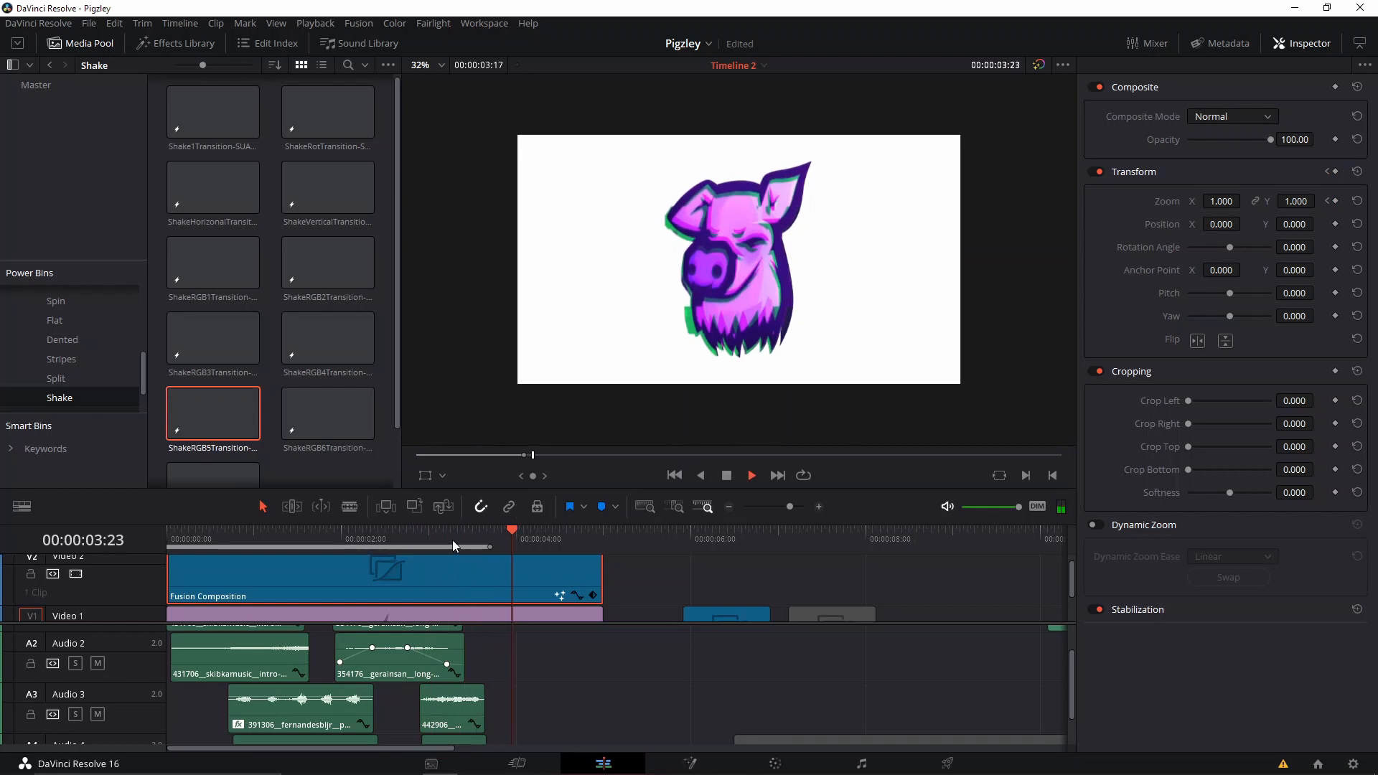
pyautogui.moveTo(452, 539); pyautogui.dragTo(490, 549)
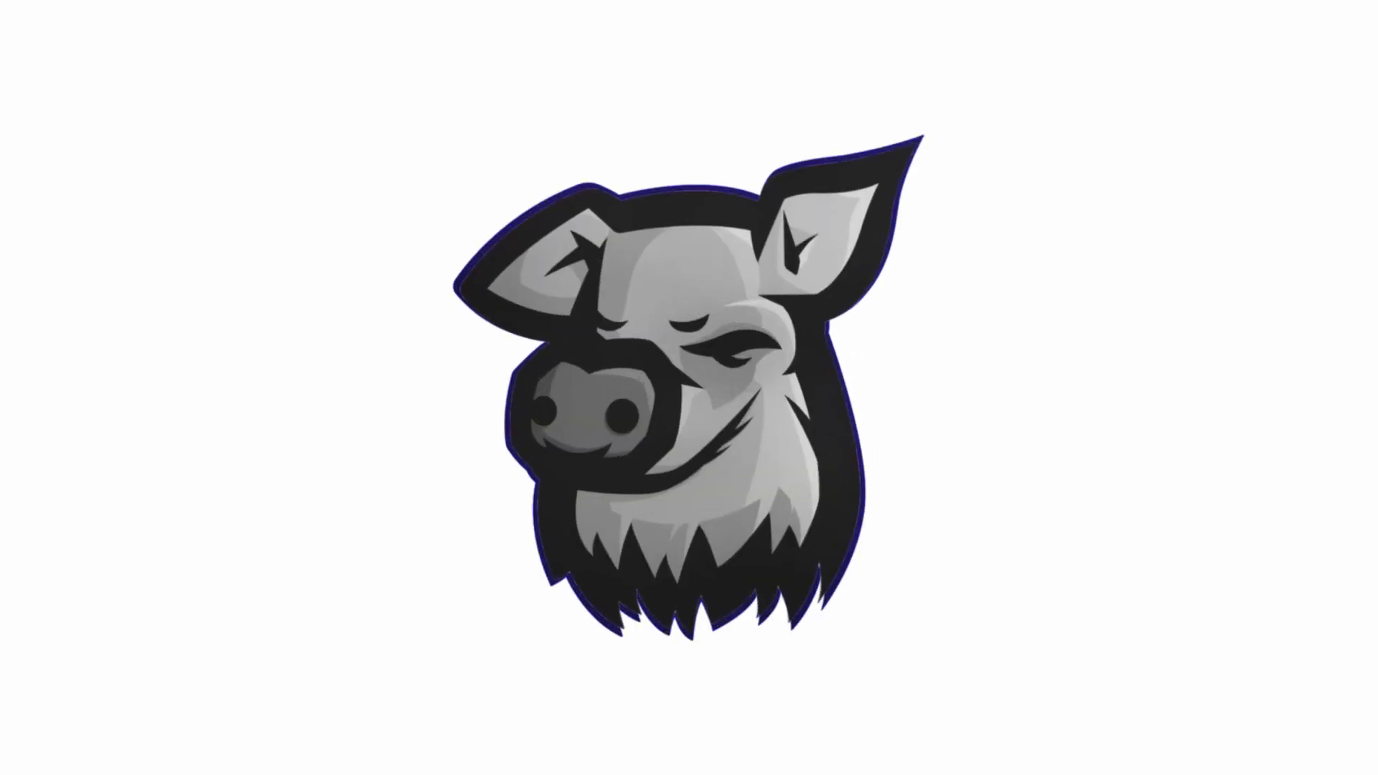